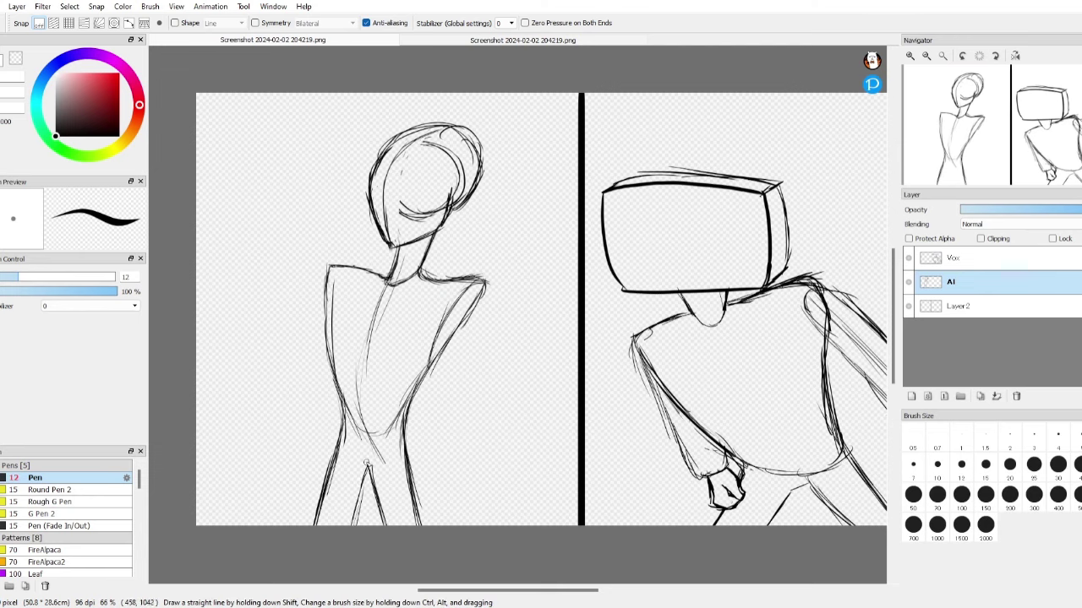
- Sketch the left figure's bent upper arm and raised forearm on the Al layer, following the reference picture
key(ctrl+Tab)
key(ctrl+Tab)
drag(470, 299, 469, 379)
drag(463, 390, 527, 341)
key(ctrl+Tab)
key(ctrl+Tab)
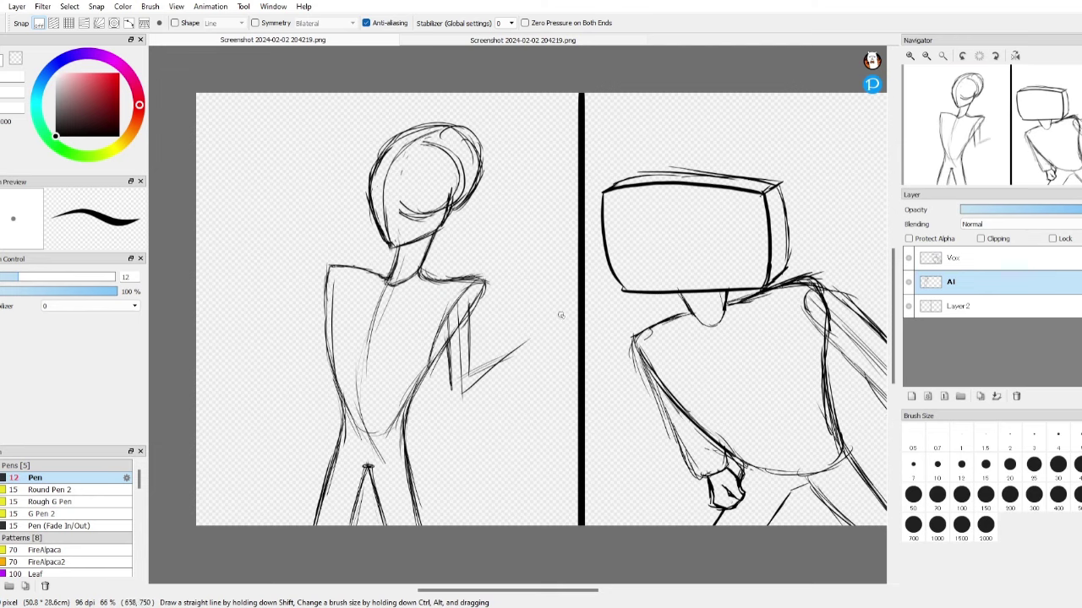
key(ctrl+Tab)
key(ctrl+Tab)
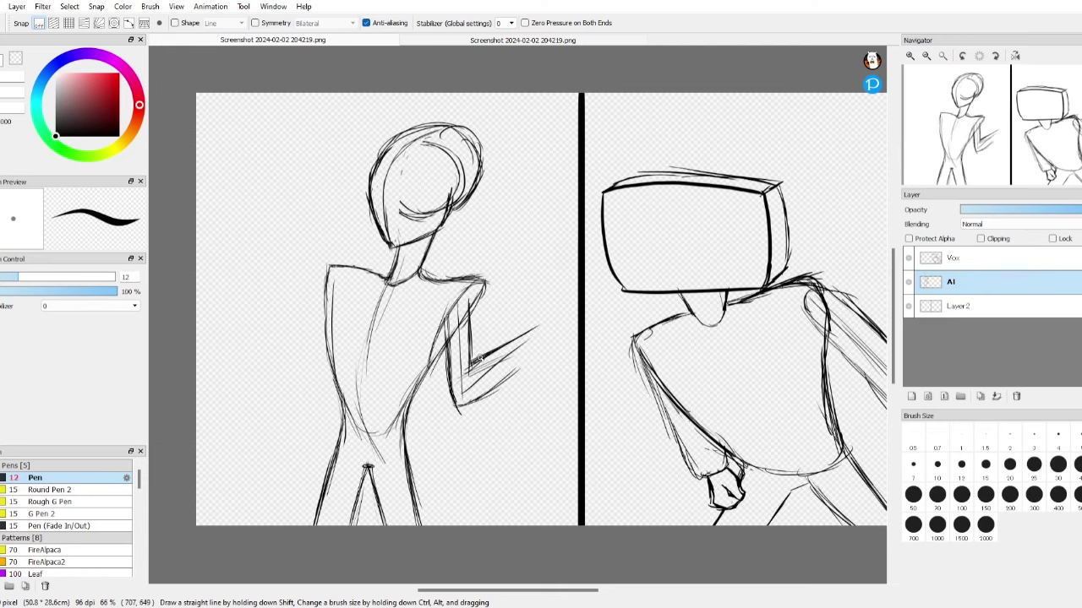
- Shift the whole Al sketch slightly left, away from the black divider, to make room for the hand
drag(534, 327, 514, 330)
key(ctrl+Tab)
key(ctrl+Tab)
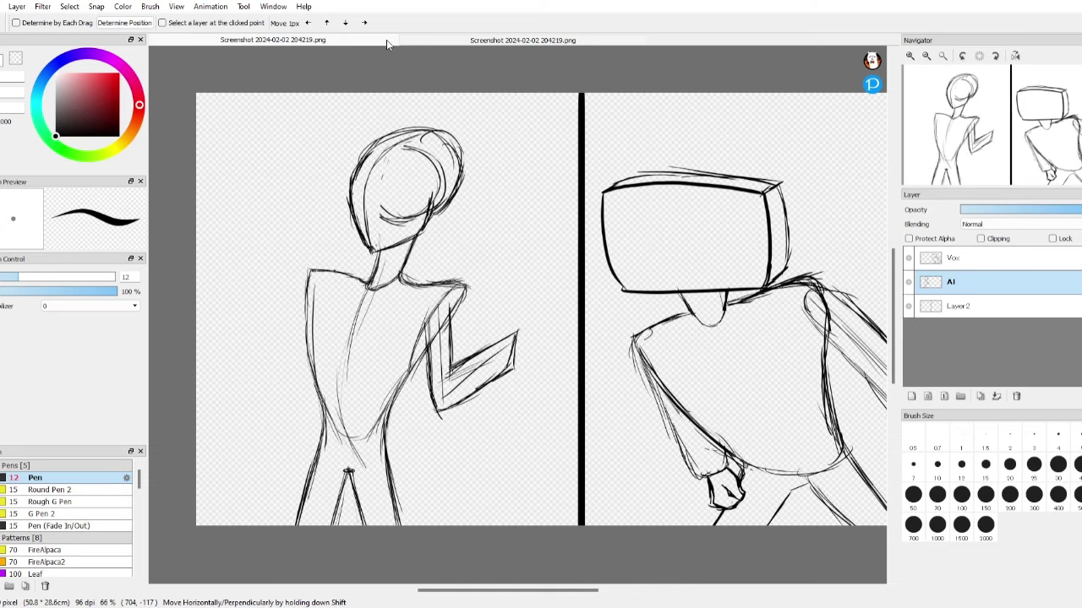
- Sketch the wrist, back of the hand and pointing index finger at the end of the raised forearm
key(ctrl+Tab)
key(ctrl+Tab)
key(ctrl+Tab)
key(ctrl+Tab)
mouse_move(528, 316)
mouse_down()
mouse_move(567, 294)
mouse_move(583, 387)
mouse_up()
scroll(526, 333, up, 3)
key(ctrl+Tab)
key(ctrl+Tab)
key(ctrl+Tab)
key(ctrl+Tab)
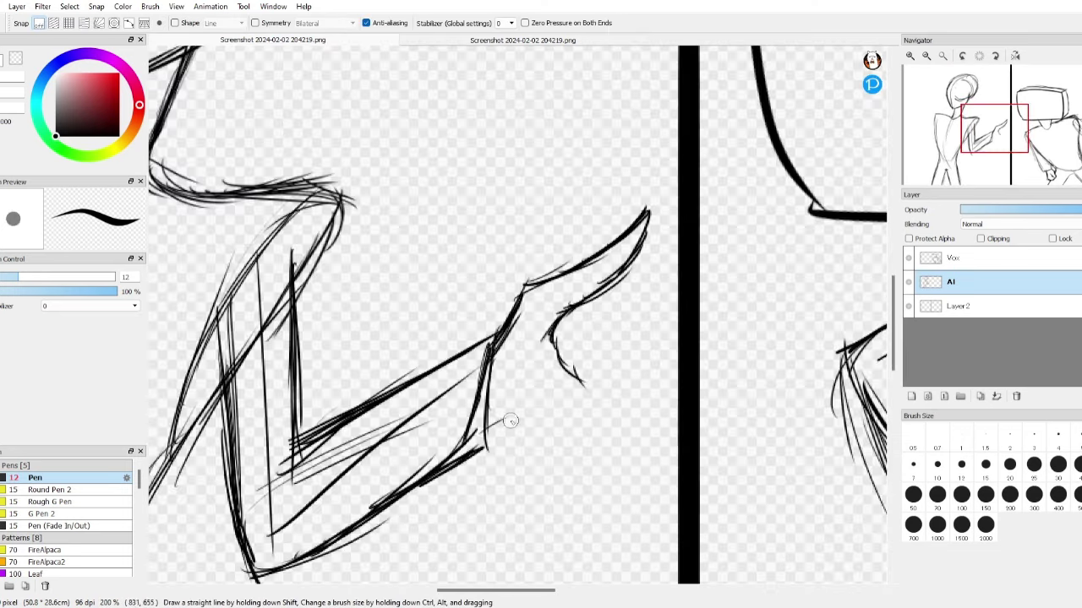
- Sketch the pointed thumb and lower palm edge of the raised hand
key(ctrl+Tab)
key(ctrl+Tab)
drag(512, 390, 578, 410)
key(ctrl+Tab)
key(ctrl+Tab)
drag(560, 355, 656, 417)
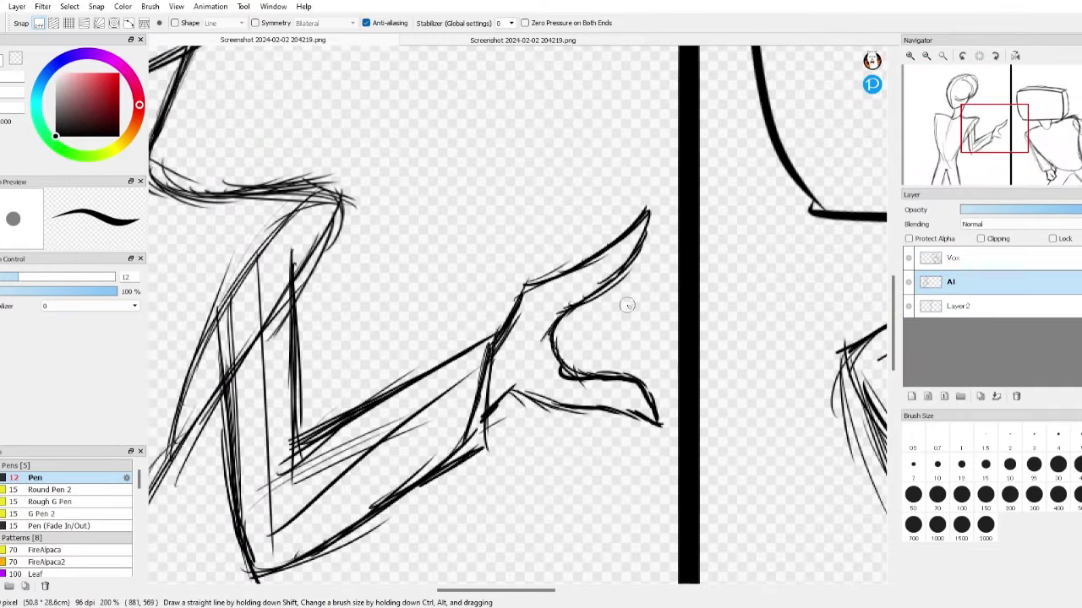
- Sketch the curled fingers between the index finger and thumb, following the reference picture
key(ctrl+Tab)
key(ctrl+Tab)
key(ctrl+Tab)
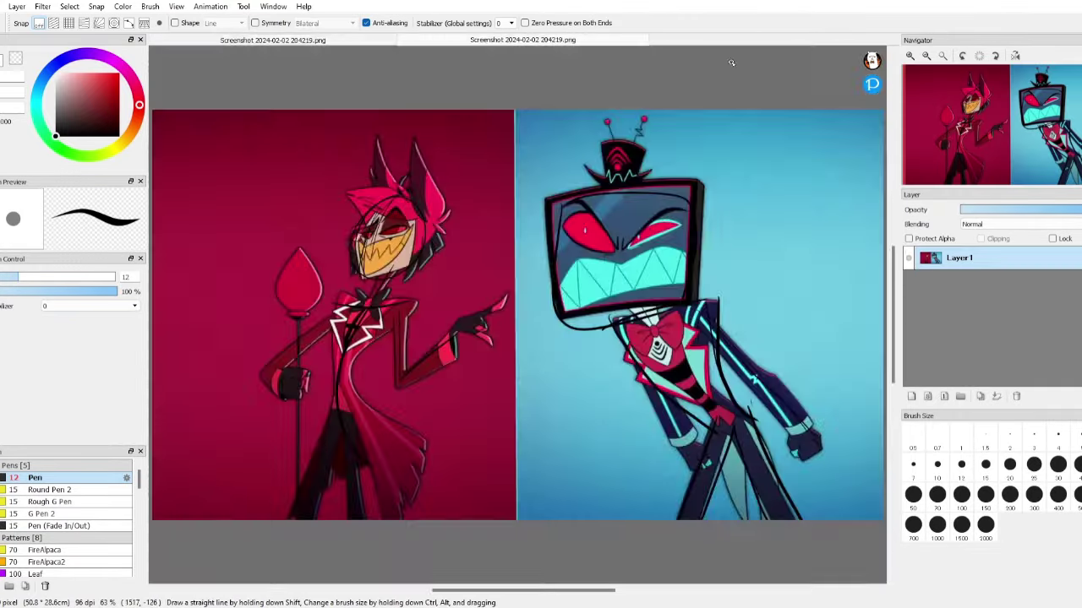
key(ctrl+Tab)
drag(585, 309, 583, 338)
scroll(540, 355, down, 2)
drag(592, 343, 550, 378)
scroll(525, 356, up, 2)
key(e)
key(b)
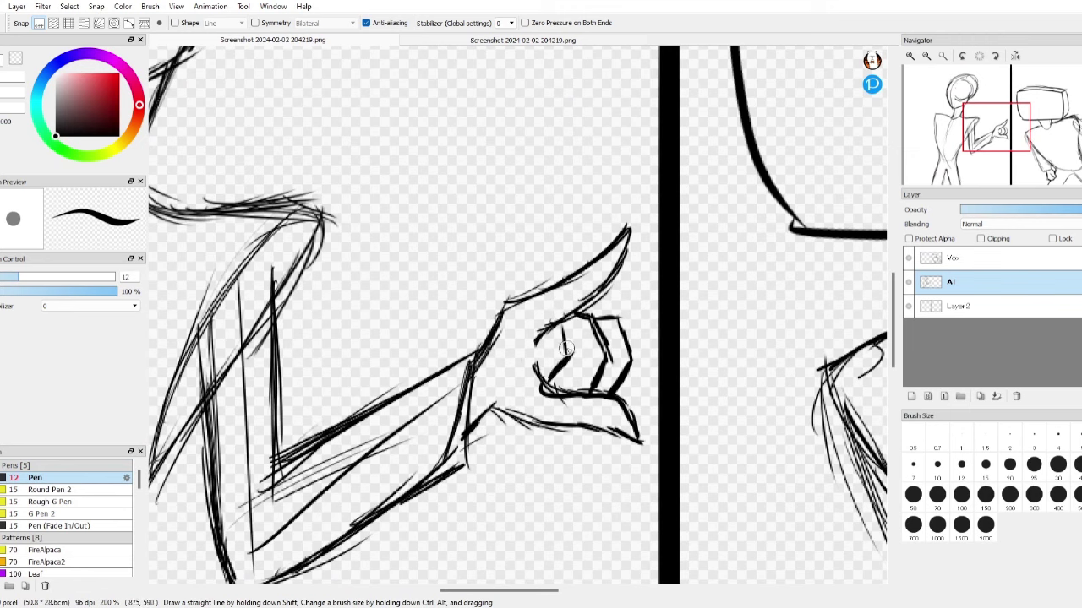
key(ctrl+Tab)
key(ctrl+Tab)
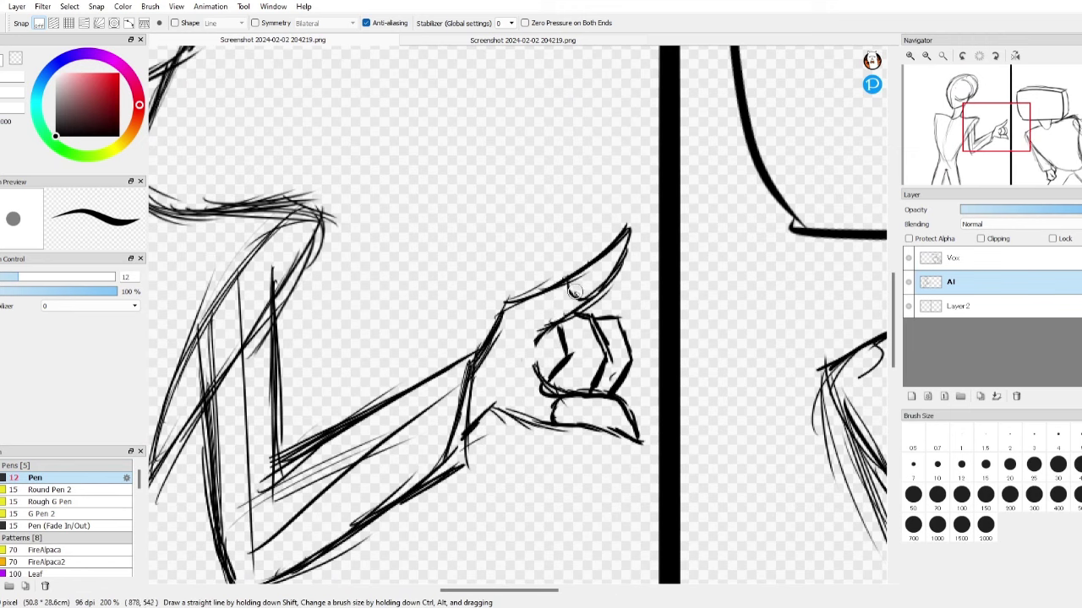
- Redraw the index finger longer with a pointed tip and erase its old contour
scroll(612, 381, down, 3)
key(ctrl+Tab)
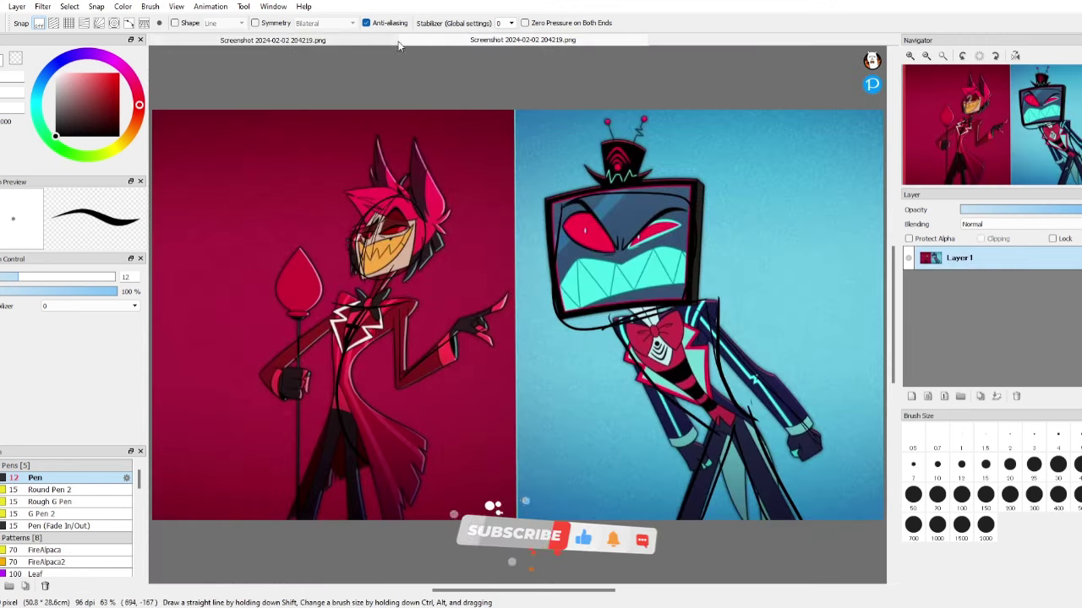
key(ctrl+Tab)
scroll(517, 314, up, 2)
scroll(541, 321, down, 3)
scroll(507, 338, up, 5)
drag(461, 297, 568, 237)
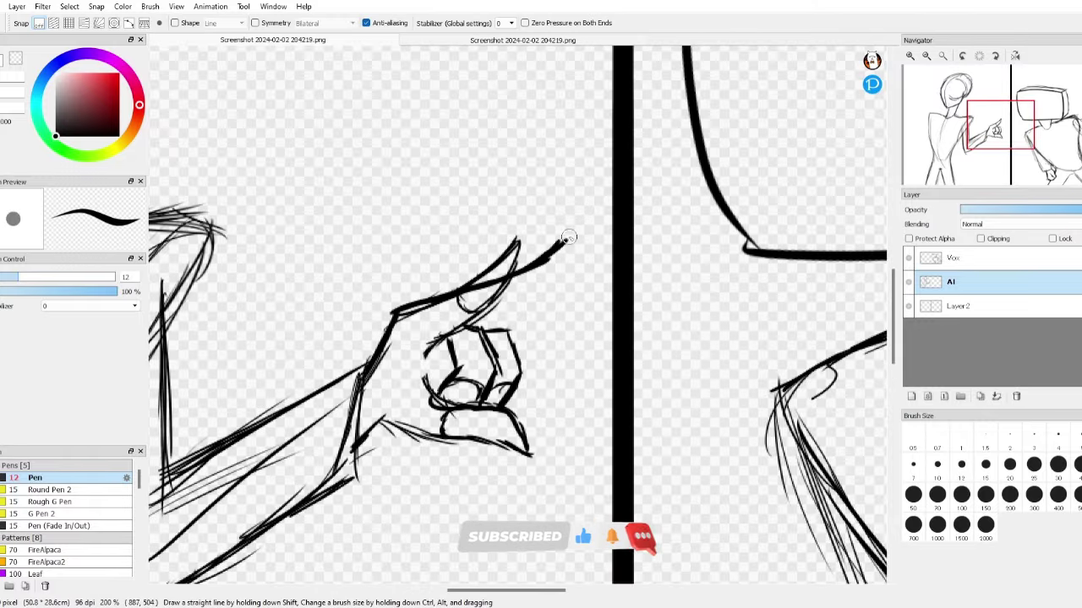
drag(550, 285, 580, 230)
key(e)
drag(461, 317, 507, 291)
key(b)
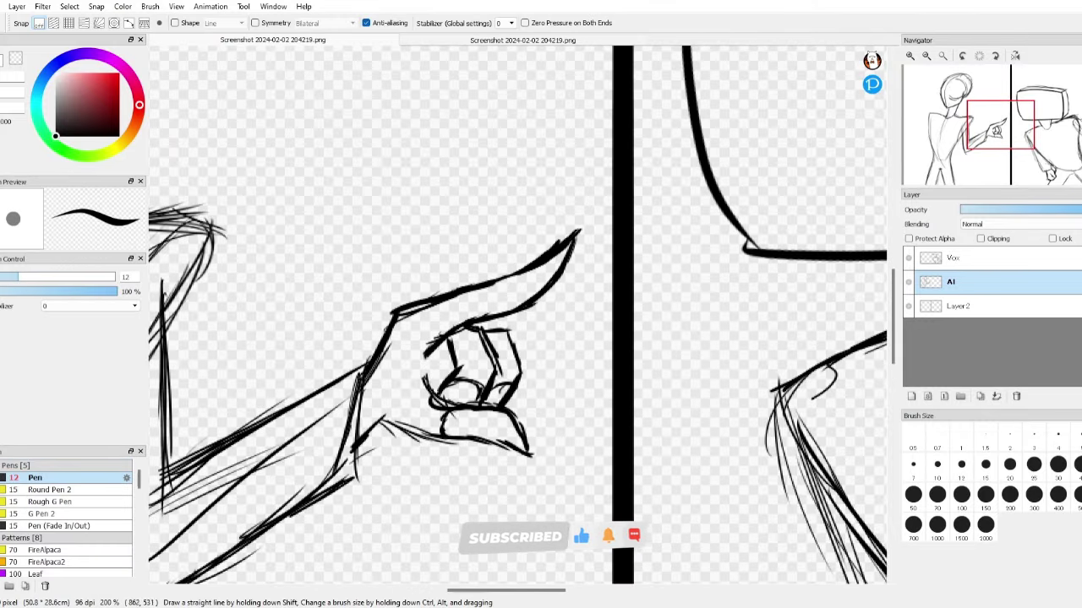
- Lengthen the thumb, erase its old lines, and add a short curved line across the index finger
drag(398, 421, 556, 479)
key(e)
drag(439, 399, 460, 413)
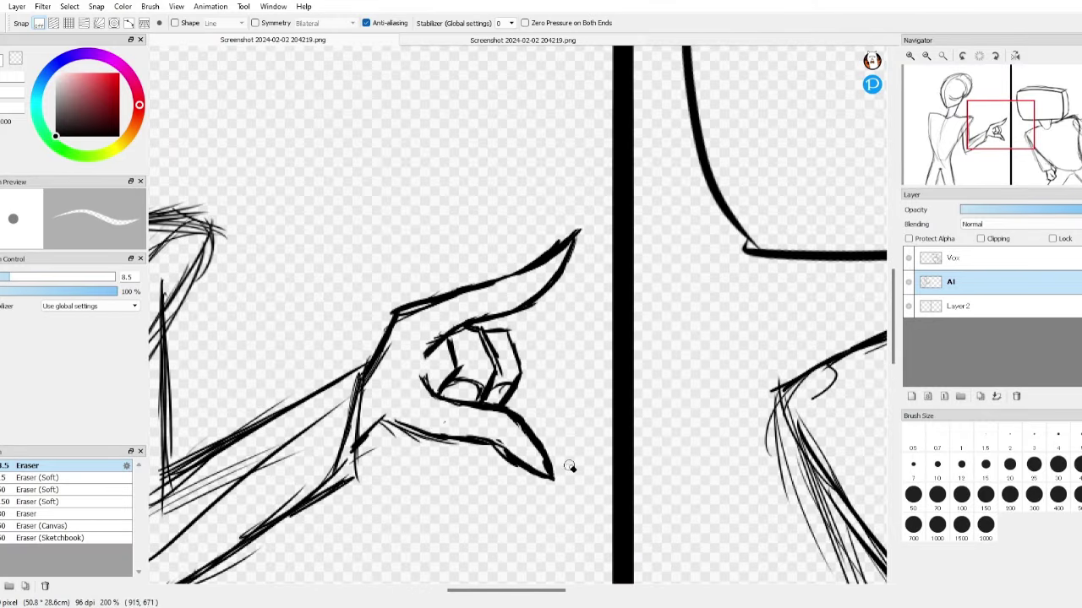
key(b)
drag(470, 291, 489, 295)
scroll(549, 381, down, 5)
scroll(549, 381, up, 1)
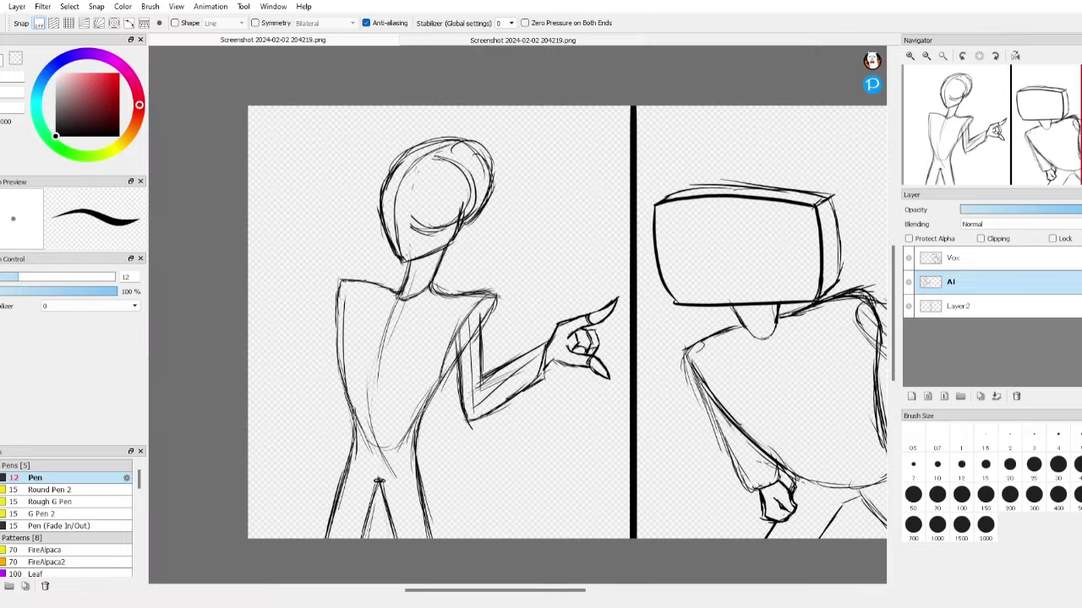
- Sketch the left figure's other arm from the shoulder out to the elbow, with a rough sleeve cuff
key(v)
click(285, 38)
key(b)
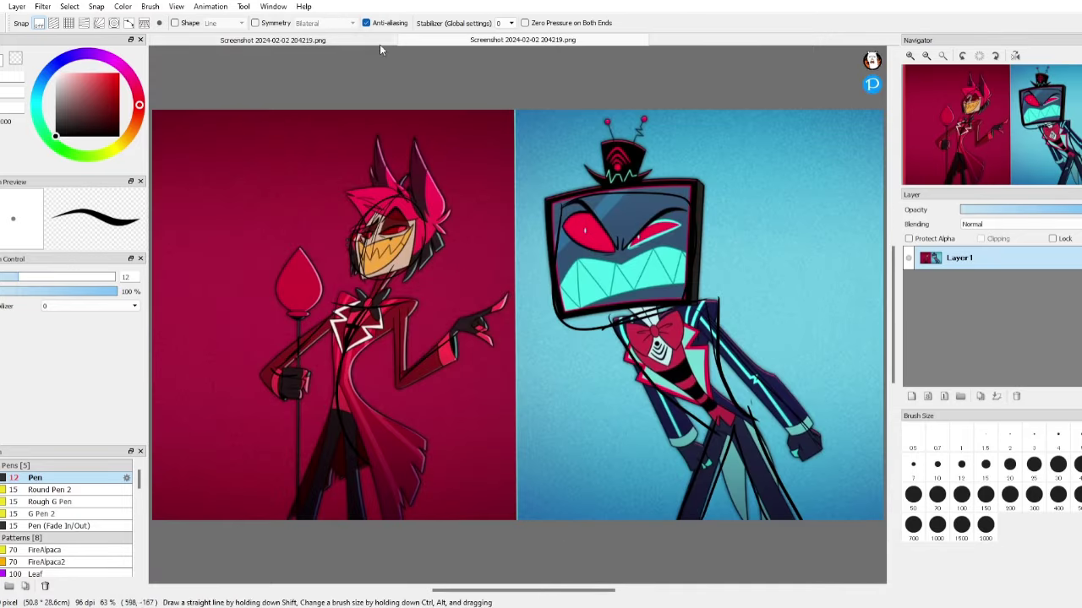
click(272, 40)
drag(249, 296, 268, 293)
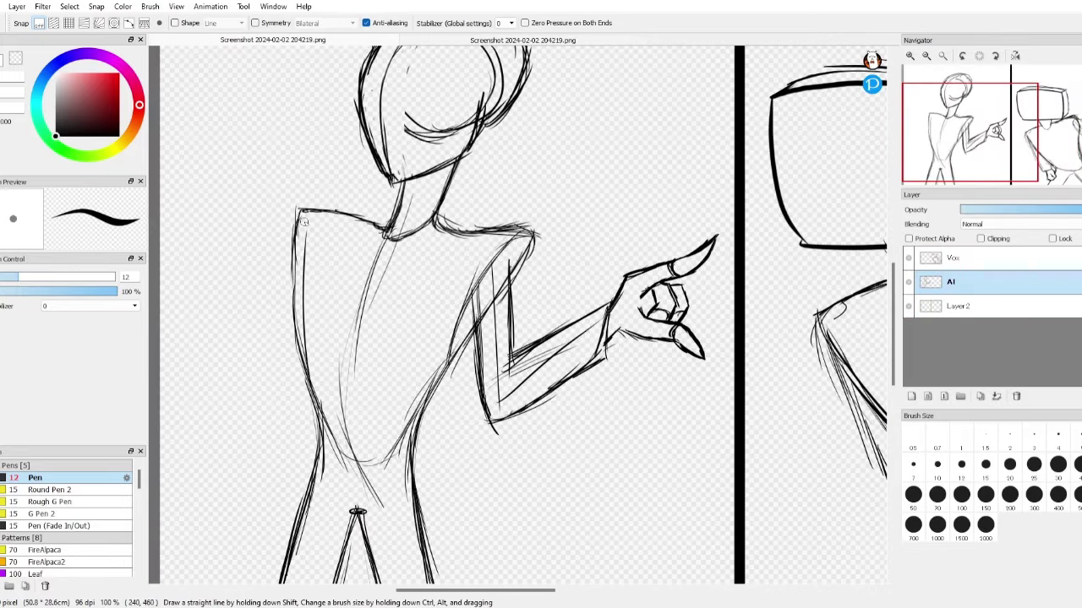
drag(230, 331, 269, 284)
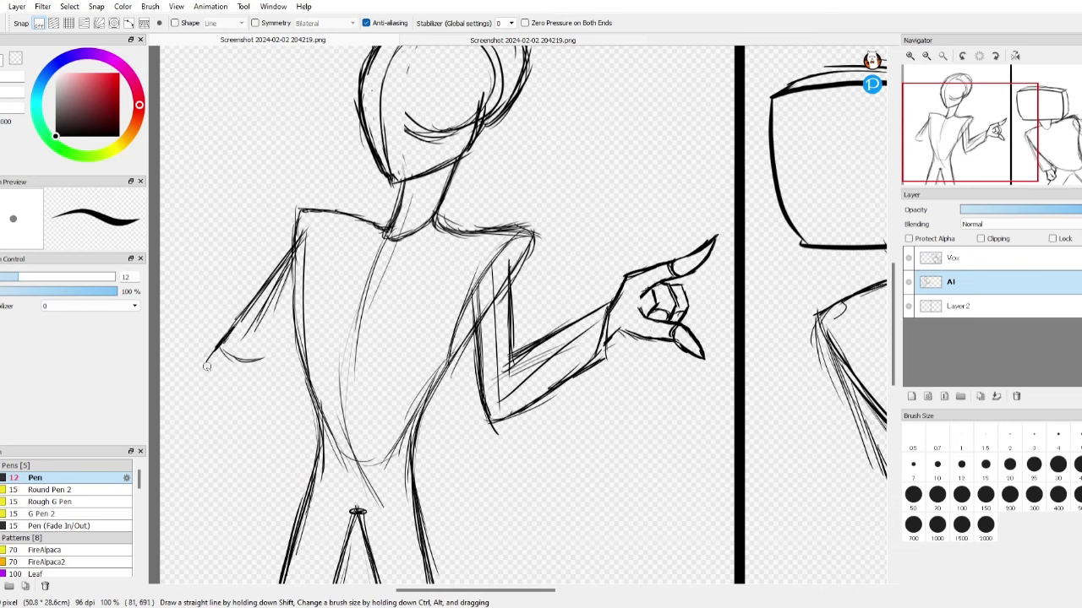
mouse_move(256, 384)
mouse_down()
mouse_move(240, 362)
mouse_move(216, 377)
mouse_up()
drag(226, 386, 187, 419)
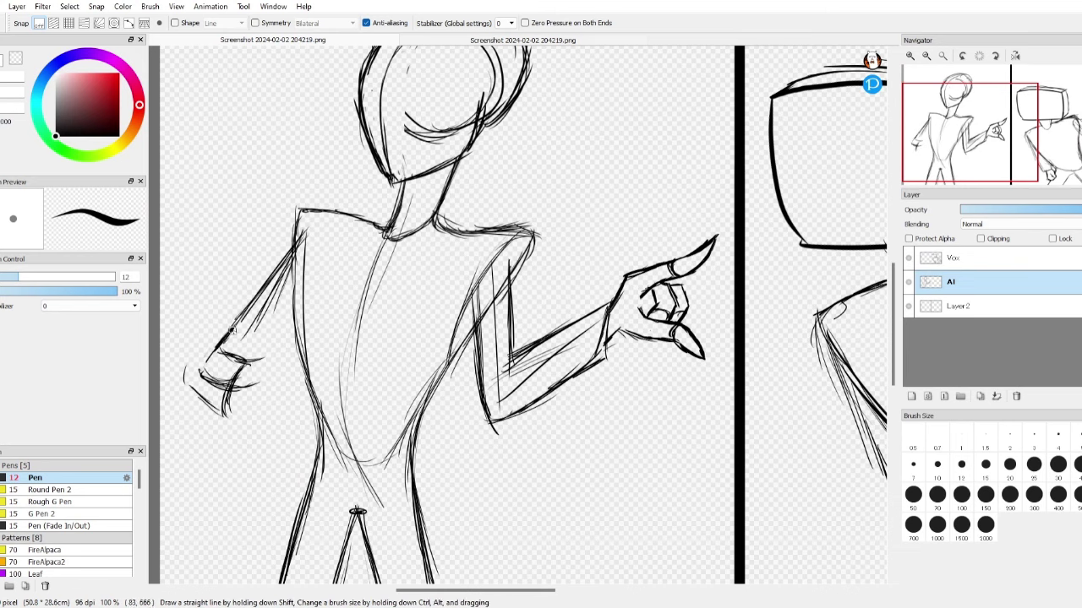
- Redraw the arm with a wider outer contour and a sharper elbow, matching the reference picture
drag(293, 230, 202, 327)
drag(234, 294, 180, 395)
drag(287, 239, 191, 342)
mouse_move(289, 299)
mouse_down()
mouse_move(227, 362)
mouse_move(280, 309)
mouse_up()
scroll(449, 335, down, 2)
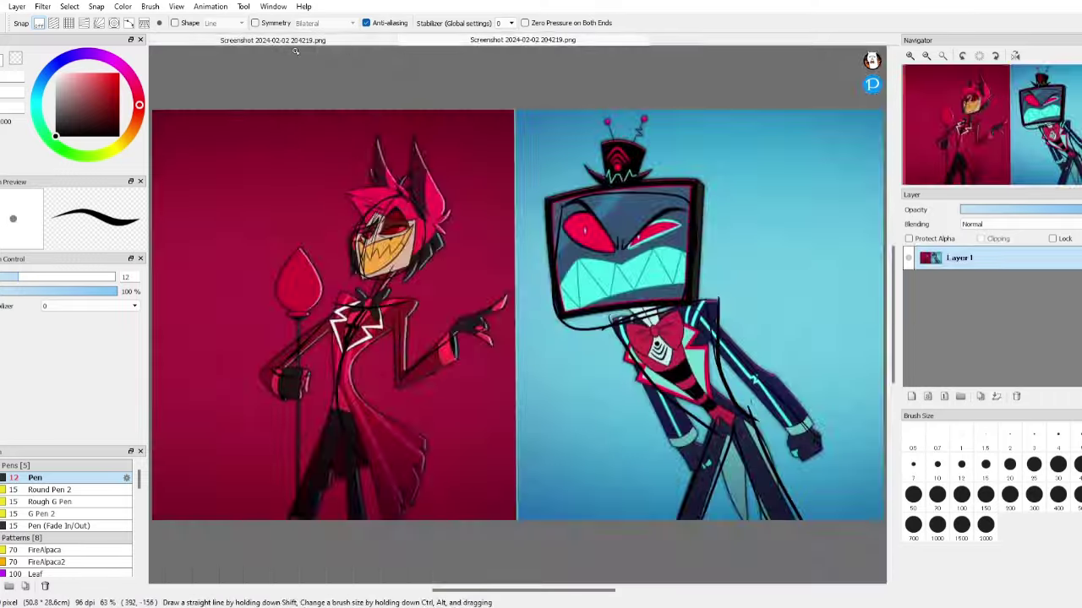
scroll(189, 372, up, 4)
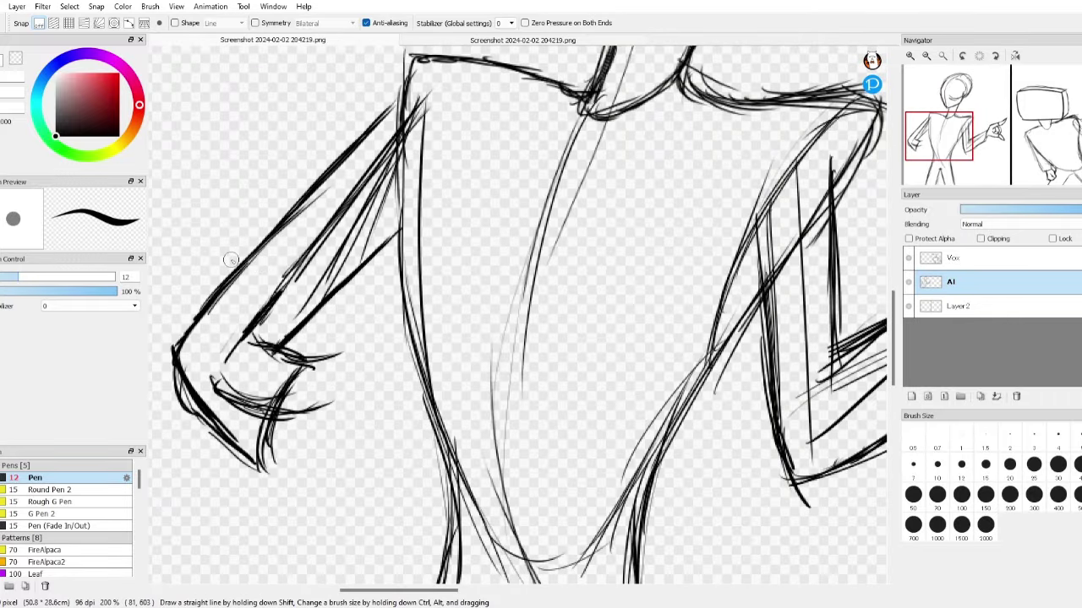
- Erase the leftover construction lines inside the arm and darken its outer contour around the elbow
key(e)
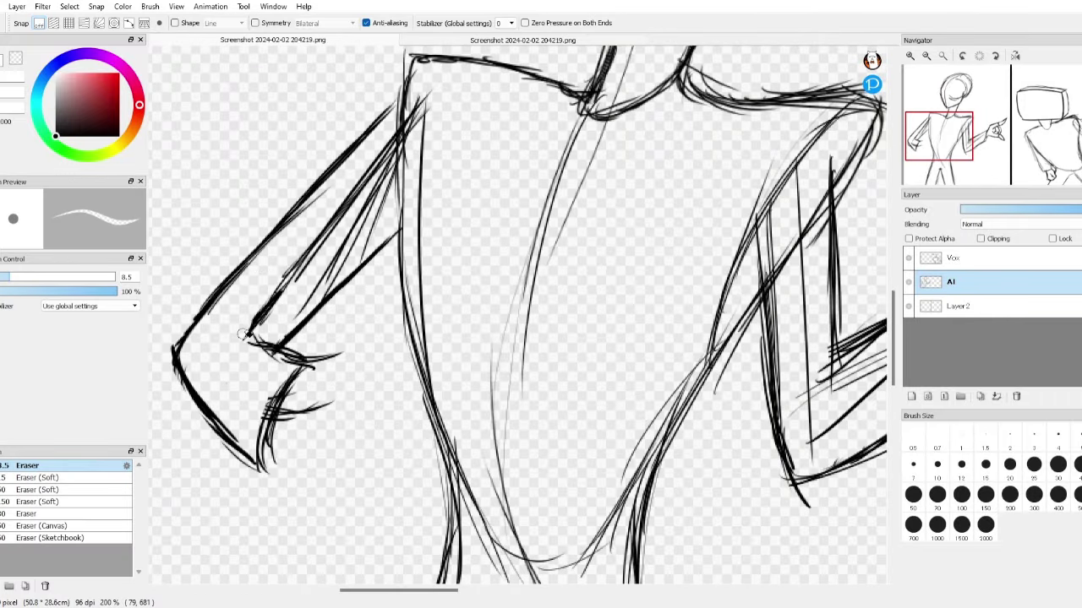
mouse_move(243, 335)
mouse_down()
mouse_move(344, 247)
mouse_move(388, 135)
mouse_up()
scroll(389, 135, down, 3)
scroll(284, 310, up, 3)
key(p)
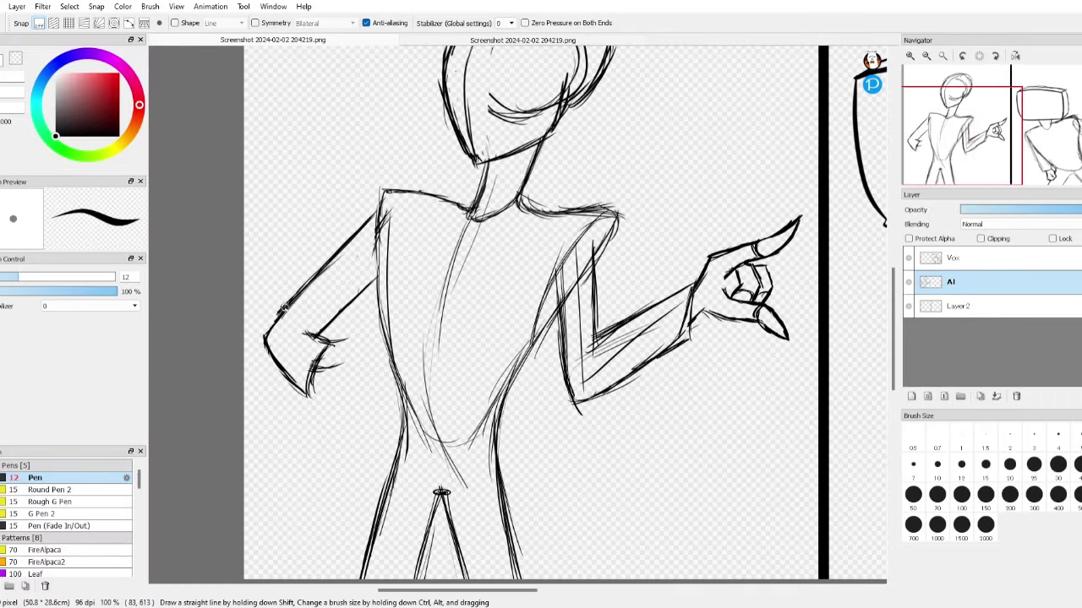
drag(284, 310, 308, 394)
scroll(319, 411, up, 1)
key(e)
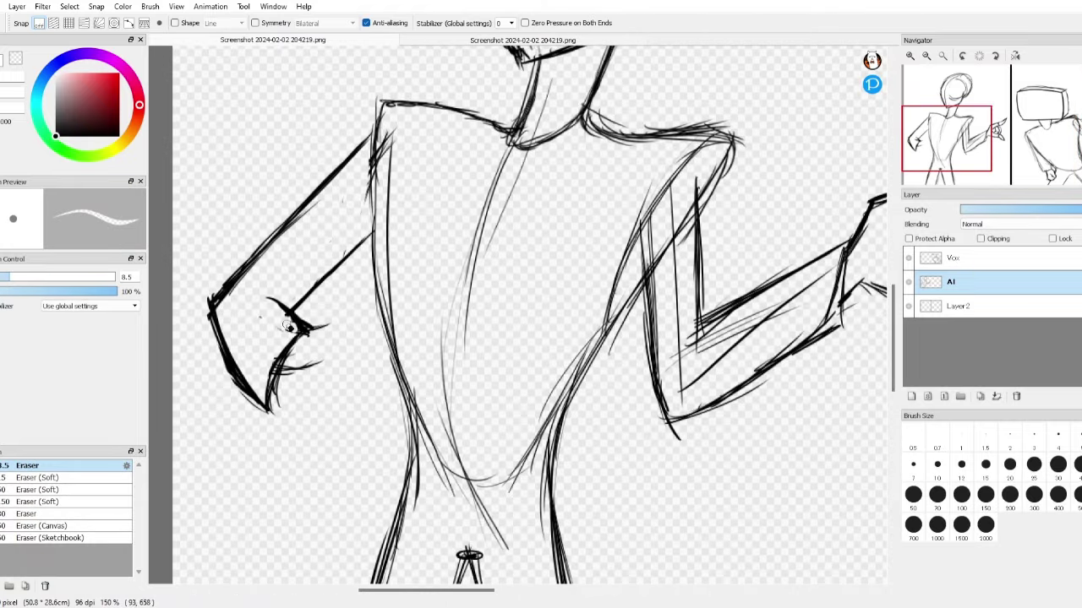
- Sketch the blocky fist beside the torso, with a cuff band and angular folded fingers
scroll(290, 327, down, 4)
scroll(271, 355, up, 6)
key(p)
drag(363, 253, 330, 397)
drag(309, 253, 423, 247)
drag(421, 250, 473, 292)
drag(372, 323, 416, 312)
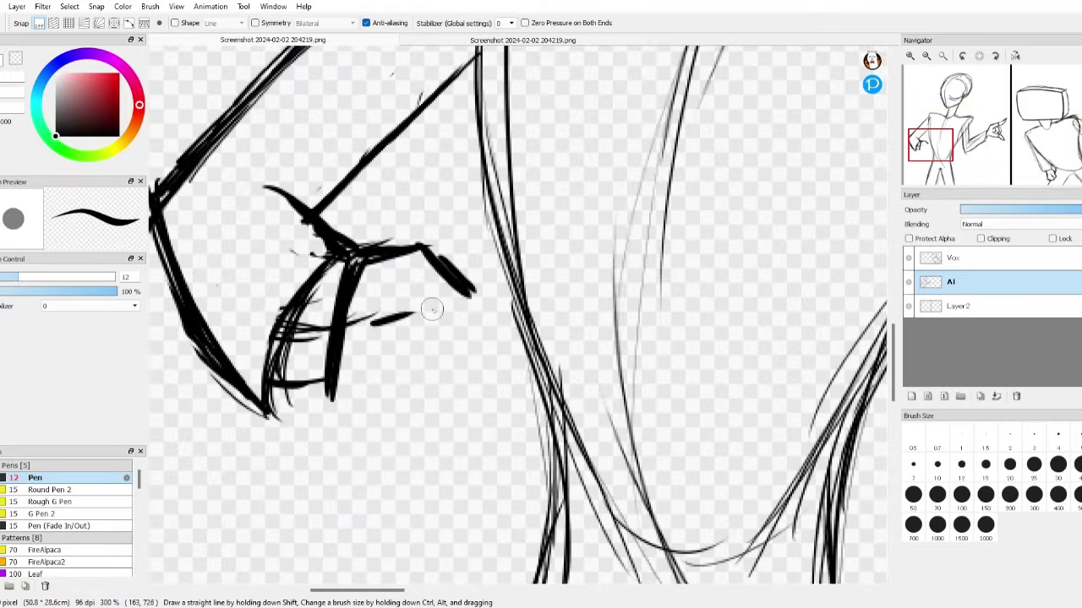
drag(414, 314, 467, 294)
drag(304, 406, 457, 408)
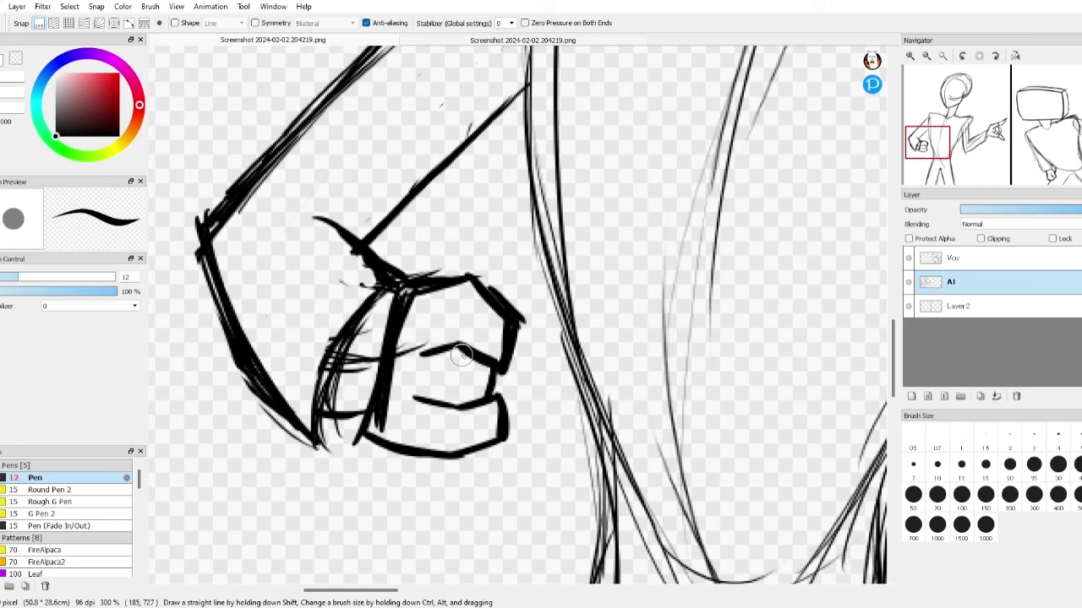
- Erase the fist's angular fingertips, redraw them rounder, and outline another finger behind them
key(e)
drag(511, 308, 483, 452)
key(p)
drag(474, 278, 505, 340)
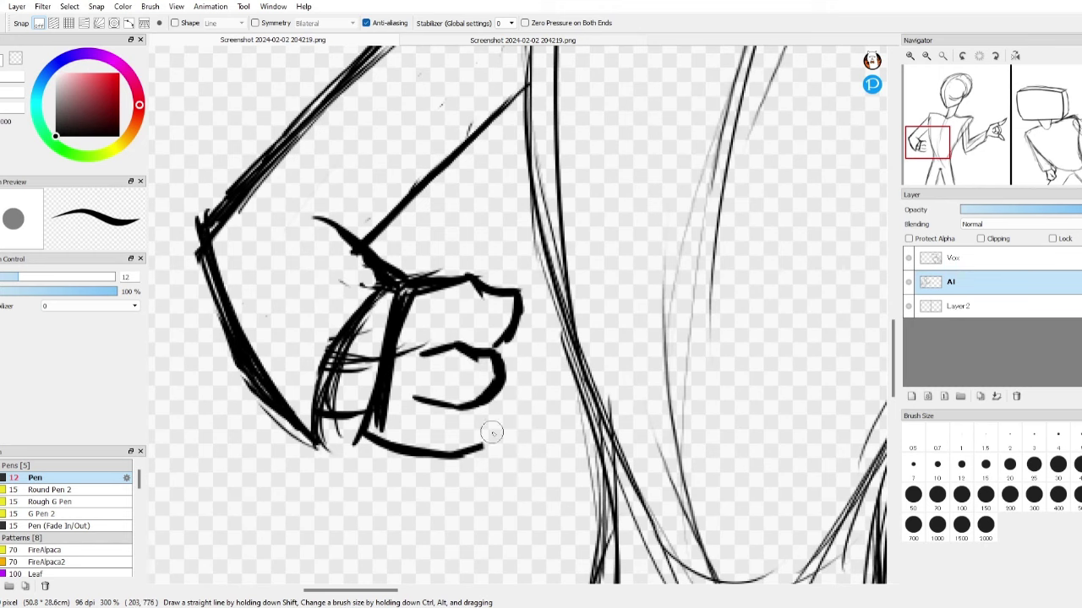
drag(439, 456, 516, 414)
drag(507, 279, 539, 418)
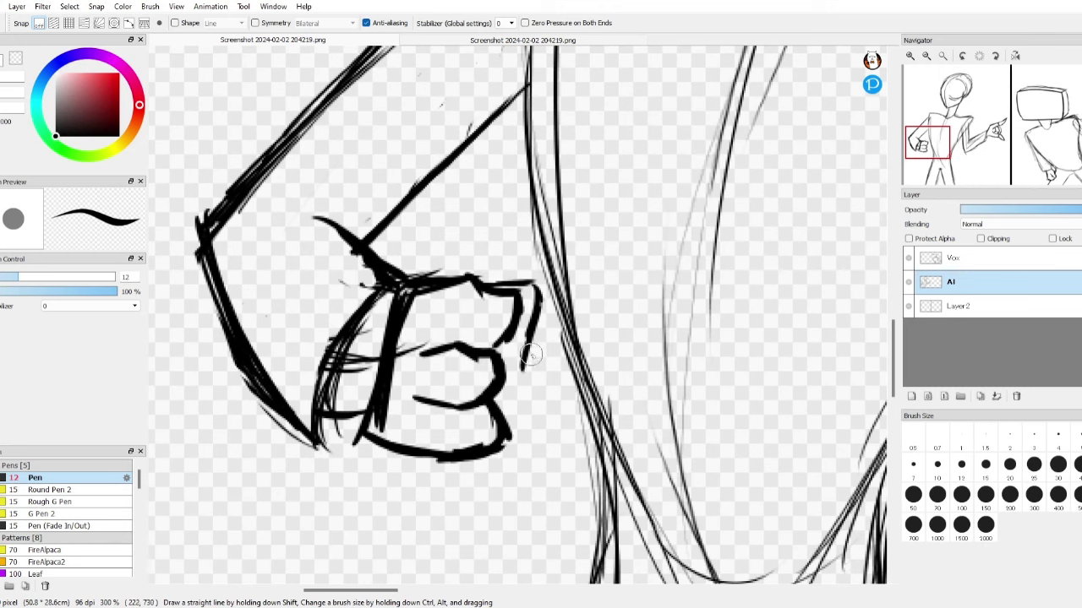
- Draw the staff's straight vertical shaft above and below the fist, down to the canvas edge
scroll(516, 406, down, 4)
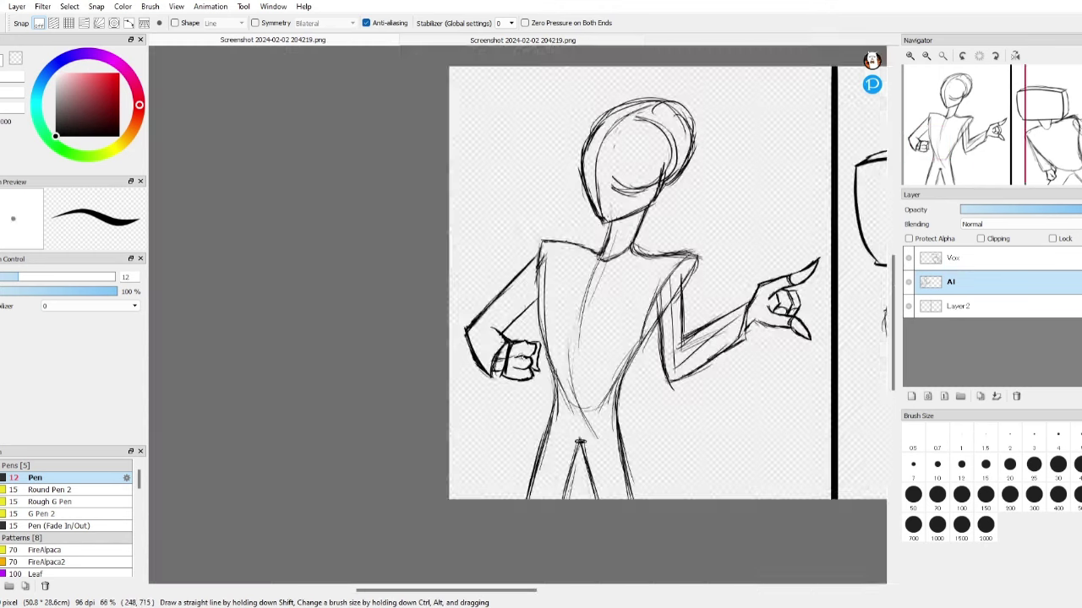
scroll(534, 360, up, 3)
scroll(513, 362, down, 3)
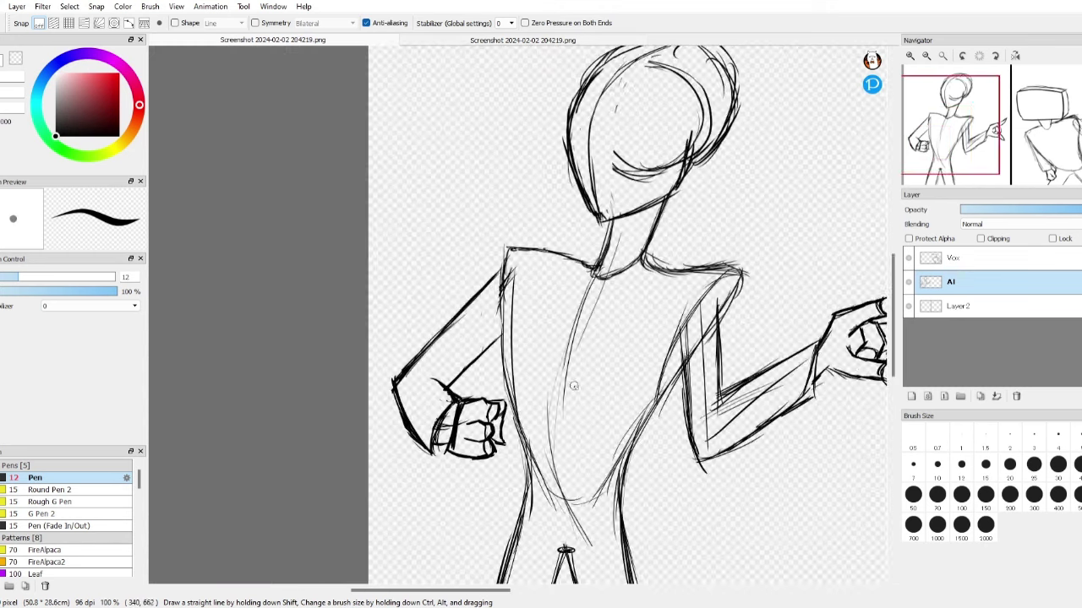
scroll(481, 169, up, 2)
drag(482, 160, 479, 603)
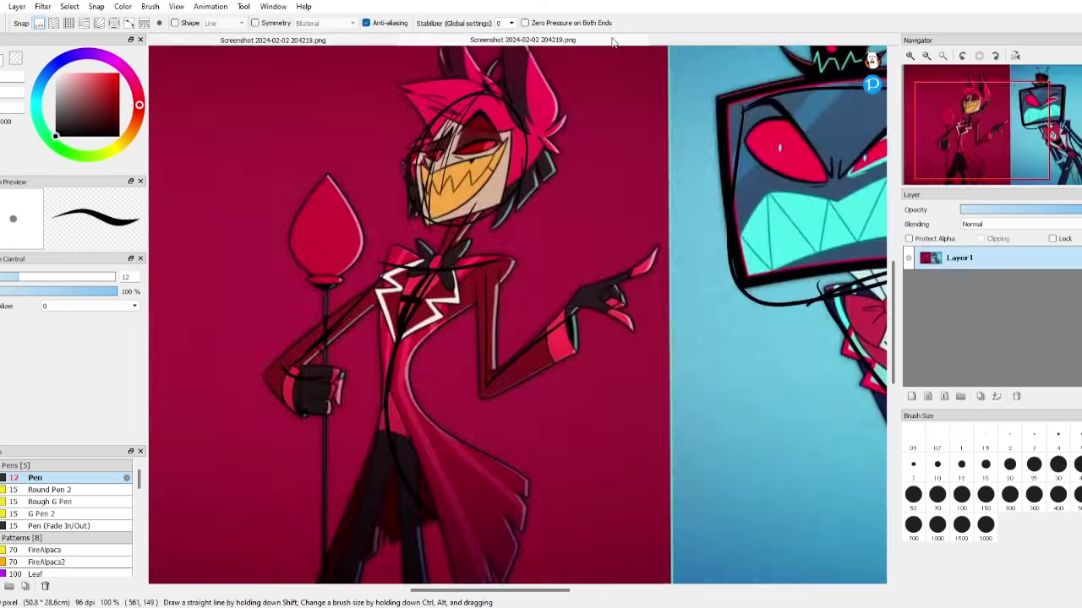
scroll(471, 325, up, 3)
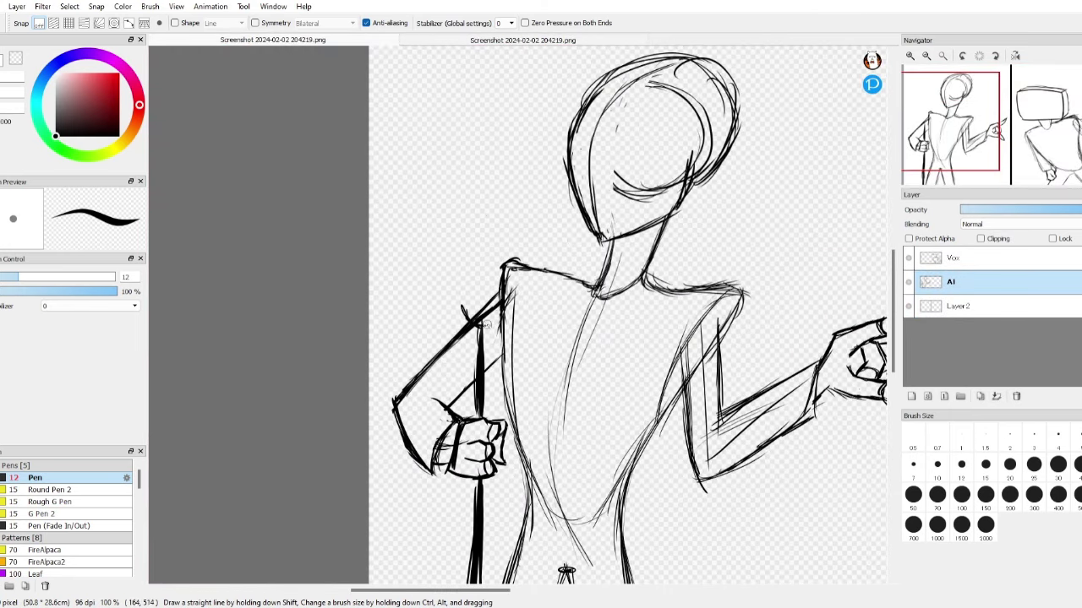
- Sketch the staff's flared collar and pointed teardrop head above the shaft
drag(486, 325, 463, 302)
drag(450, 306, 501, 318)
drag(447, 296, 500, 293)
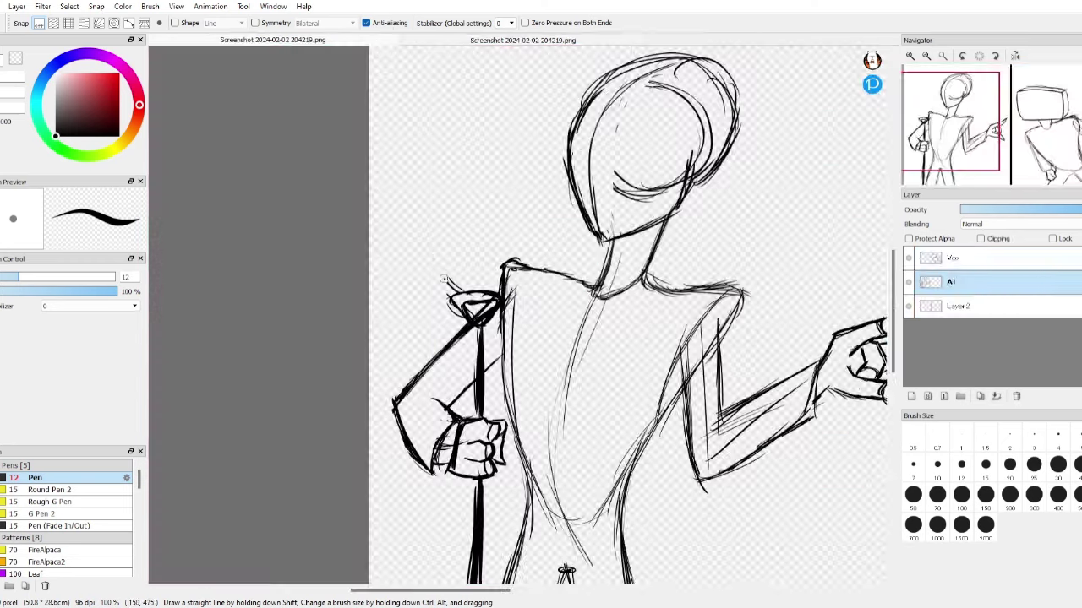
scroll(623, 234, down, 3)
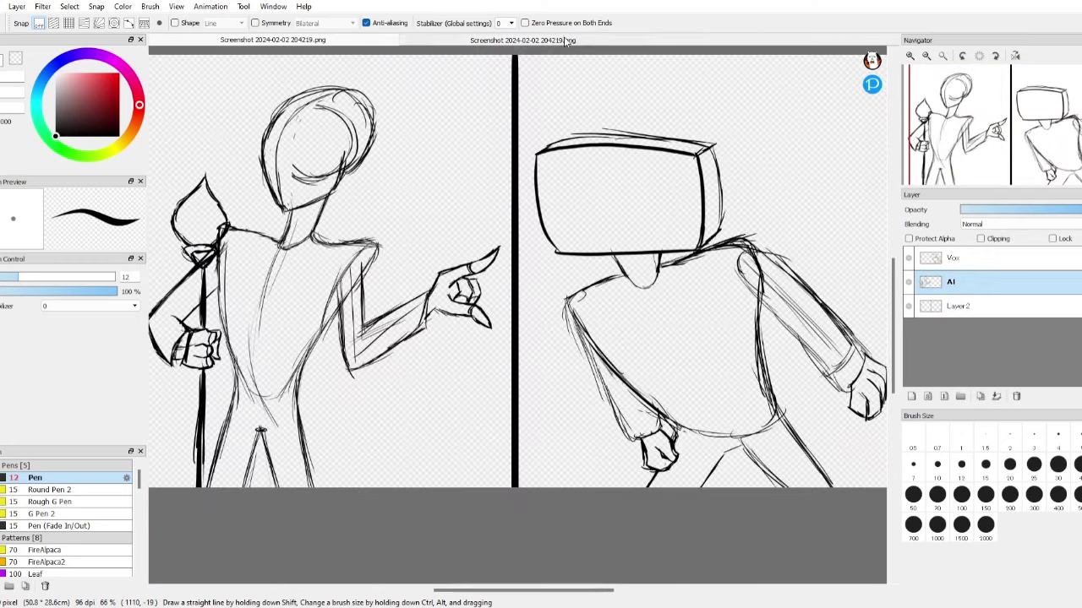
- On the Vox layer, redraw the torso's right contour with a narrower, bent waist line and erase the old strokes
scroll(507, 296, up, 3)
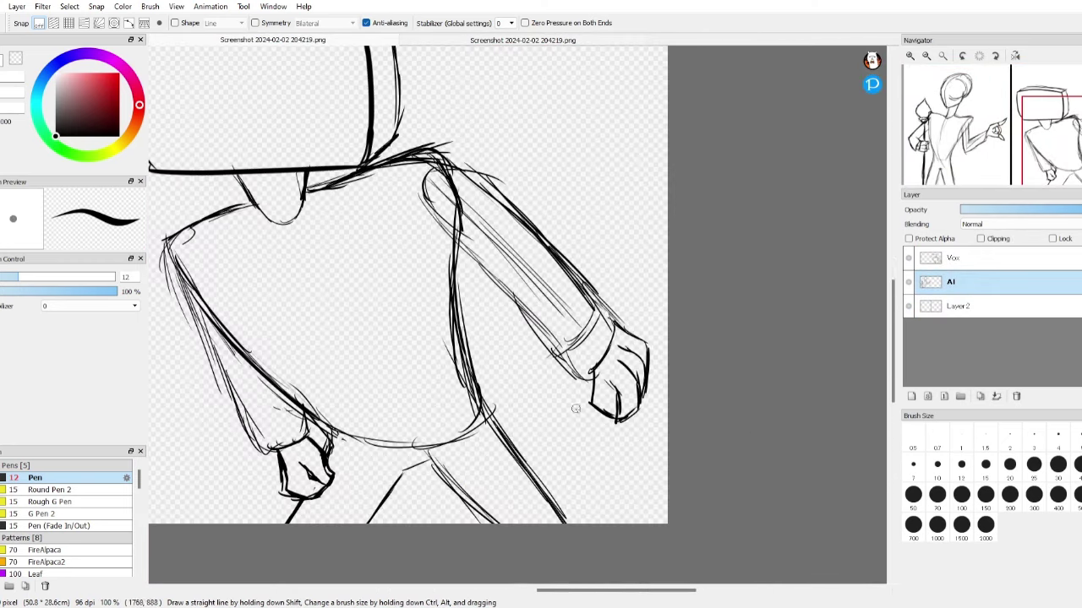
click(953, 258)
drag(446, 165, 438, 333)
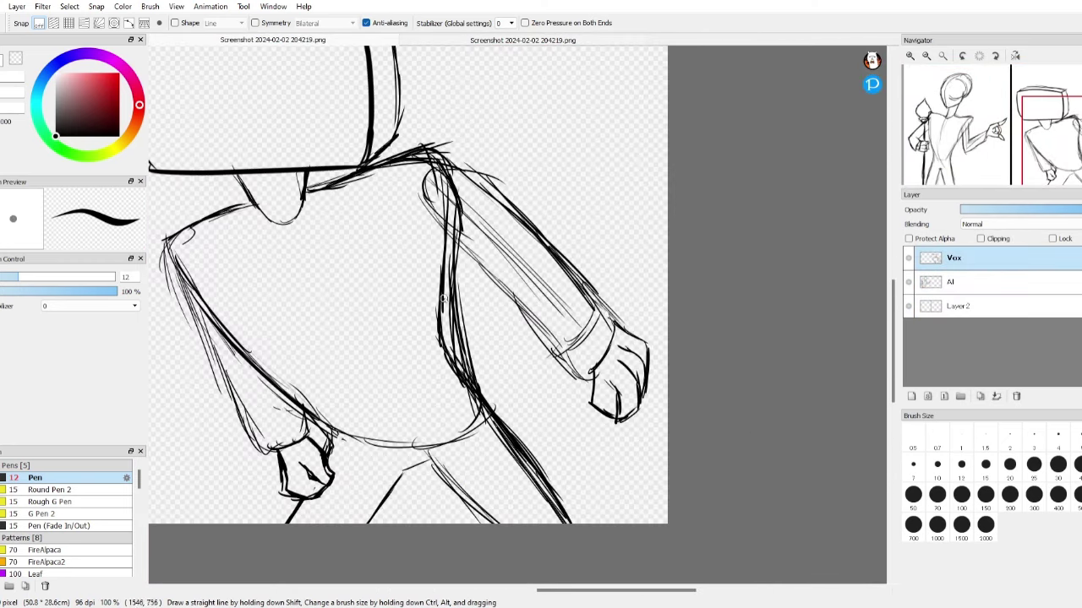
key(e)
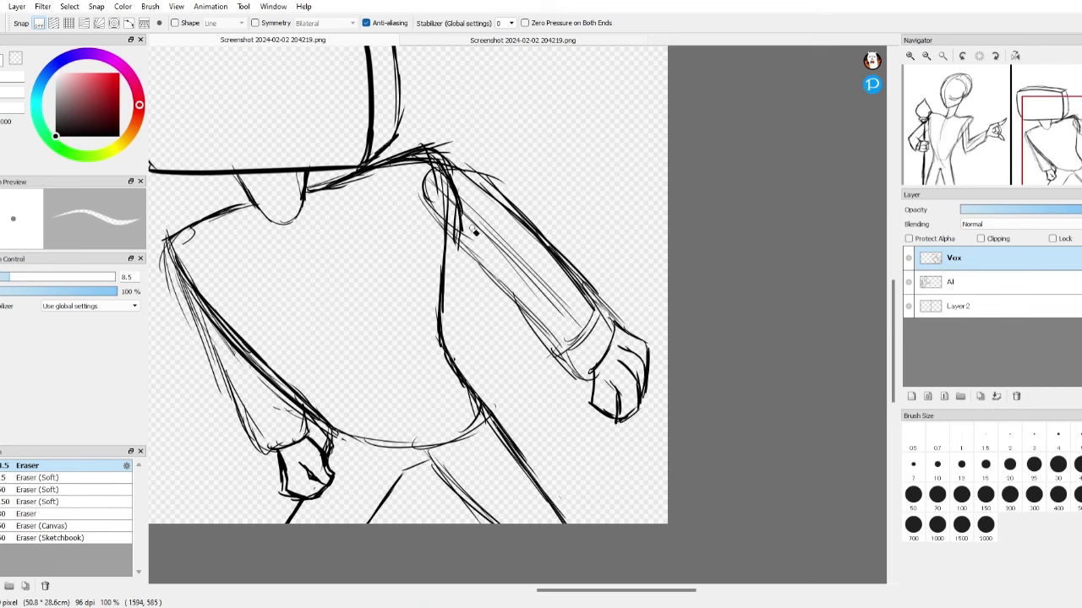
scroll(200, 346, down, 5)
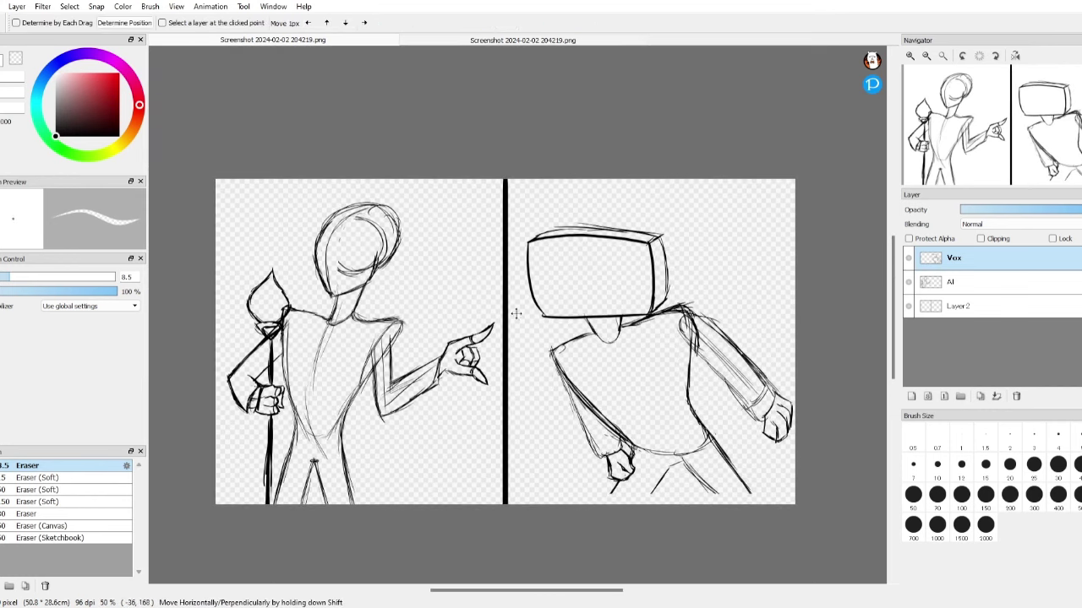
- Redraw the box head's front outline taller with bolder sides, and erase its old left and top lines
key(b)
scroll(516, 313, up, 3)
scroll(515, 313, up, 2)
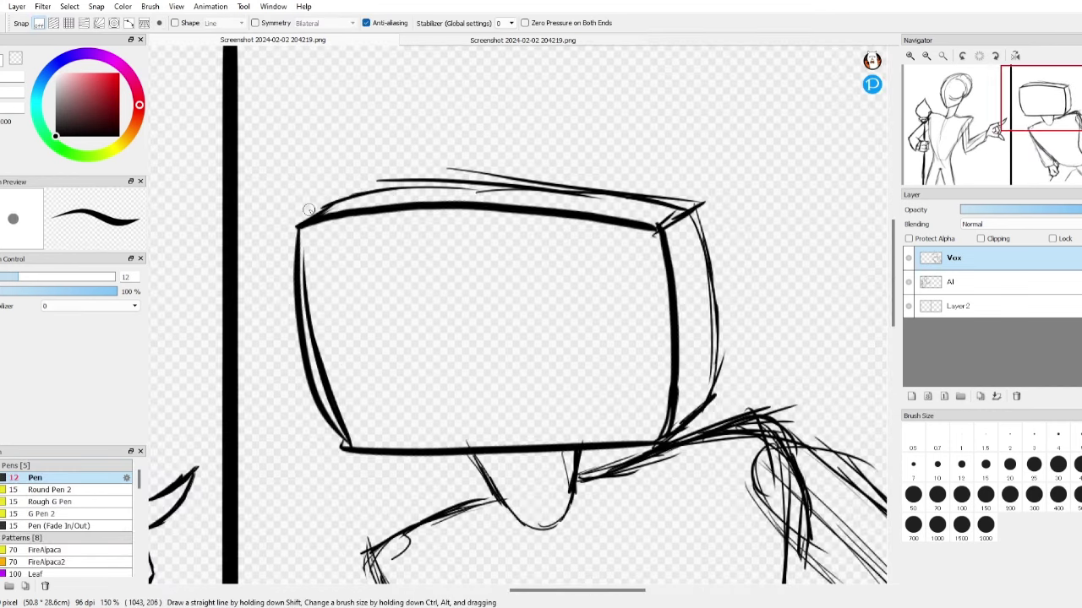
drag(314, 369, 636, 162)
drag(517, 138, 686, 406)
key(e)
drag(295, 222, 297, 325)
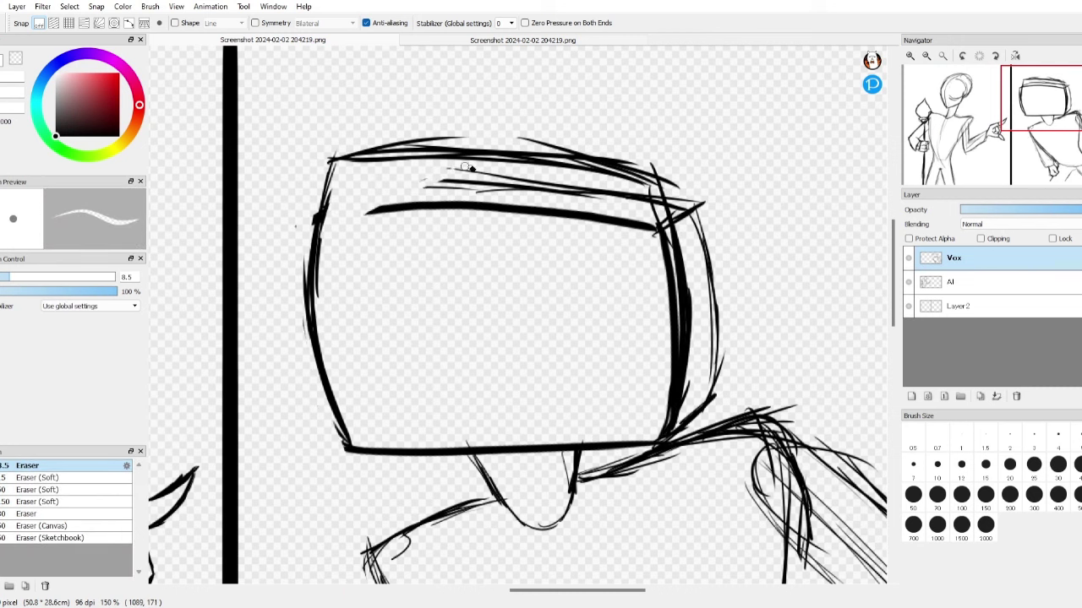
drag(467, 167, 556, 216)
- Redraw the head's right edge, erase stray strokes, and outline the box's depth along its top and right side
key(b)
mouse_move(706, 173)
mouse_down()
mouse_move(714, 405)
mouse_move(723, 329)
mouse_up()
key(e)
drag(676, 194, 693, 413)
key(b)
mouse_move(710, 169)
mouse_down()
mouse_move(717, 431)
mouse_move(728, 405)
mouse_up()
drag(334, 156, 726, 127)
scroll(580, 152, down, 3)
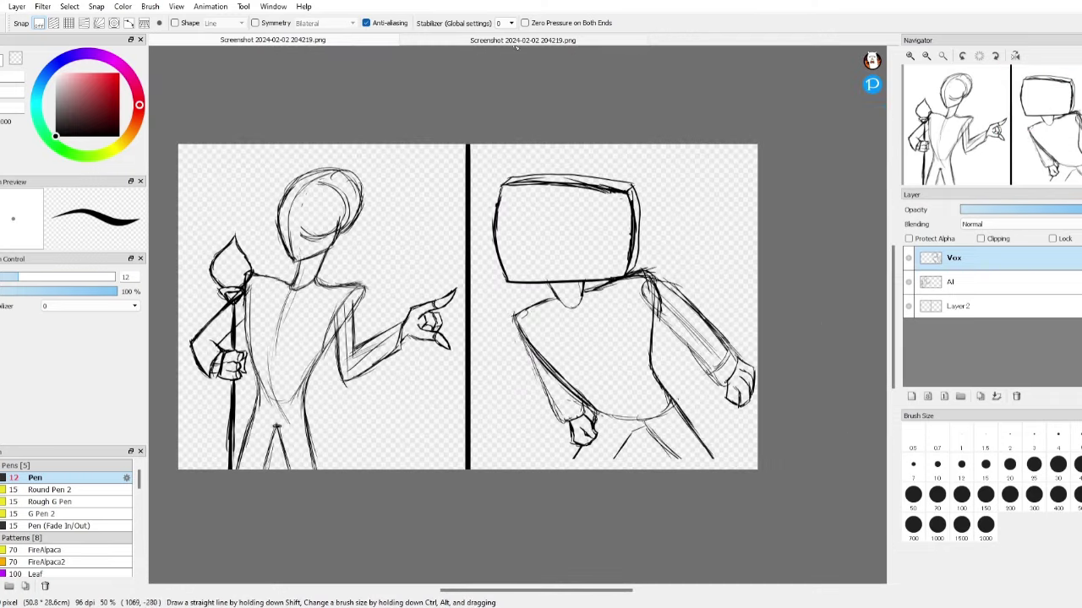
- Nudge the Al figure slightly right, shift the Vox figure down a little, and hide the Al layer
key(v)
click(499, 44)
click(273, 40)
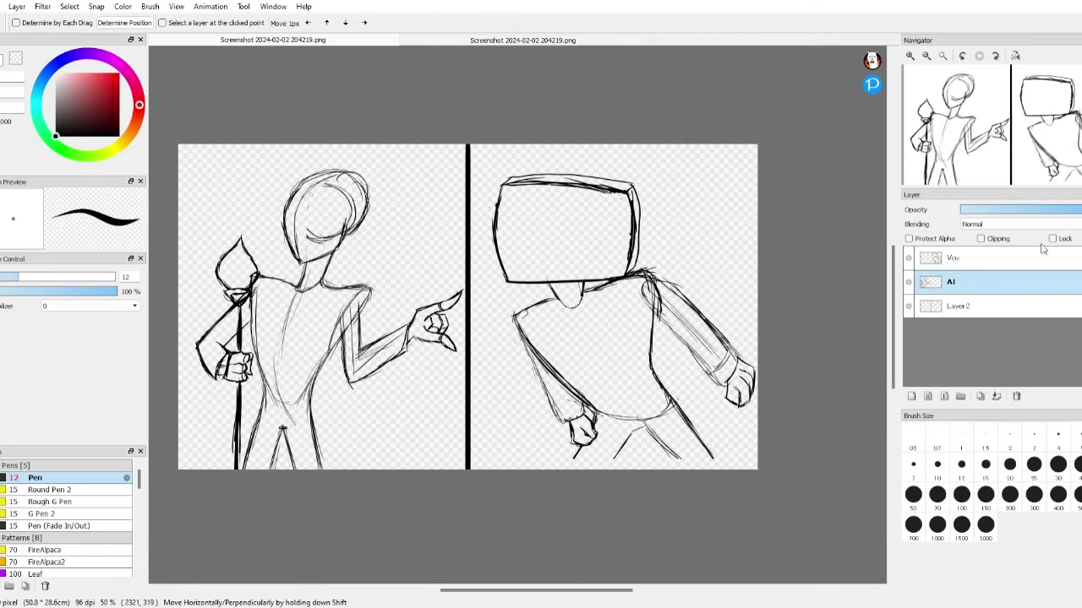
drag(588, 346, 609, 364)
click(909, 282)
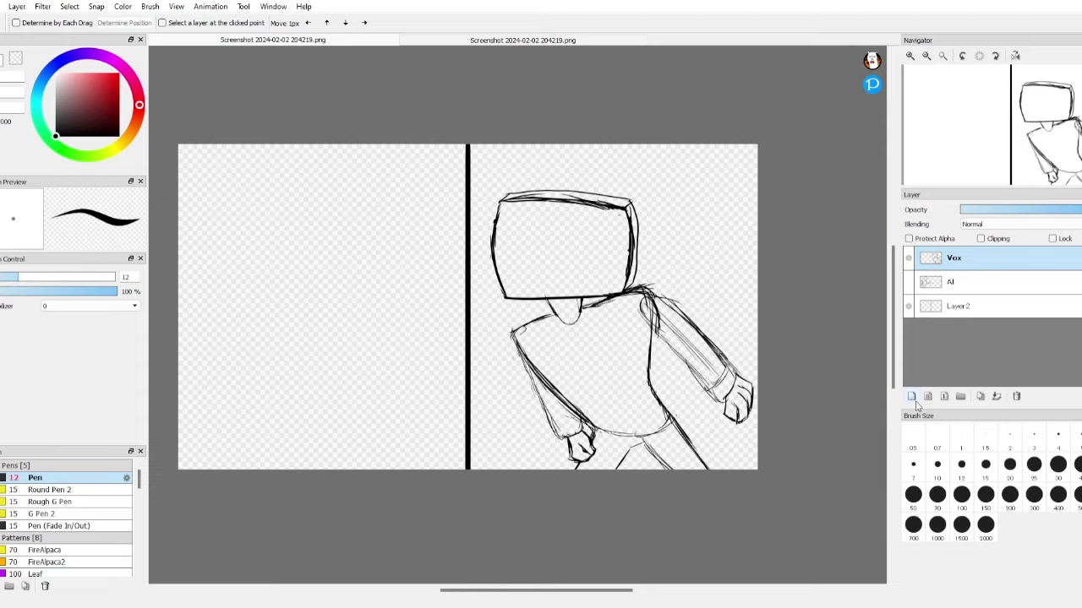
click(911, 395)
- Sketch a wavy open mouth across the lower head, with a curved bottom line and zigzag pointed teeth
click(499, 39)
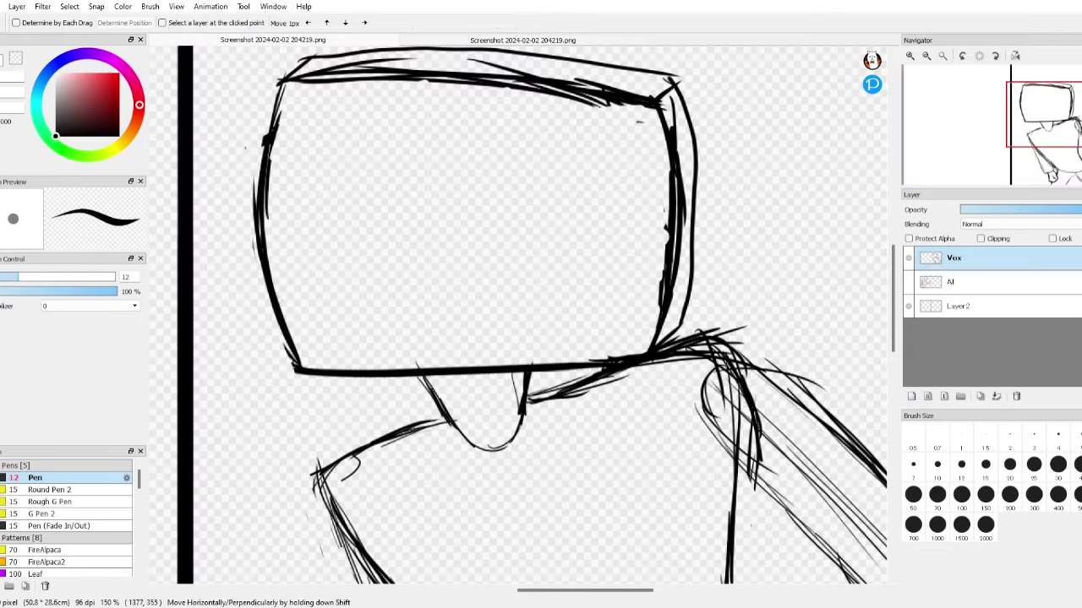
key(b)
drag(282, 297, 625, 242)
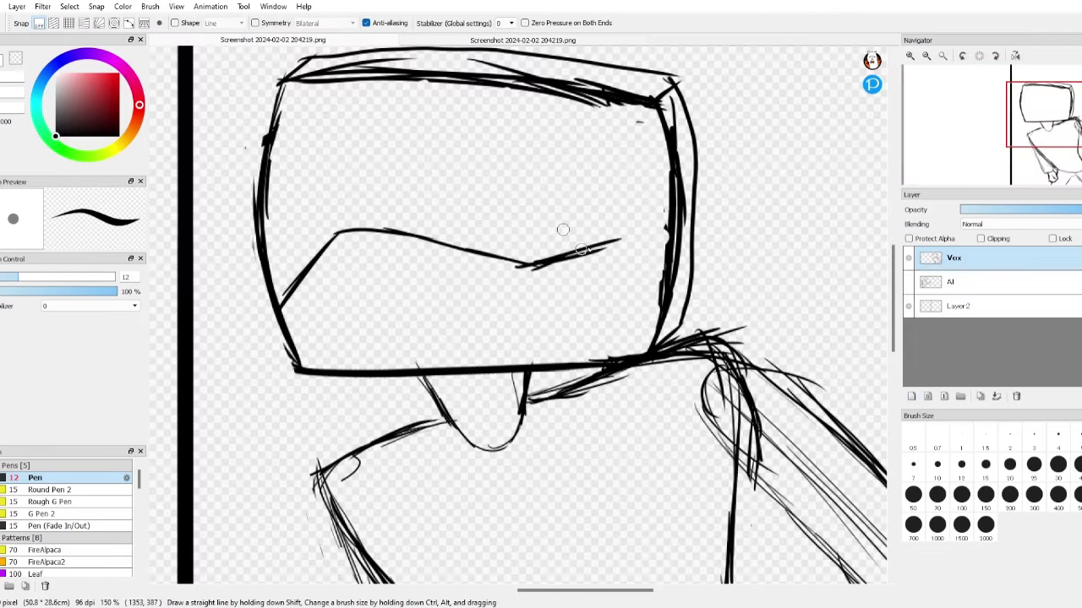
drag(626, 238, 685, 279)
drag(318, 372, 651, 338)
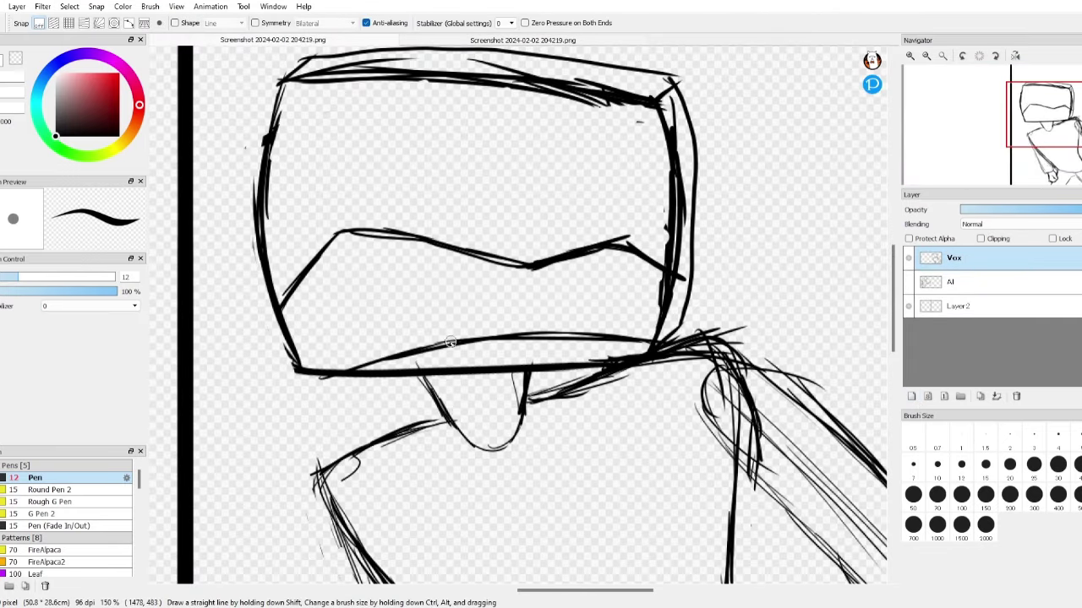
drag(330, 270, 310, 367)
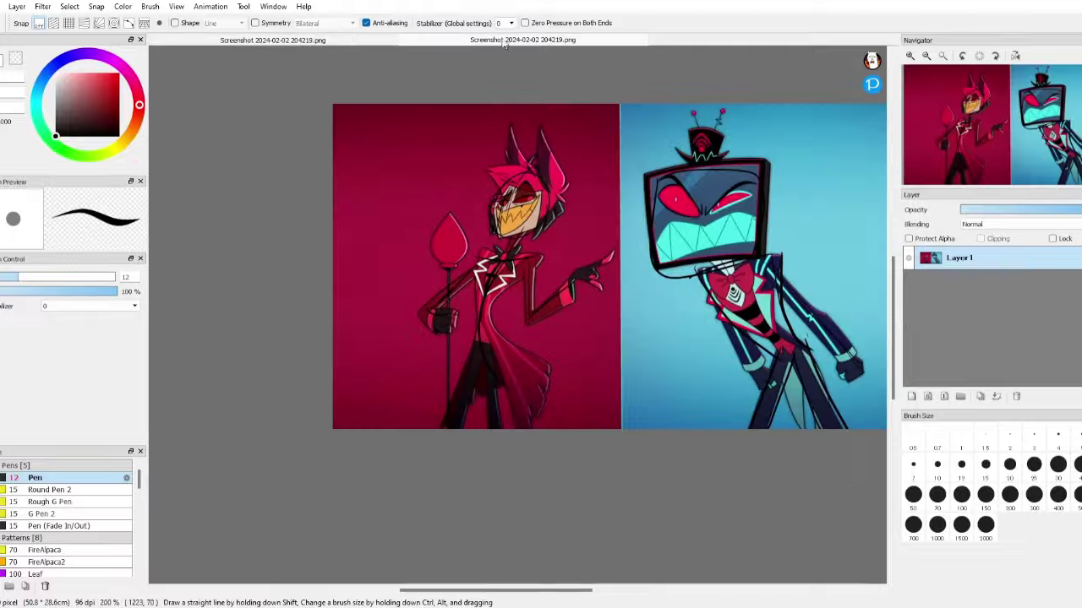
- Draw the left eye as a slanted pointed shape with a small pupil, and lasso and stretch it slightly larger
drag(366, 240, 298, 279)
drag(362, 236, 498, 302)
drag(484, 292, 506, 344)
drag(292, 281, 453, 339)
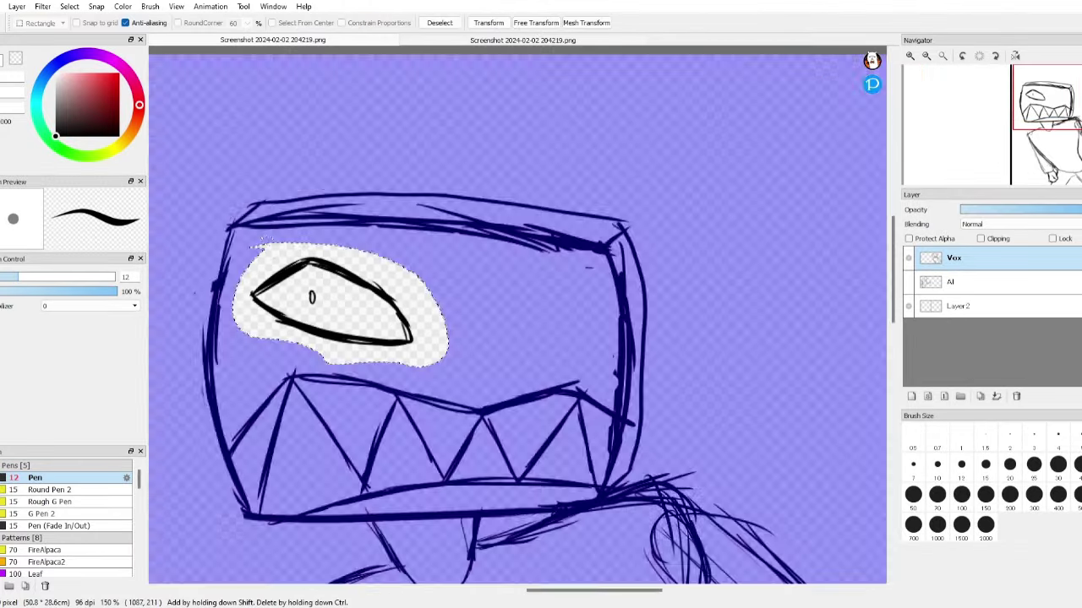
key(ctrl+t)
drag(330, 278, 460, 245)
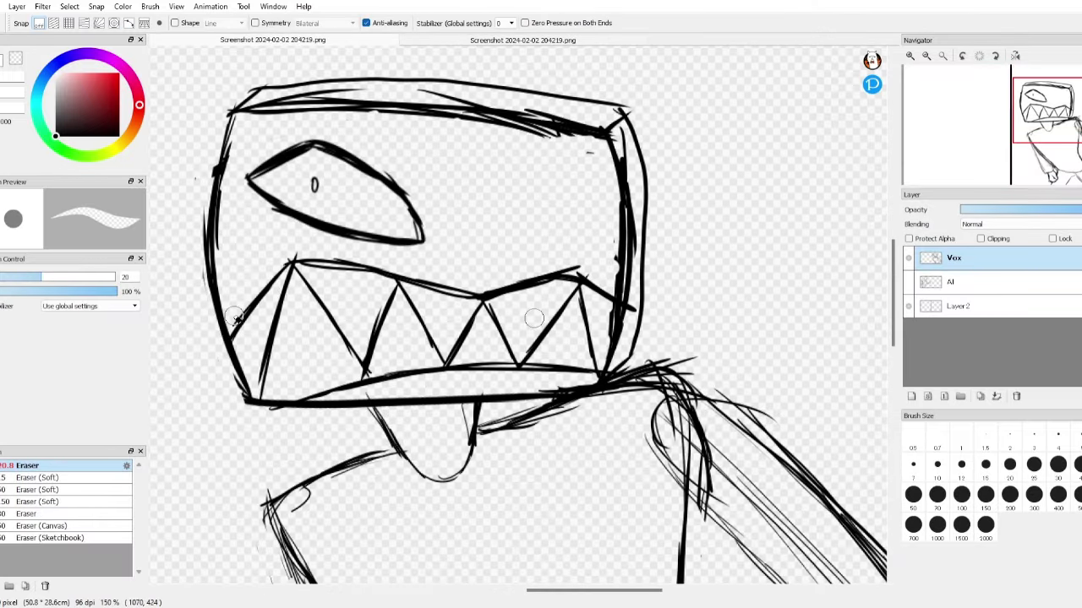
- Erase the toothed mouth and redraw it with a smoother two-humped upper line and a rising lower line
mouse_move(237, 355)
mouse_down()
mouse_move(374, 333)
mouse_move(591, 332)
mouse_up()
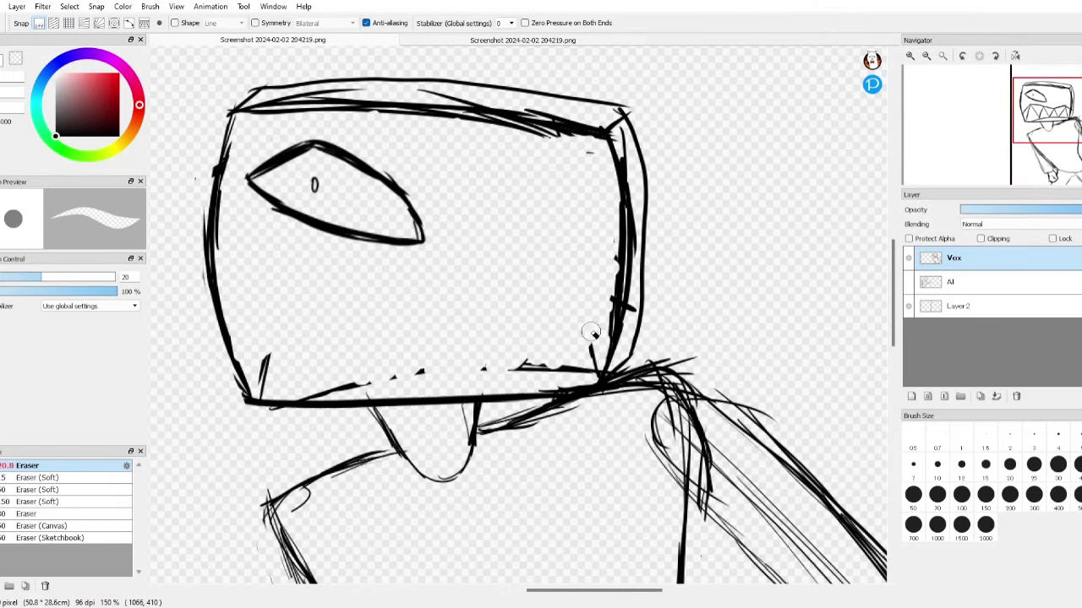
key(b)
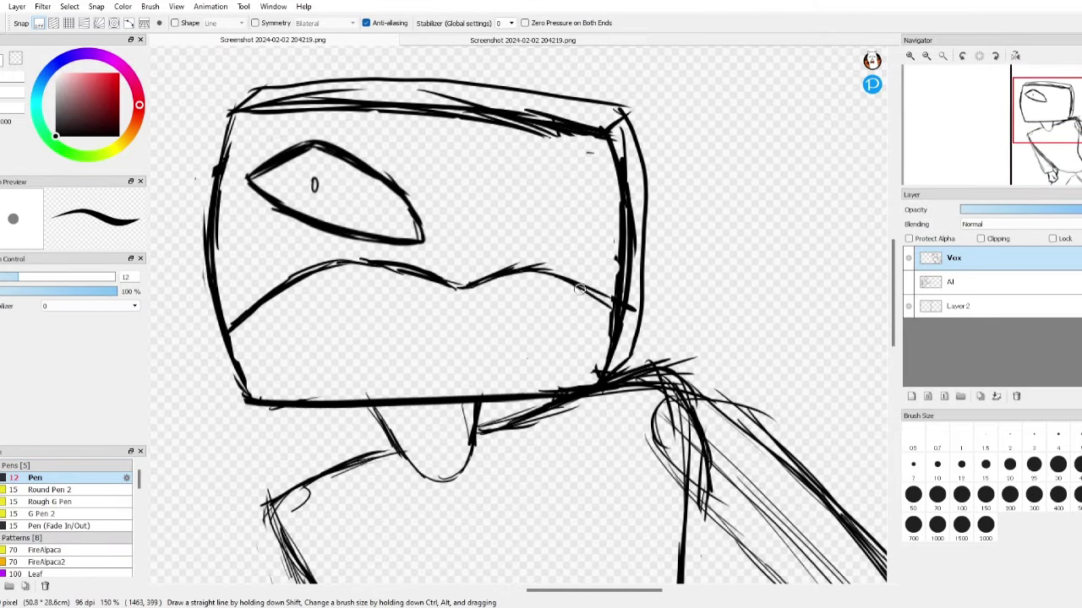
drag(250, 394, 596, 355)
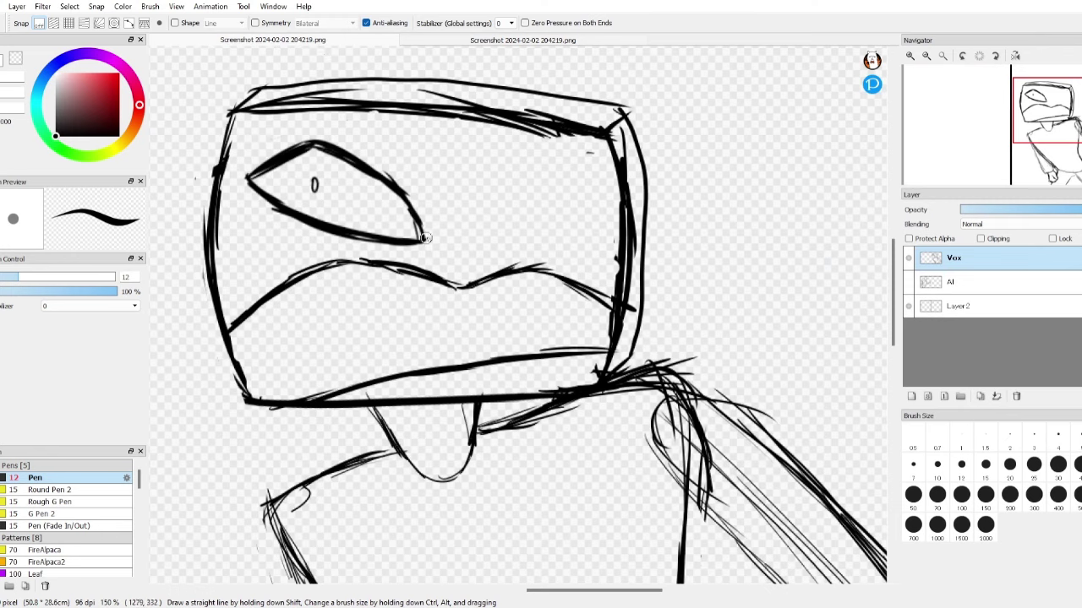
- Draw a thick filled angry eyebrow above the left eye, and erase the head's top and right edges
drag(410, 188, 312, 106)
drag(313, 105, 237, 140)
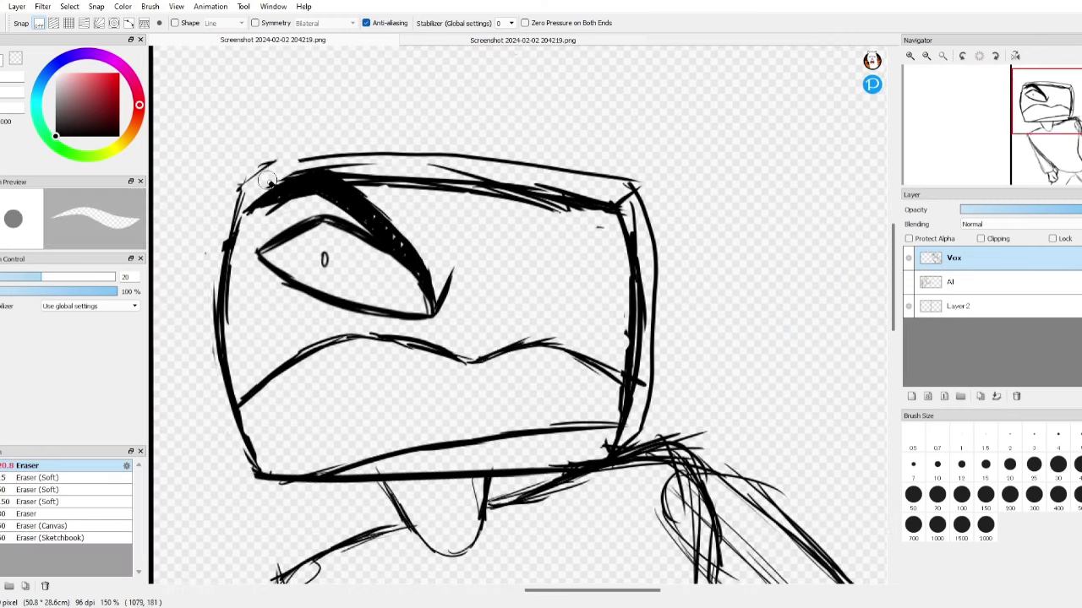
mouse_move(262, 162)
mouse_down()
mouse_move(448, 165)
mouse_move(661, 249)
mouse_up()
drag(661, 249, 635, 376)
- Draw the slanted right eye with its pupil and inner crease, and add a thick filled eyebrow above it
key(b)
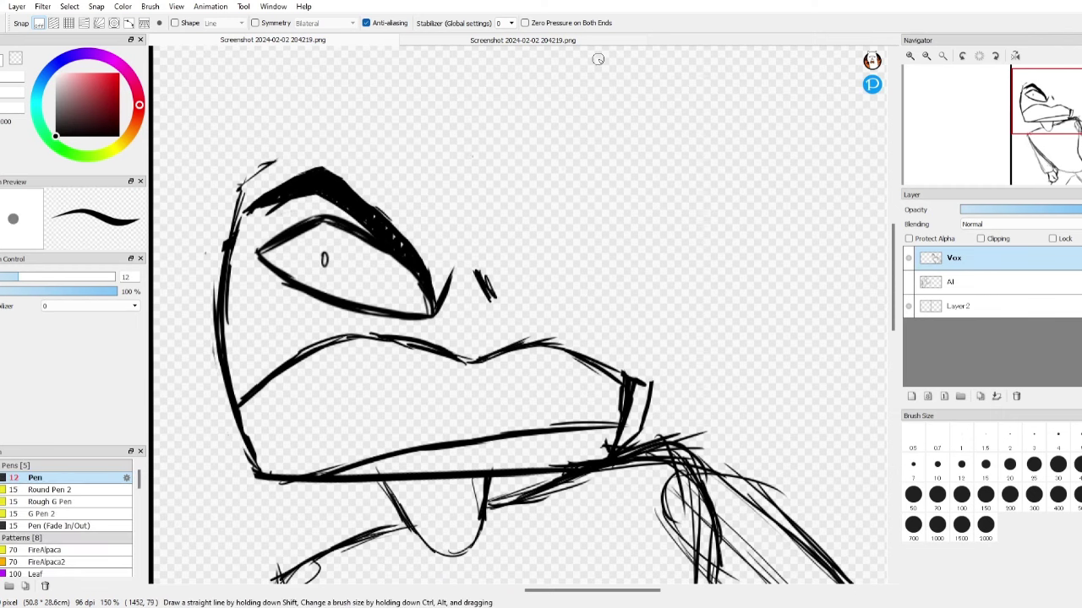
drag(590, 228, 681, 233)
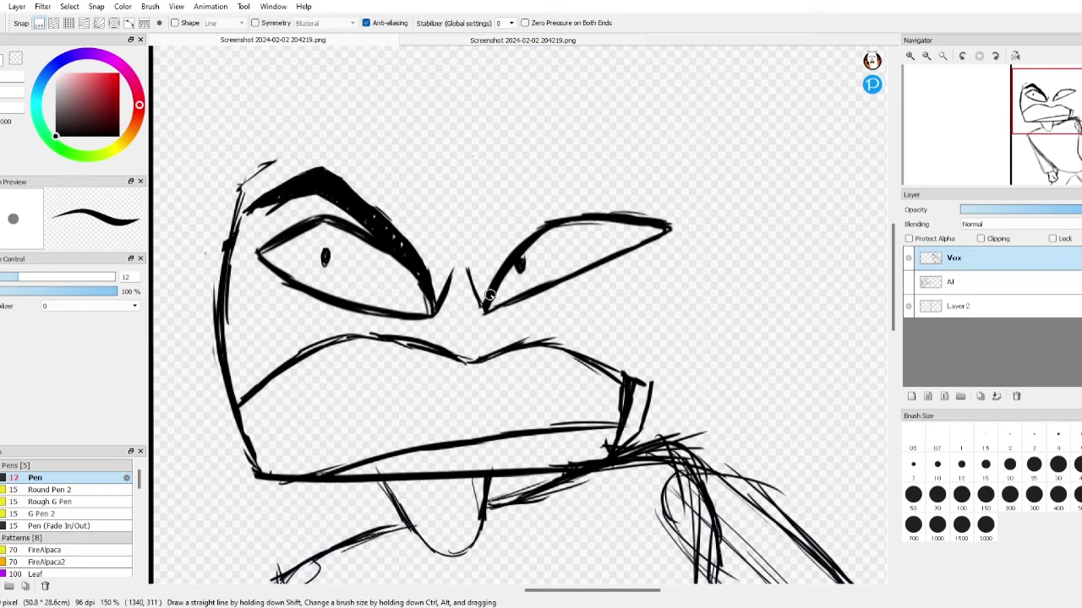
drag(517, 230, 628, 181)
drag(628, 181, 669, 172)
drag(669, 173, 708, 176)
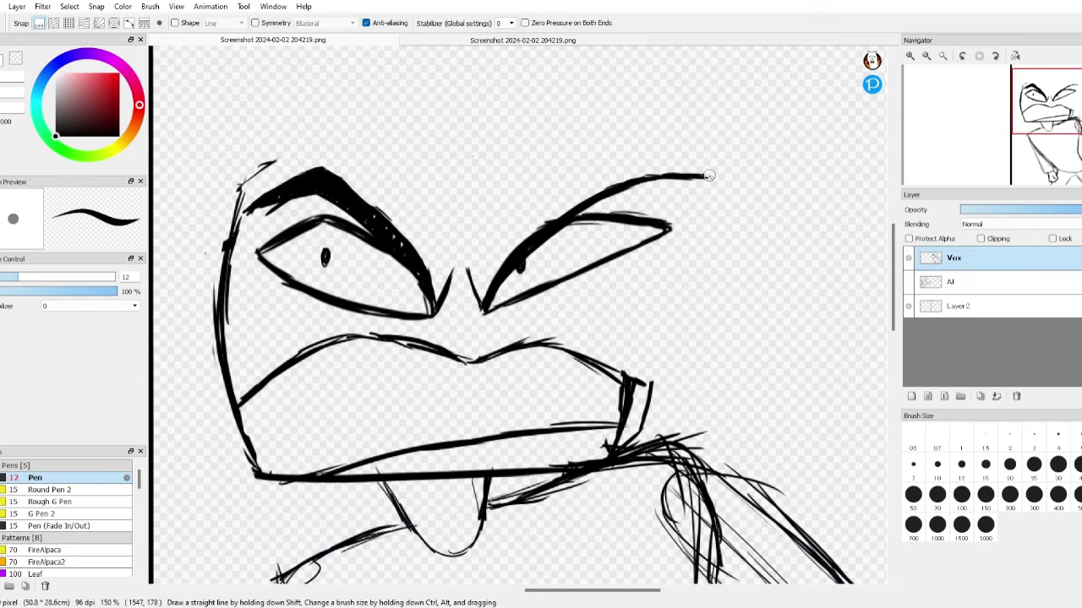
drag(494, 267, 629, 162)
drag(630, 162, 637, 165)
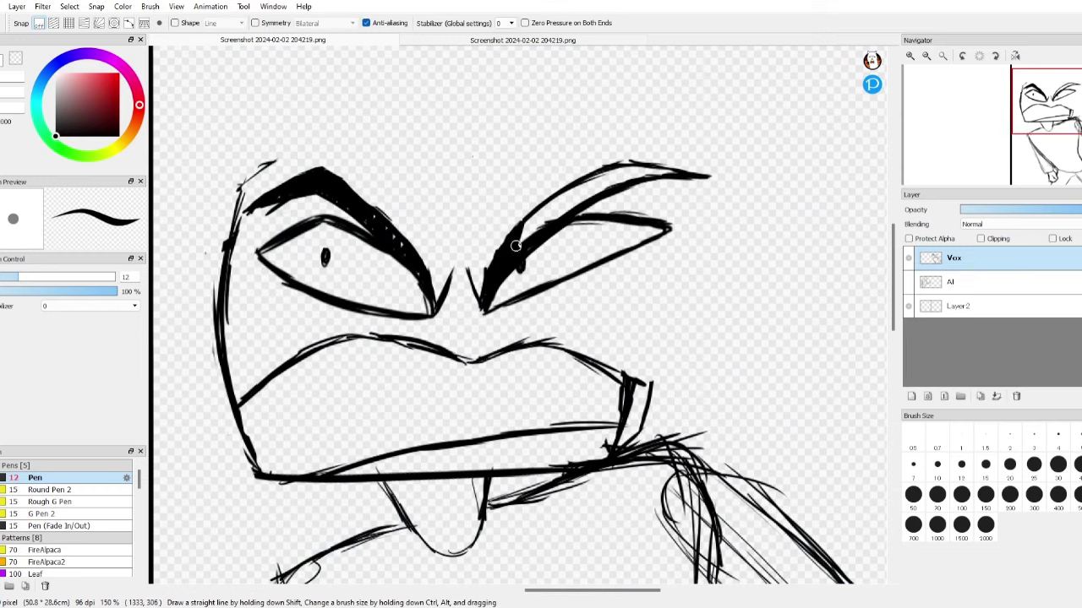
scroll(700, 165, down, 3)
scroll(701, 203, up, 2)
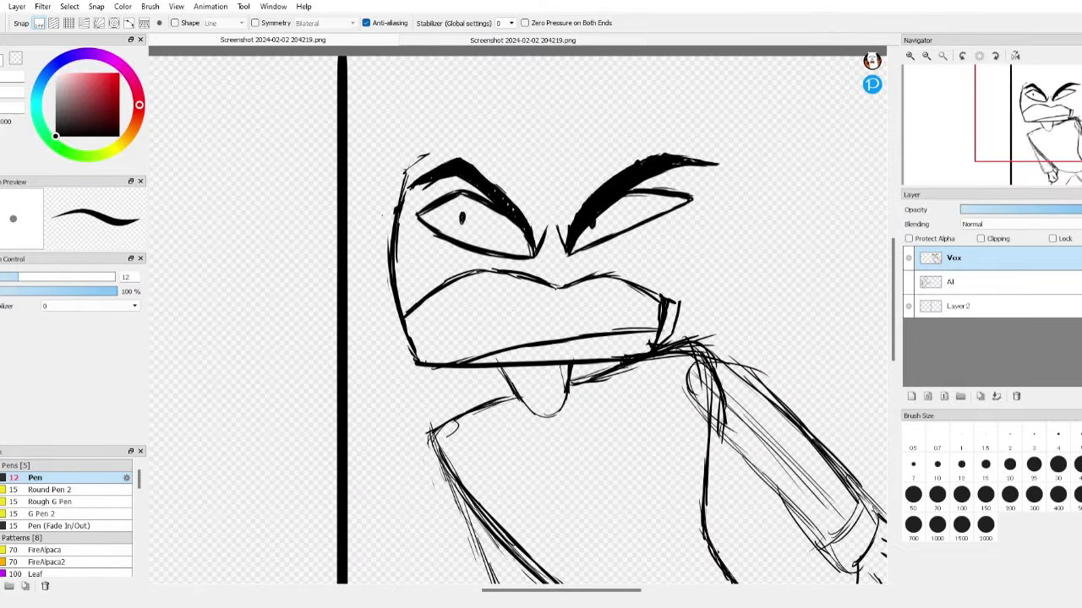
- Lasso the right eye and eyebrow and make them slightly narrower with Transform
key(m)
drag(558, 230, 562, 233)
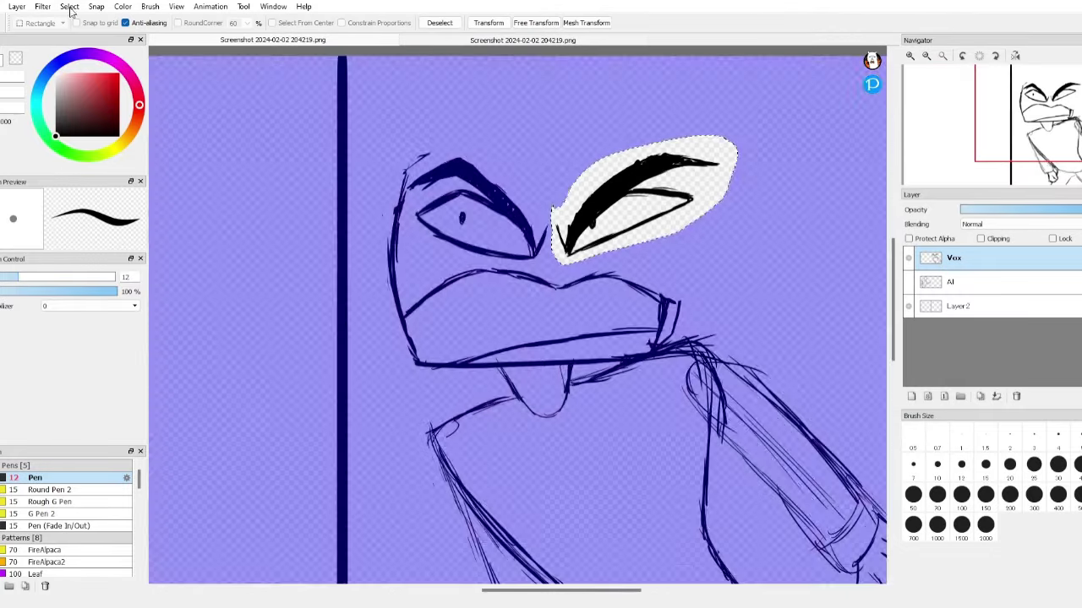
key(ctrl+t)
key(Return)
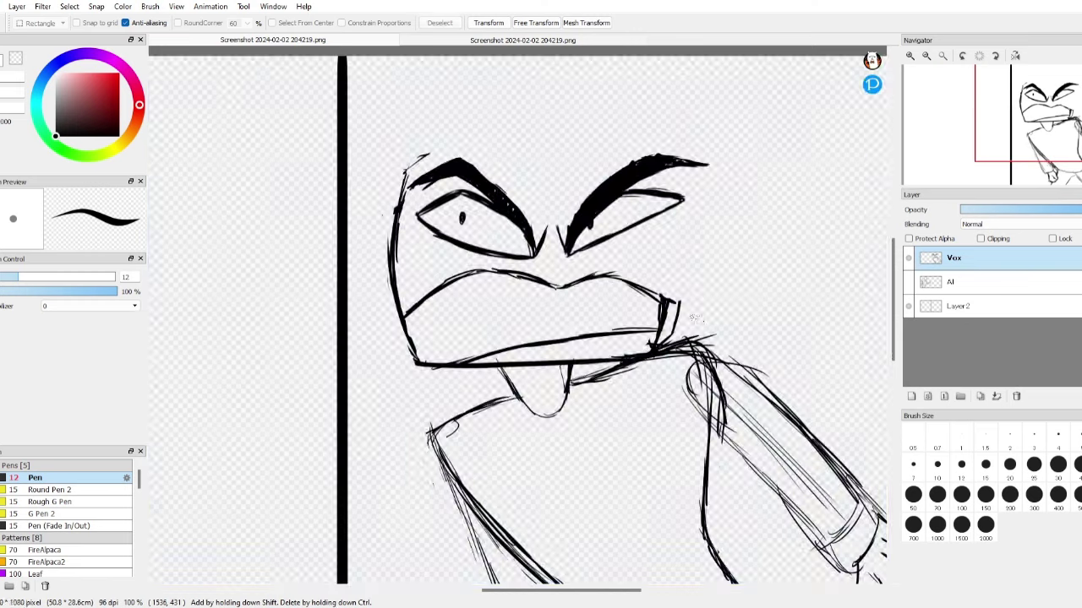
- Redraw the head's slanted right side and gently sloping top edge, trimming the stray stroke ends
key(b)
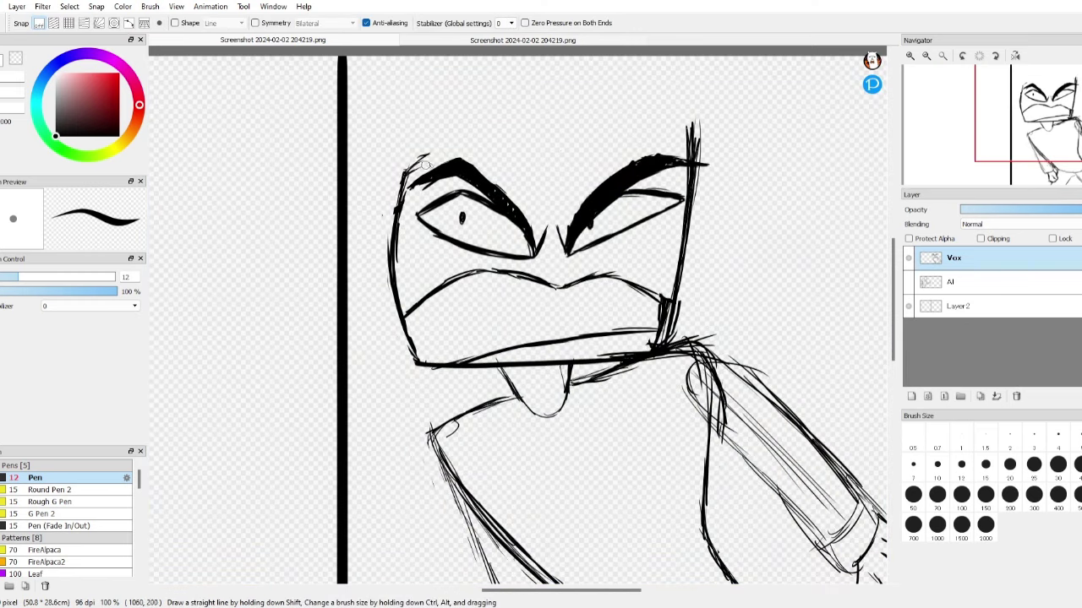
key(e)
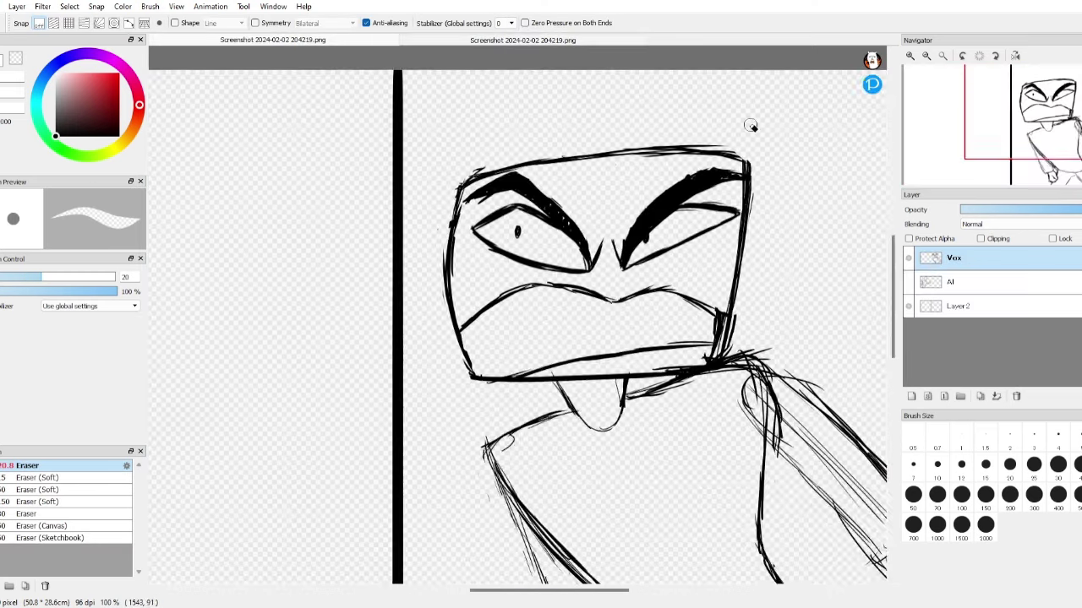
- Sketch a small top hat on the head, with a curved brim and a crown reaching the canvas edge
key(b)
scroll(482, 244, up, 3)
drag(624, 255, 526, 244)
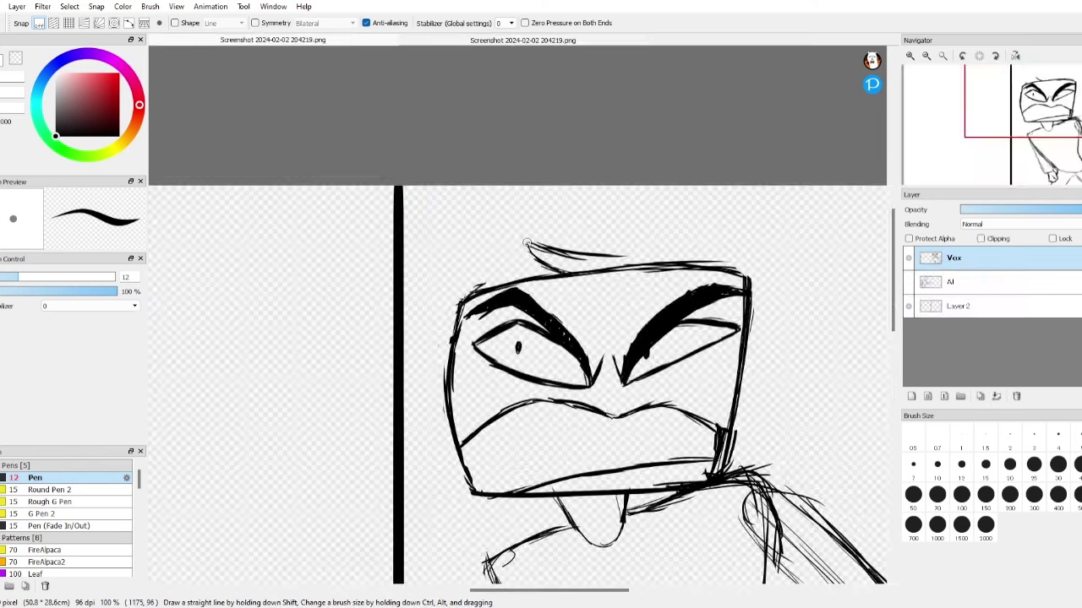
drag(568, 249, 569, 188)
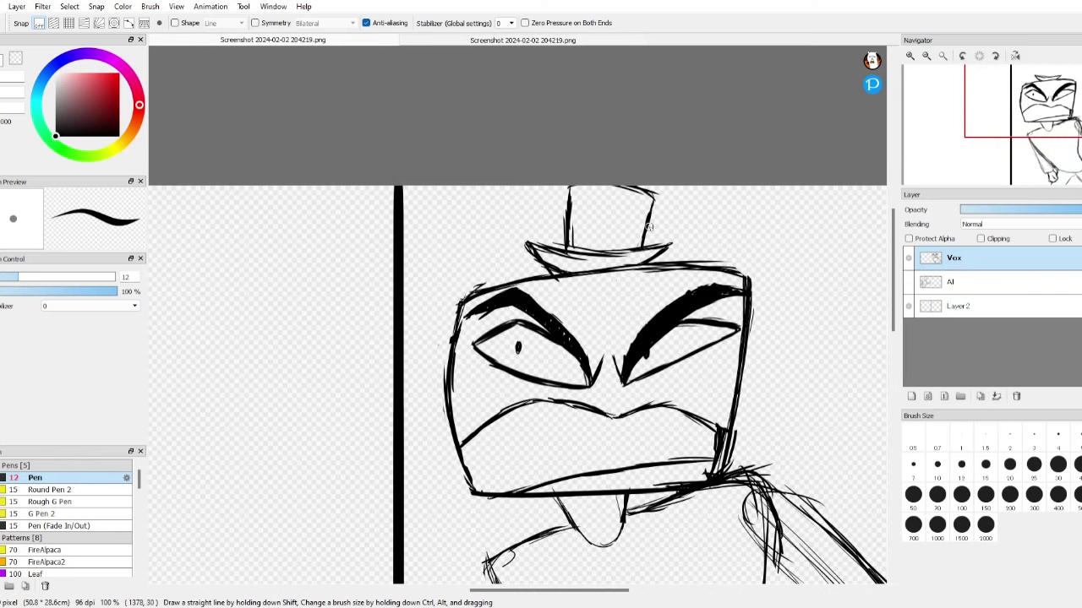
- Check the reference picture, and scale the Vox figure down and lower it to fit the hat within the canvas
scroll(649, 227, down, 3)
key(v)
click(383, 39)
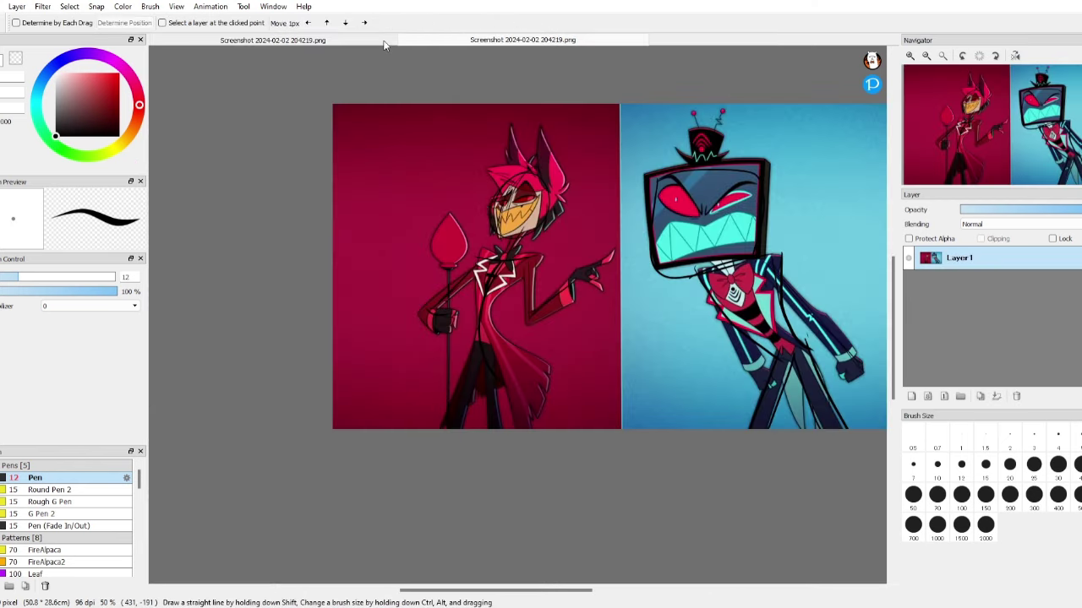
click(383, 44)
key(ctrl+t)
mouse_move(705, 49)
mouse_down()
mouse_move(691, 71)
mouse_move(701, 48)
mouse_up()
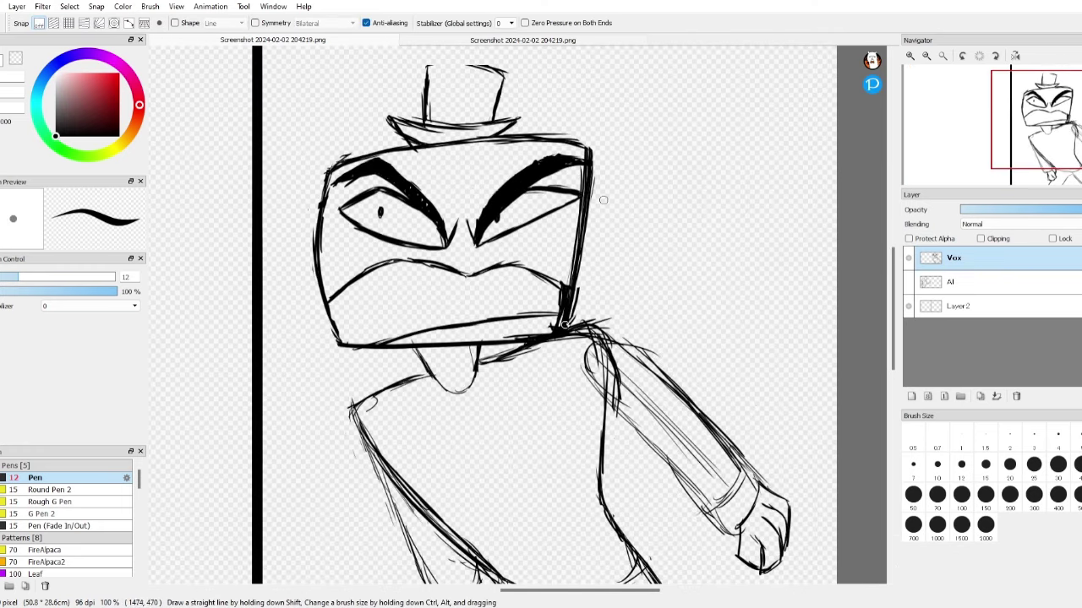
- Draw the outer frame of the television head around its left, bottom and right sides
drag(327, 333, 310, 179)
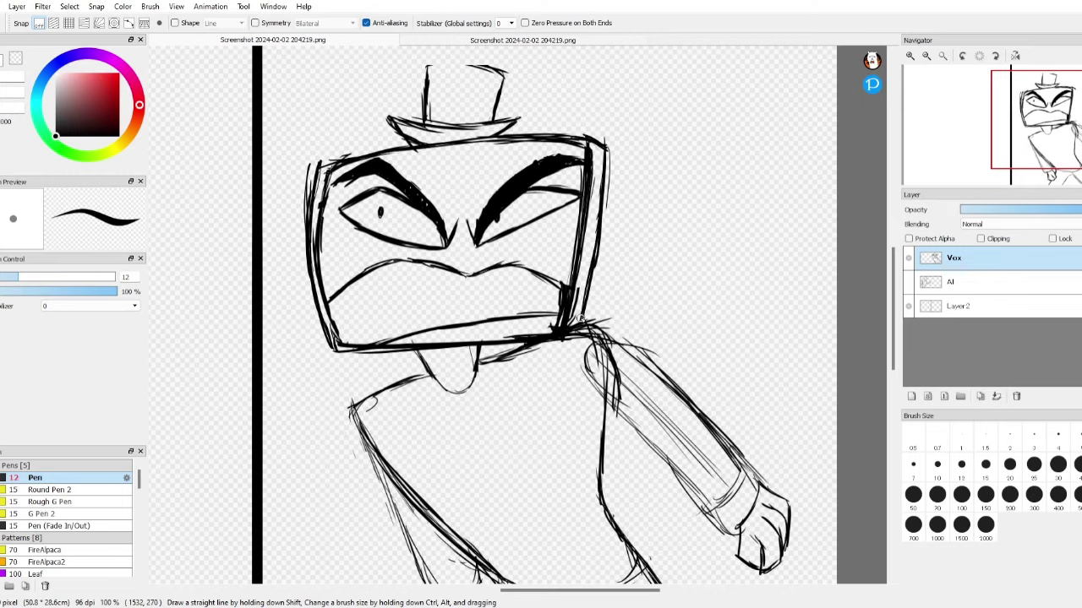
scroll(580, 318, down, 2)
- Fill the mouth with a zigzag row of large pointed teeth between its upper and lower lines
scroll(476, 171, up, 4)
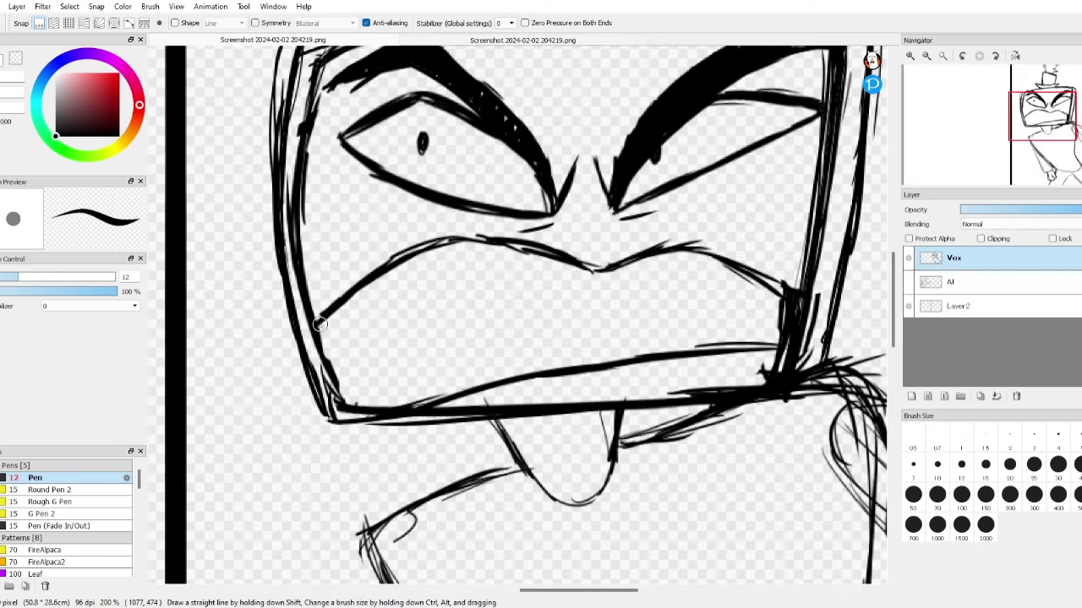
drag(320, 324, 411, 404)
drag(428, 252, 524, 372)
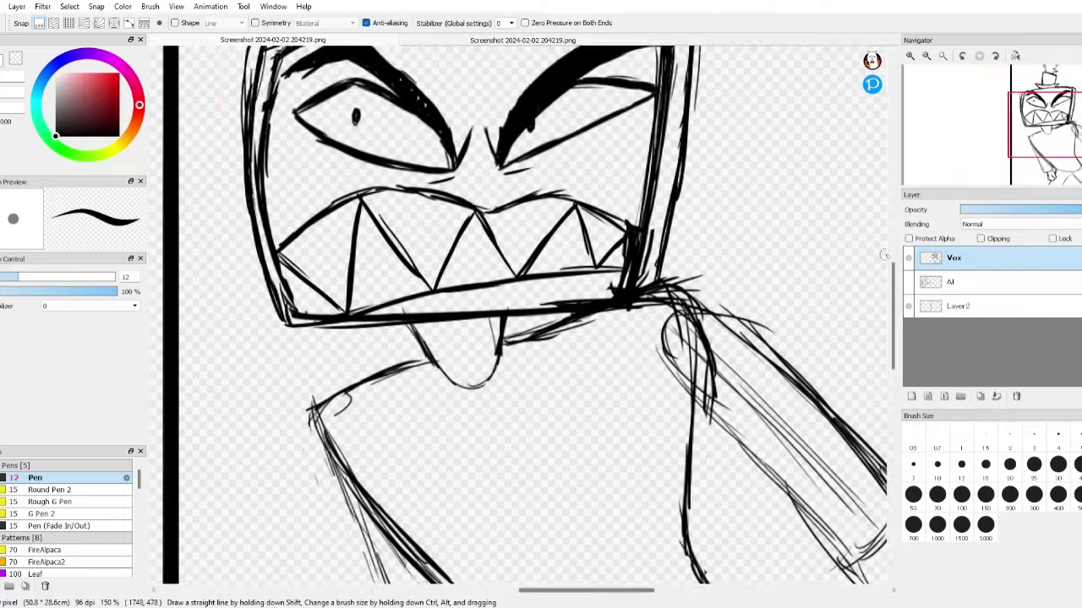
- Draw the neck lines and a large bow tie with a round knot beneath the television head, and compare with the reference
drag(418, 253, 477, 325)
drag(512, 249, 535, 281)
drag(524, 335, 517, 308)
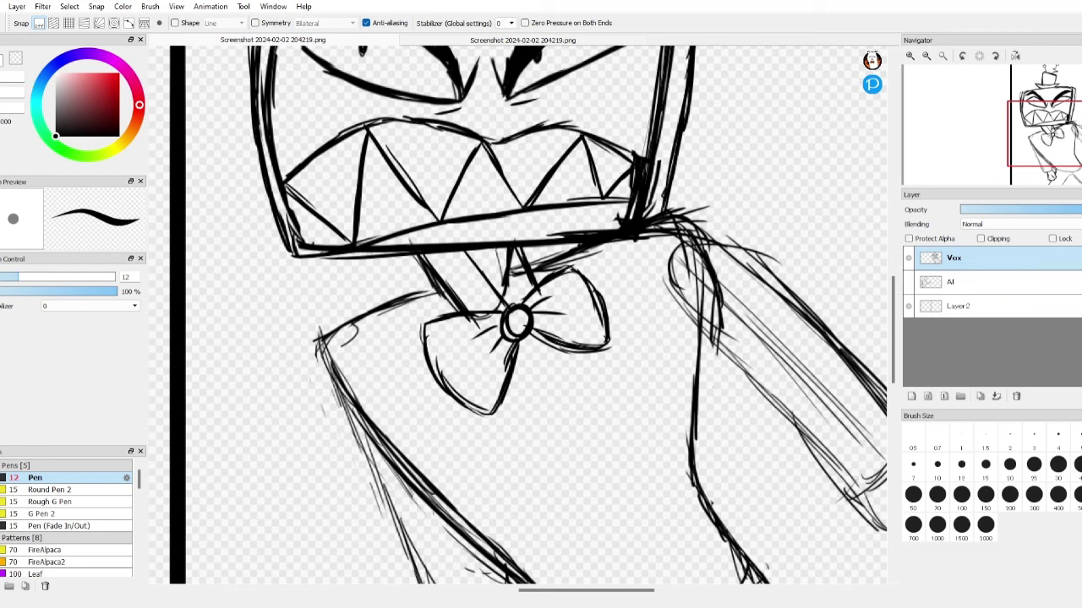
click(522, 40)
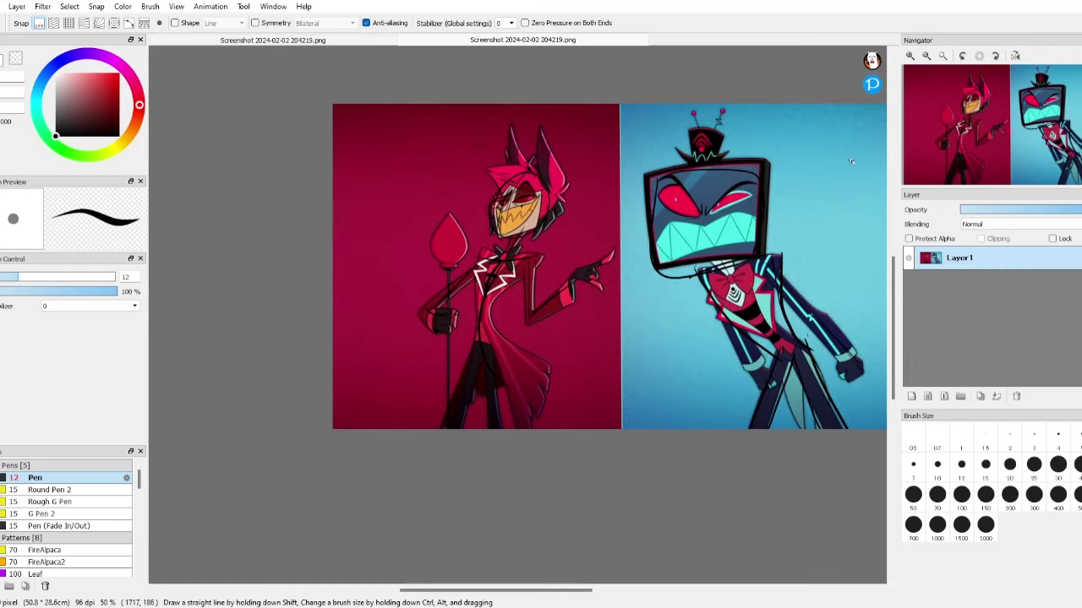
click(272, 40)
- Select the bow tie and rotate it slightly clockwise, checking its tilt against the reference picture
key(m)
key(ctrl+t)
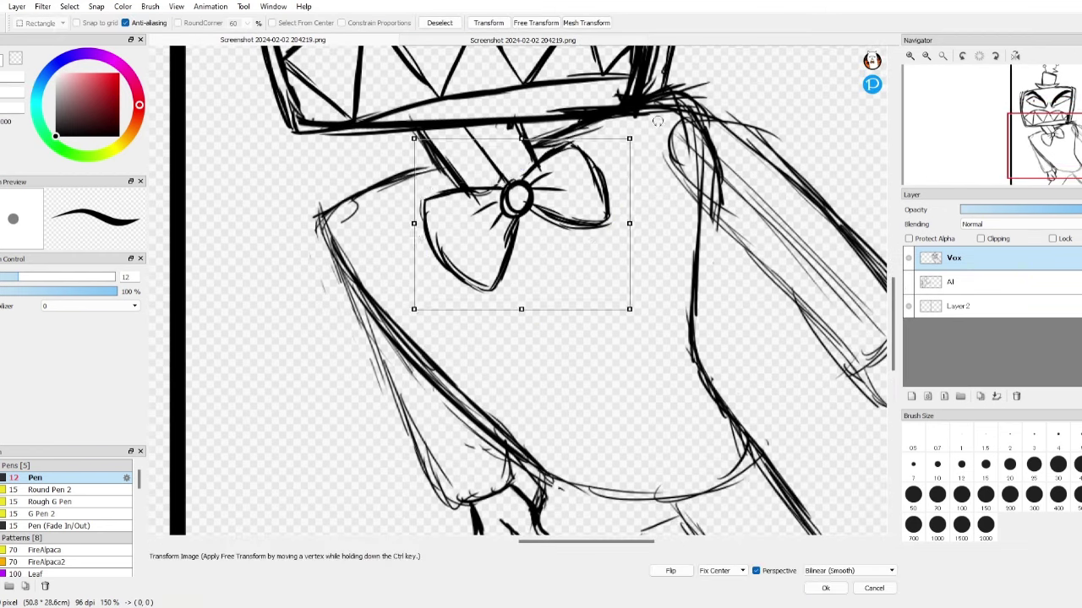
drag(642, 181, 630, 211)
key(Escape)
key(ctrl+Tab)
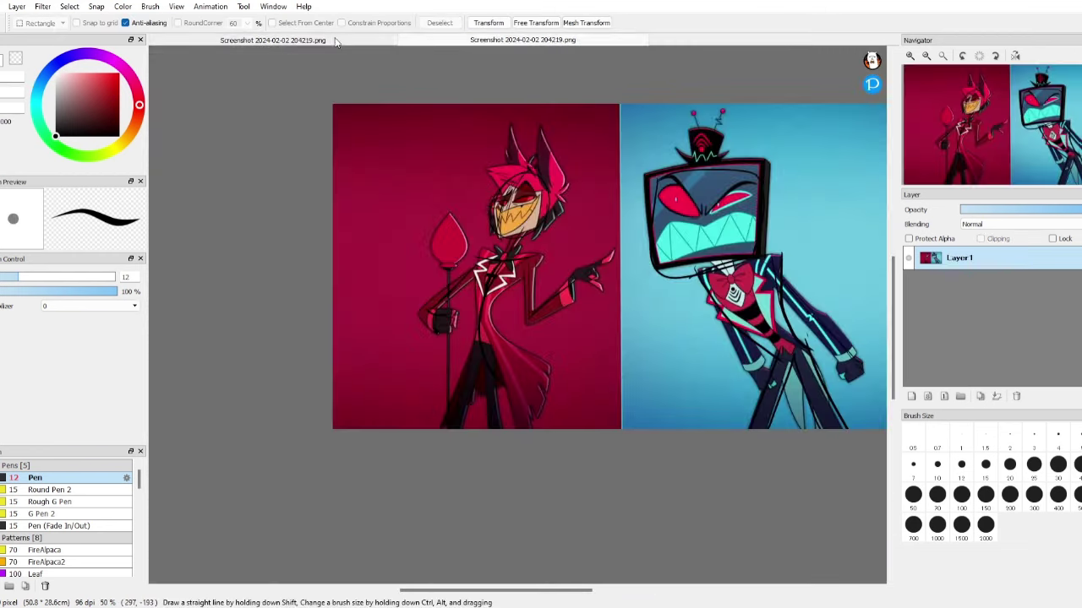
- Draw a pointed four-sided badge hanging below the bow tie, with a dot and nested V-shaped lines inside
key(ctrl+Tab)
key(b)
drag(397, 255, 454, 296)
key(ctrl+Tab)
key(ctrl+Tab)
key(ctrl+Tab)
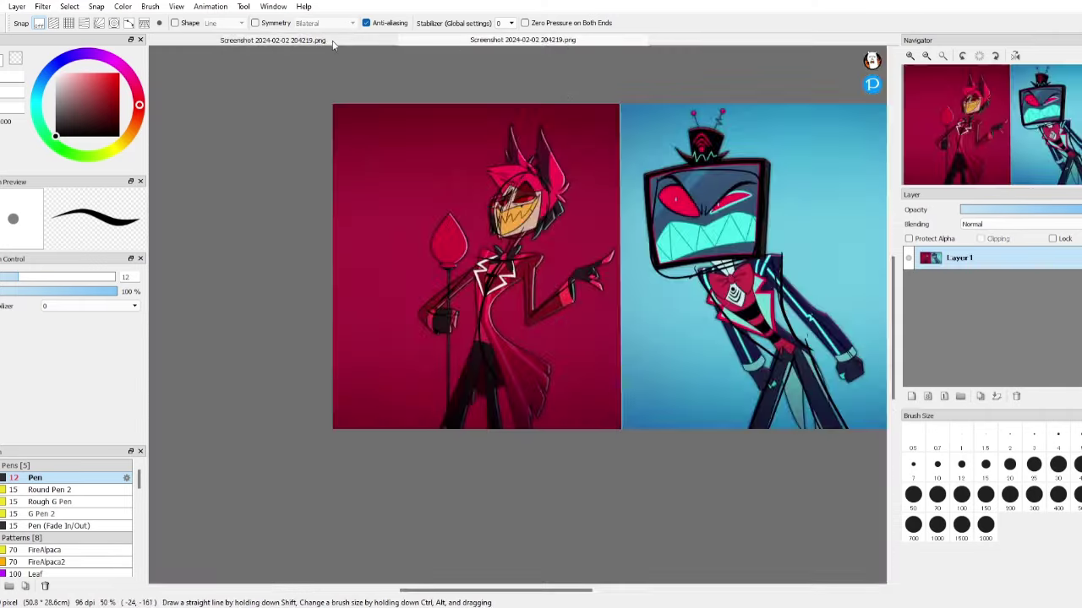
key(ctrl+Tab)
click(437, 218)
drag(426, 231, 448, 226)
mouse_move(464, 298)
mouse_down()
mouse_move(498, 218)
mouse_move(439, 253)
mouse_up()
key(ctrl+Tab)
key(ctrl+Tab)
- Following the reference, draw the waistcoat's front edges curving down from the bow tie to a pointed hem at the waist
scroll(347, 123, down, 3)
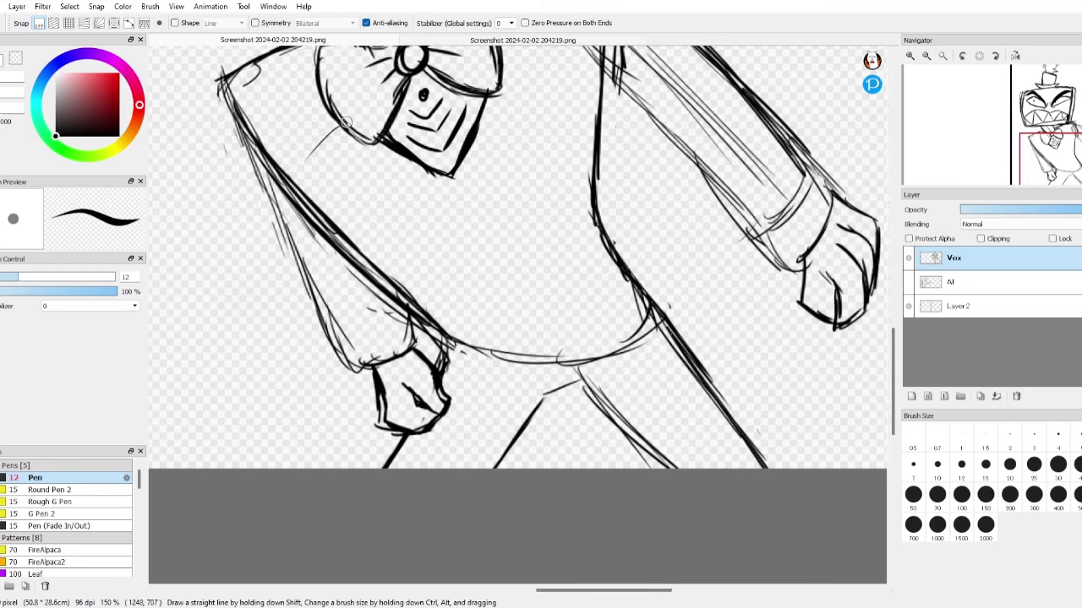
click(479, 40)
click(260, 43)
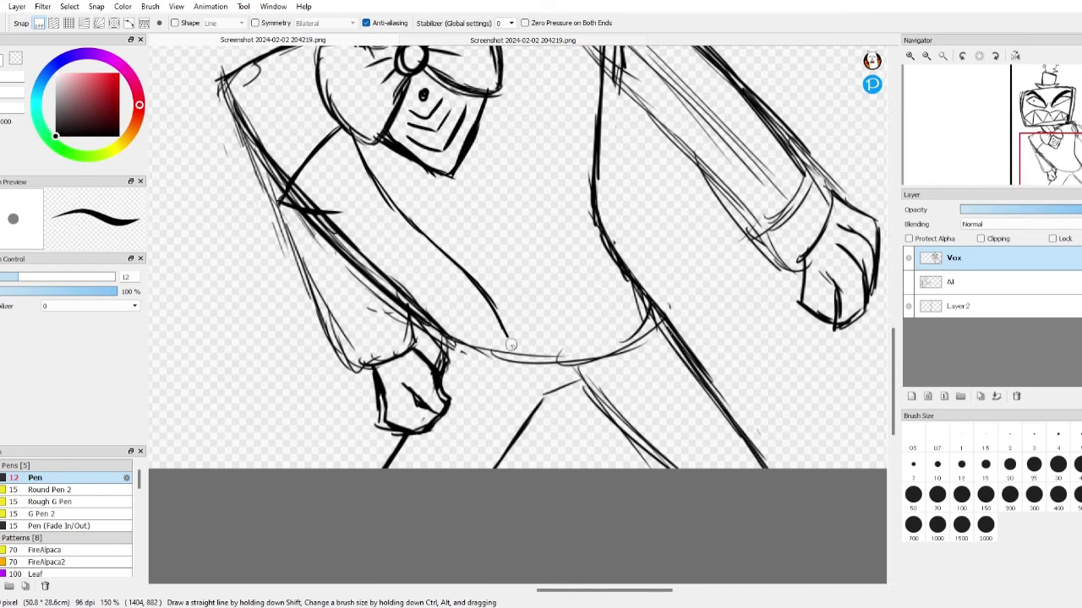
key(ctrl+Tab)
key(ctrl+Tab)
drag(490, 413, 551, 342)
key(ctrl+Tab)
key(ctrl+Tab)
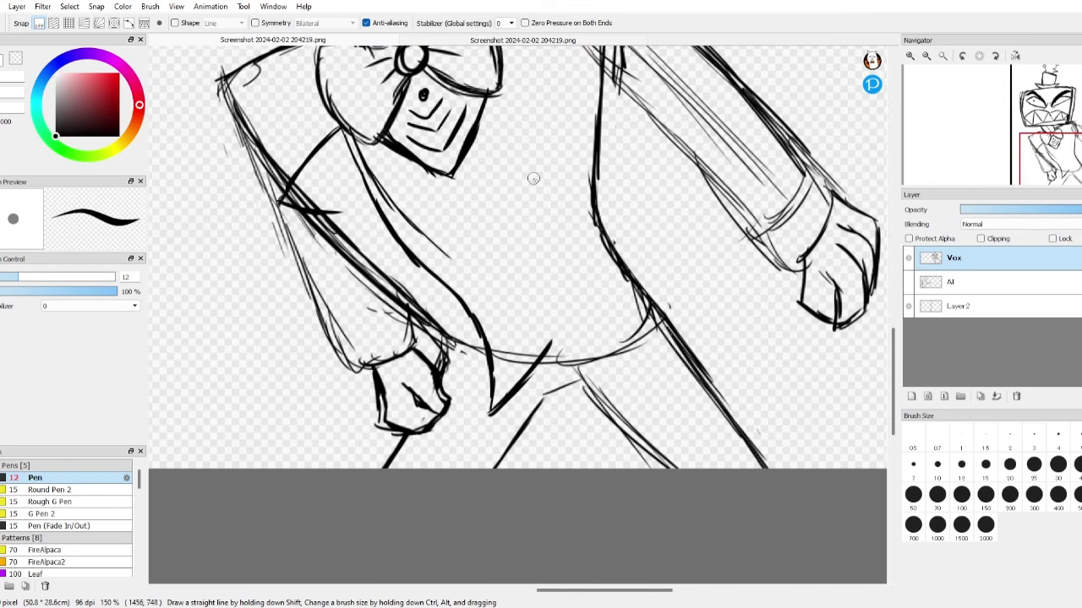
drag(504, 57, 536, 169)
scroll(555, 228, down, 1)
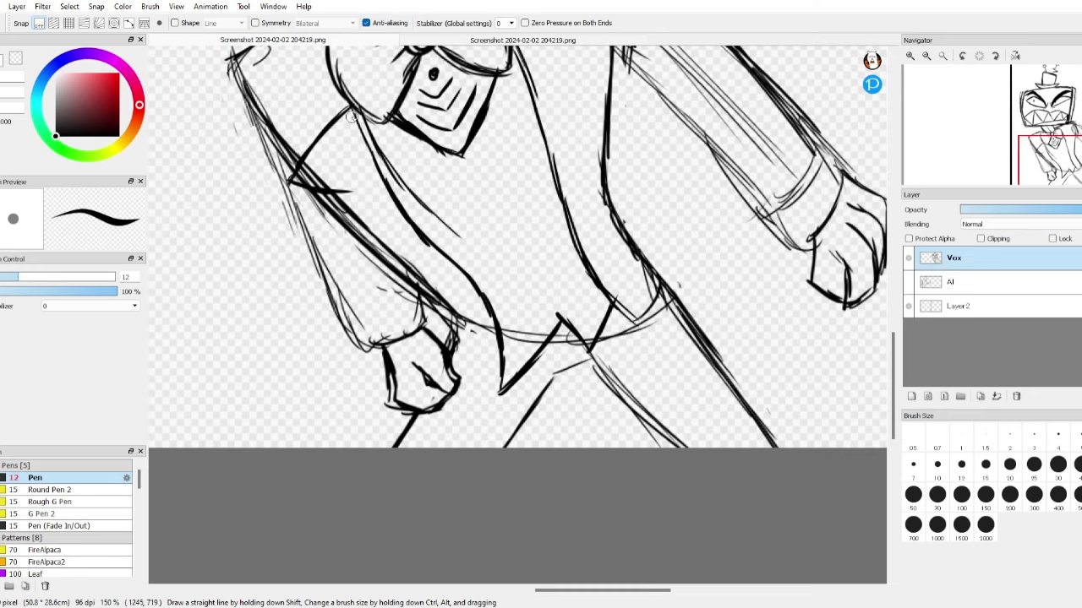
- Draw the left jacket lapel with a zigzag notch, its lower edge running diagonally down to the waistcoat's hem
drag(348, 103, 279, 204)
key(ctrl+Tab)
key(ctrl+Tab)
drag(348, 197, 380, 194)
key(ctrl+Tab)
key(ctrl+Tab)
drag(457, 319, 413, 274)
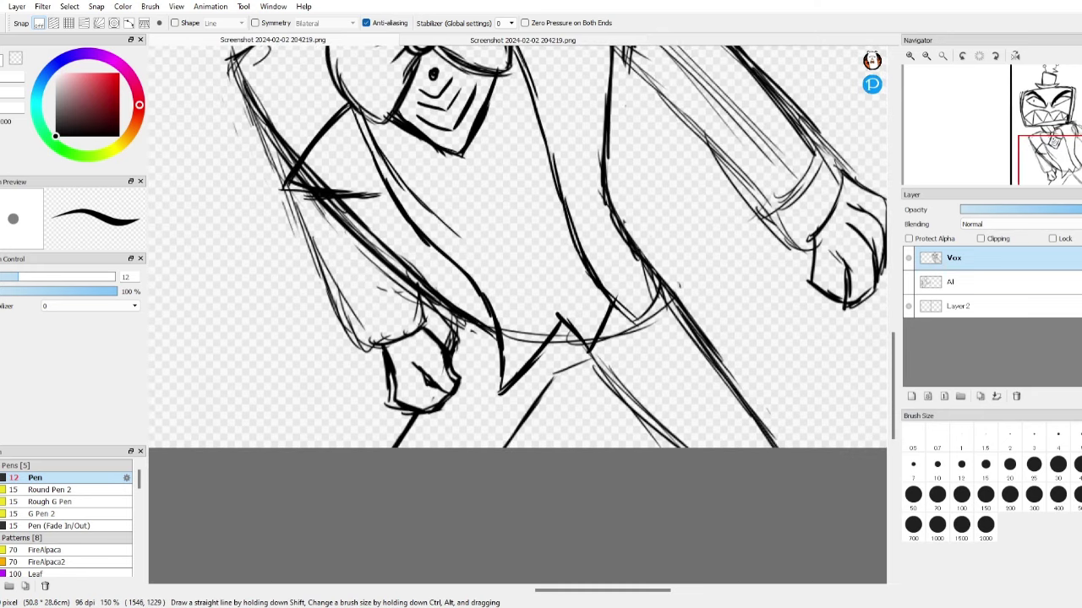
drag(497, 341, 466, 314)
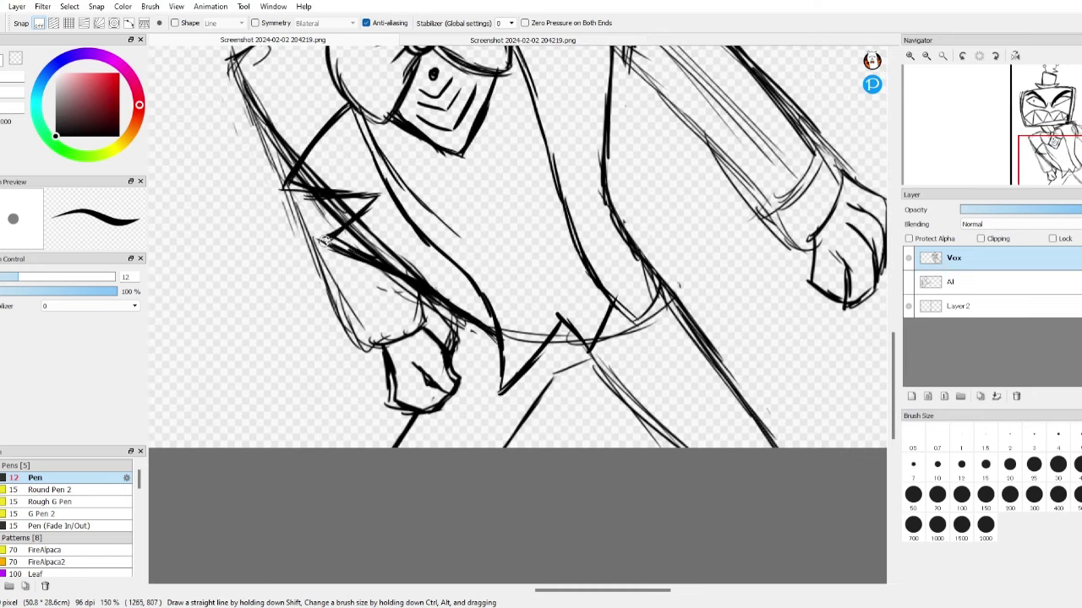
drag(324, 240, 372, 199)
- Erase part of the old waist curve beside the waistcoat's left point, and draw the curved collar flap left of the bow tie
key(e)
scroll(679, 140, down, 5)
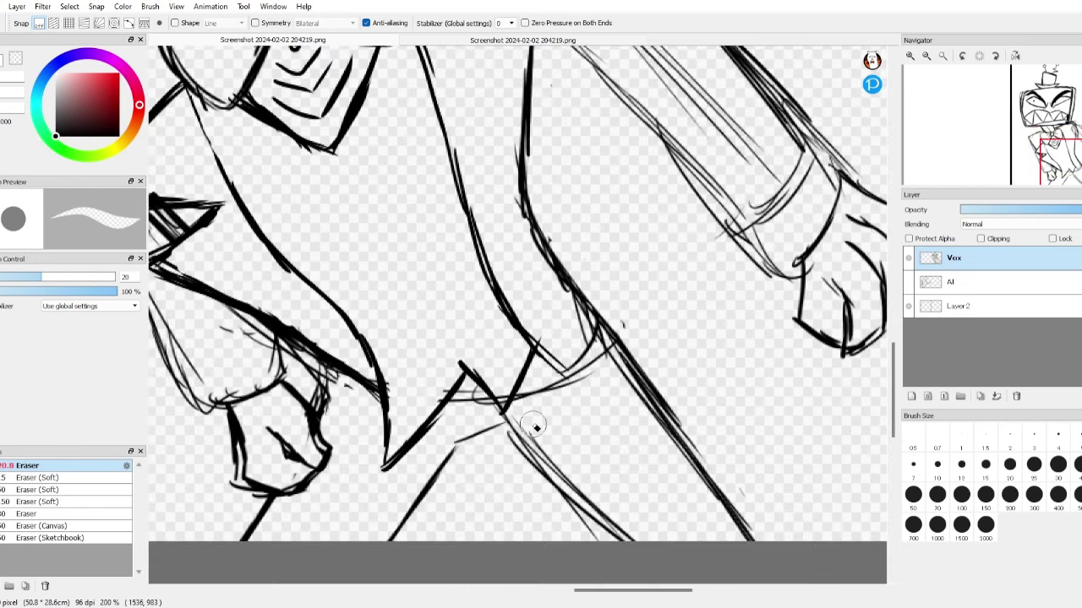
click(497, 40)
click(272, 40)
key(b)
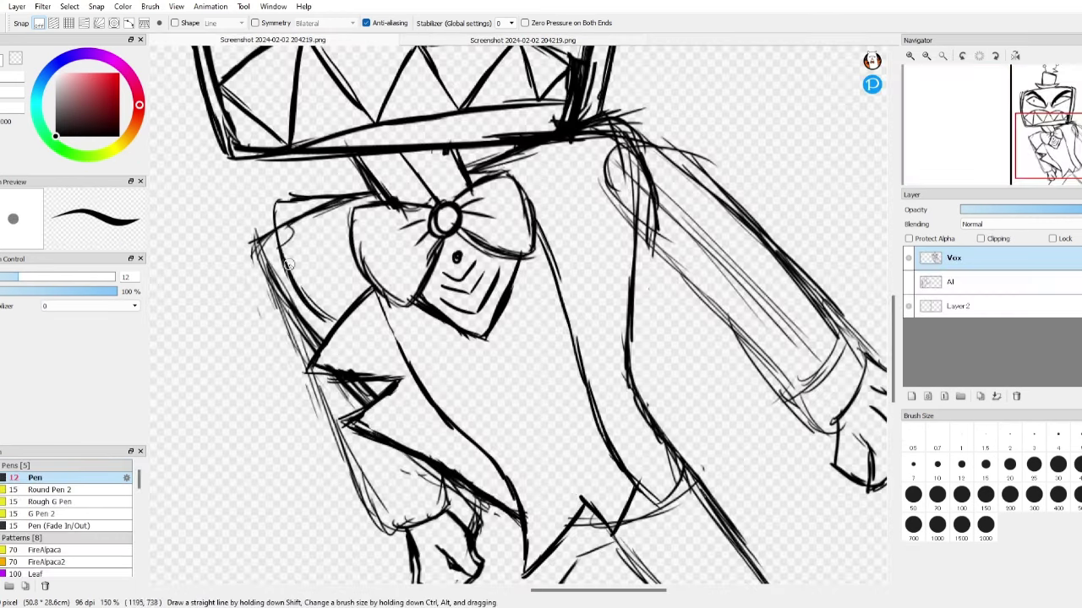
- Erase the old shoulder and arm lines around the left collar flap and clean up its outline
key(e)
scroll(303, 236, down, 2)
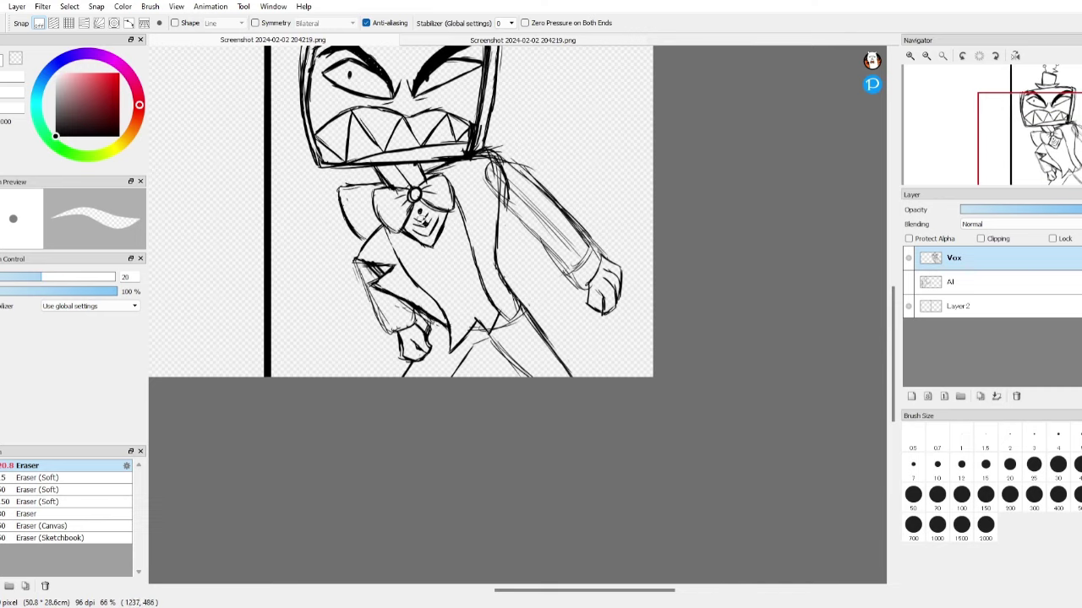
scroll(340, 290, up, 2)
key(b)
key(e)
drag(305, 177, 279, 224)
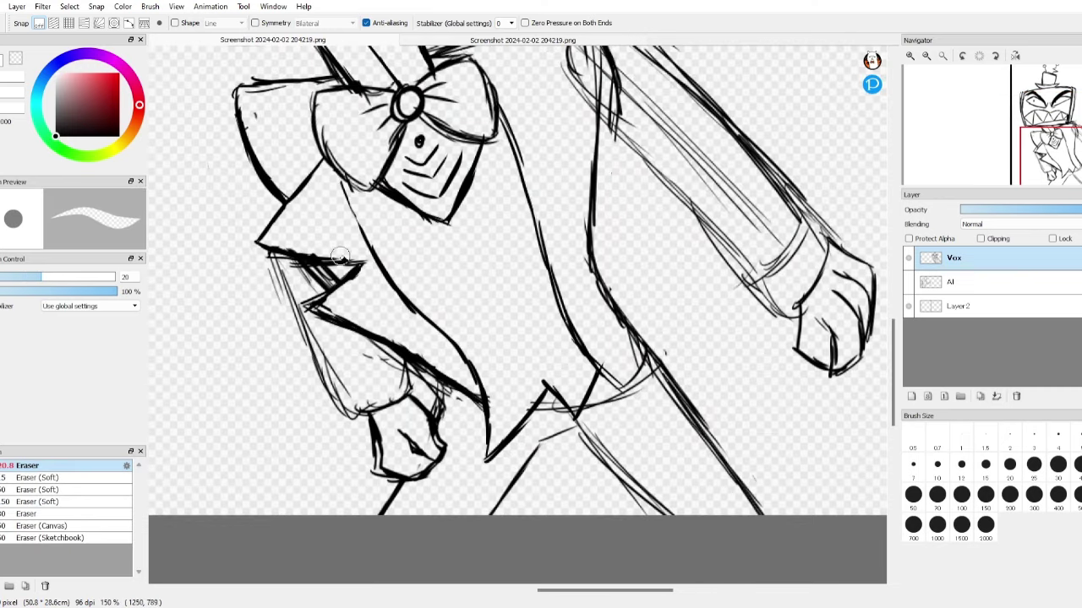
- Check the reference and draw the left leg's outer line from the waistcoat's edge down past the left hand
click(522, 40)
click(272, 40)
key(b)
scroll(330, 169, down, 1)
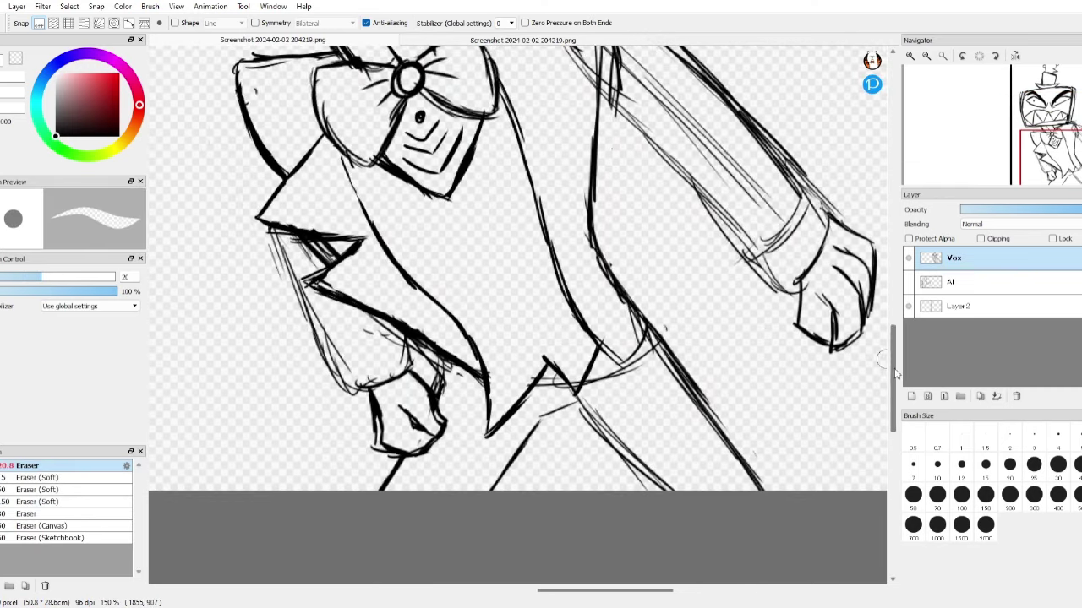
click(523, 40)
click(272, 40)
- Erase the old wrist lines, then select the left hand and move it slightly right and down onto the leg line
key(e)
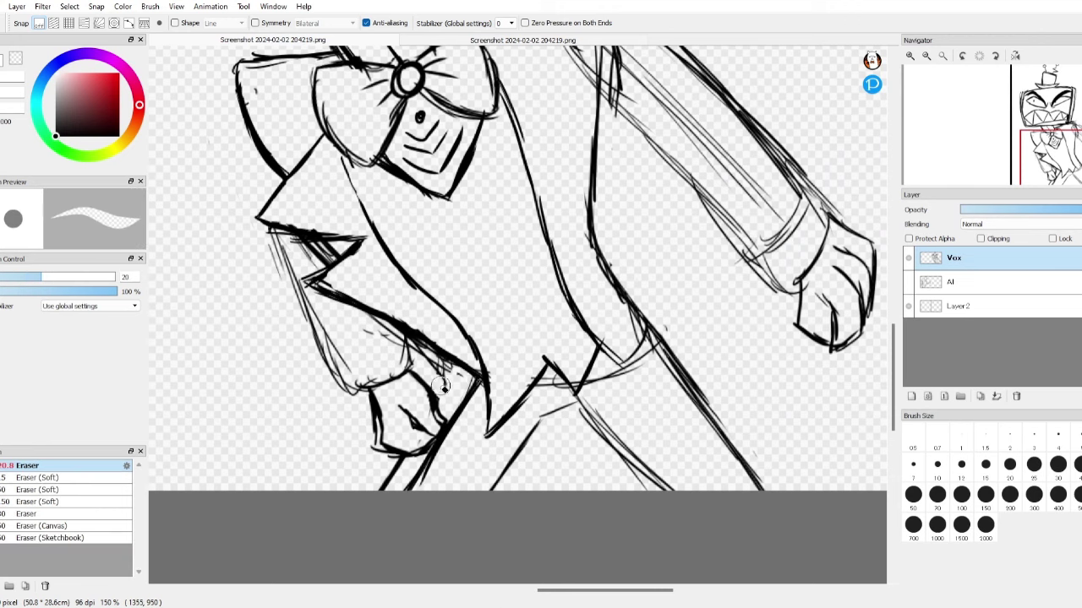
key(m)
key(ctrl+t)
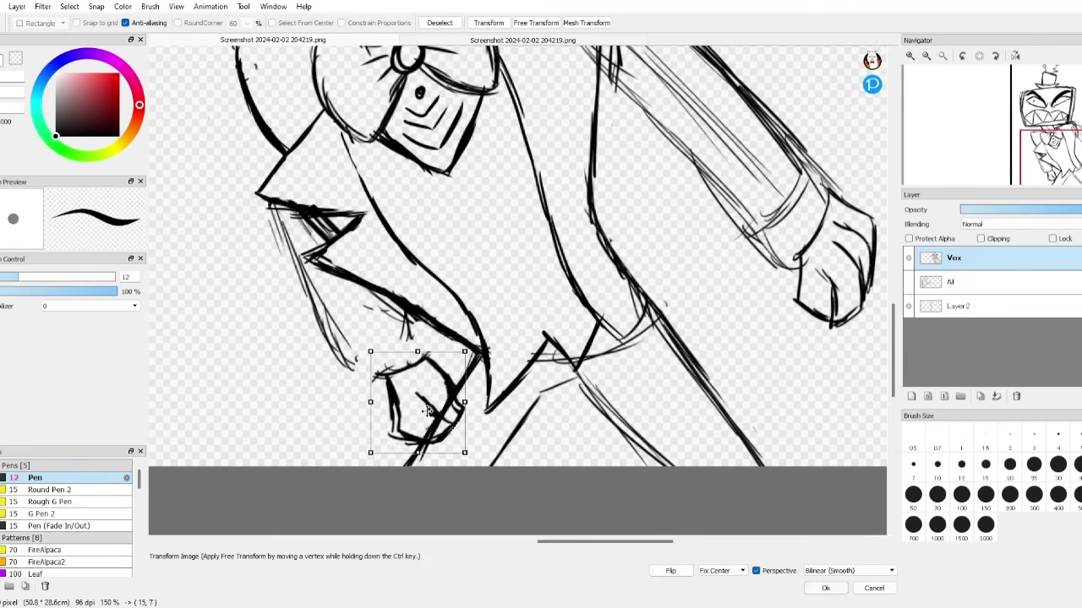
drag(402, 414, 444, 436)
key(Return)
- Redraw the left sleeve from under the lapel to the moved hand, and compare it with the reference
key(b)
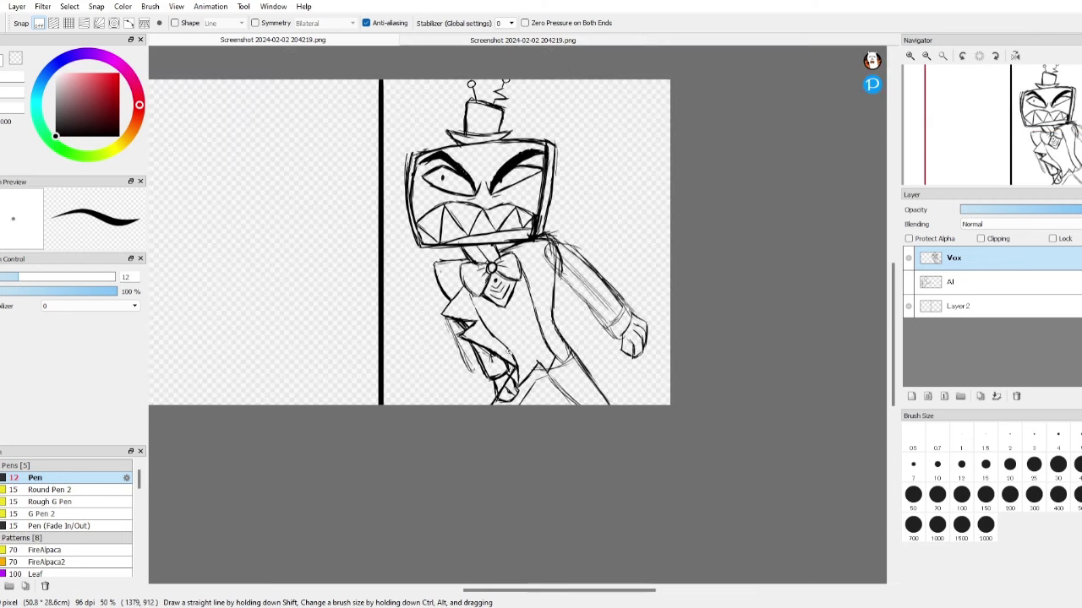
click(378, 44)
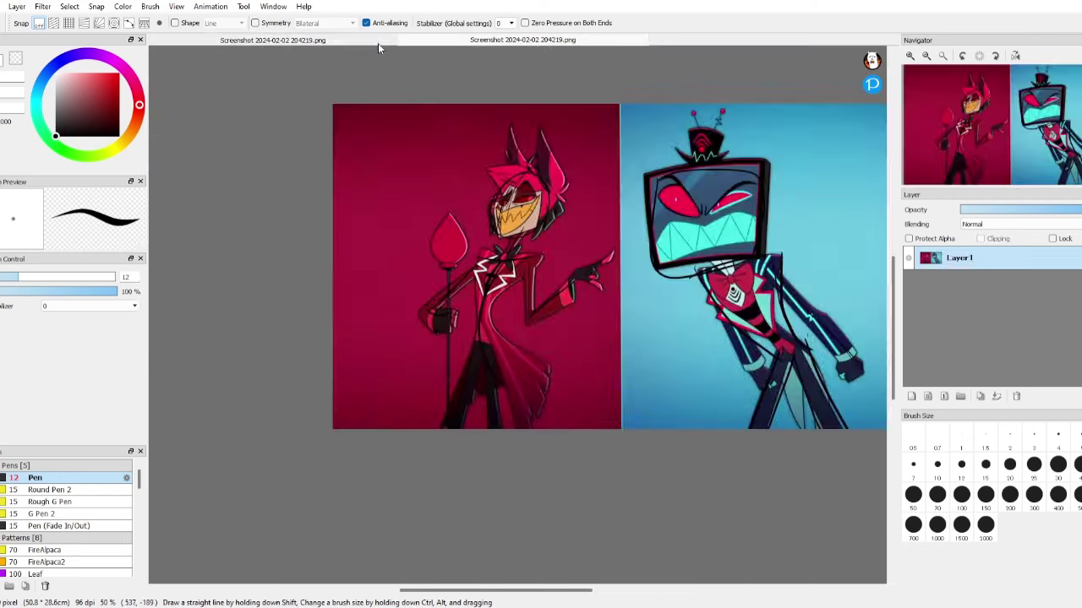
click(439, 40)
- Erase the leftover arm lines outside the left sleeve and around the lapel's notch
key(e)
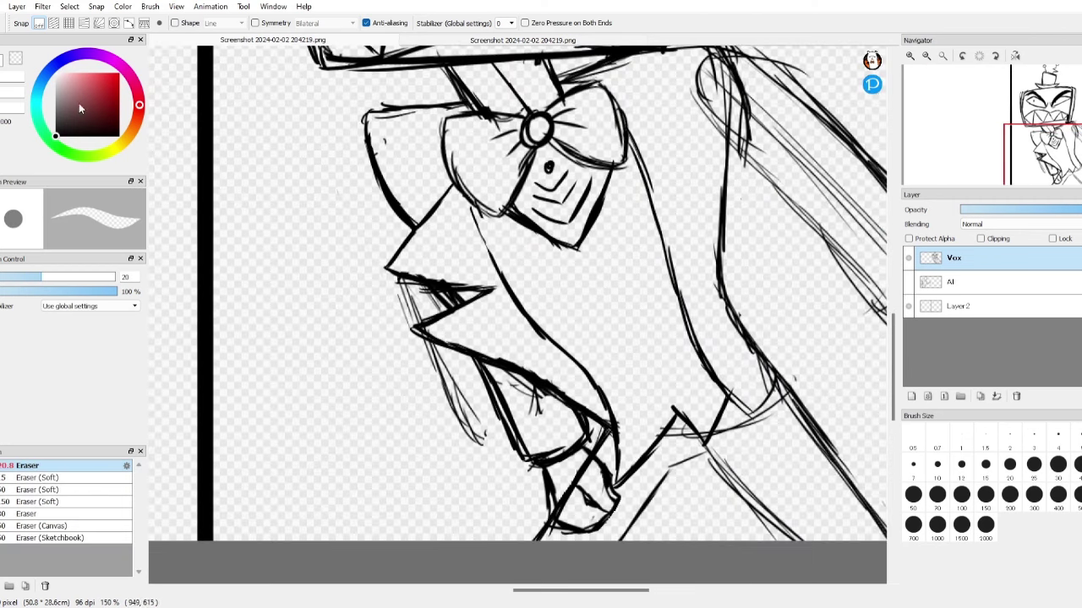
key(b)
key(e)
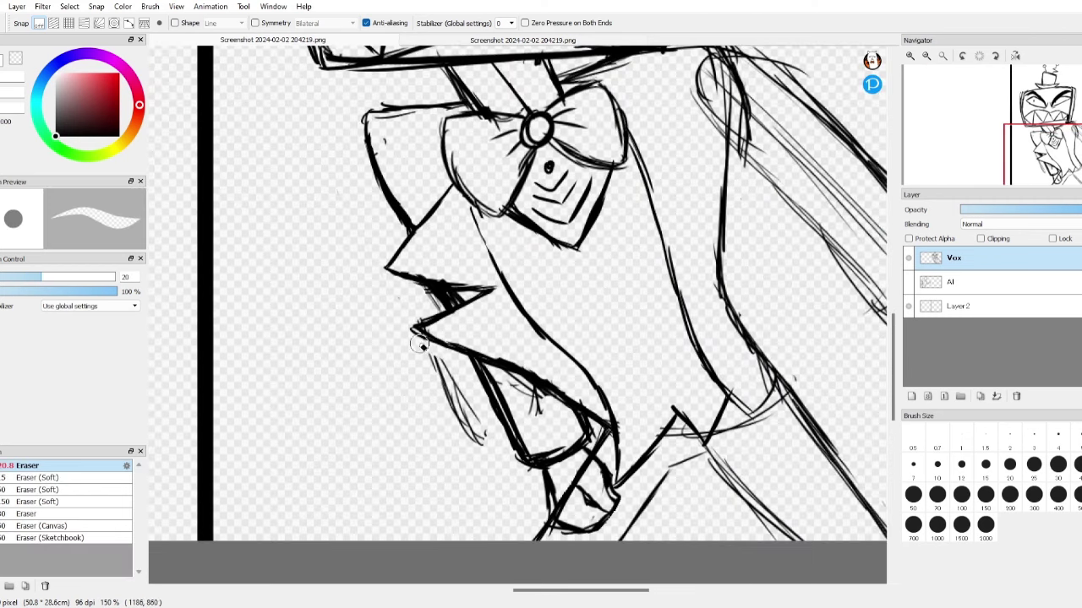
drag(420, 344, 473, 422)
scroll(517, 291, down, 3)
- Consult the reference and draw the jacket's pointed right shoulder, with edges tapering down along the torso
click(566, 40)
click(272, 40)
scroll(517, 291, up, 3)
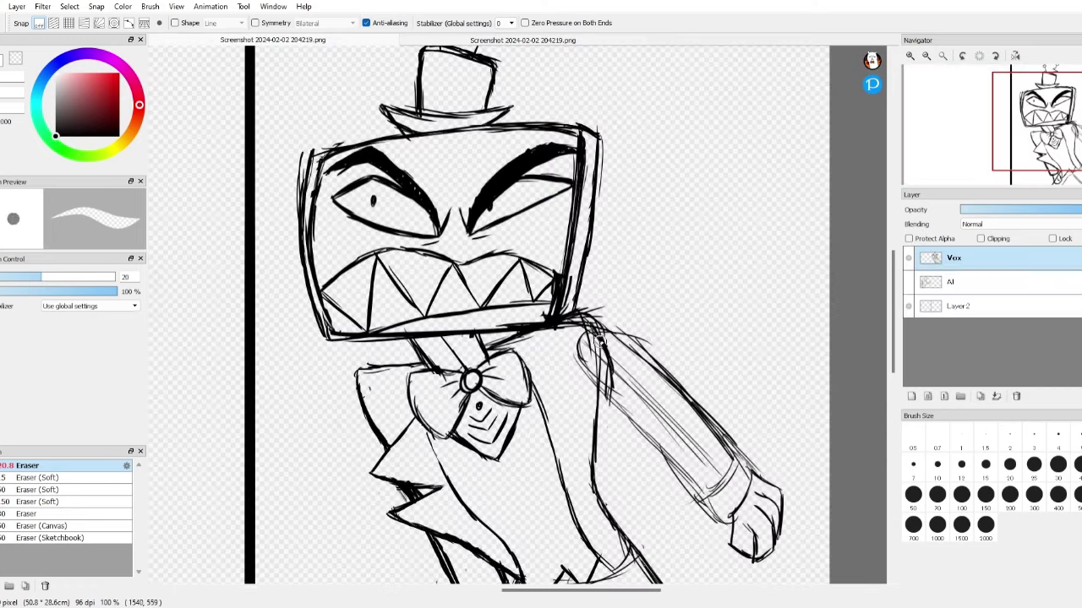
key(b)
drag(540, 325, 630, 312)
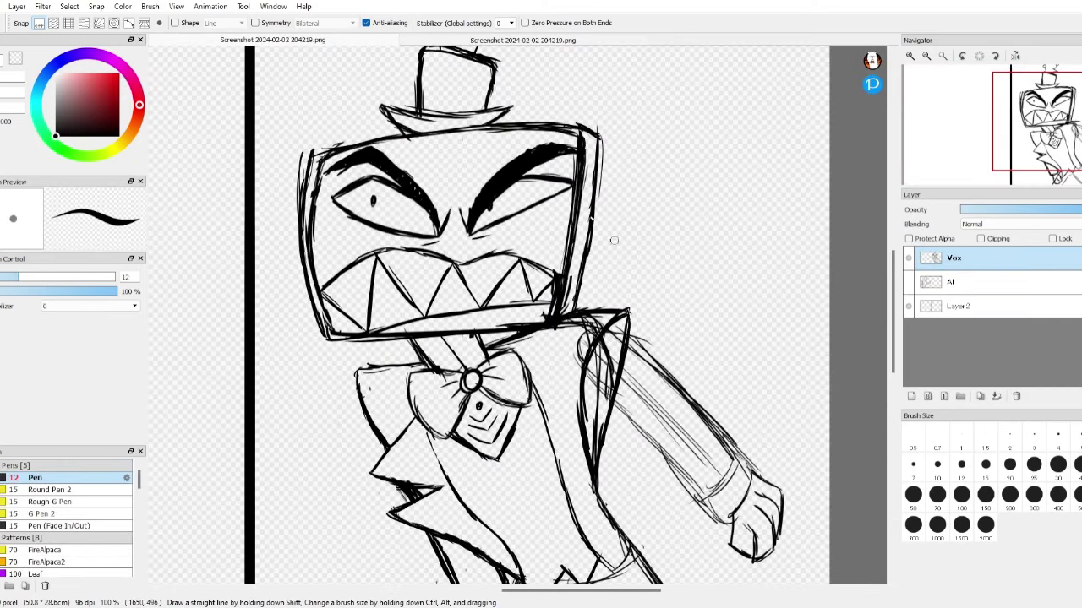
- Erase the leg line crossing the left hand and tidy the lines around the hand and sleeve
scroll(614, 240, up, 3)
key(e)
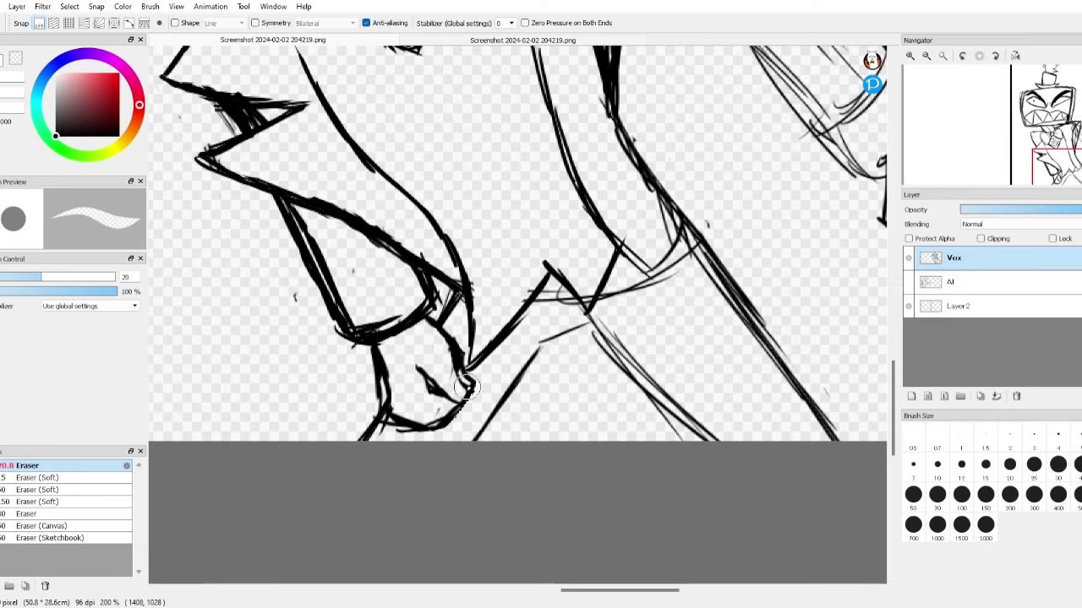
scroll(862, 378, down, 5)
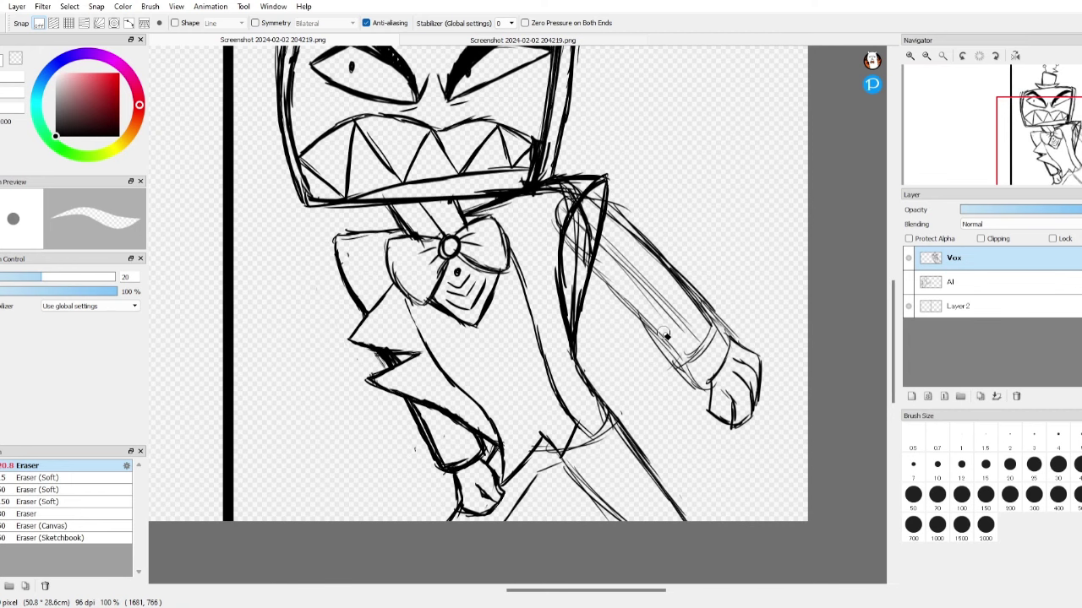
- Draw the right lapel from the bow tie with a zigzag notch down to the hem, erasing the old torso lines around it
key(b)
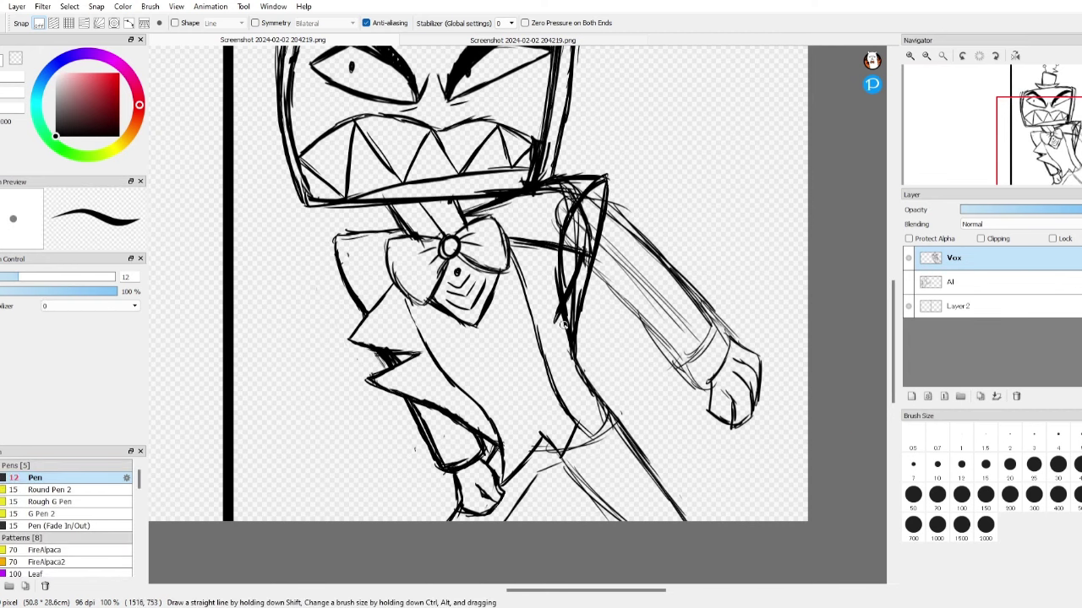
key(e)
scroll(524, 247, up, 1)
key(b)
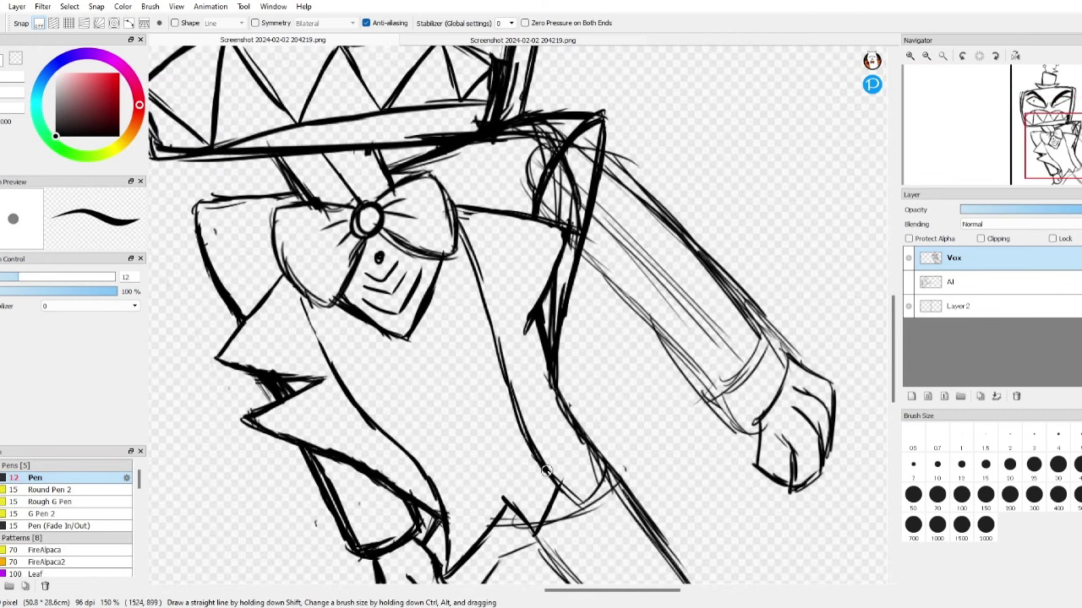
key(e)
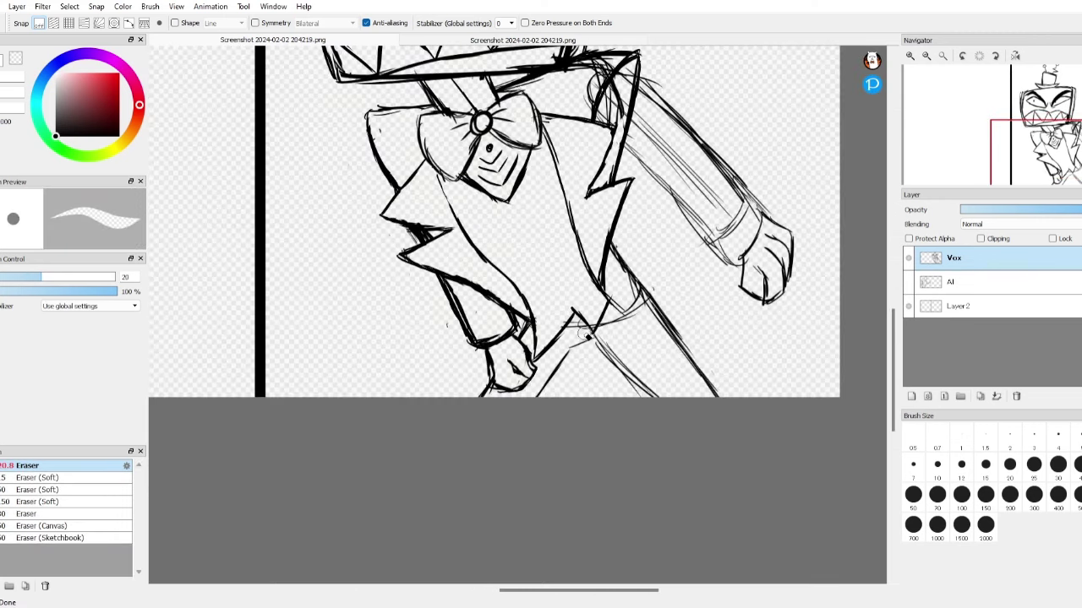
- Select the left side of the torso and use Mesh Transform to shift the lapel notch and sleeve slightly right
key(m)
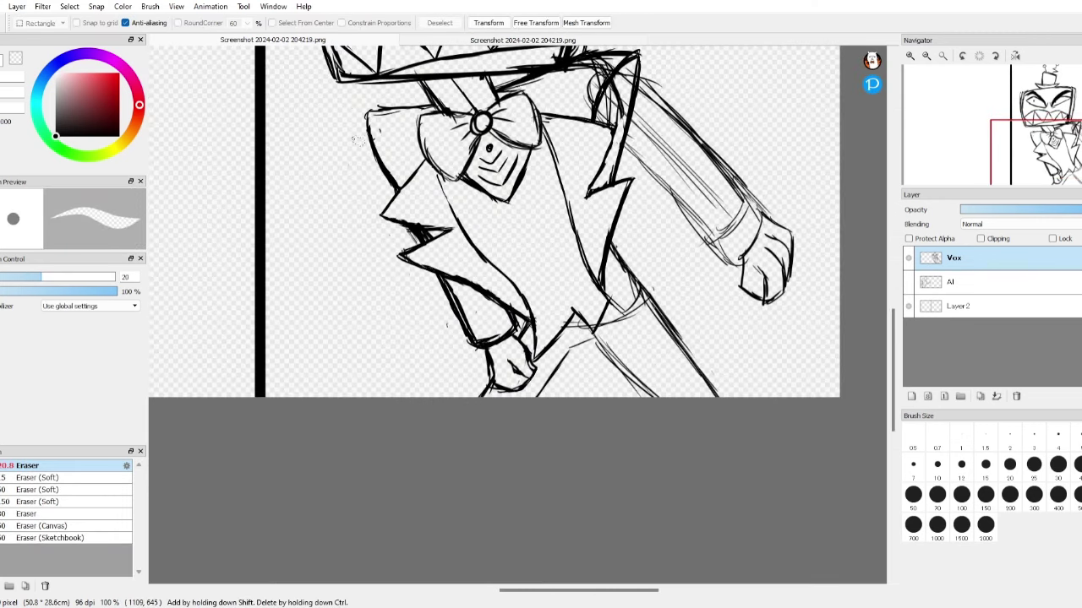
drag(351, 109, 469, 415)
key(ctrl+shift+m)
drag(461, 227, 477, 232)
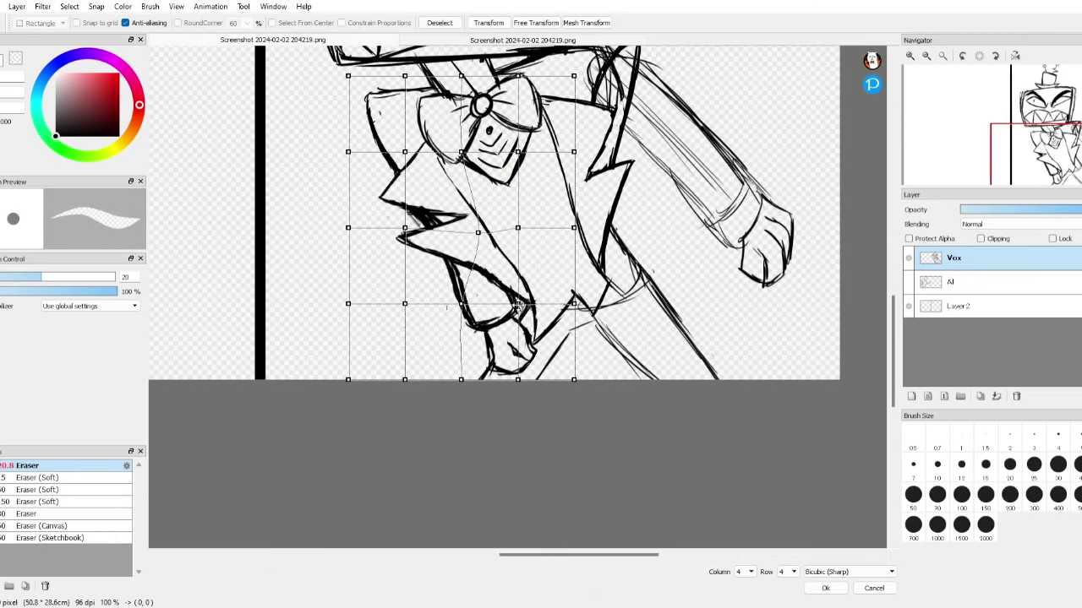
drag(517, 304, 549, 301)
key(ctrl+z)
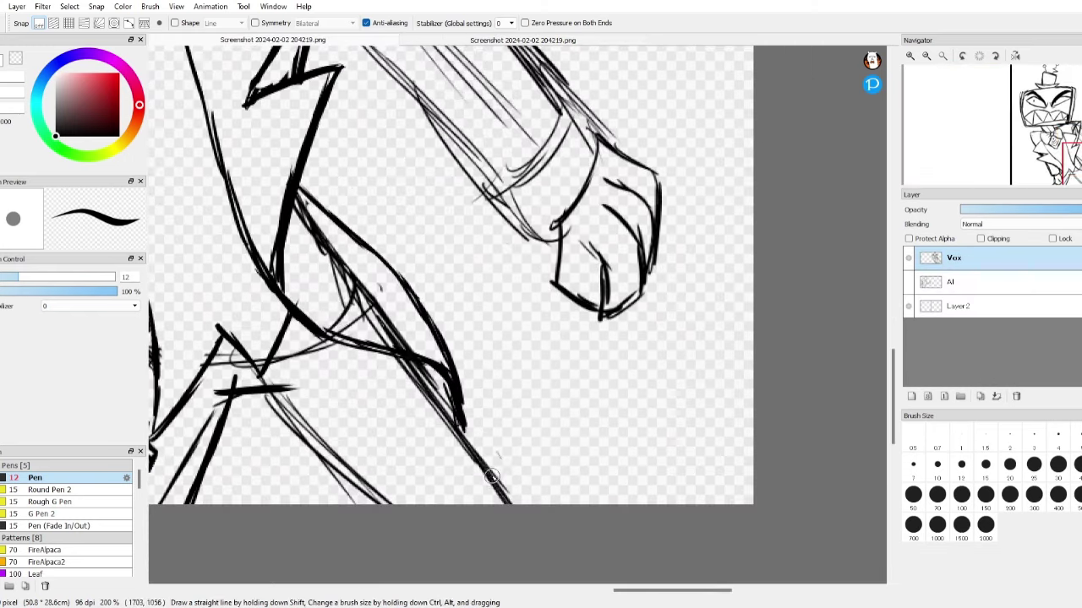
- Erase the old leg lines crossing the right coat tail, and scale the Vox sketch down slightly
key(e)
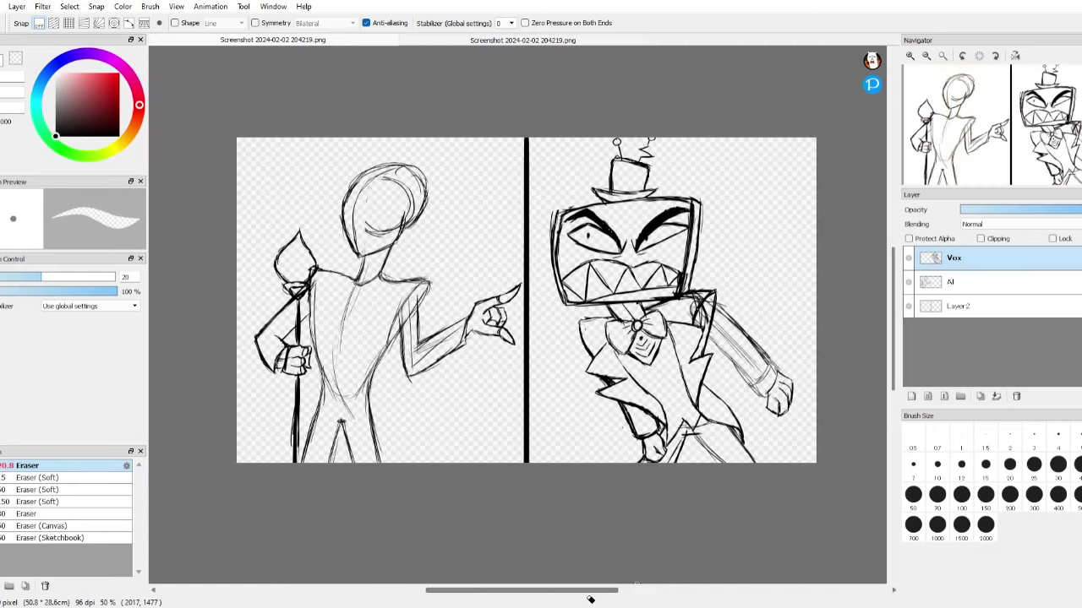
scroll(590, 600, right, 3)
key(ctrl+t)
drag(630, 216, 621, 206)
click(825, 589)
- Extend the right figure's leg lines down to the canvas edge with bold strokes
scroll(706, 428, up, 4)
key(b)
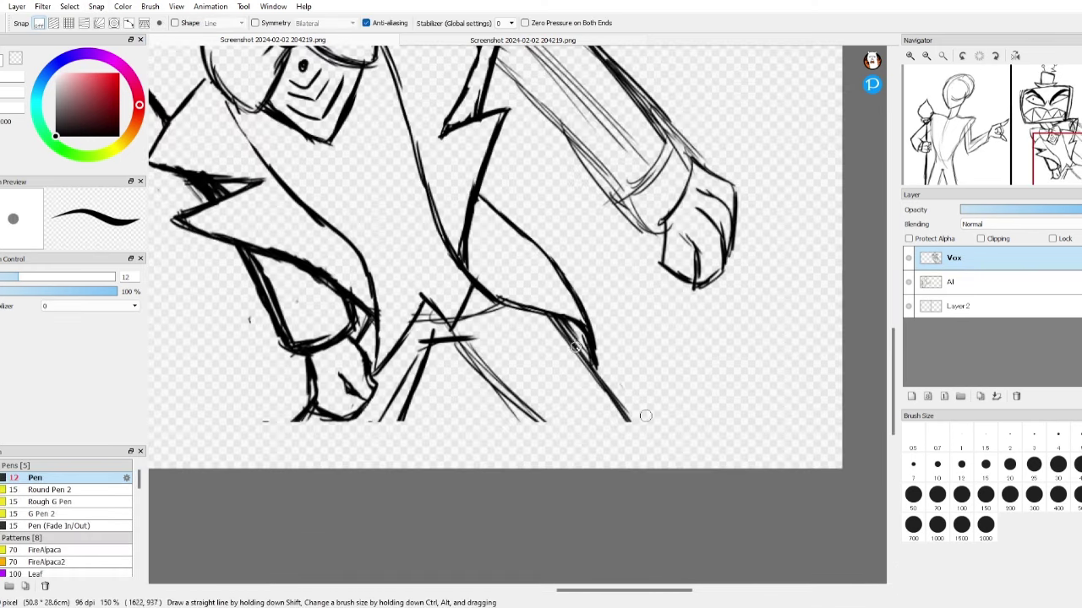
drag(554, 325, 625, 465)
drag(465, 340, 539, 467)
drag(311, 409, 285, 467)
drag(416, 389, 397, 466)
key(e)
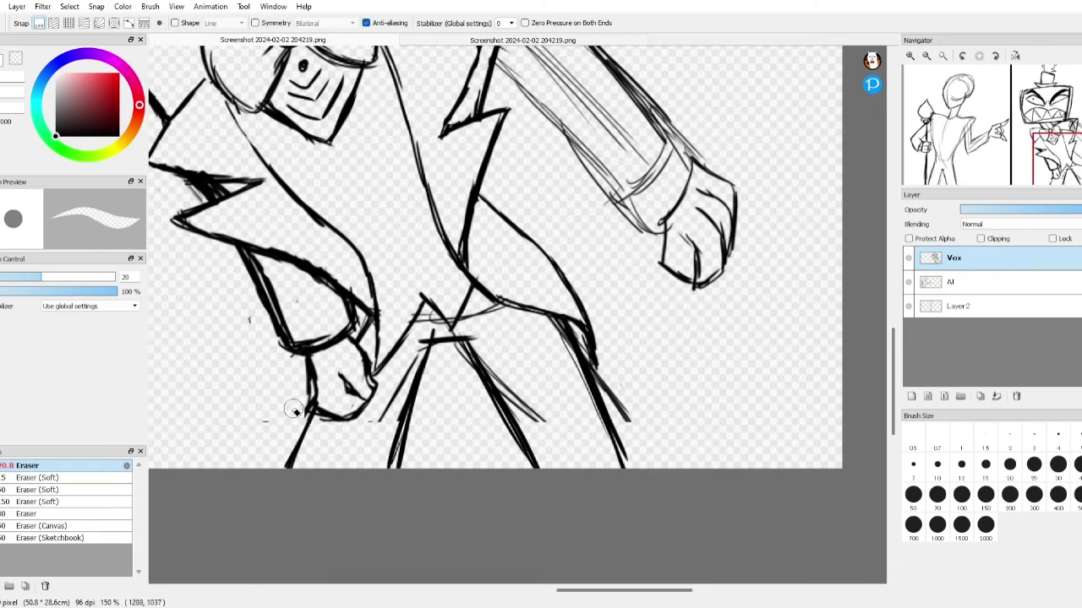
scroll(579, 495, down, 4)
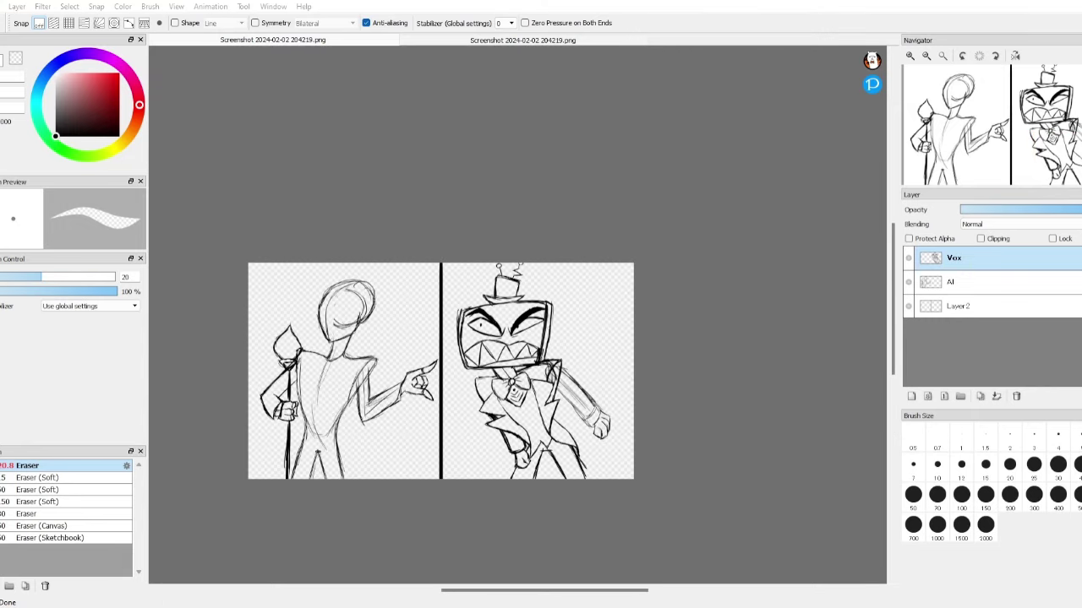
- Redraw the right figure's outstretched sleeve and cuff in bold lines and erase the old shoulder and arm sketch lines
scroll(533, 372, up, 3)
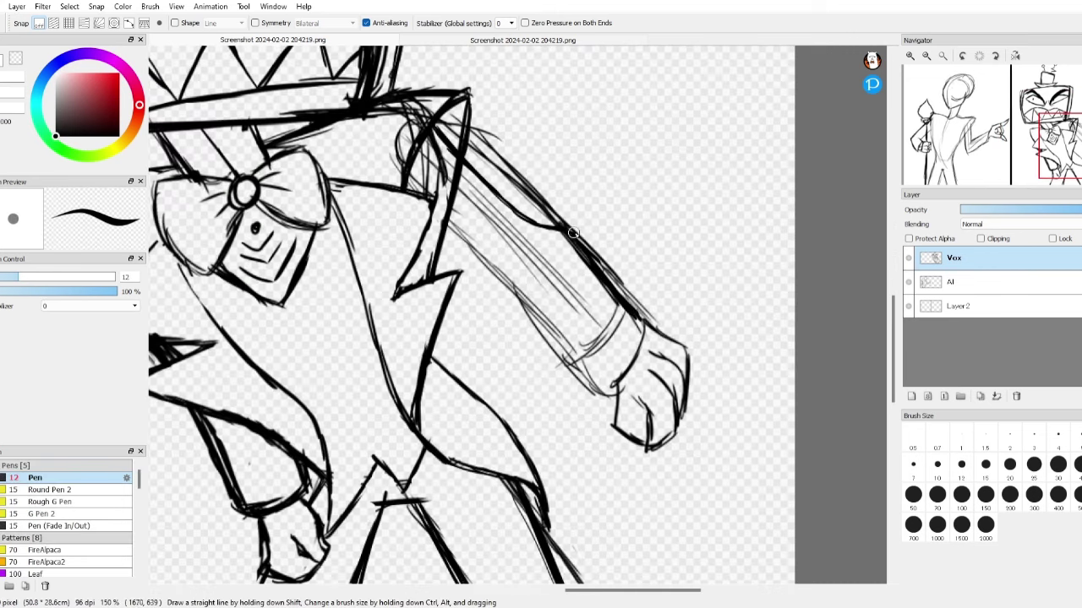
key(e)
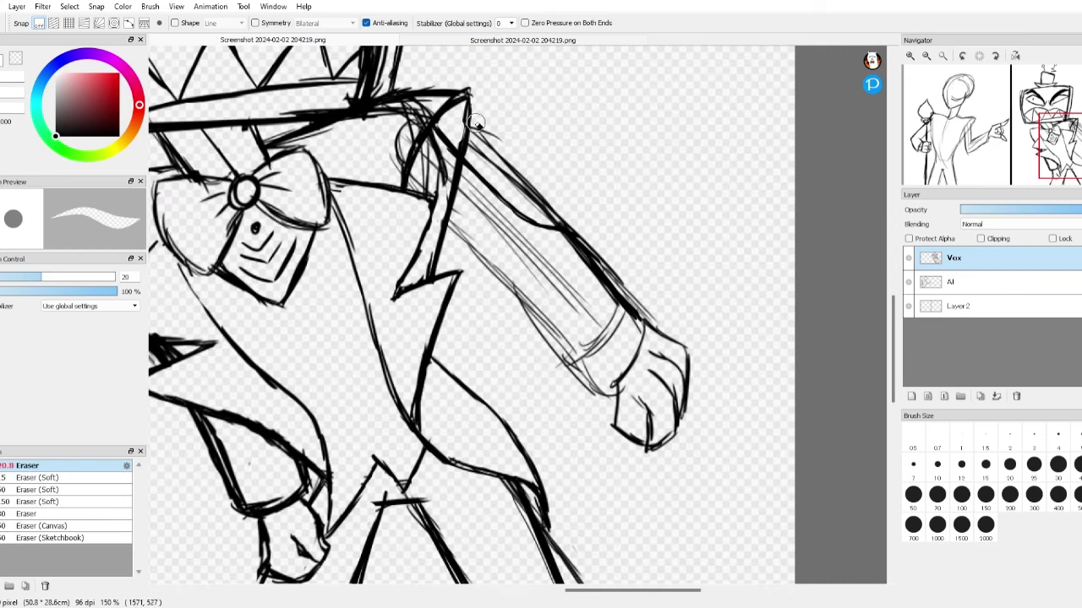
drag(469, 119, 587, 243)
drag(427, 114, 363, 109)
key(b)
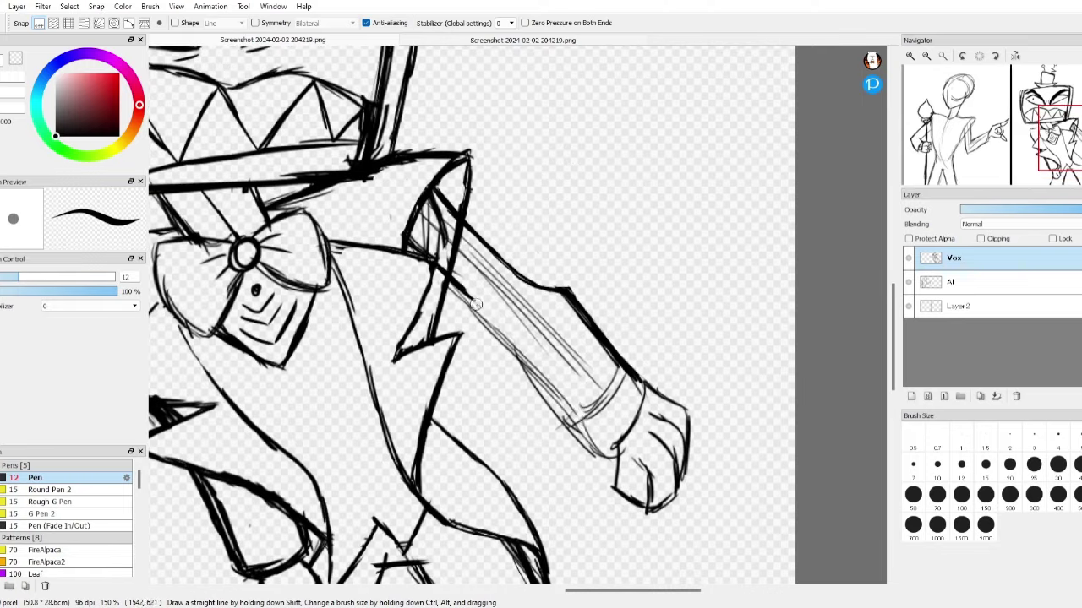
drag(616, 445, 649, 374)
key(e)
mouse_move(451, 226)
mouse_down()
mouse_move(597, 411)
mouse_move(718, 515)
mouse_up()
- Select the hand of the outstretched arm and transform it to fit the new cuff
key(m)
key(ctrl+t)
drag(718, 372, 706, 363)
drag(651, 448, 665, 439)
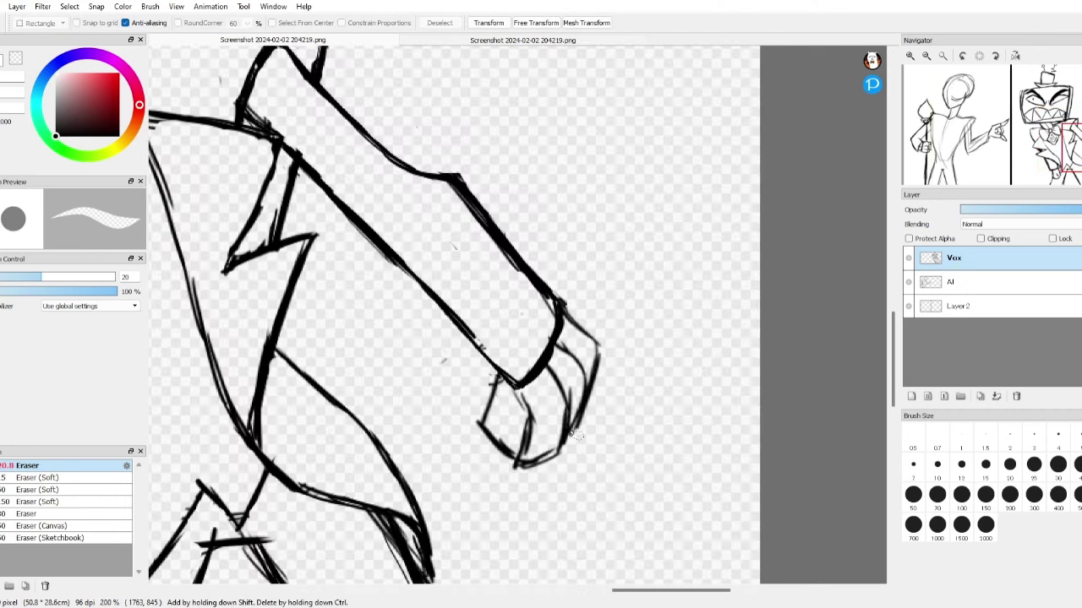
- Thicken the outline and finger lines of the outstretched hand, erasing the old knuckle lines
key(b)
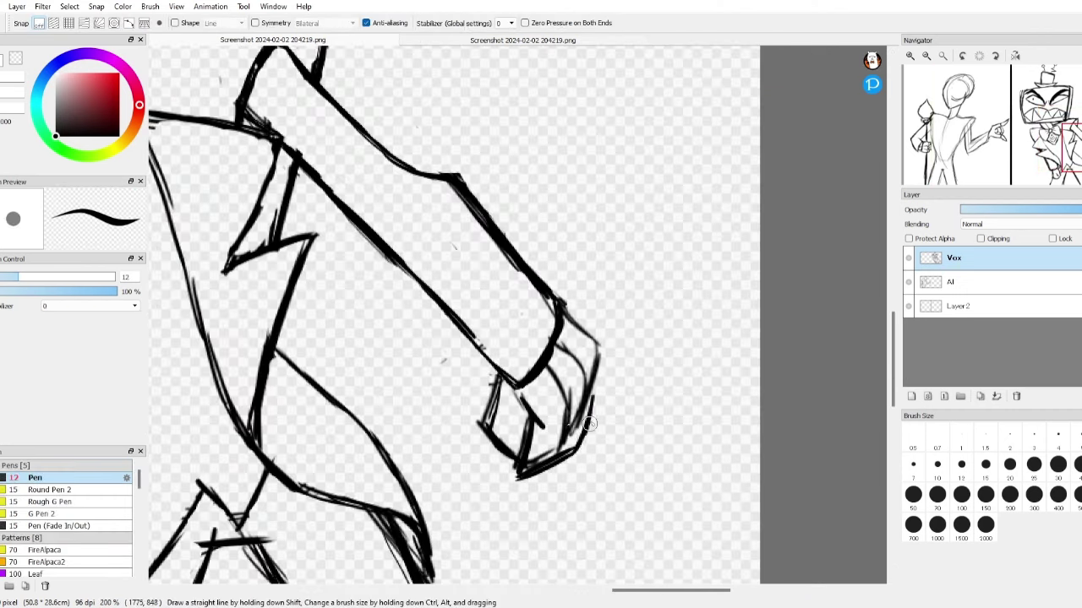
drag(558, 363, 592, 397)
drag(593, 399, 583, 433)
key(e)
drag(584, 372, 564, 431)
key(b)
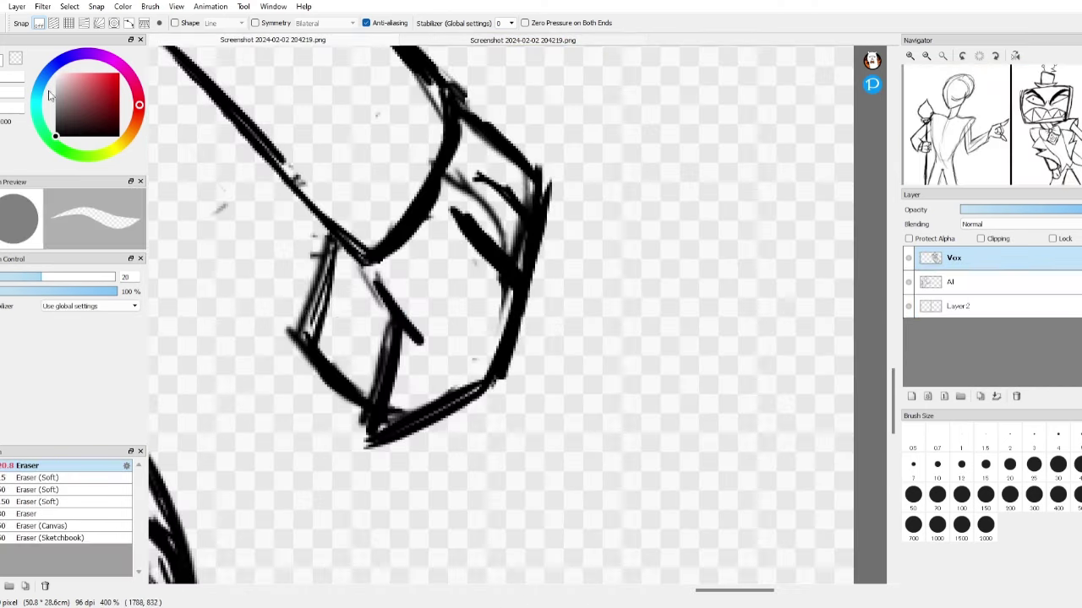
- Erase the outstretched hand and draw the back, knuckles and finger lines of a new fist at the cuff
mouse_move(321, 287)
mouse_down()
mouse_move(488, 368)
mouse_move(367, 294)
mouse_up()
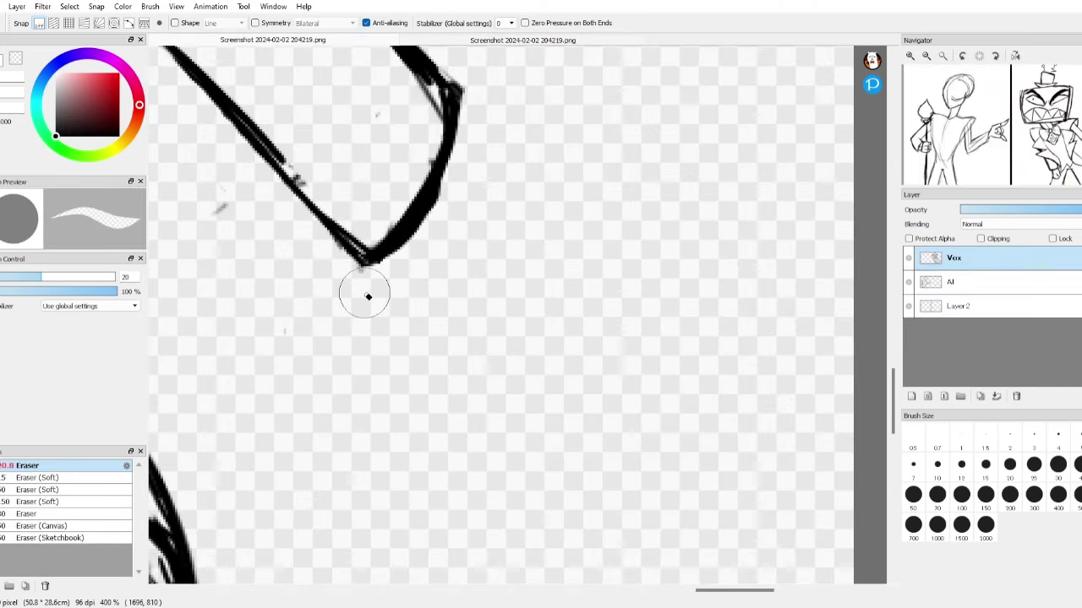
key(b)
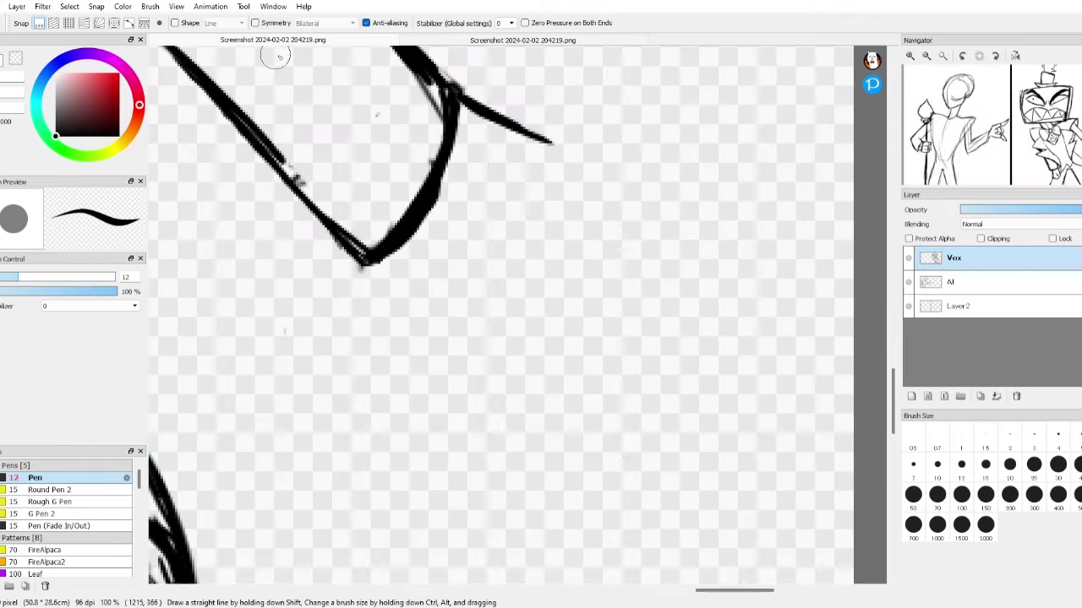
mouse_move(541, 136)
mouse_down()
mouse_move(600, 171)
mouse_move(583, 270)
mouse_up()
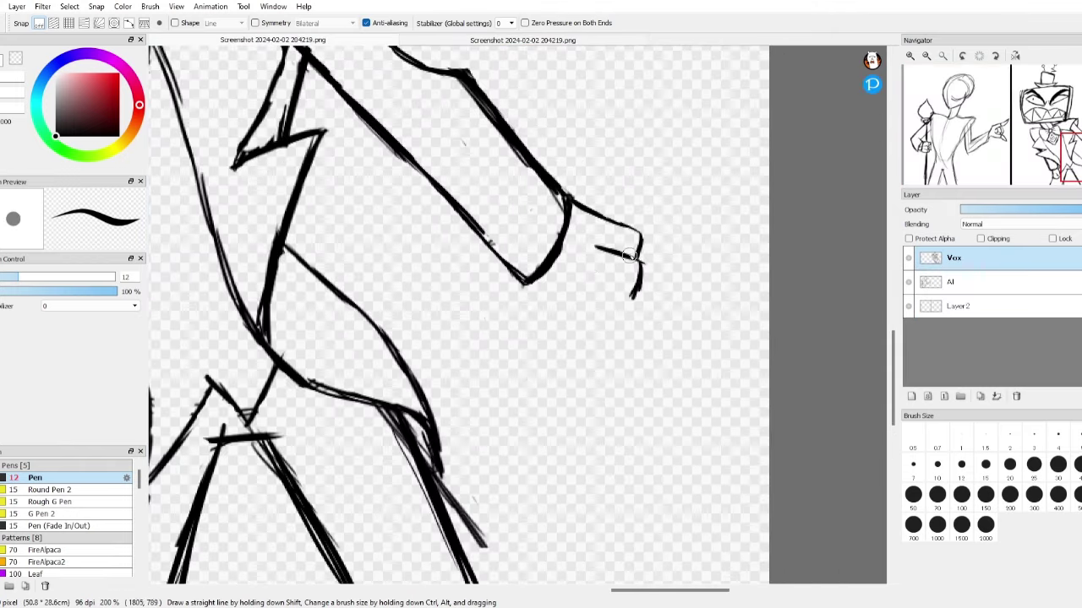
drag(586, 272, 631, 330)
drag(551, 303, 572, 321)
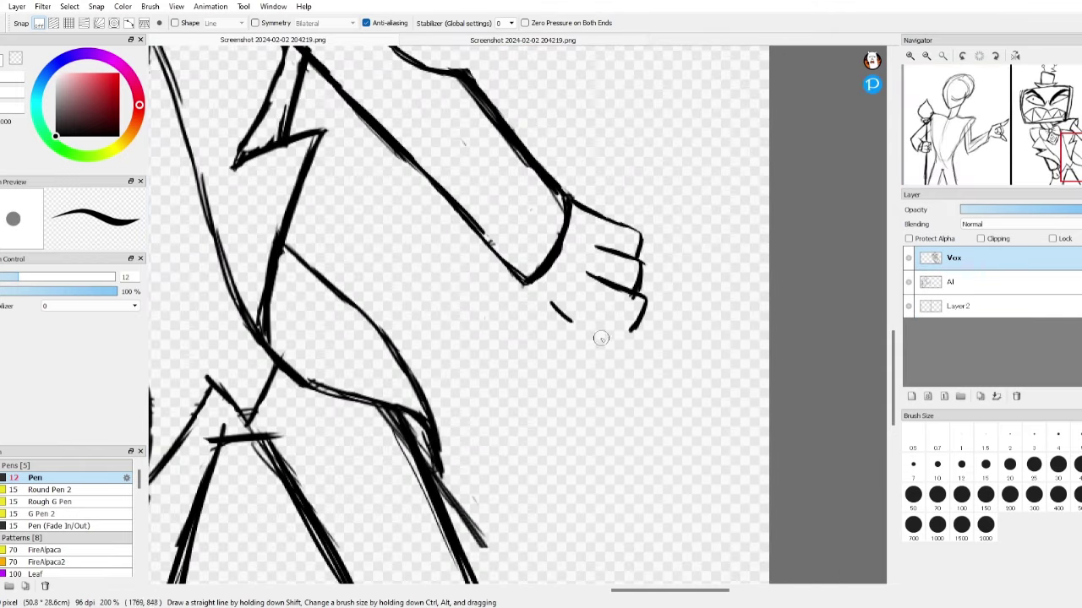
- Complete the fist with a bent thumb, wrist edge and rounded underside, following the reference picture
drag(520, 330, 562, 347)
drag(527, 330, 552, 313)
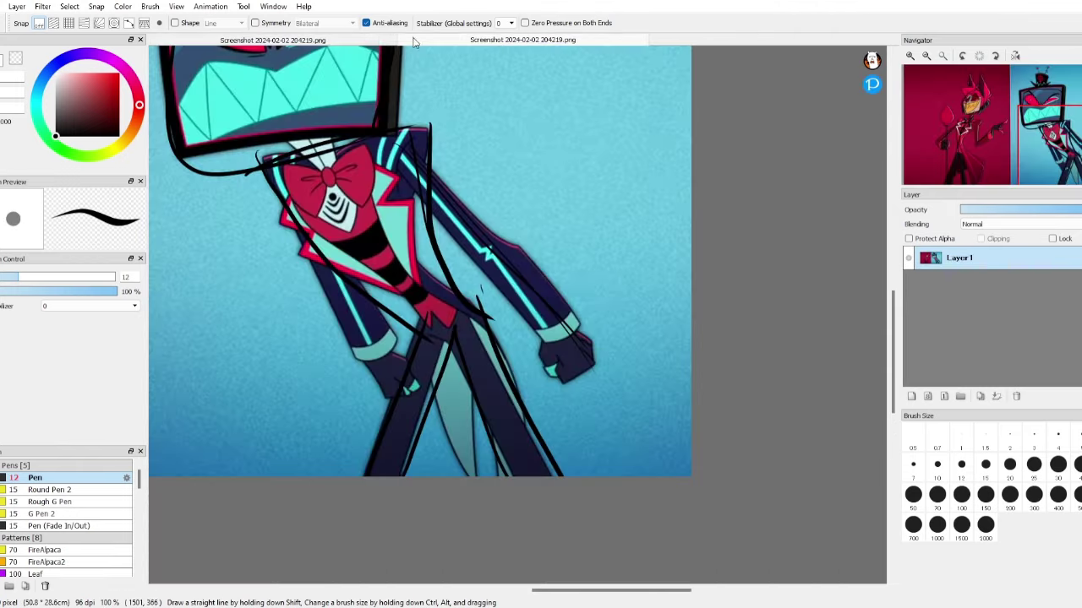
drag(524, 313, 505, 282)
drag(548, 322, 588, 350)
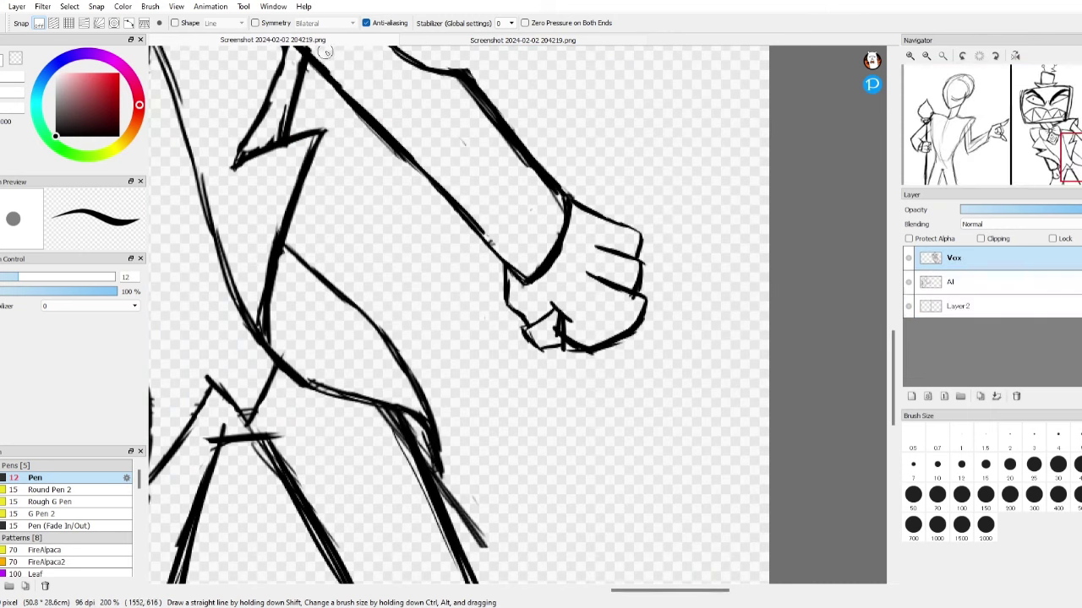
- Clean up the stray lines at the right coat tail and draw the back coat tail between the legs
key(e)
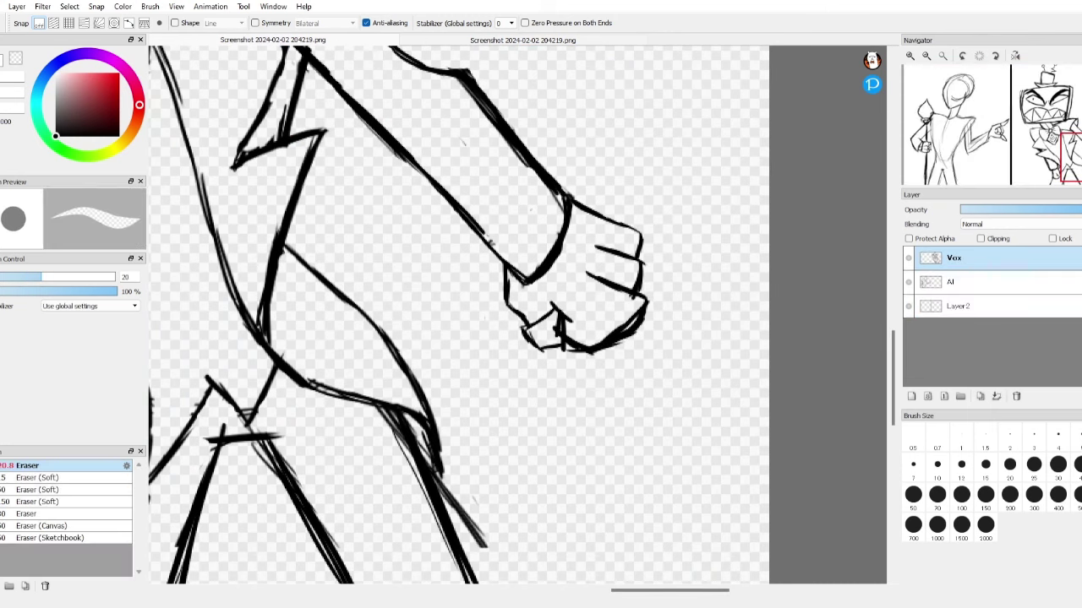
scroll(646, 317, up, 2)
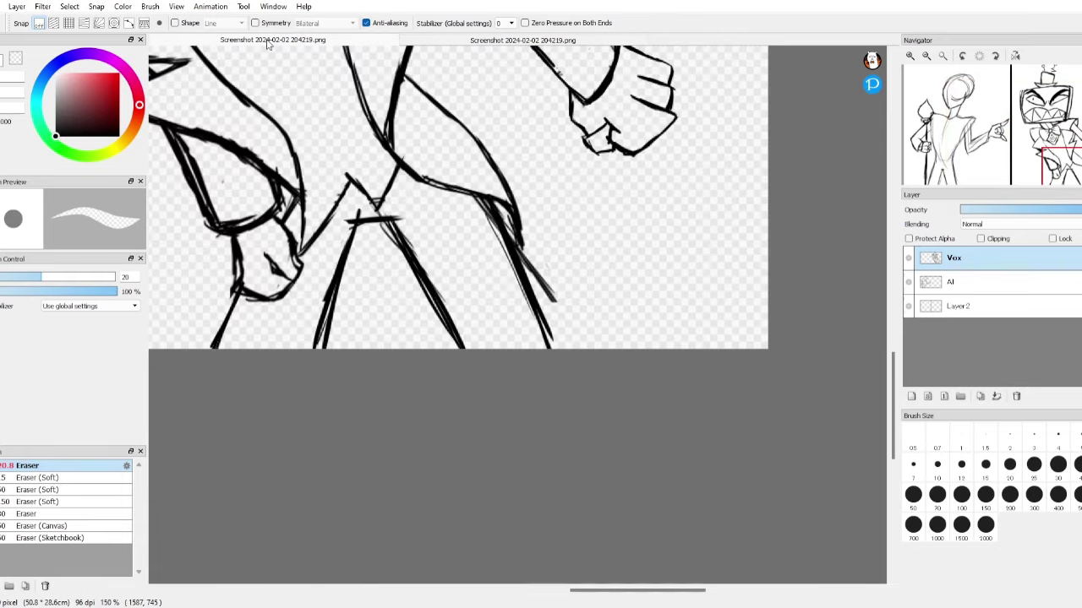
key(b)
mouse_move(509, 199)
mouse_down()
mouse_move(535, 296)
mouse_move(502, 211)
mouse_up()
key(e)
key(b)
drag(435, 291, 440, 347)
drag(396, 241, 393, 346)
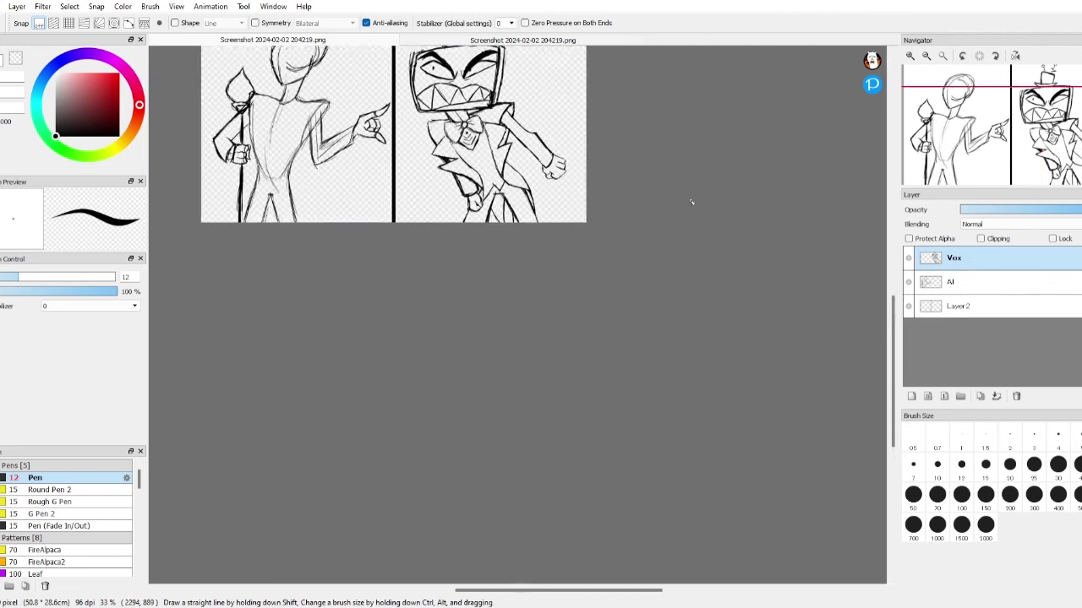
- Draw curved horizontal stripes across the right figure's torso and fill alternating bands black
drag(424, 339, 521, 310)
mouse_move(458, 369)
mouse_down()
mouse_move(527, 343)
mouse_move(483, 389)
mouse_move(530, 392)
mouse_move(477, 402)
mouse_move(545, 372)
mouse_up()
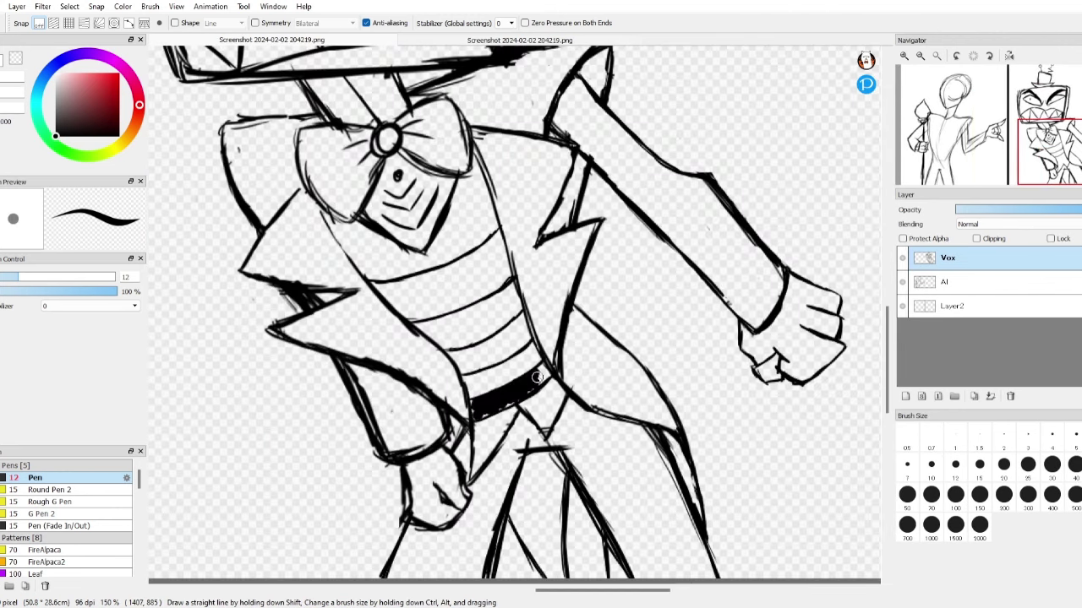
drag(451, 355, 511, 348)
mouse_move(408, 299)
mouse_down()
mouse_move(470, 261)
mouse_move(494, 300)
mouse_up()
drag(378, 262, 387, 335)
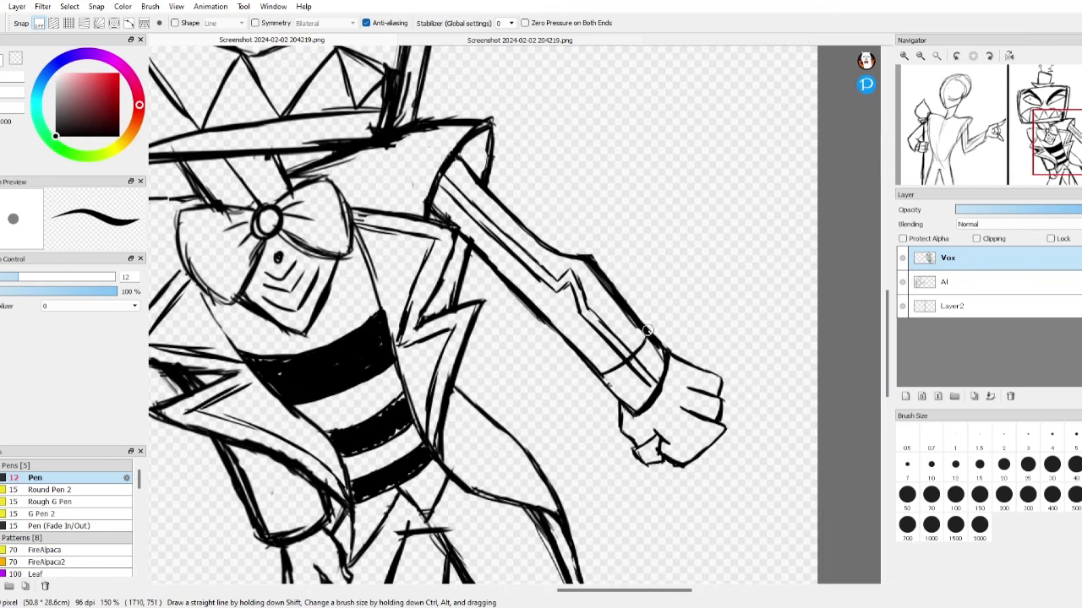
- Erase the ends of the zigzag sleeve stripe inside the outstretched arm's cuff
key(e)
drag(630, 368, 655, 384)
scroll(556, 208, down, 2)
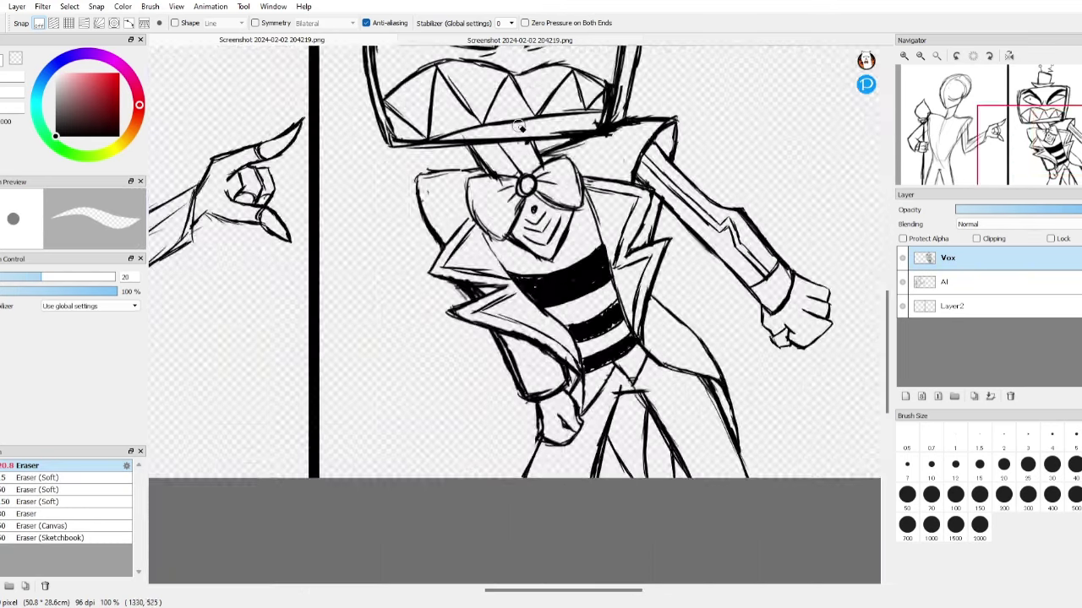
- Add lengthwise stripes to the right figure's left shoulder and lowered sleeve, with a cuff line above the hand
key(b)
scroll(489, 197, up, 2)
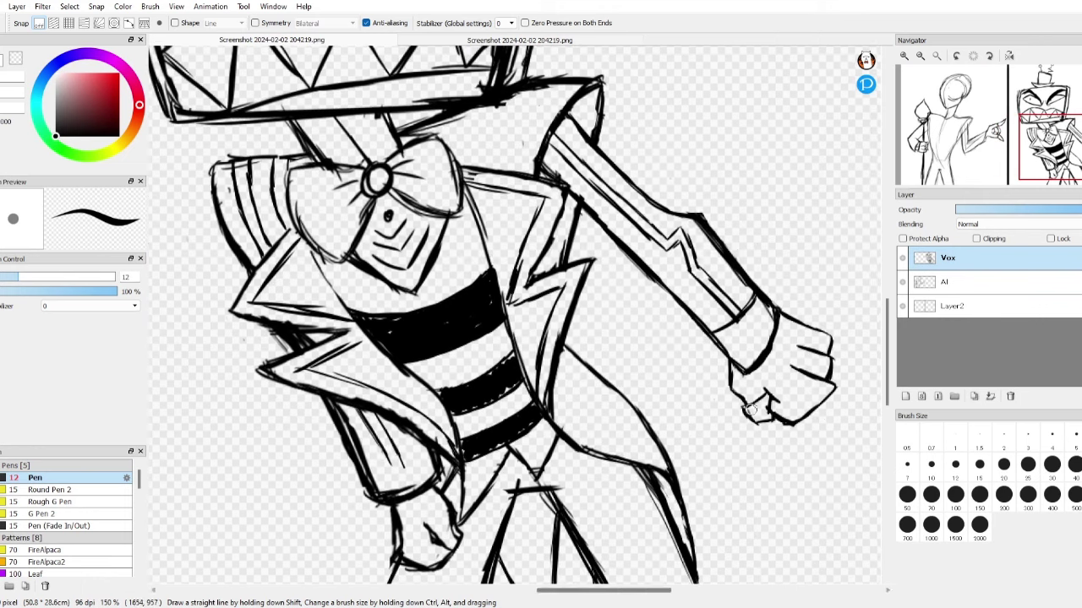
key(e)
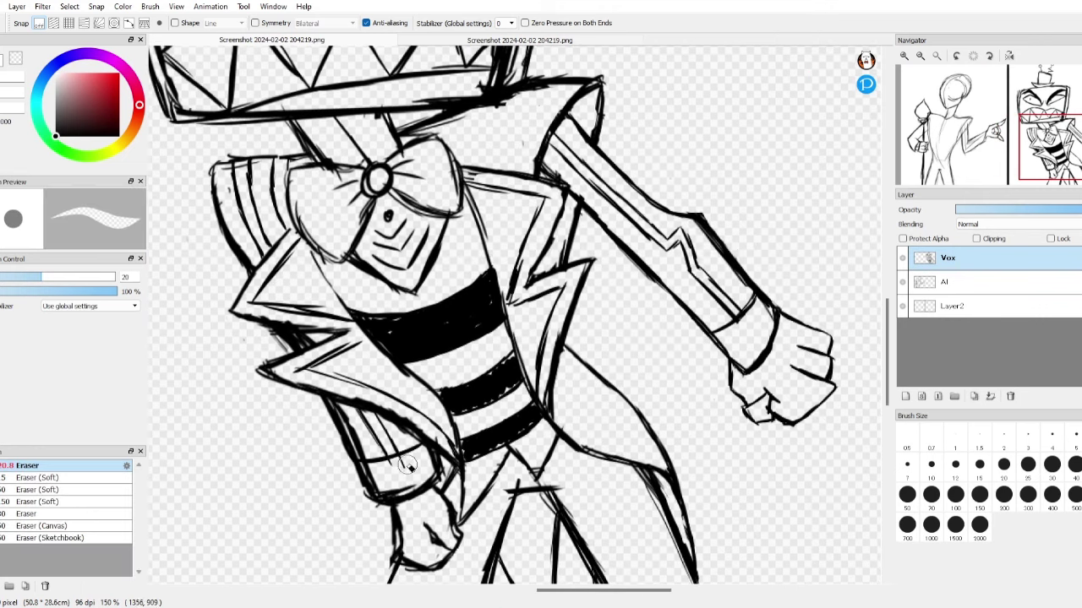
scroll(389, 460, down, 4)
- Replace the hat's old base line with a jagged zigzag band and add an emblem on the crown above it
scroll(454, 305, up, 4)
key(b)
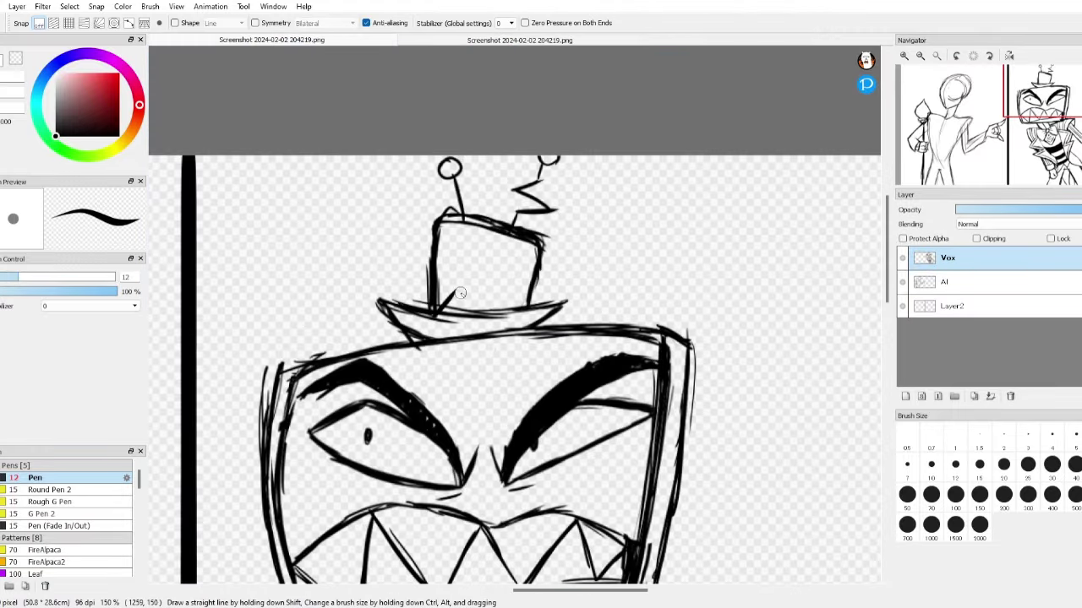
key(e)
scroll(511, 297, up, 2)
mouse_move(448, 372)
mouse_down()
mouse_move(530, 349)
mouse_move(572, 366)
mouse_move(649, 314)
mouse_up()
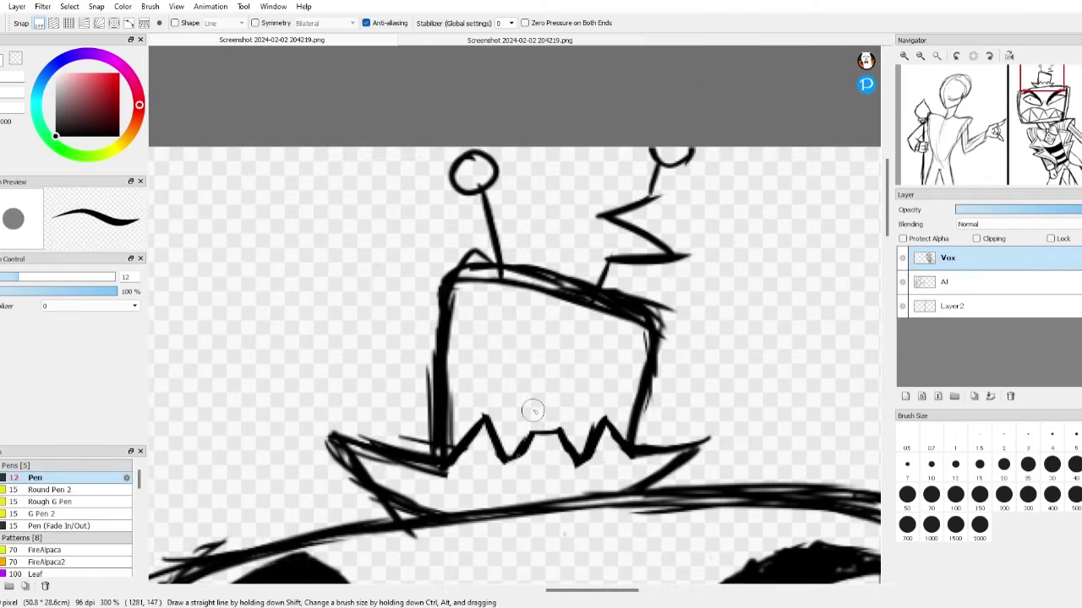
mouse_move(532, 411)
mouse_down()
mouse_move(471, 367)
mouse_move(558, 322)
mouse_up()
- Erase the upper lid of the right figure's left eye and redraw it running straight into the eyebrow
scroll(662, 243, up, 4)
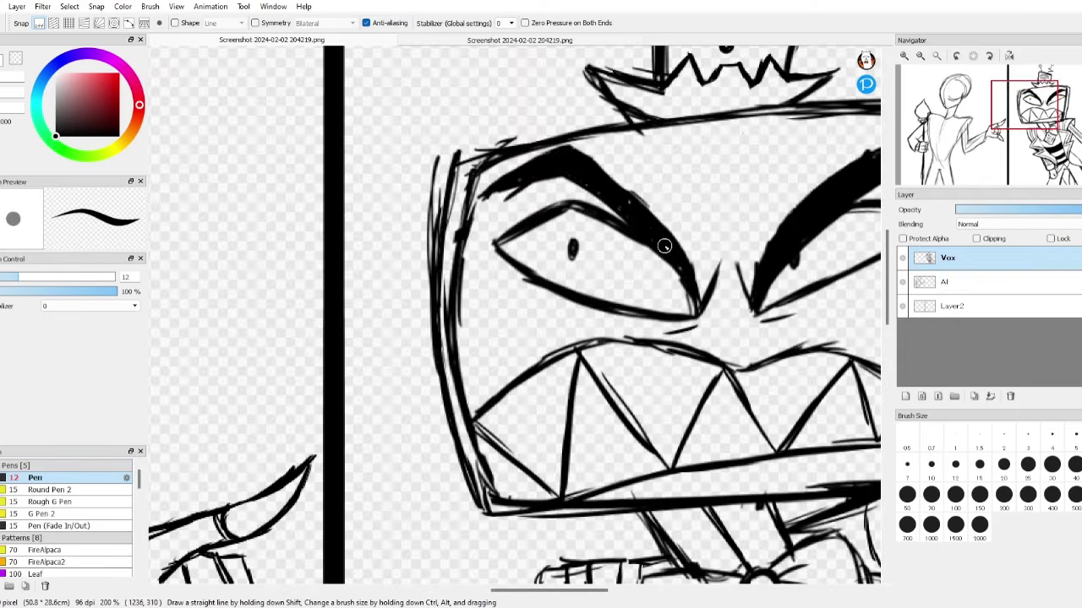
key(e)
mouse_move(626, 194)
mouse_down()
mouse_move(592, 205)
mouse_move(601, 196)
mouse_up()
key(b)
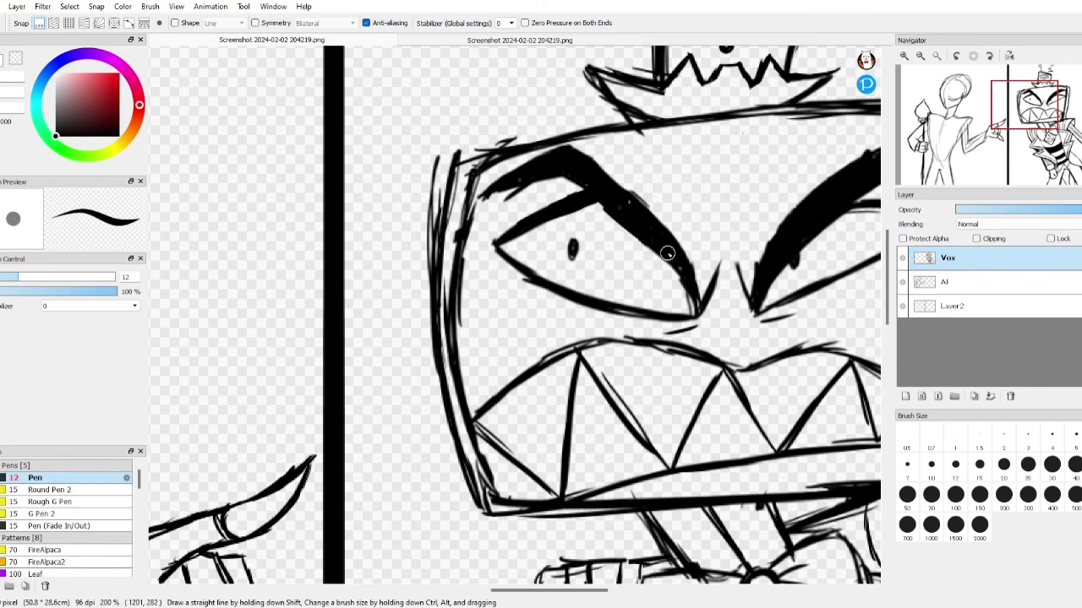
scroll(667, 254, down, 4)
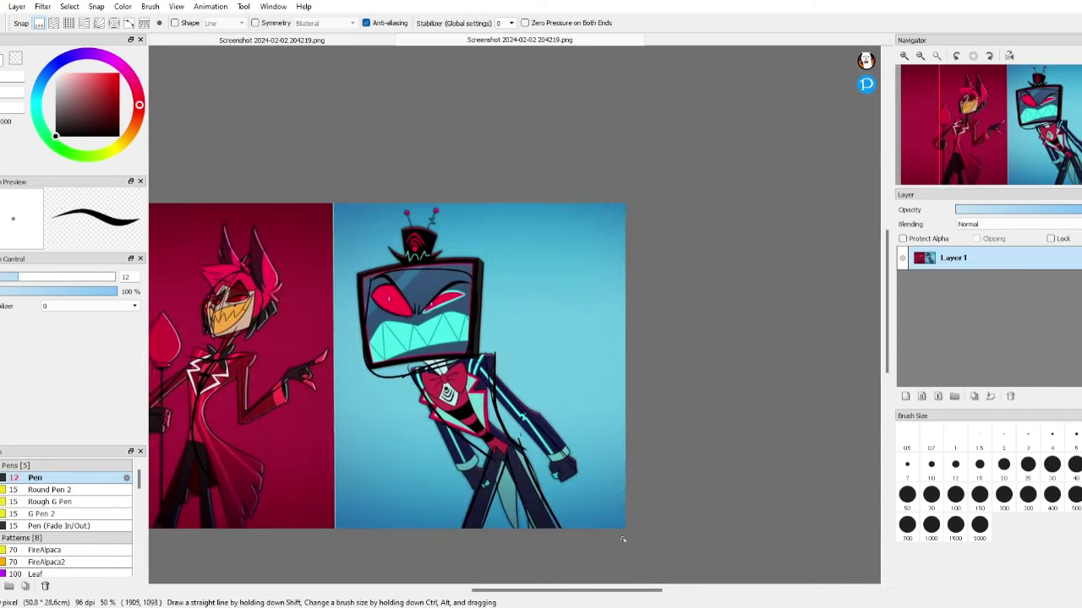
- On the Al layer, draw an elongated oval at the face's left edge and the grin's upper line, erasing old guide lines
scroll(623, 540, up, 2)
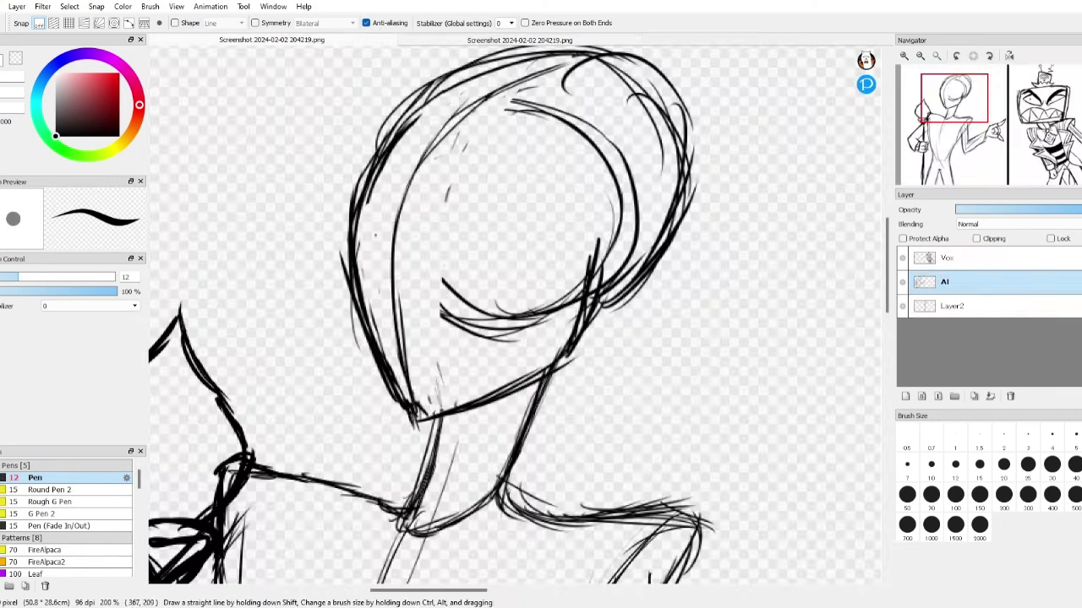
mouse_move(359, 247)
mouse_down()
mouse_move(399, 237)
mouse_move(439, 150)
mouse_up()
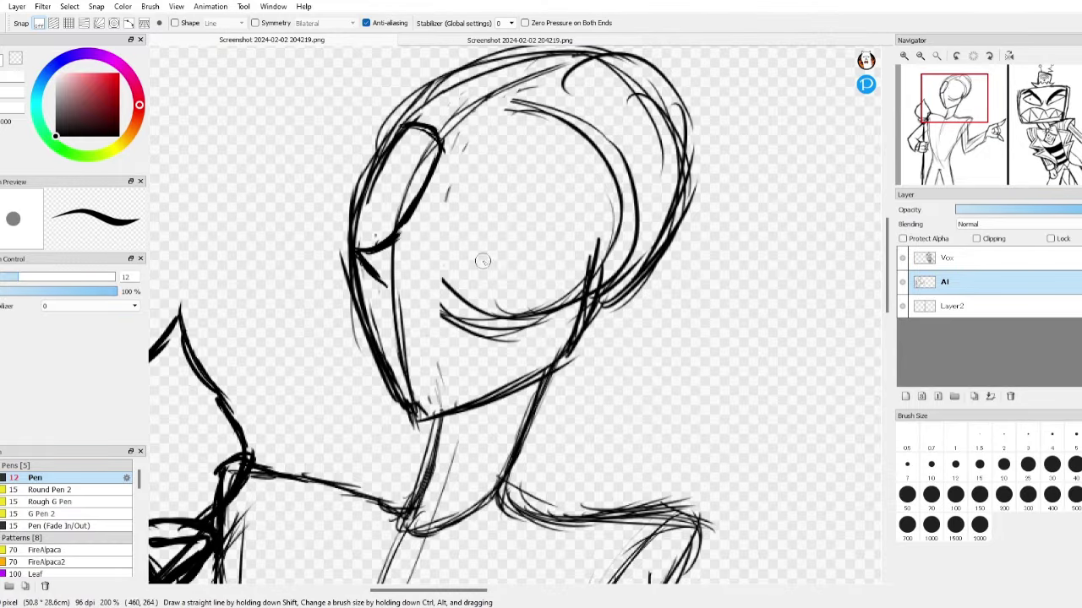
drag(358, 251, 387, 285)
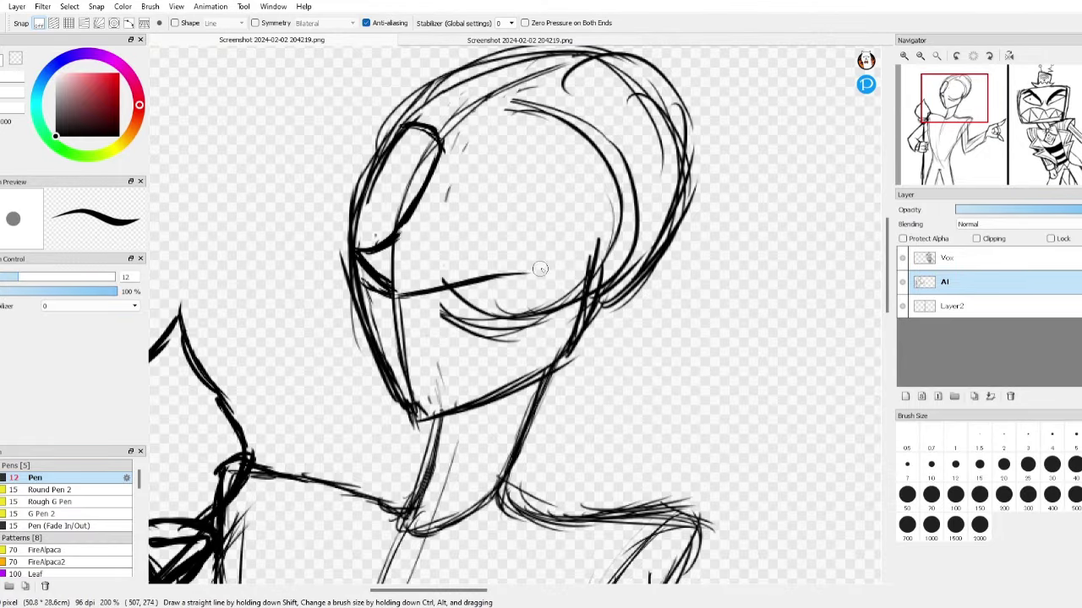
mouse_move(526, 273)
mouse_down()
mouse_move(423, 290)
mouse_move(518, 259)
mouse_move(575, 219)
mouse_move(440, 313)
mouse_move(404, 383)
mouse_move(422, 379)
mouse_move(426, 332)
mouse_move(469, 284)
mouse_move(511, 343)
mouse_move(564, 324)
mouse_up()
key(e)
key(b)
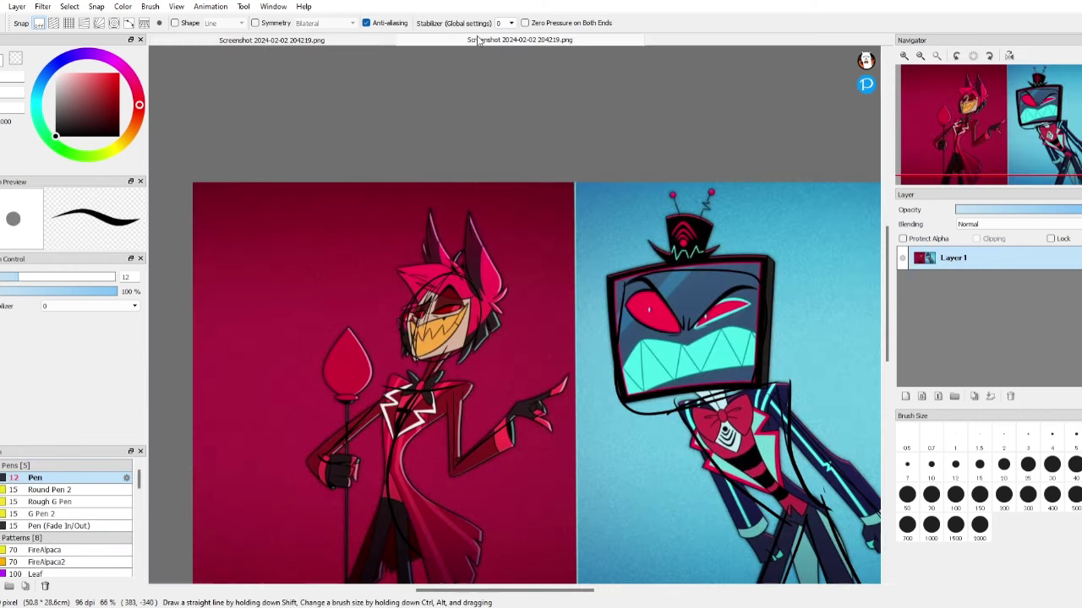
- Draw the lower edge of the left figure's wide grin along the jaw up to its corner, checking the reference picture
key(ctrl+Tab)
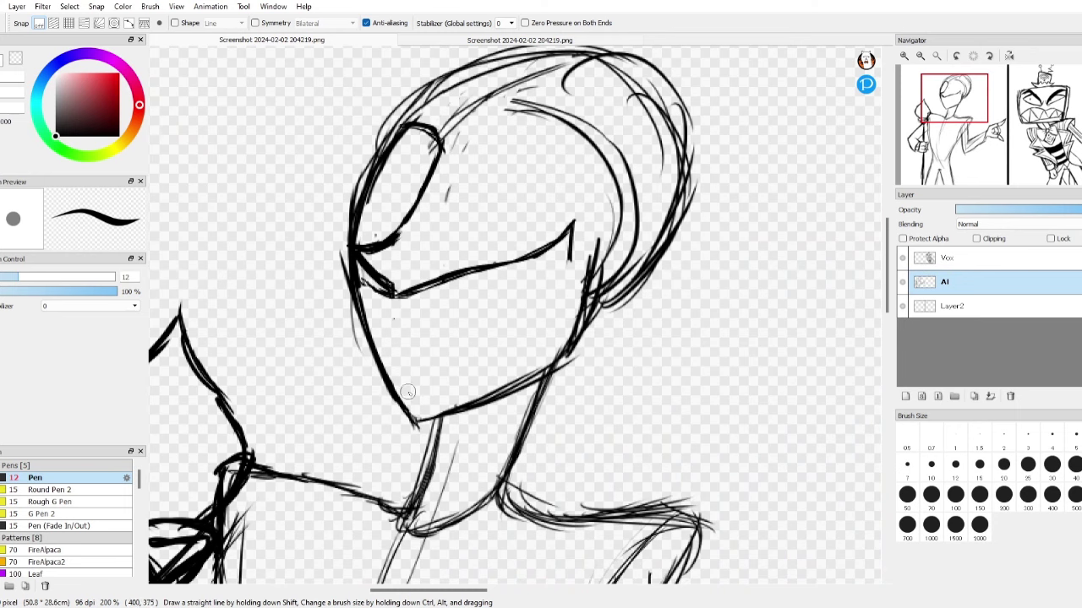
key(ctrl+Tab)
key(ctrl+Tab)
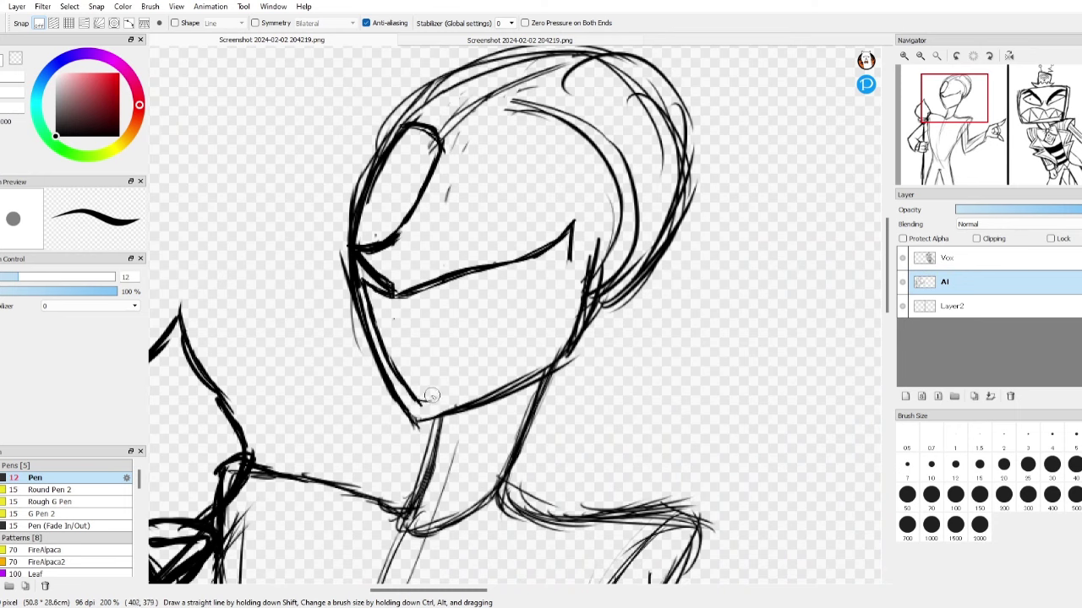
key(ctrl+Tab)
mouse_move(419, 404)
mouse_down()
mouse_move(514, 360)
mouse_move(532, 331)
mouse_up()
key(ctrl+Tab)
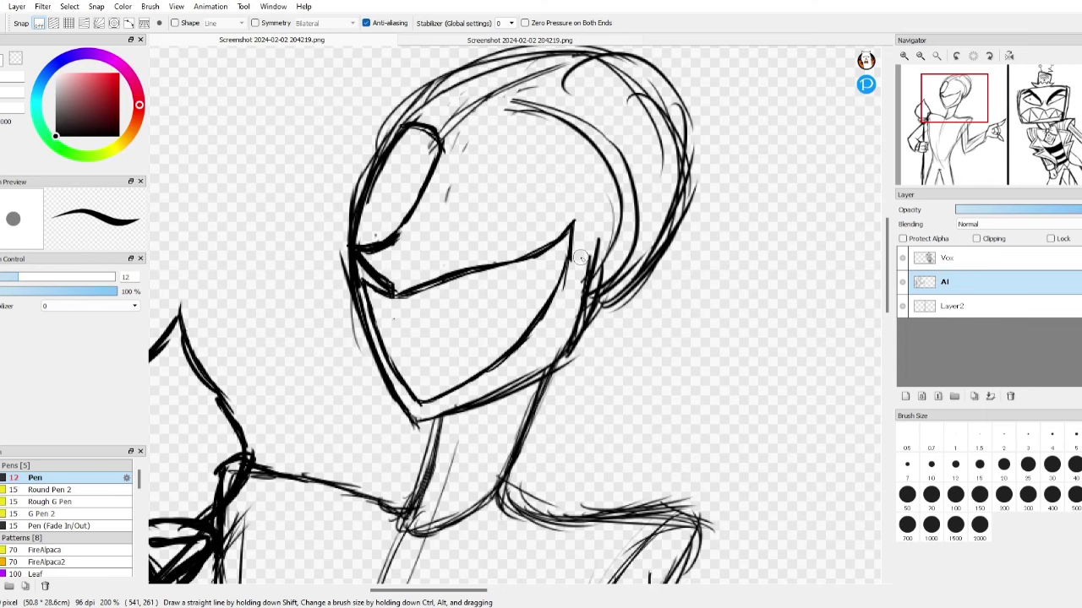
- Draw a thick arched upper eyelid above the right corner of the left figure's grin, checking the reference picture
key(ctrl+Tab)
key(ctrl+Tab)
key(ctrl+Tab)
key(ctrl+Tab)
drag(526, 203, 441, 229)
key(ctrl+Tab)
key(ctrl+Tab)
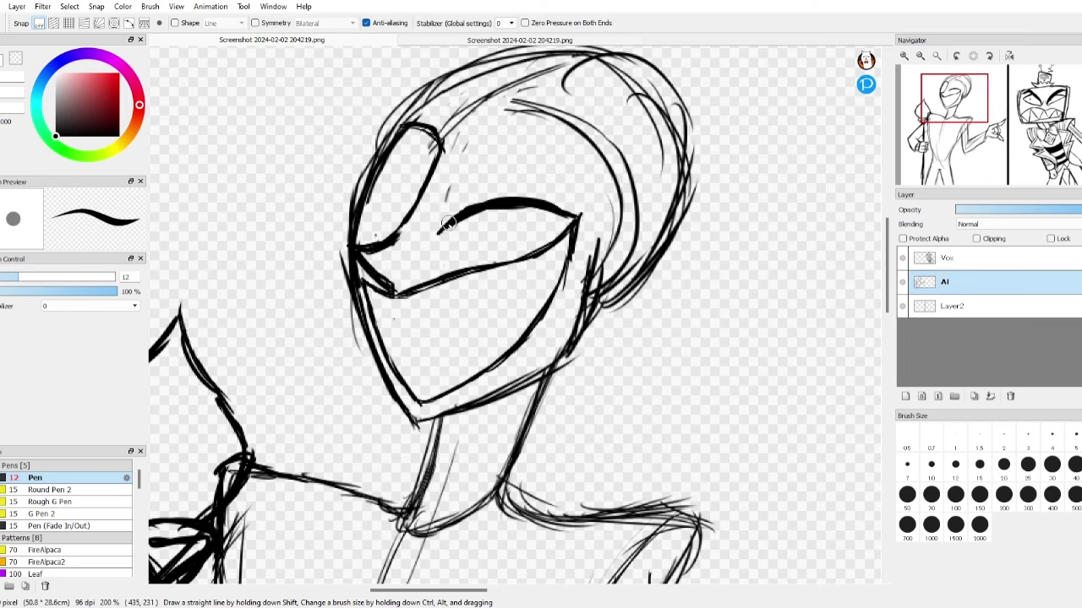
- Add the eye's lower lid, then select the whole eye and rotate and shift it slightly above the grin's corner
key(ctrl+Tab)
key(ctrl+Tab)
scroll(605, 223, up, 1)
key(l)
drag(363, 237, 366, 230)
key(ctrl+t)
drag(580, 181, 586, 150)
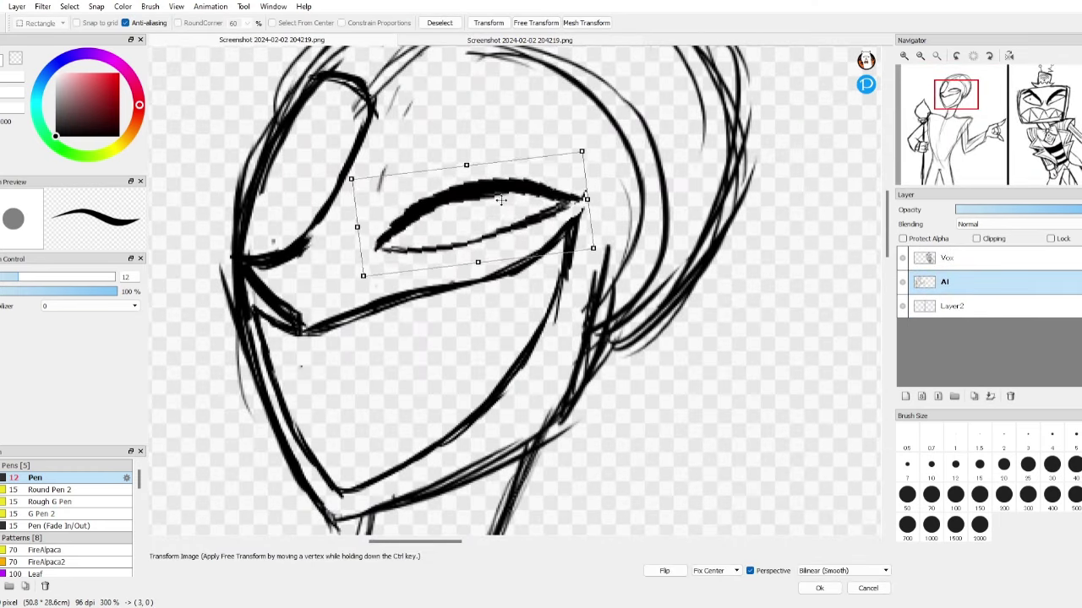
click(564, 40)
key(ctrl+Tab)
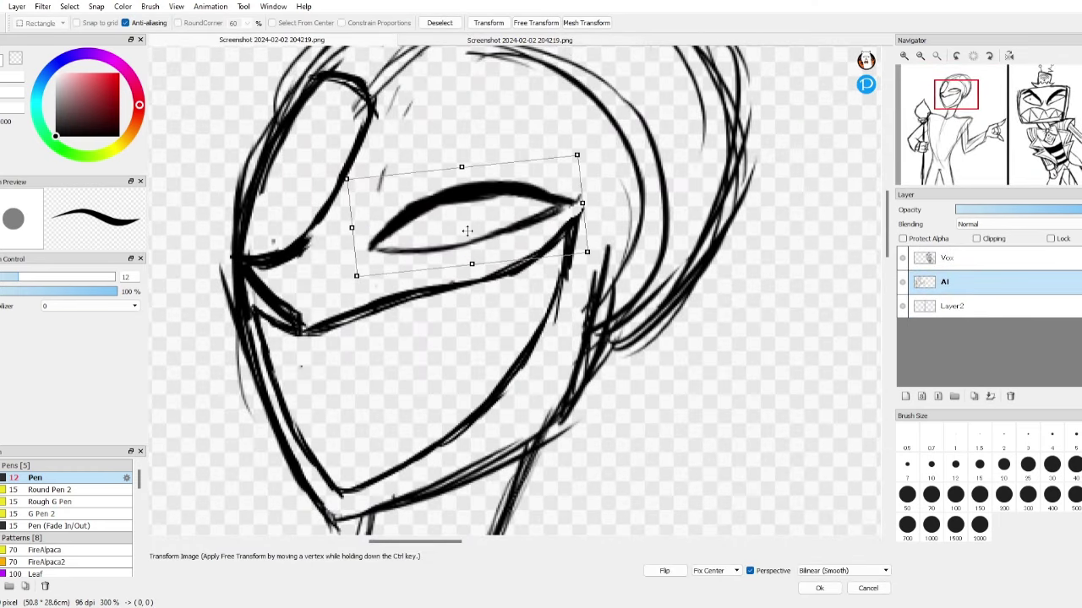
key(Return)
key(ctrl+d)
- Erase the overlap where the eye meets the grin's corner and thicken the left figure's jaw line
key(b)
key(e)
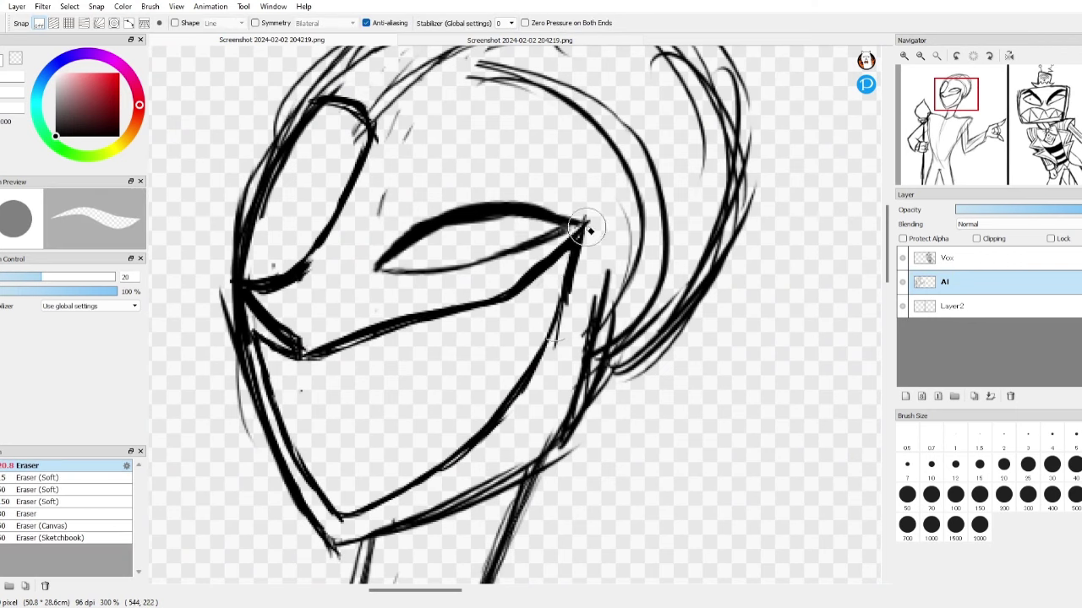
scroll(583, 228, down, 3)
scroll(476, 467, up, 2)
key(b)
drag(565, 322, 549, 376)
- Draw a curved socket line rising from the eye's inner corner to the forehead, following the reference picture
key(ctrl+Tab)
key(ctrl+Tab)
scroll(470, 296, up, 1)
drag(410, 254, 498, 148)
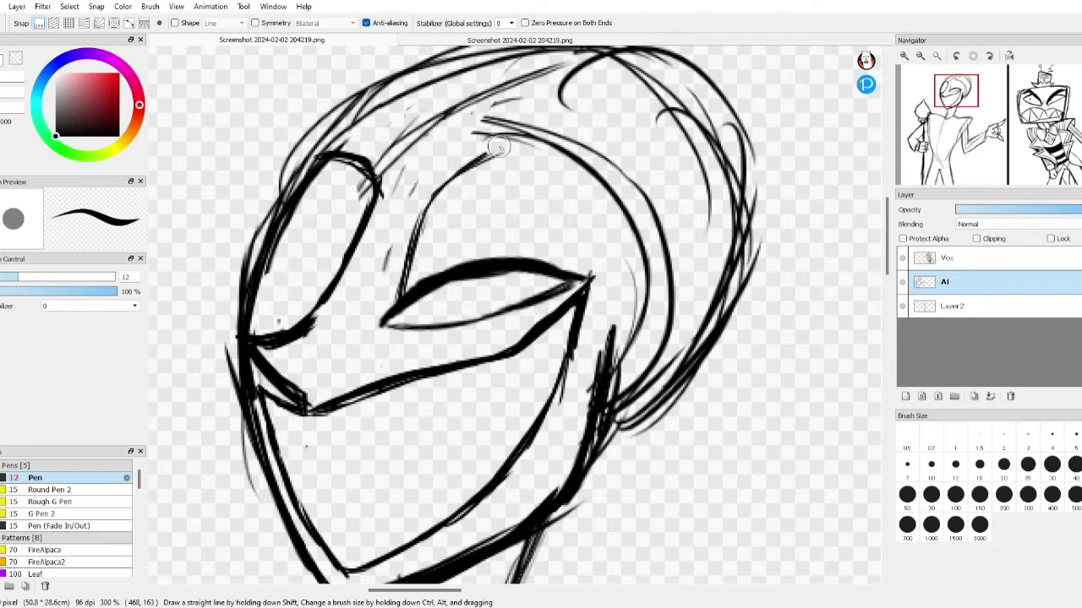
key(ctrl+Tab)
key(ctrl+Tab)
- Complete the socket arch down to the eye's outer corner and add the iris and a short crease below the eye
scroll(449, 174, down, 1)
drag(501, 229, 496, 270)
key(ctrl+Tab)
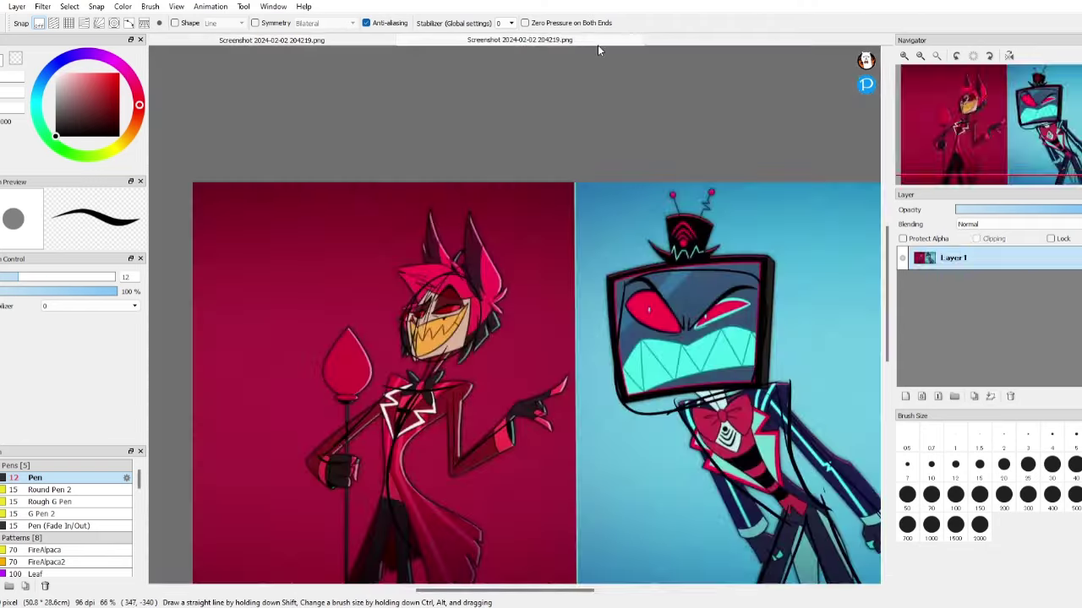
key(ctrl+Tab)
scroll(537, 240, down, 1)
scroll(507, 254, up, 1)
key(ctrl+Tab)
key(ctrl+Tab)
scroll(438, 341, up, 1)
scroll(439, 341, down, 2)
scroll(496, 333, up, 1)
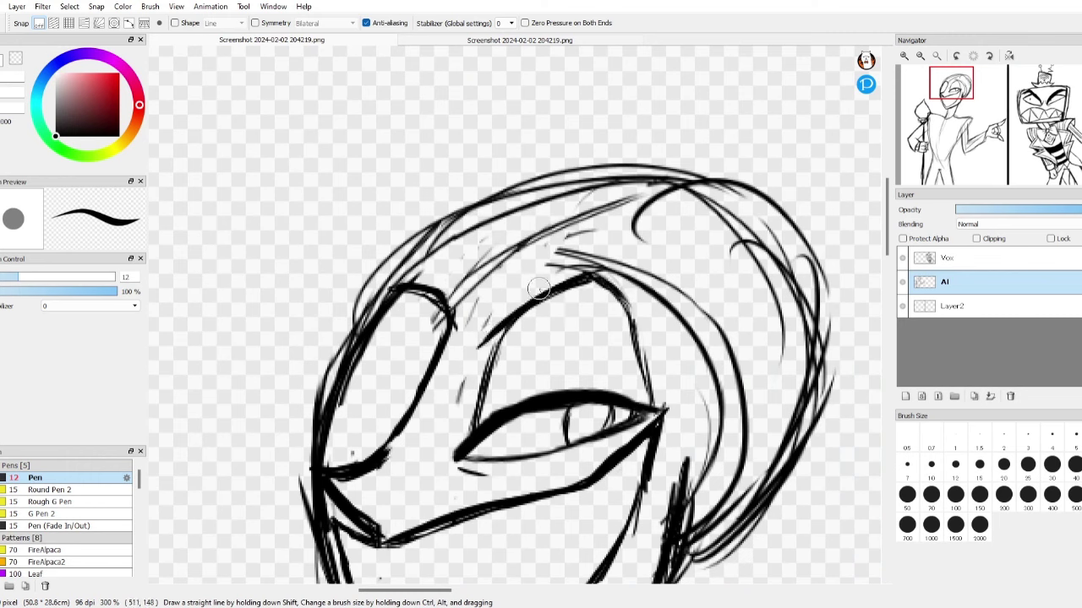
- Fill in a thick, sharply angled eyebrow along the top of the socket arch and taper it towards the eye's outer corner
mouse_move(602, 245)
mouse_down()
mouse_move(634, 296)
mouse_move(646, 350)
mouse_move(503, 321)
mouse_up()
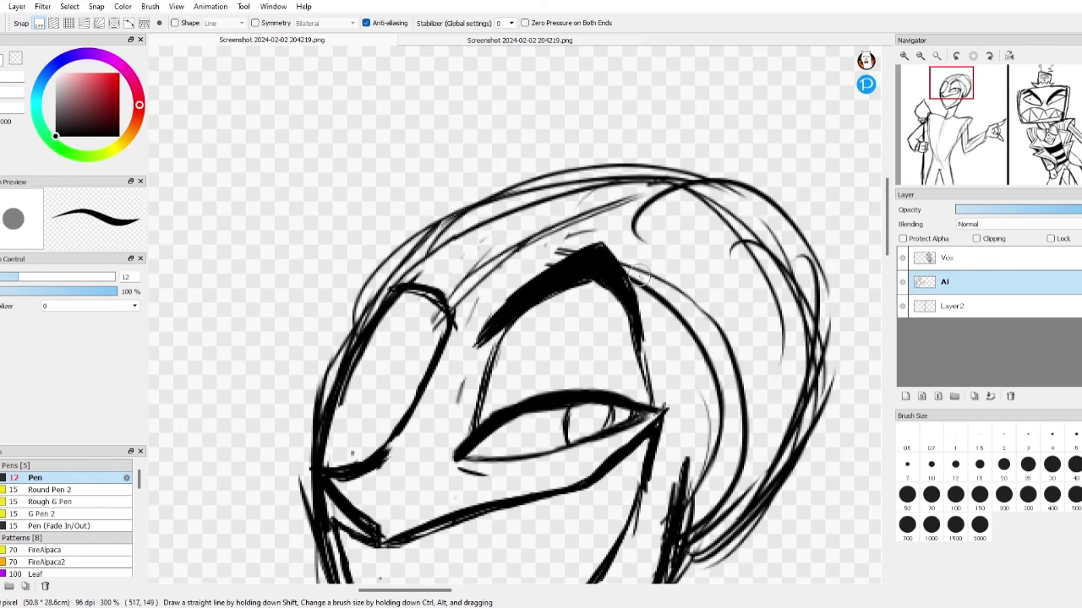
drag(644, 338, 649, 393)
scroll(576, 445, down, 3)
key(ctrl+Tab)
key(ctrl+Tab)
scroll(288, 357, up, 4)
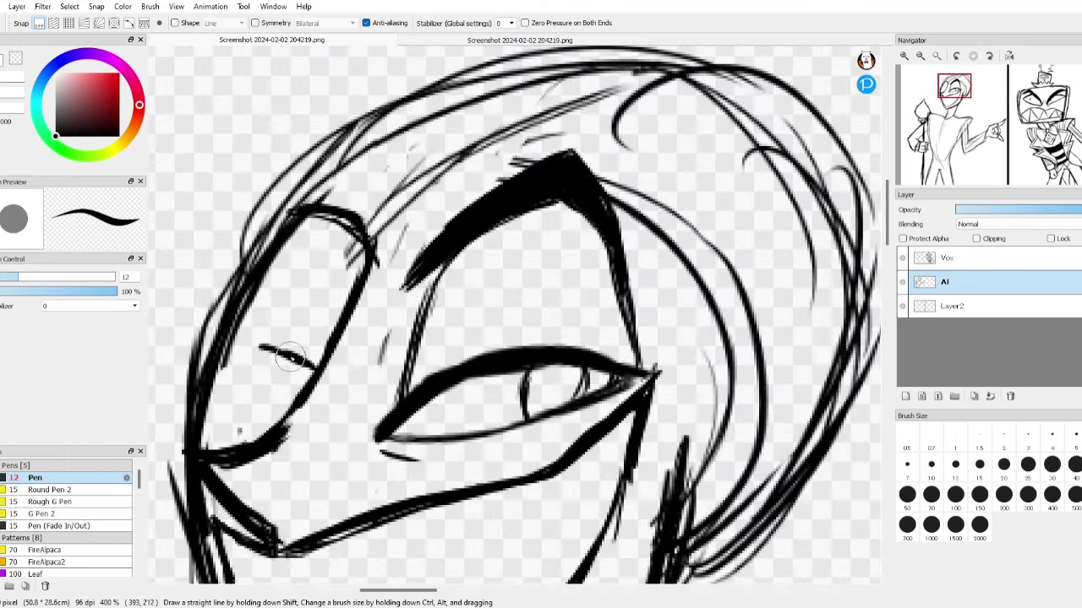
- Turn the oval at the face's left edge into the far eye with an upper lid, iris, and slanted brow
drag(316, 372, 199, 342)
key(ctrl+Tab)
key(ctrl+Tab)
mouse_move(247, 284)
mouse_down()
mouse_move(372, 242)
mouse_move(342, 262)
mouse_move(586, 109)
mouse_up()
key(ctrl+Tab)
key(ctrl+Tab)
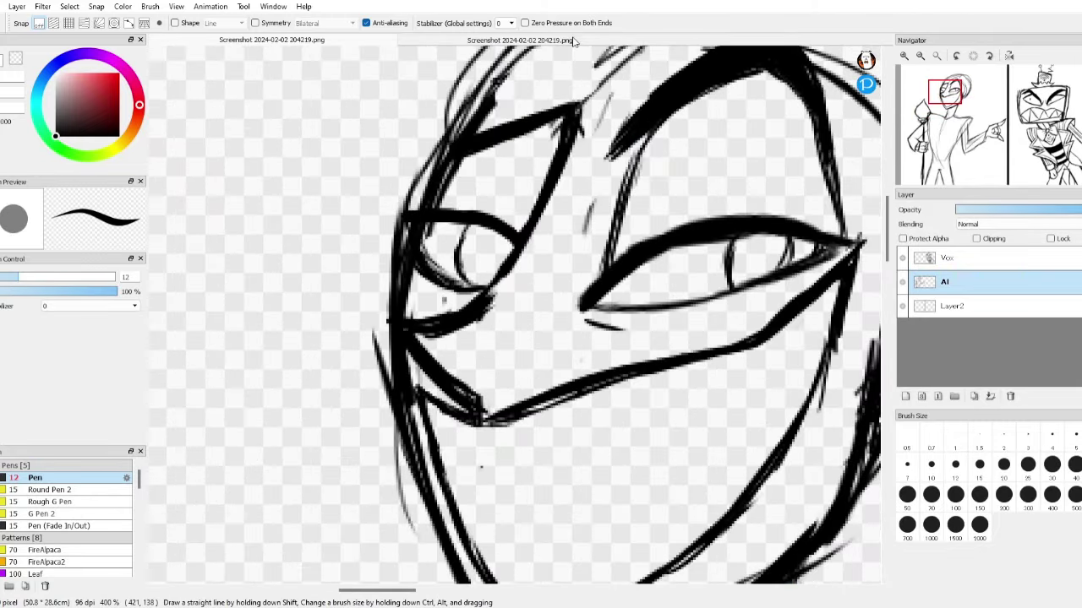
scroll(494, 286, down, 4)
scroll(415, 188, up, 3)
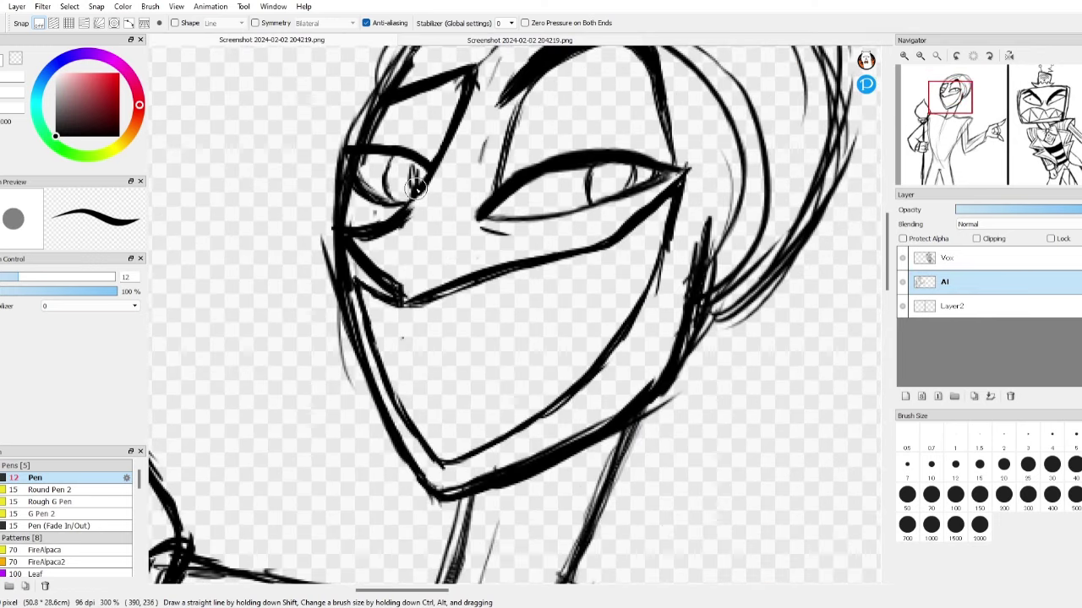
- Add slit pupils to the left figure's eyes and redraw the line under the far eye and the grin's left corner more cleanly
key(e)
mouse_move(394, 281)
mouse_down()
mouse_move(342, 222)
mouse_move(372, 237)
mouse_move(422, 200)
mouse_up()
key(b)
key(ctrl+Tab)
key(ctrl+Tab)
drag(333, 222, 407, 296)
key(e)
key(b)
mouse_move(355, 258)
mouse_down()
mouse_move(414, 300)
mouse_move(376, 323)
mouse_move(507, 279)
mouse_move(616, 300)
mouse_move(657, 261)
mouse_up()
- Erase the old guide lines inside the left figure's skull and around the brows, comparing with the reference picture
key(e)
scroll(507, 279, down, 3)
scroll(481, 283, up, 2)
key(ctrl+Tab)
key(ctrl+Tab)
scroll(382, 366, up, 1)
key(b)
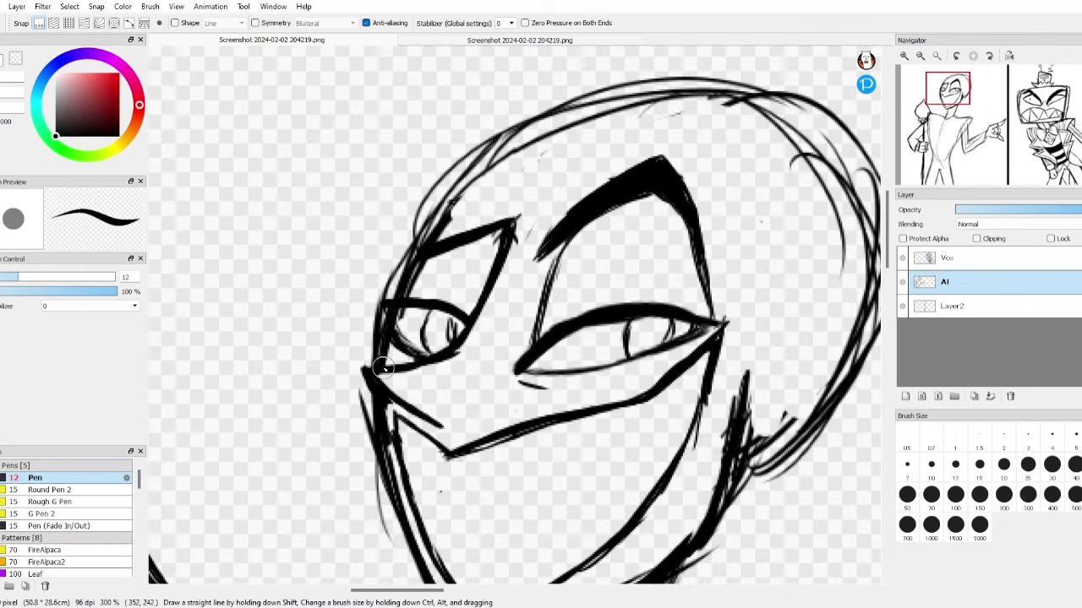
- Draw a small pointed oval sticking out from the face beside the far eye, with three tiny circles around it
drag(287, 355, 293, 372)
drag(292, 389, 301, 404)
scroll(298, 396, down, 3)
scroll(317, 279, up, 2)
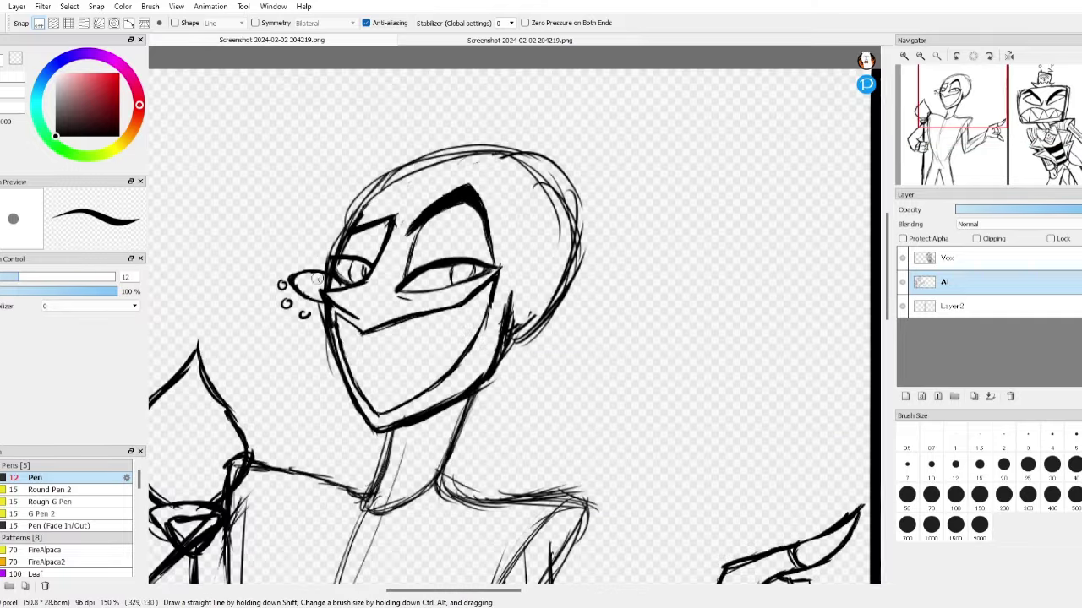
- Draw a zigzag row of sharp teeth across the inside of the left figure's grin, checking the reference picture
drag(439, 348, 443, 333)
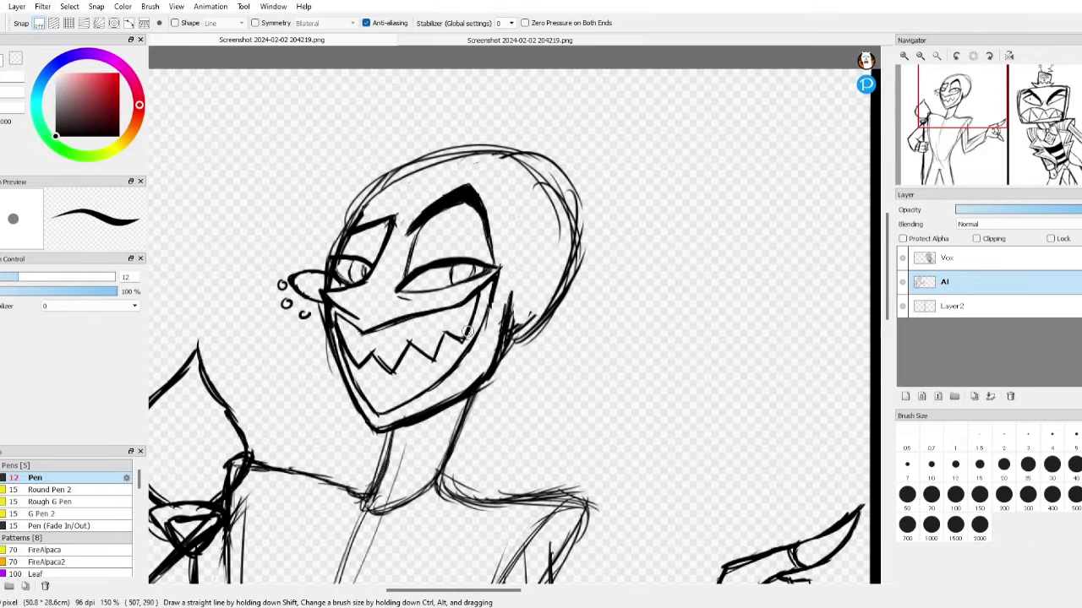
key(ctrl+Tab)
key(ctrl+Tab)
scroll(469, 325, down, 1)
key(ctrl+Tab)
key(ctrl+Tab)
scroll(460, 318, up, 1)
- Erase the stray guide lines around the left figure's neck, checking the reference picture
key(e)
scroll(473, 355, down, 2)
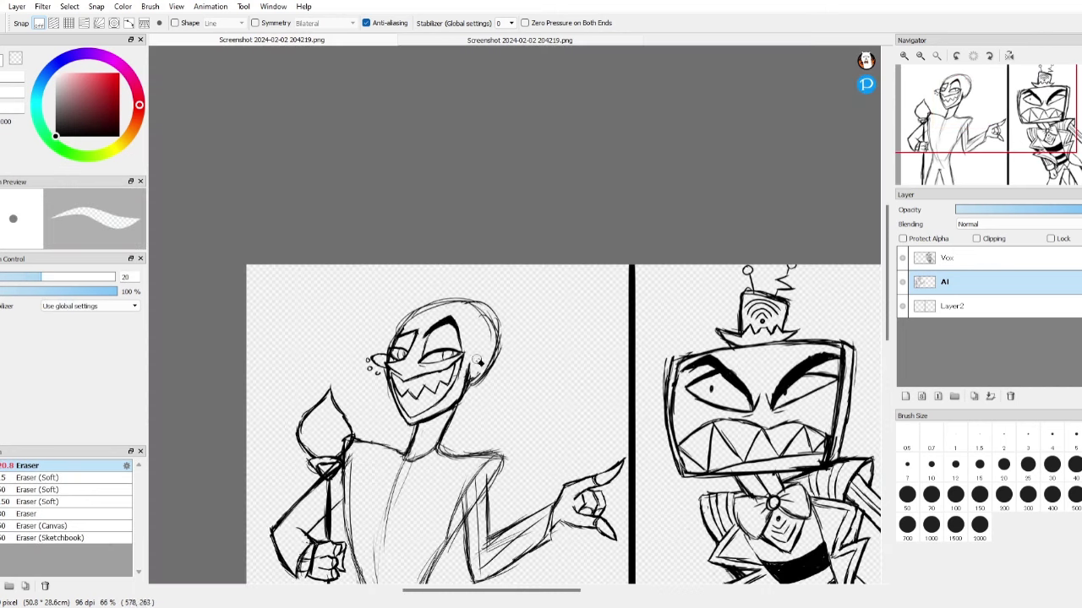
key(ctrl+Tab)
key(ctrl+Tab)
scroll(451, 348, up, 2)
- Draw a pointed forelock and the hair's top curve, then shrink the left figure and move it lower on the canvas
key(p)
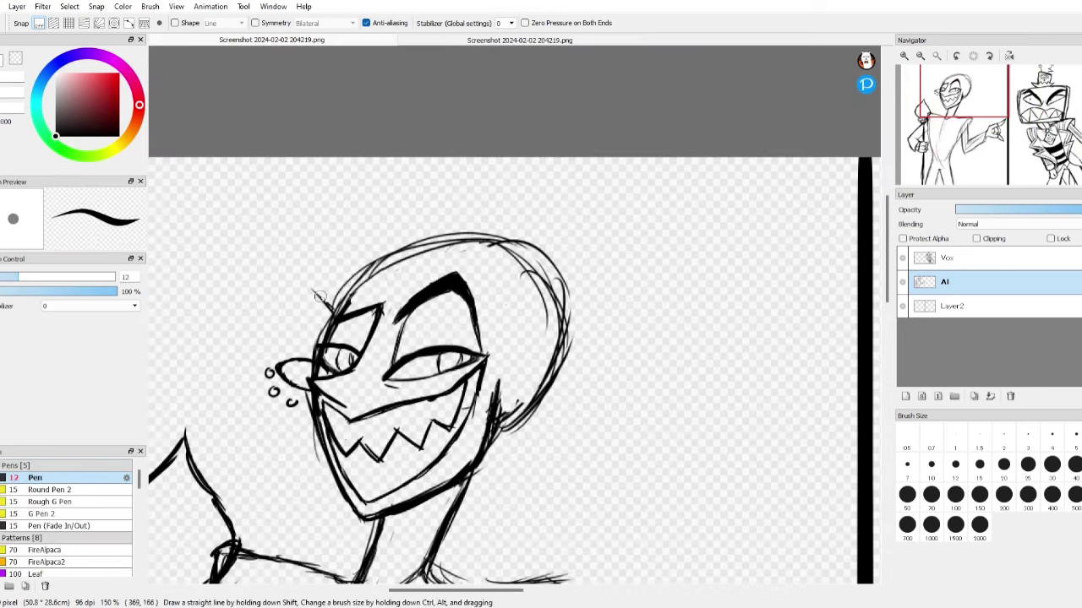
drag(330, 309, 279, 219)
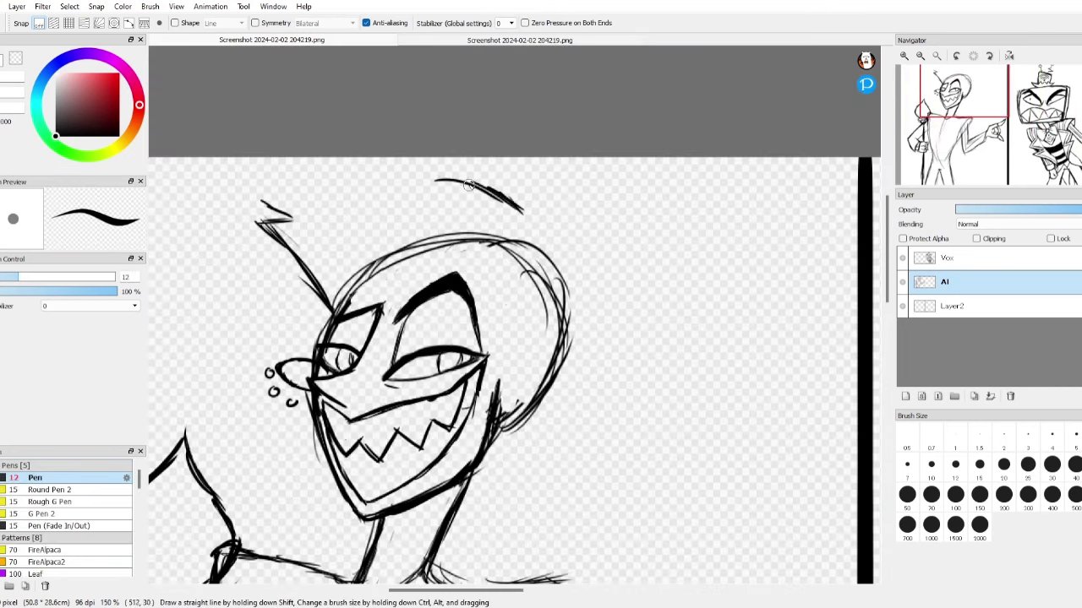
scroll(369, 243, down, 4)
key(ctrl+t)
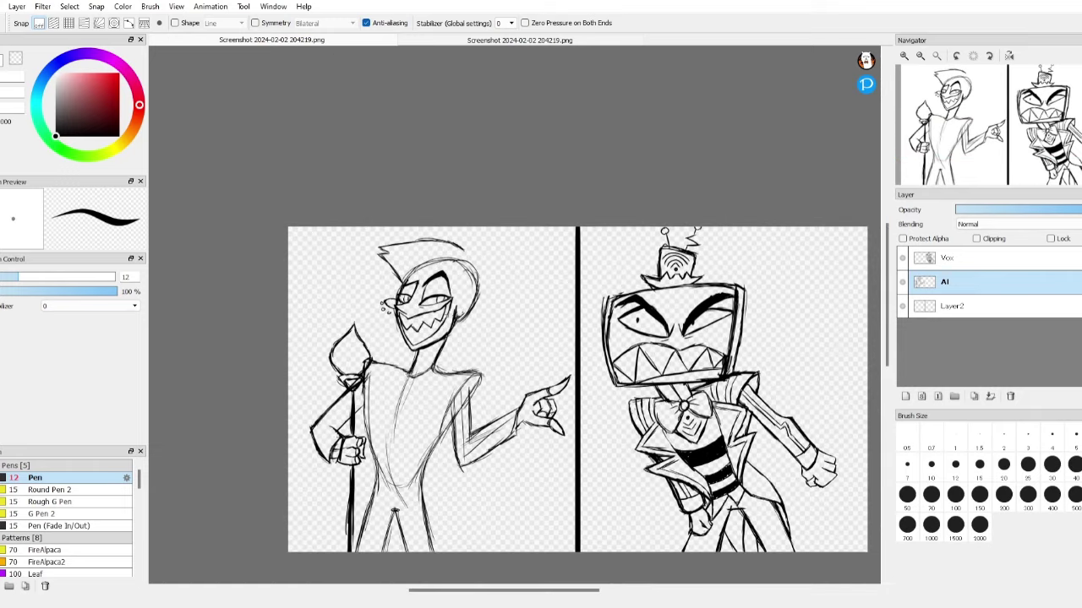
key(ctrl+t)
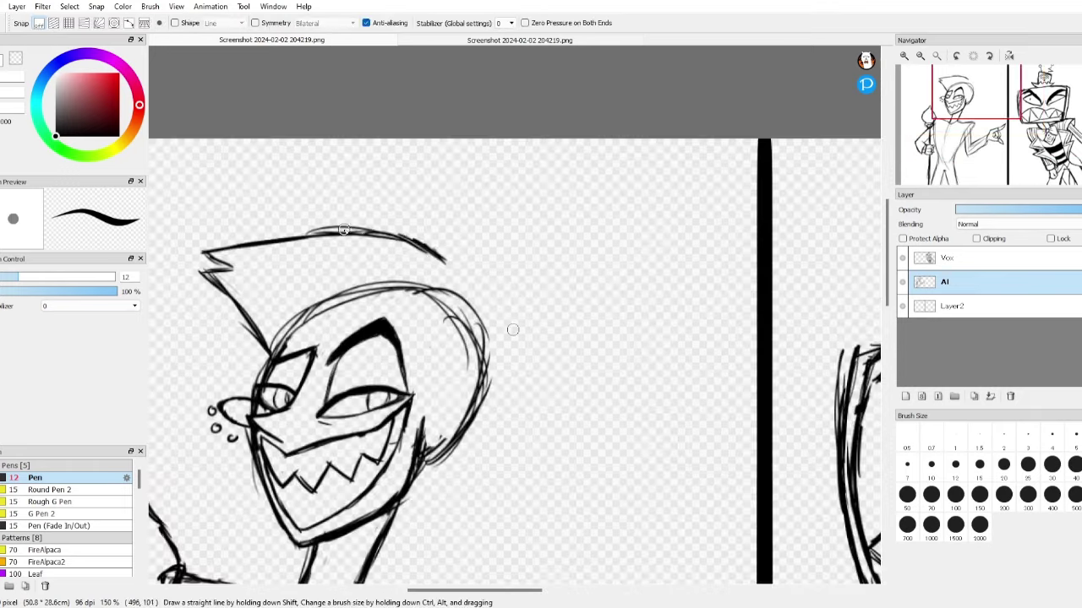
- Draw a spiky tuft at the back end of the hair's top line and erase the overlapping stroke ends
drag(372, 198, 461, 268)
key(e)
drag(418, 241, 447, 265)
key(b)
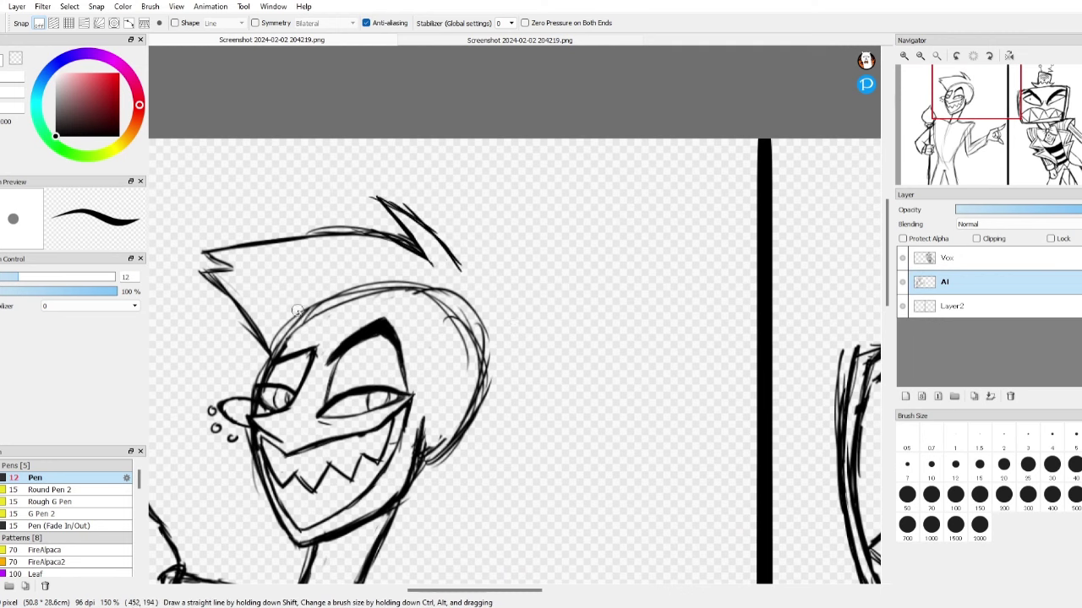
- Draw the fringe sweeping from the forelock across the forehead with inner strand lines, and erase the skull line showing through
drag(255, 289, 328, 314)
drag(330, 311, 450, 333)
mouse_move(325, 292)
mouse_down()
mouse_move(247, 276)
mouse_move(330, 295)
mouse_up()
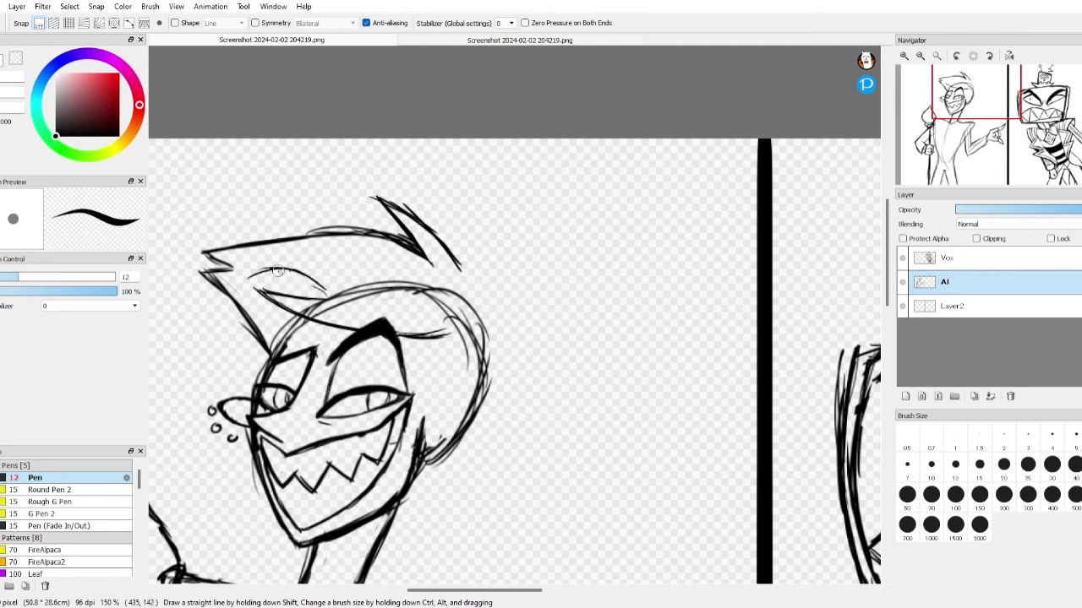
key(e)
drag(414, 292, 461, 295)
key(b)
drag(262, 272, 390, 279)
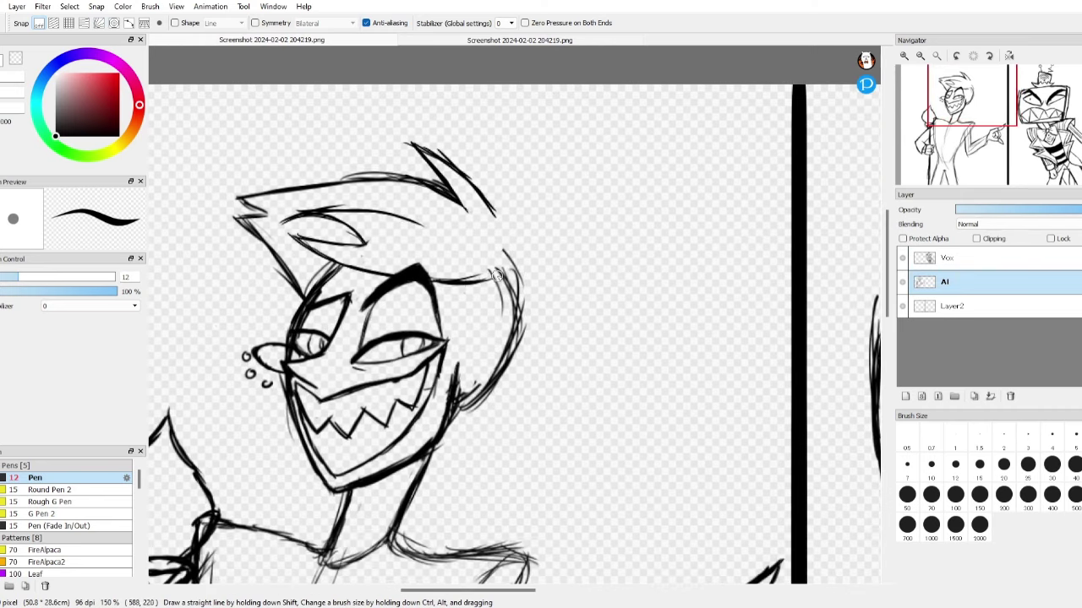
- Draw the side hair as jagged pointed locks hanging beside the jaw and erase the old back-of-head curve inside them
drag(462, 345, 438, 472)
drag(507, 270, 530, 387)
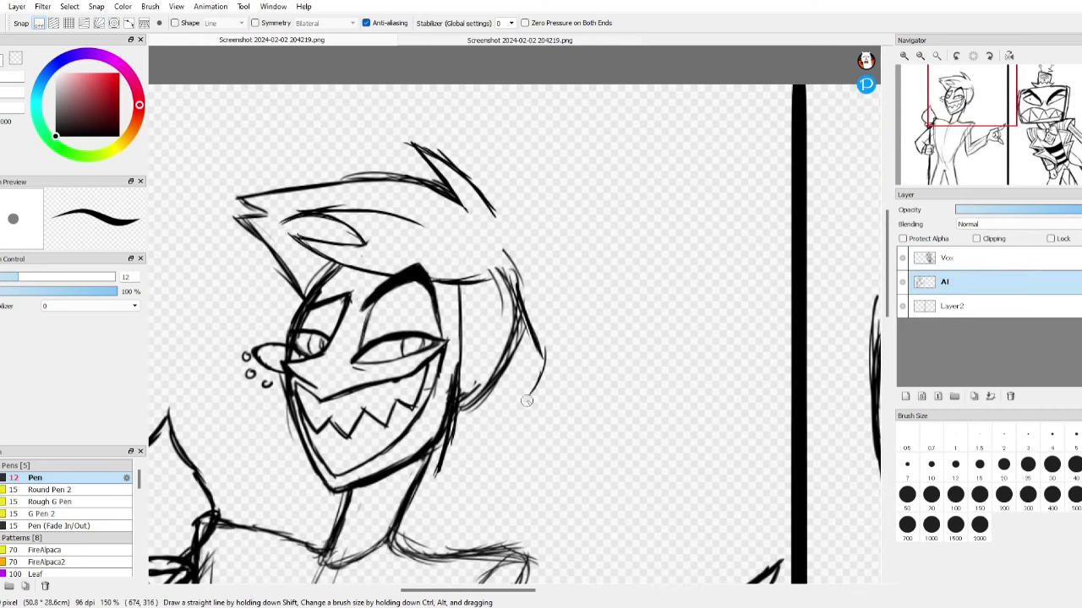
drag(489, 333, 497, 433)
drag(525, 342, 517, 409)
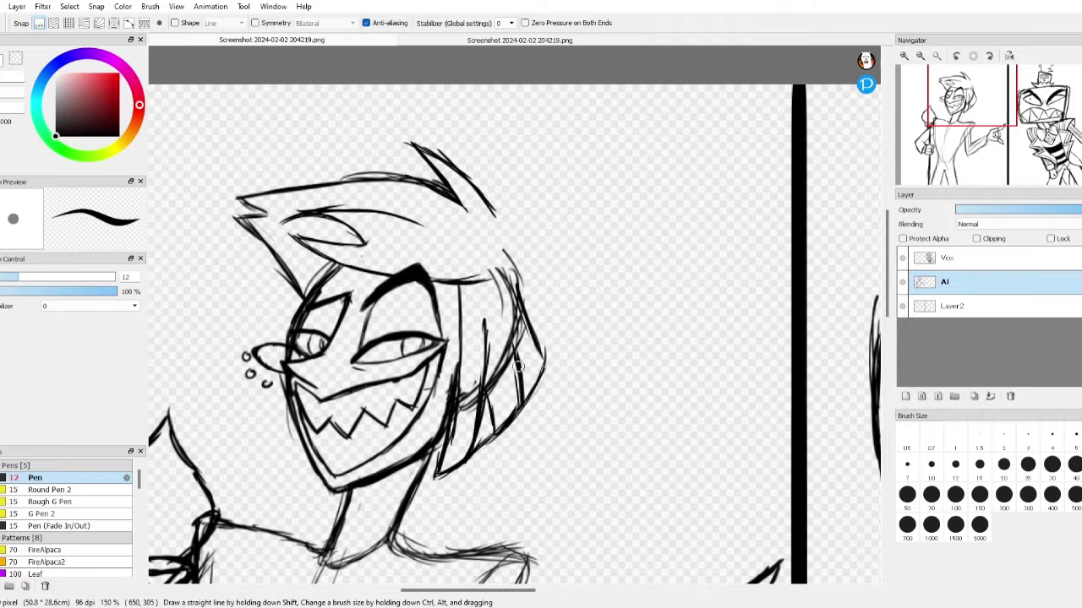
key(e)
drag(464, 382, 454, 420)
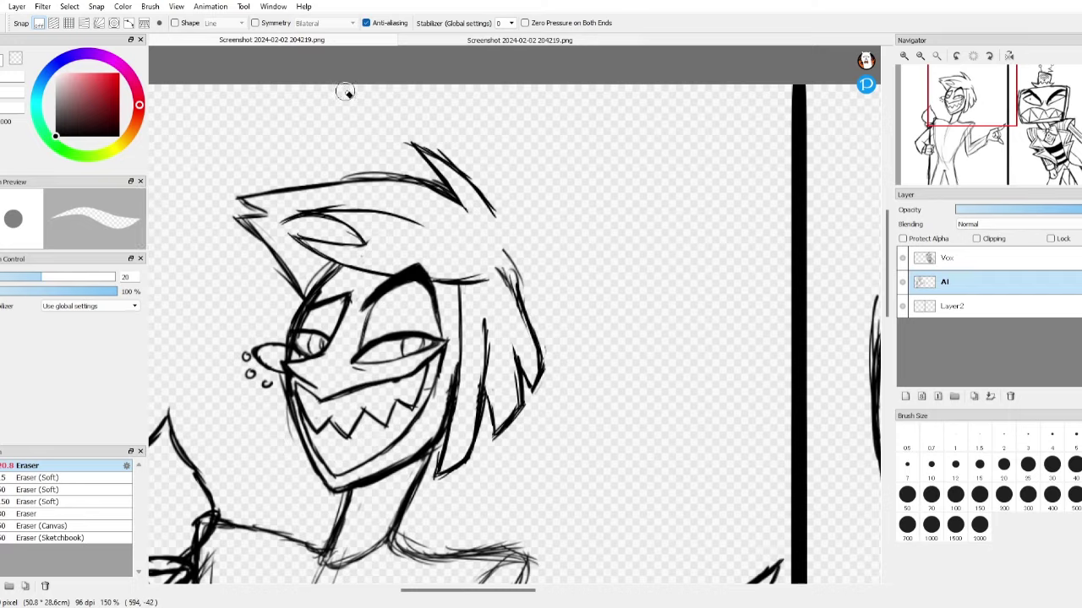
- Join the side hair to the upper tuft with a back contour line and erase the leftover strokes behind the head
key(b)
drag(514, 291, 486, 239)
drag(475, 193, 495, 227)
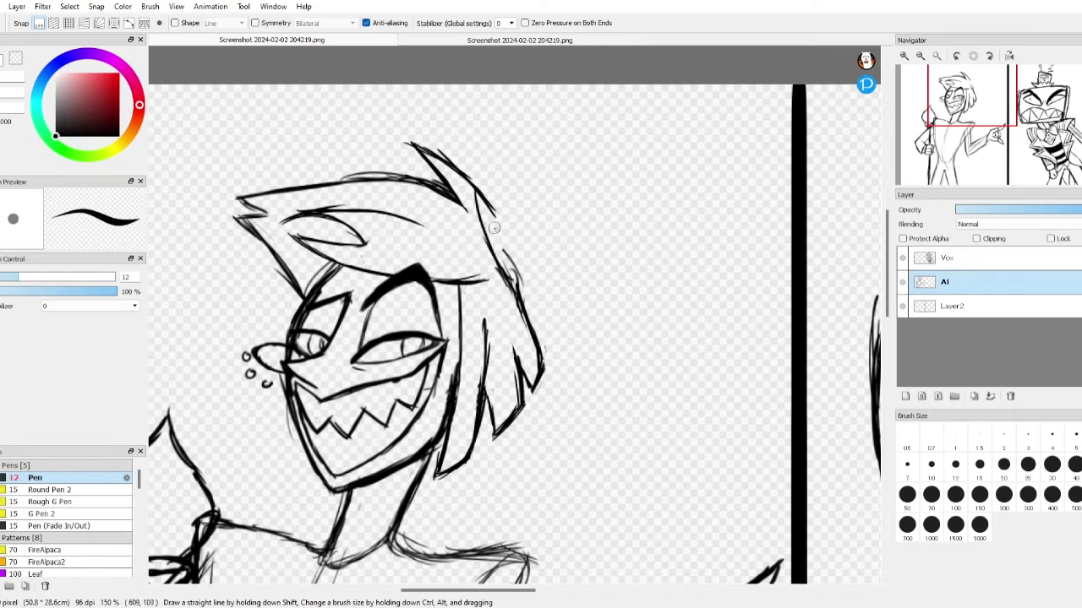
key(e)
mouse_move(500, 188)
mouse_down()
mouse_move(492, 85)
mouse_move(513, 287)
mouse_move(548, 323)
mouse_up()
key(b)
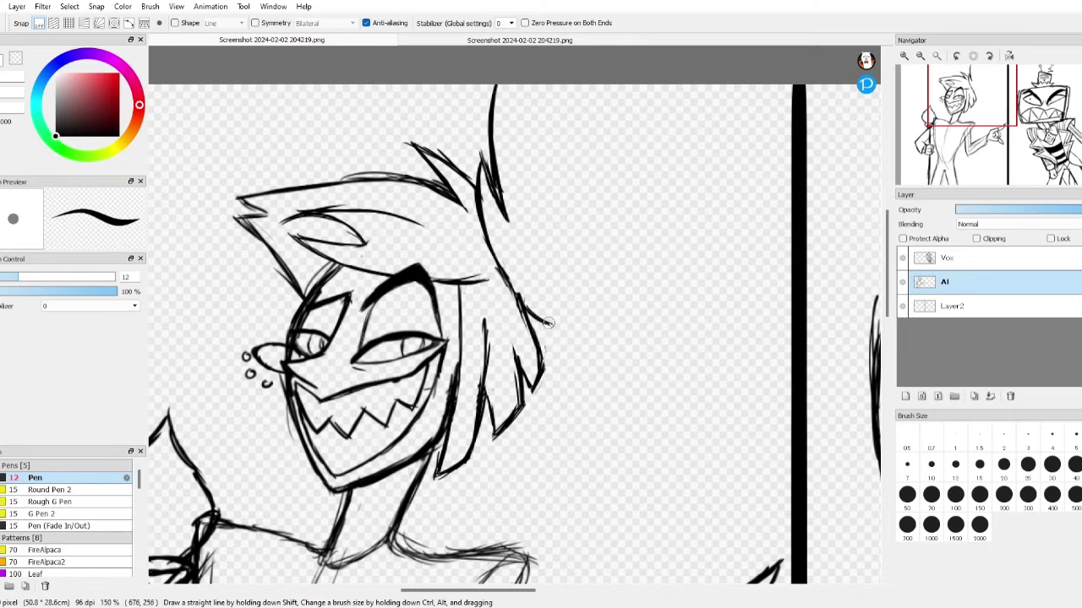
- Draw a tall ear above the back of the head, with its front and back edges and a jagged tuft at its base
scroll(427, 370, down, 5)
scroll(427, 369, up, 1)
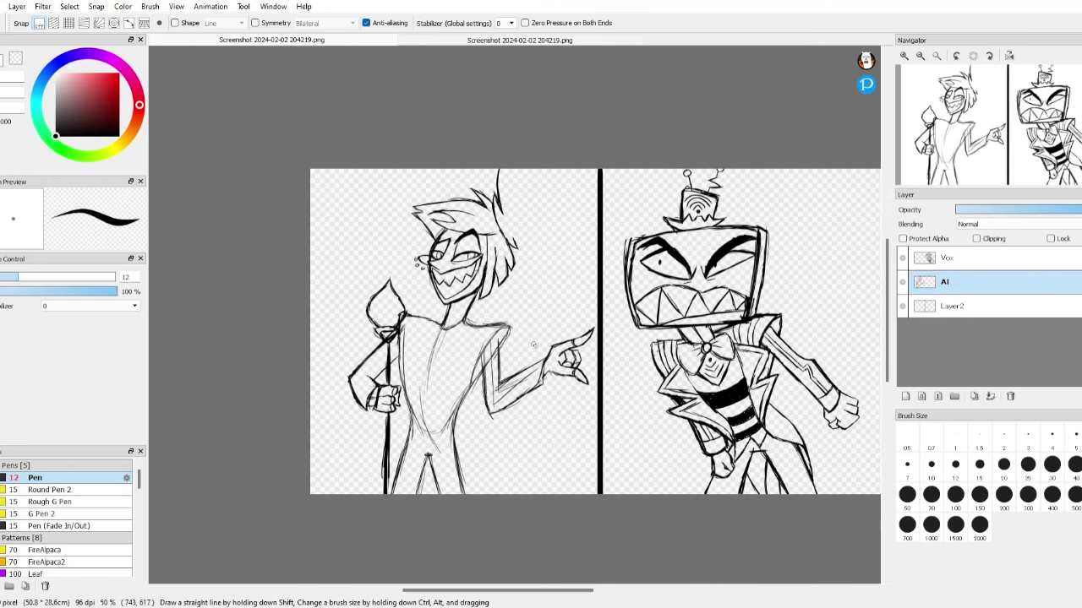
scroll(520, 208, up, 2)
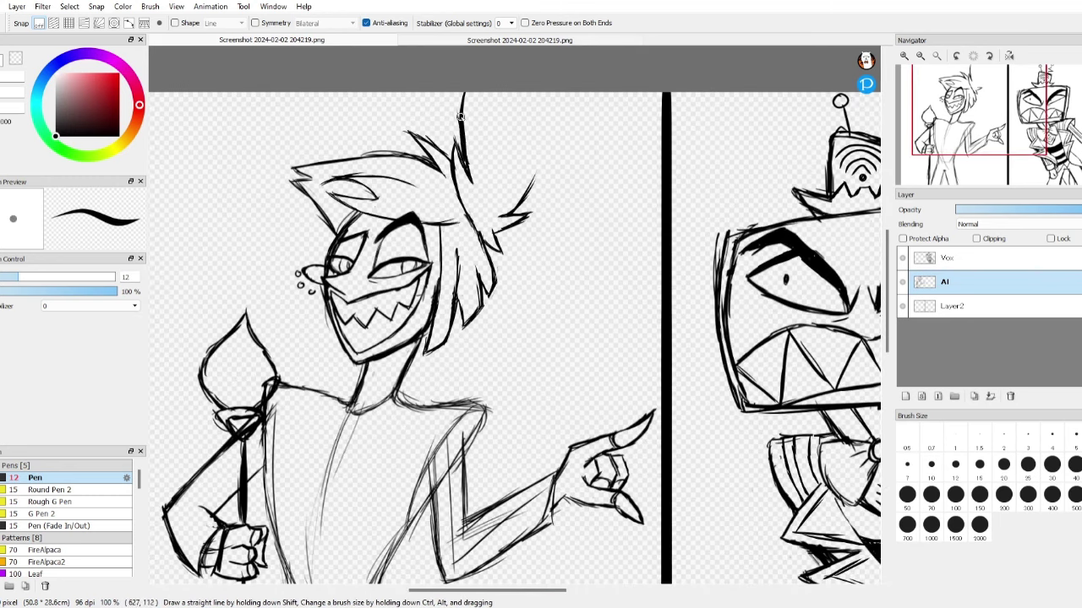
drag(464, 140, 454, 93)
- Scale the left figure down again and lower it to make room for the tall ear
scroll(509, 51, down, 2)
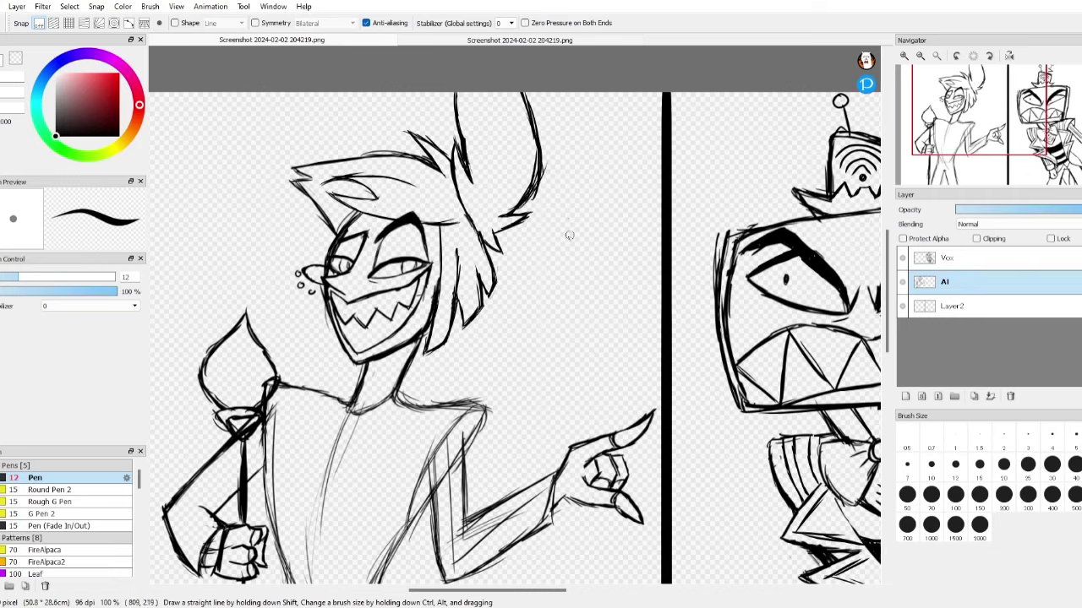
key(ctrl+t)
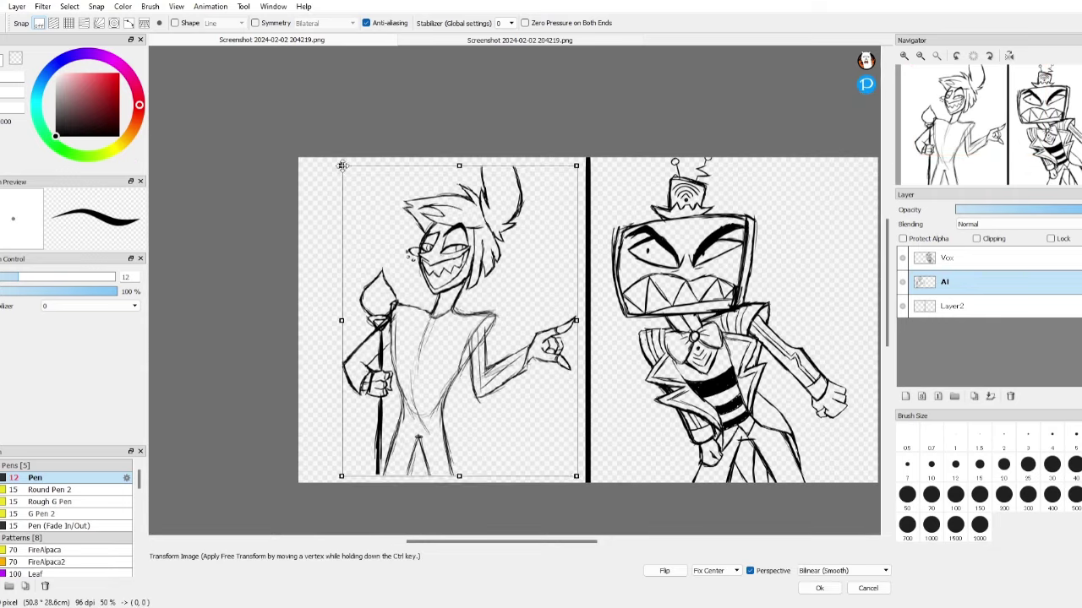
key(Escape)
scroll(595, 289, up, 1)
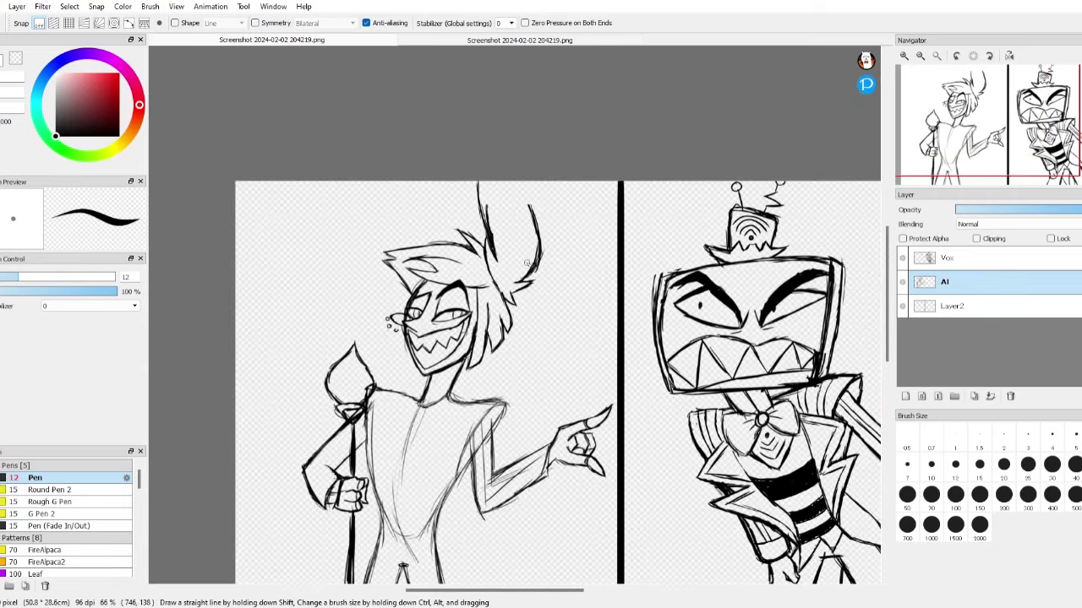
- Erase the loose strokes of the tall back ear and redraw its front and back edges as cleaner curves
key(e)
scroll(485, 123, up, 3)
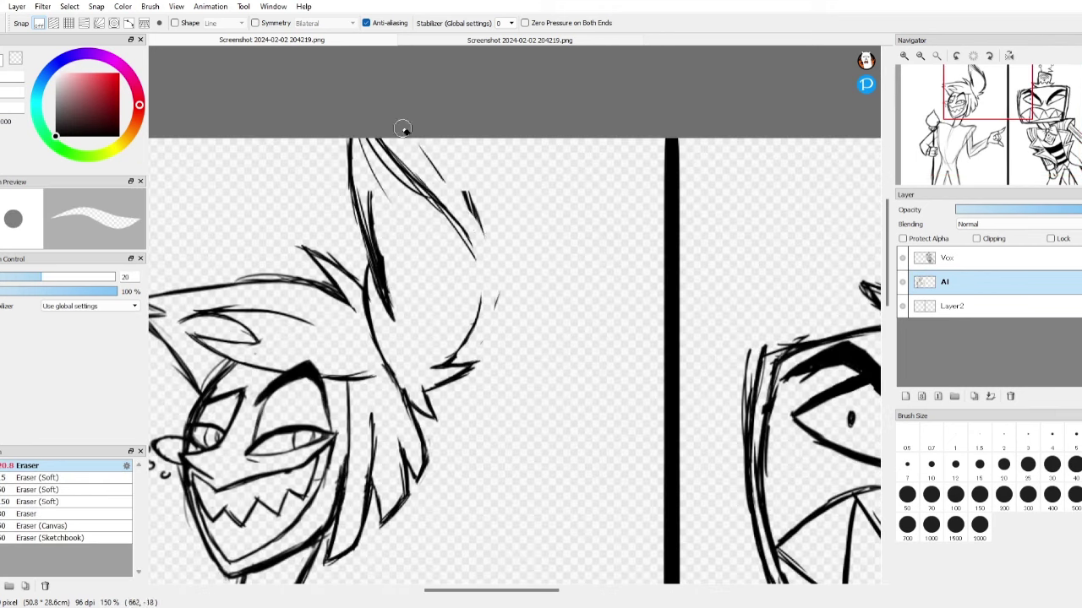
key(b)
drag(355, 188, 372, 293)
key(e)
key(b)
drag(393, 164, 478, 264)
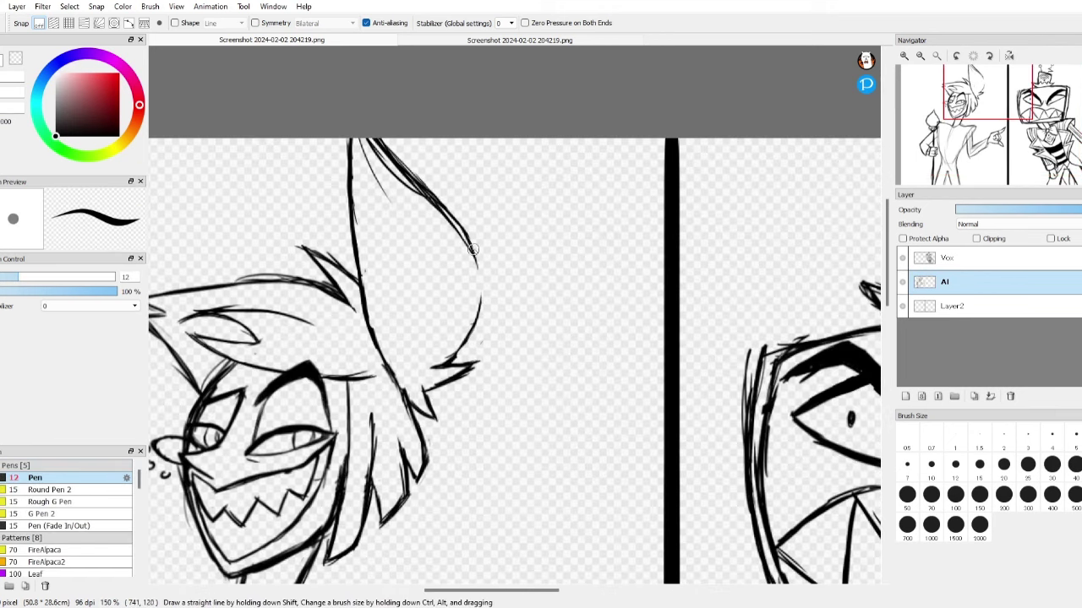
drag(480, 222, 460, 343)
- Add a jagged tuft at the front base of the tall ear and erase the strokes overlapping its root
scroll(460, 344, down, 2)
scroll(358, 379, up, 4)
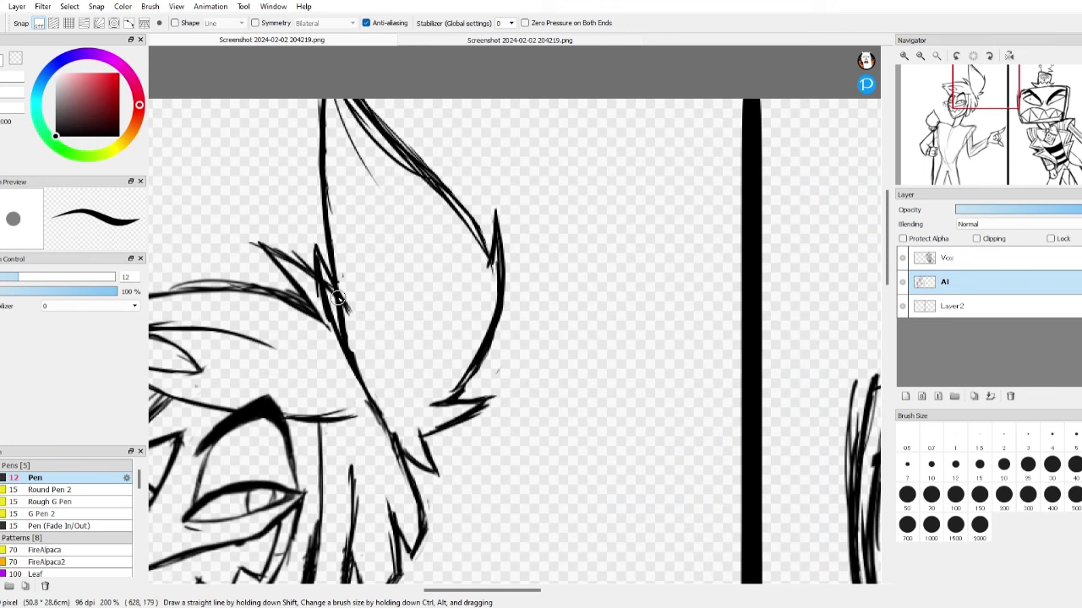
key(e)
mouse_move(336, 296)
mouse_down()
mouse_move(348, 343)
mouse_move(371, 357)
mouse_up()
key(b)
scroll(507, 316, down, 4)
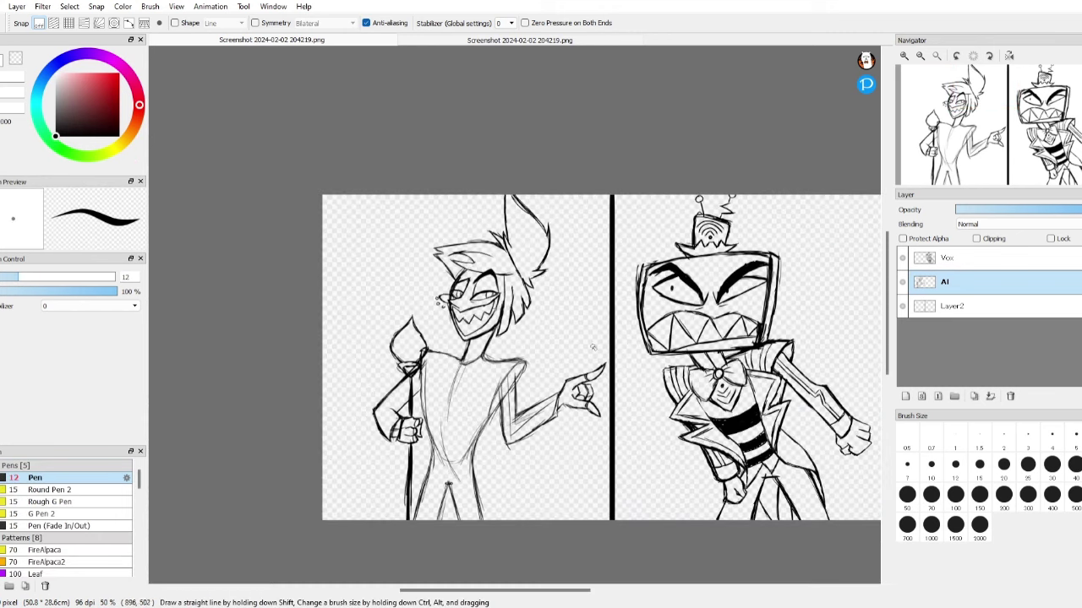
scroll(485, 241, up, 3)
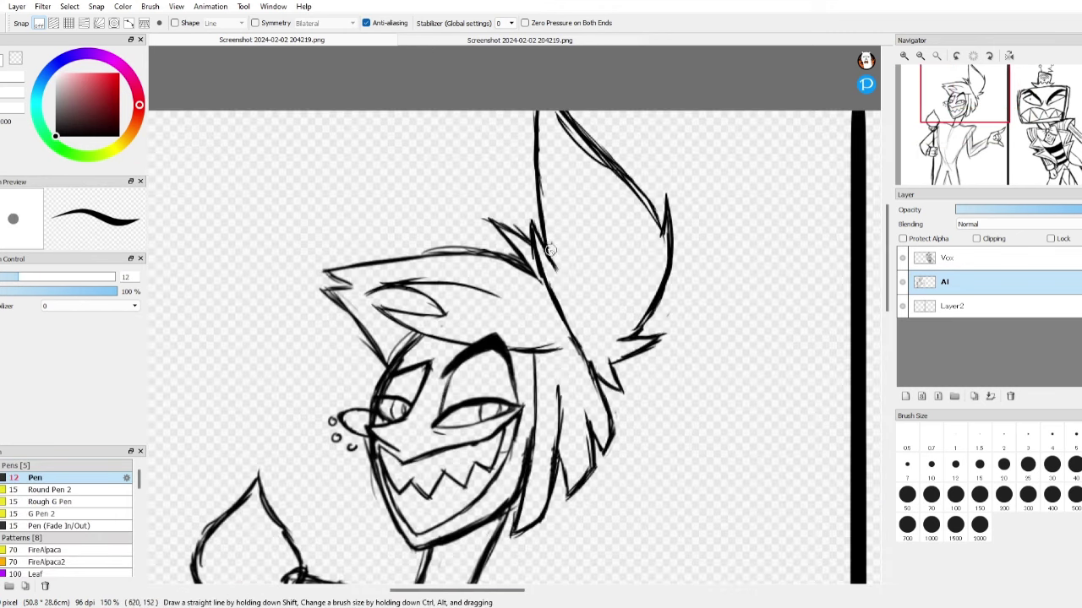
- Reshape the back ear's front edge and draw a second tall ear above the forehead hair with a notched front edge
key(e)
mouse_move(531, 178)
mouse_down()
mouse_move(520, 112)
mouse_move(545, 211)
mouse_up()
key(b)
drag(463, 211, 519, 245)
key(e)
key(b)
drag(470, 213, 448, 182)
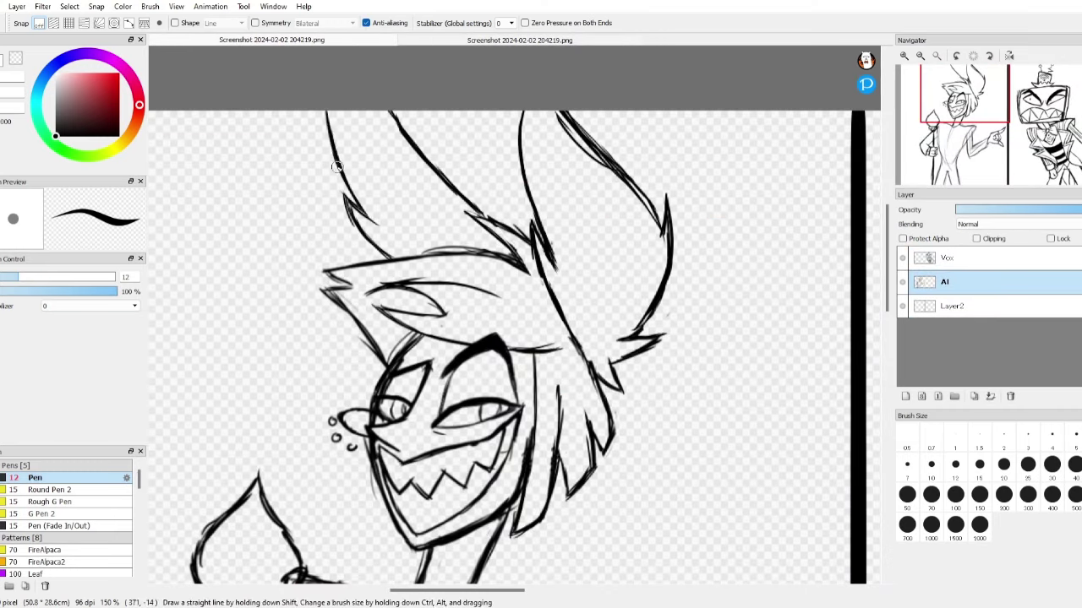
- Check the reference picture and draw jagged hair locks along the front side of the left figure's face
scroll(335, 166, down, 4)
click(473, 39)
click(369, 40)
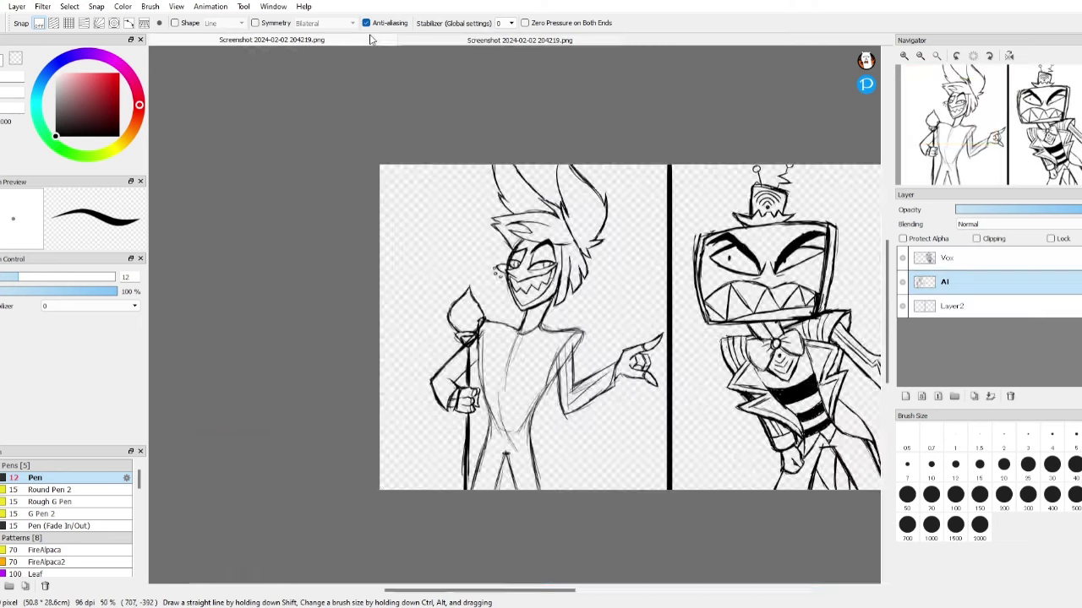
scroll(507, 271, up, 4)
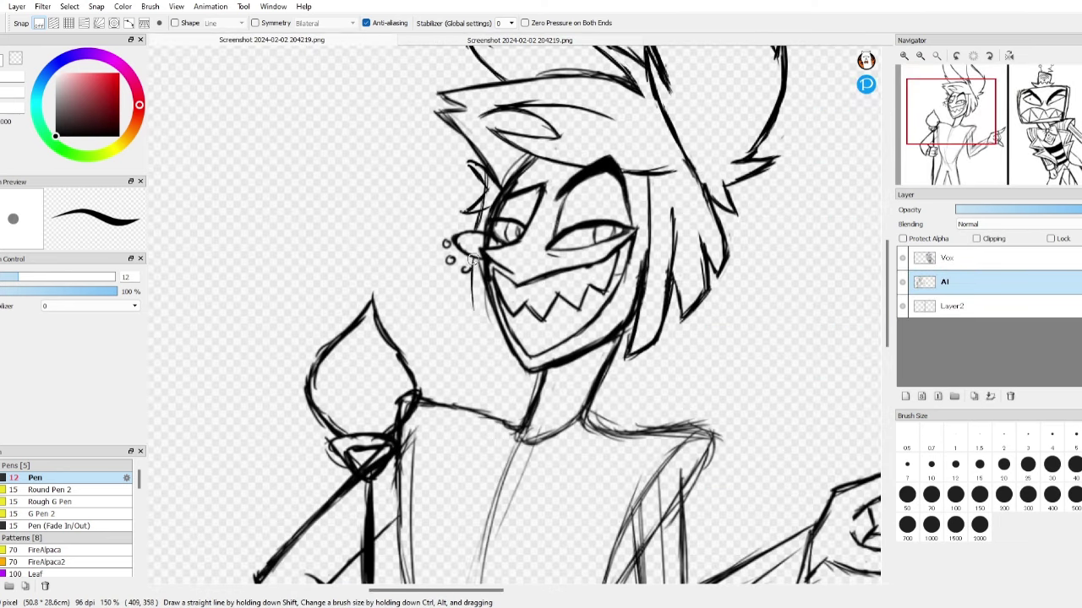
scroll(498, 332, down, 3)
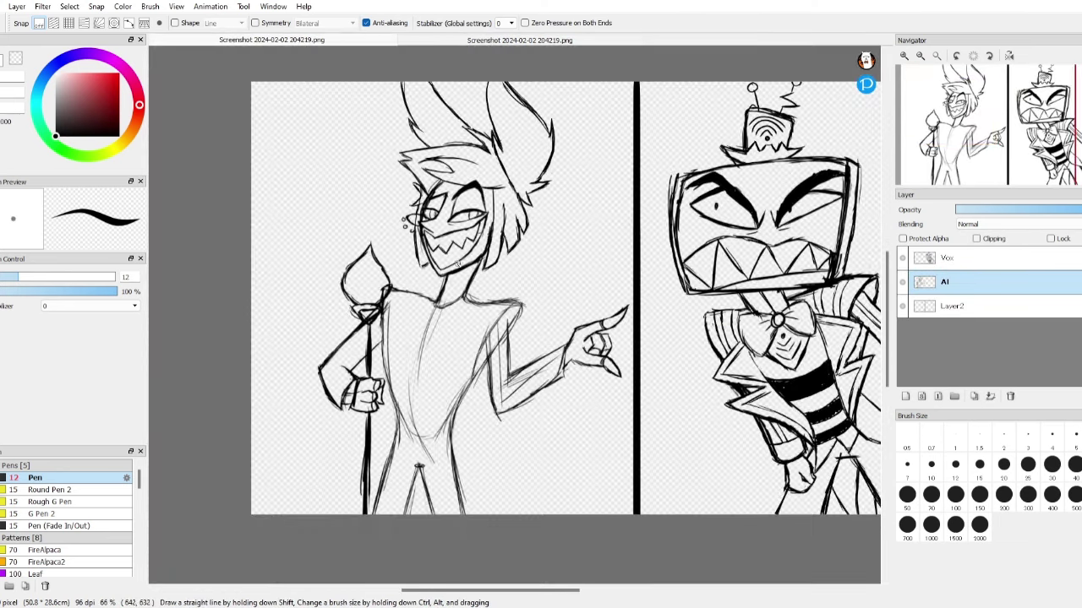
- Outline the pointed shoulder and armhole over the outstretched arm and draw a bow tie with a round knot at the neck
scroll(457, 264, up, 3)
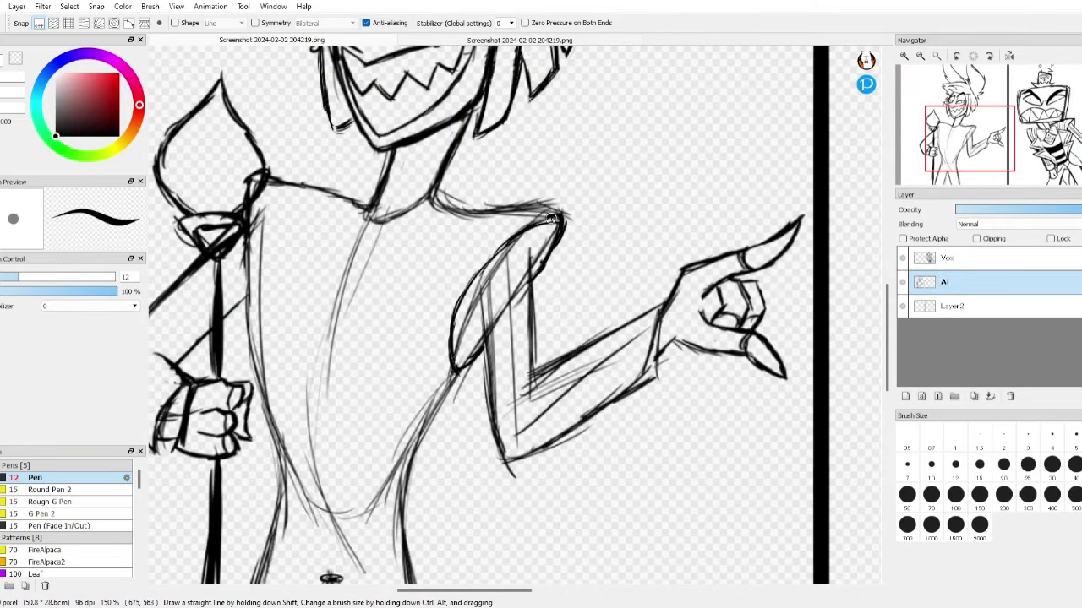
drag(550, 218, 457, 363)
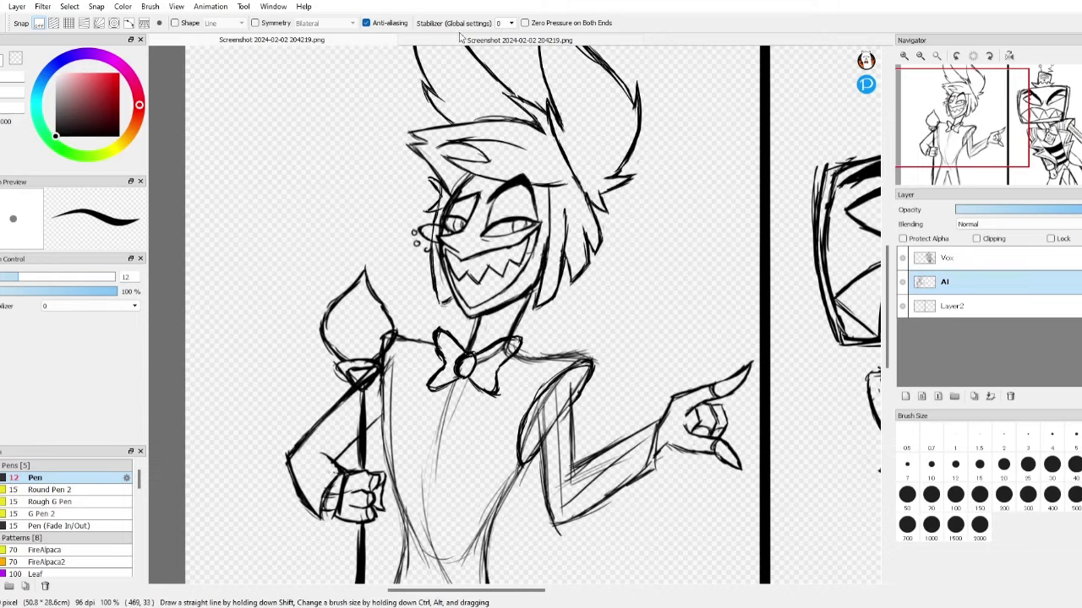
click(320, 42)
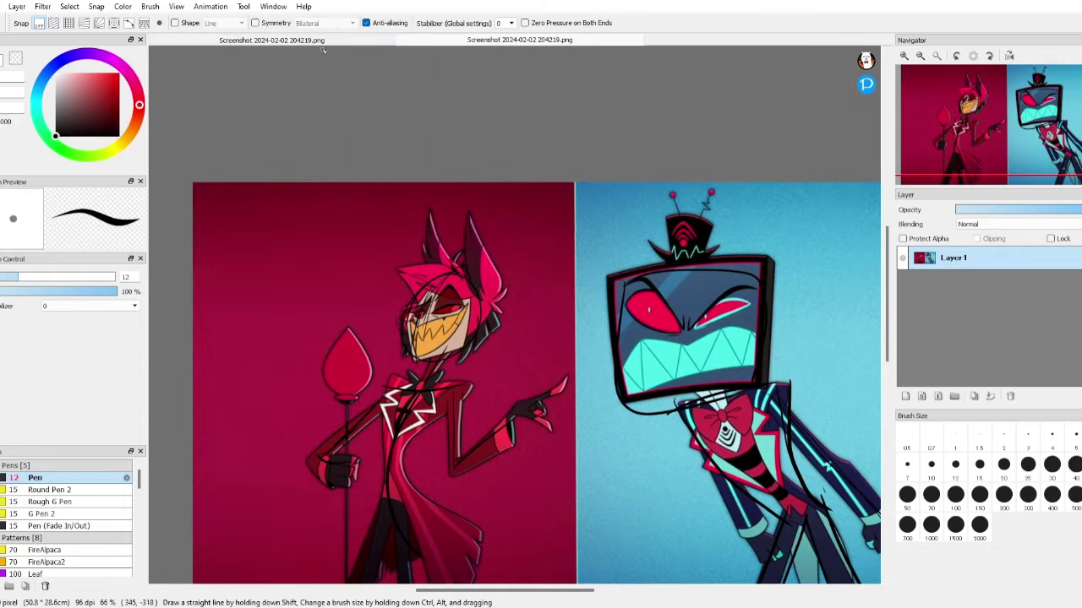
click(519, 40)
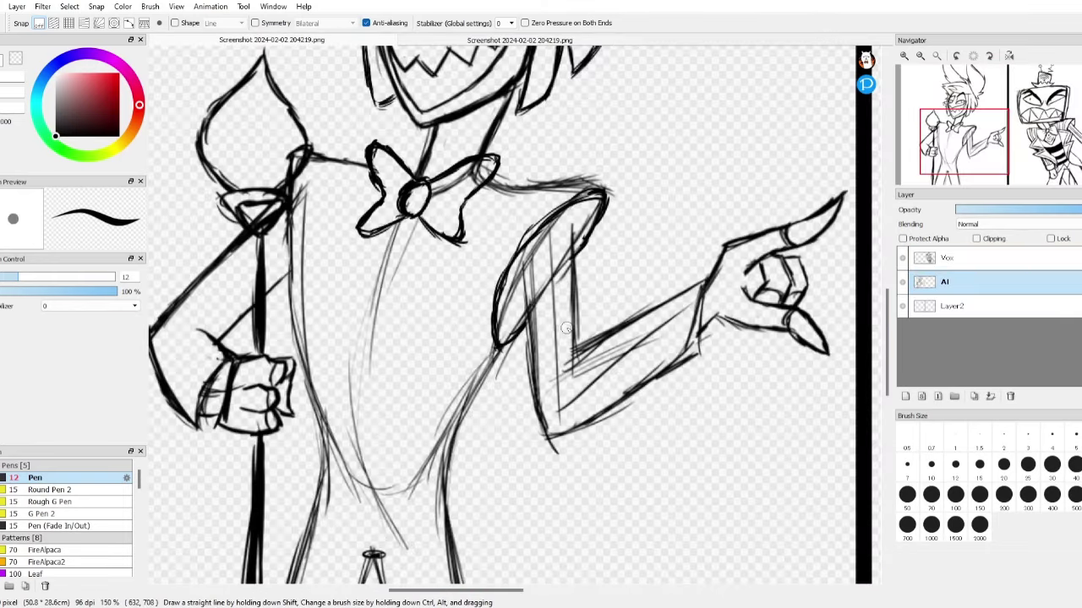
- Draw the upper lapel edge and a narrow V-shaped shirt front with a dark crossband below the bow tie
drag(463, 212, 504, 282)
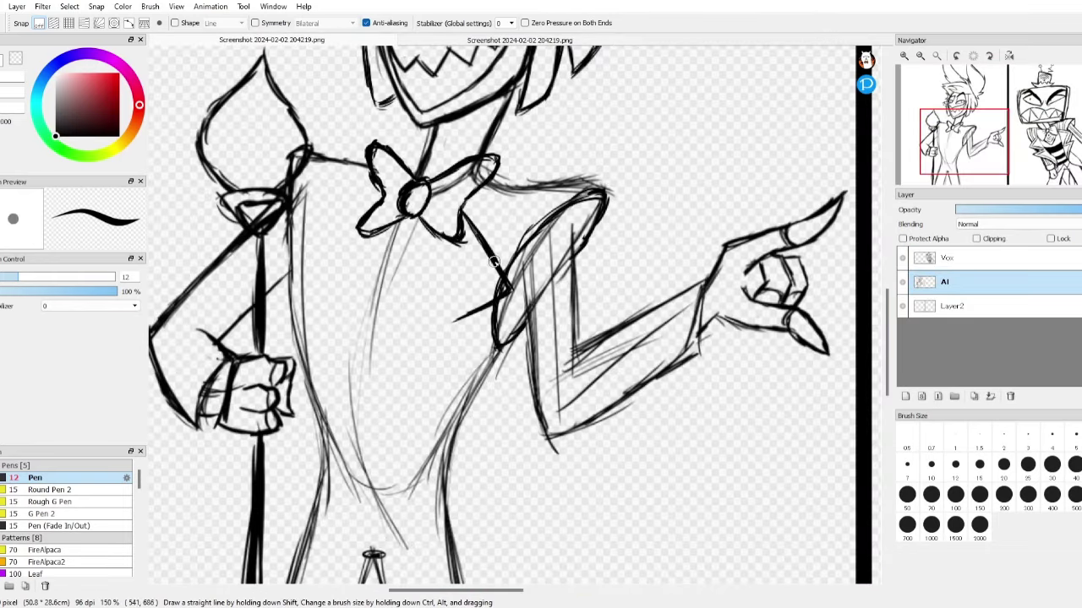
key(ctrl+Tab)
key(ctrl+Tab)
drag(357, 235, 360, 277)
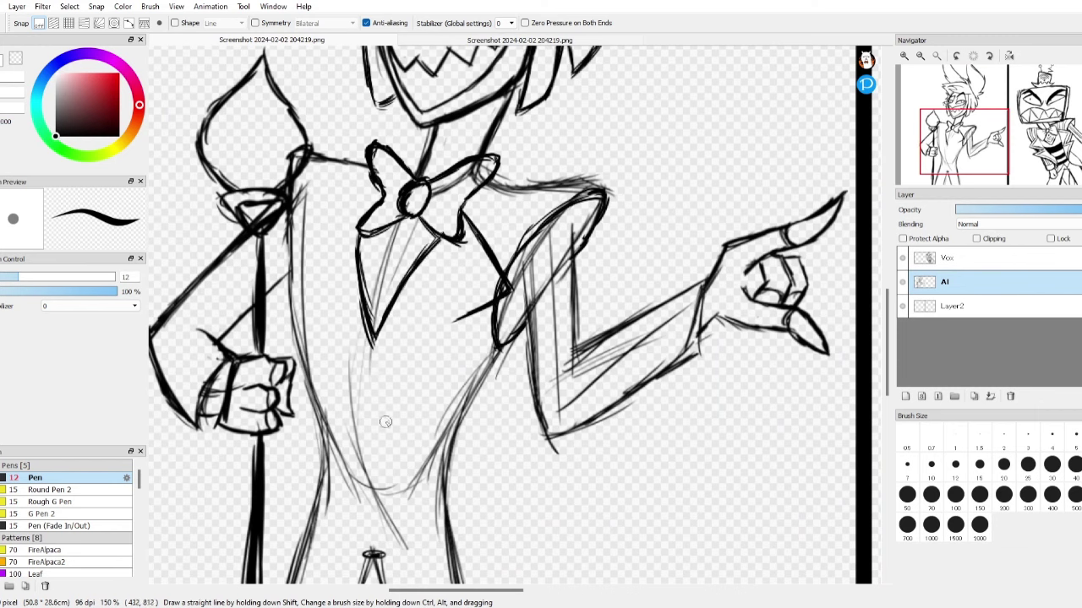
key(ctrl+Tab)
key(ctrl+Tab)
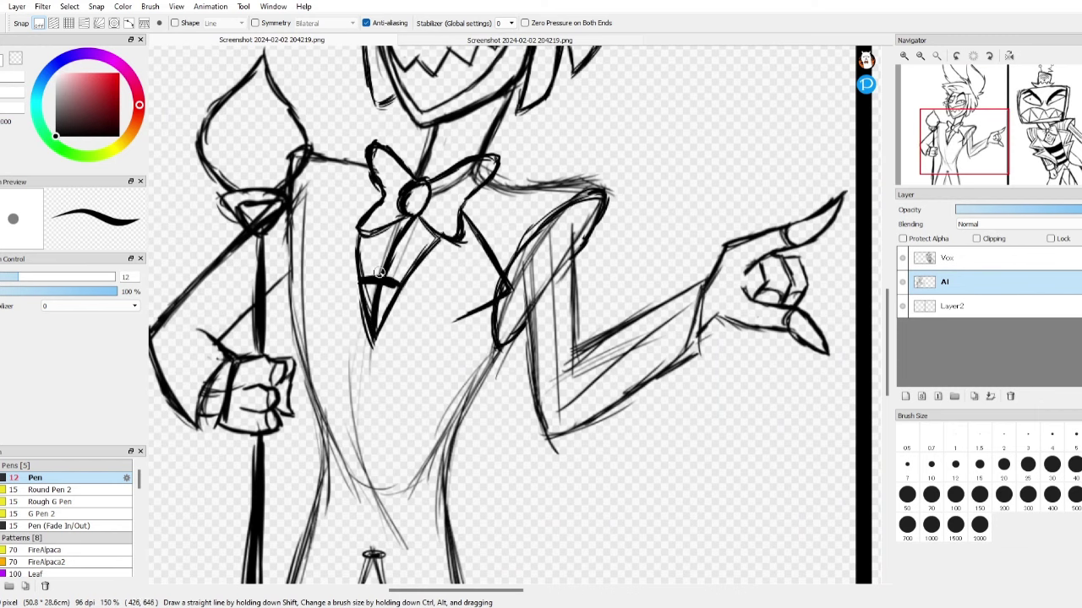
- Draw the coat's front edge down from the shirt point and its back edge curving in at the waist
key(ctrl+Tab)
key(ctrl+Tab)
key(ctrl+Tab)
drag(407, 281, 386, 388)
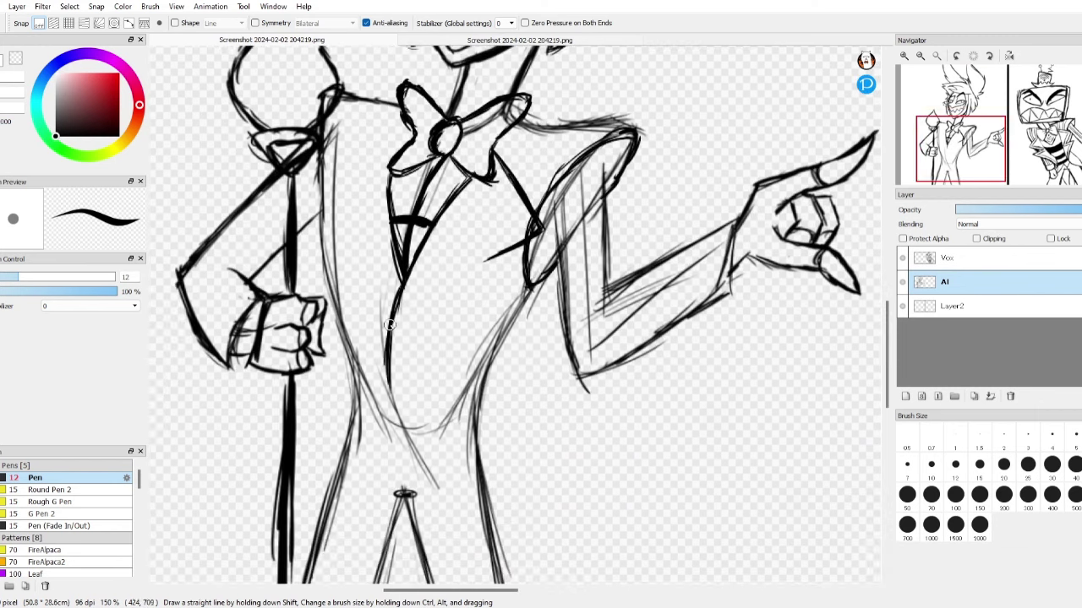
key(ctrl+Tab)
key(ctrl+Tab)
drag(483, 365, 507, 508)
scroll(507, 474, down, 3)
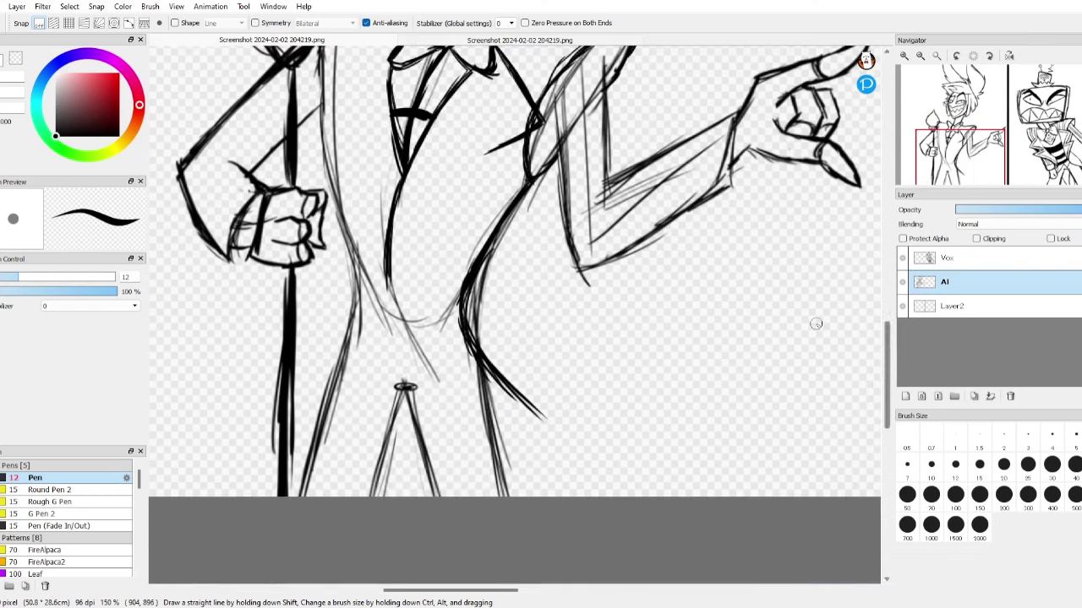
- Draw the flared coat tail sweeping out behind the legs, closing its corner and extending the front edge to the canvas bottom
key(ctrl+Tab)
key(ctrl+Tab)
drag(470, 228, 607, 375)
drag(505, 319, 626, 385)
mouse_move(469, 238)
mouse_down()
mouse_move(683, 390)
mouse_move(709, 443)
mouse_up()
scroll(591, 439, down, 3)
scroll(580, 464, up, 4)
mouse_move(507, 480)
mouse_down()
mouse_move(372, 279)
mouse_move(334, 184)
mouse_up()
- Erase the old leg lines inside the coat tail and the extra strokes along its waist curve
key(e)
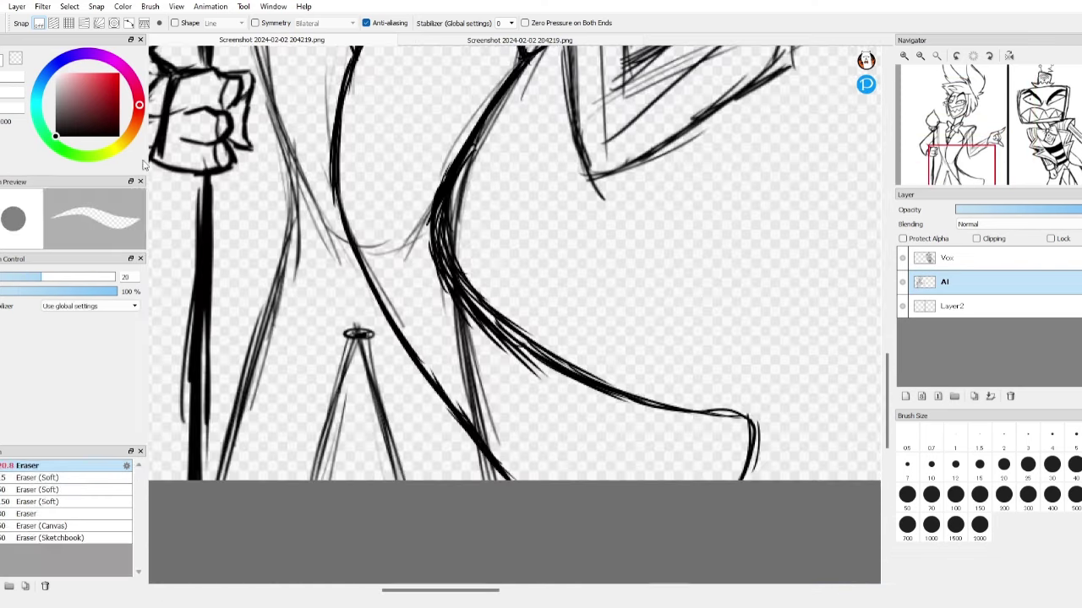
drag(490, 444, 408, 224)
mouse_move(536, 379)
mouse_down()
mouse_move(549, 354)
mouse_move(488, 156)
mouse_up()
key(b)
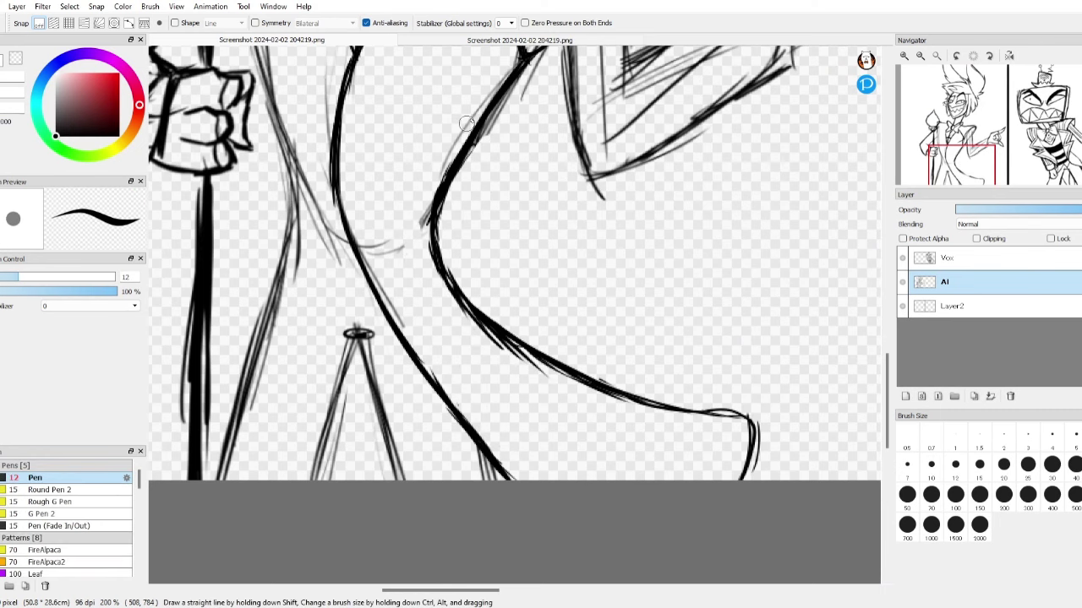
scroll(507, 253, down, 2)
- Draw the zigzag notch and lower edge of the lapel down to the coat front, checking against the reference picture
click(568, 41)
click(571, 42)
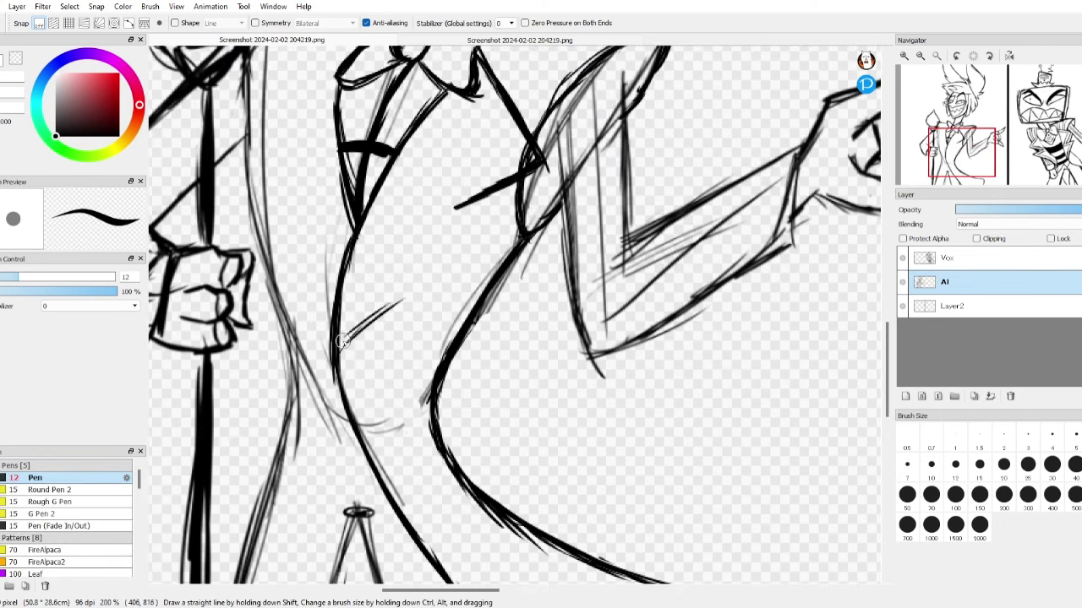
scroll(673, 113, down, 2)
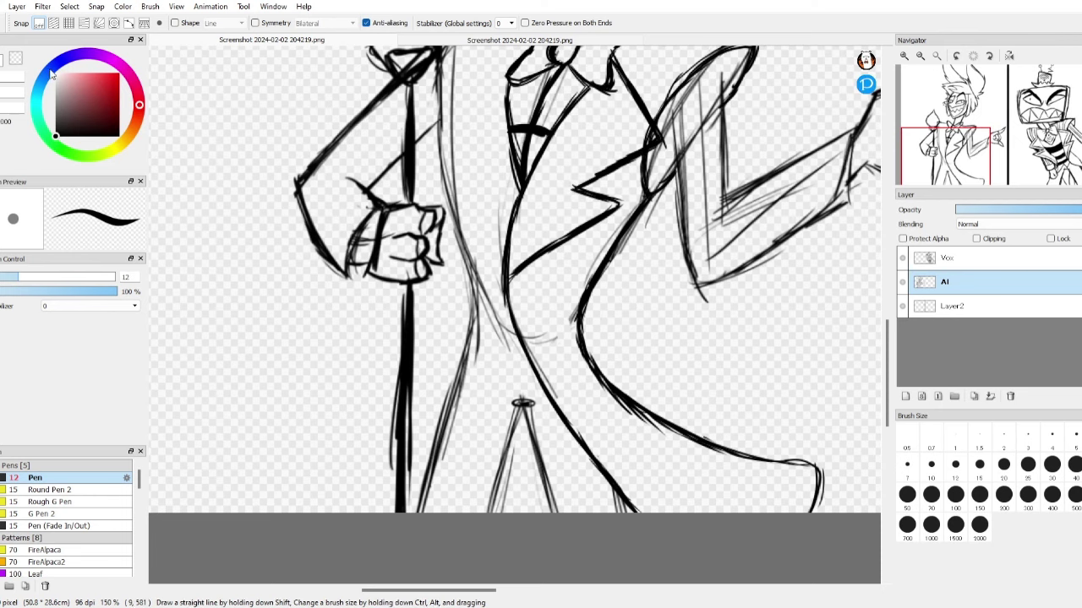
scroll(641, 169, up, 3)
key(e)
scroll(641, 169, down, 2)
click(520, 40)
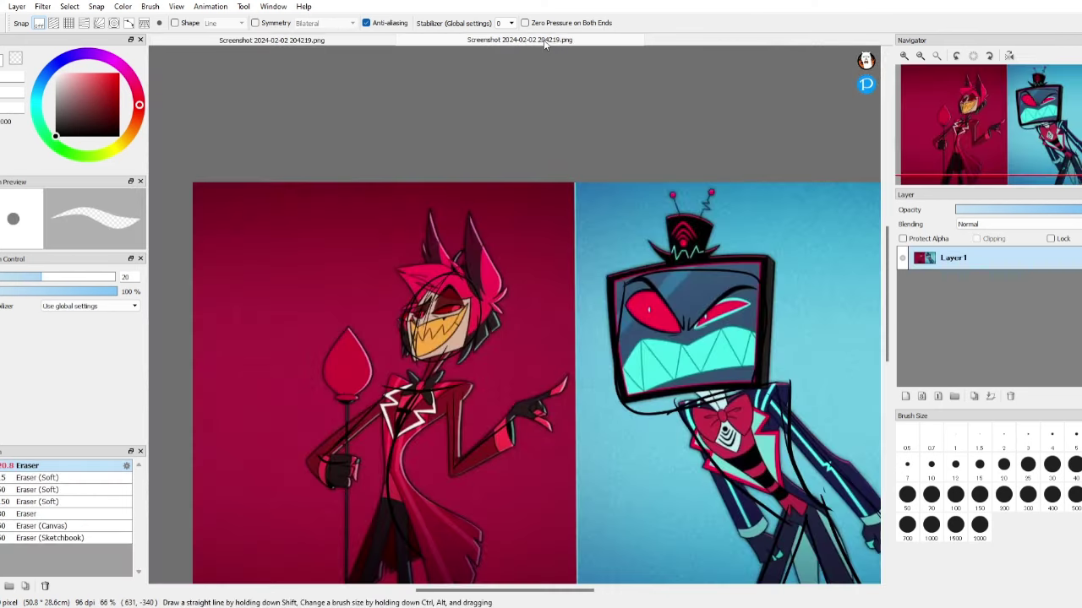
click(271, 40)
- Redraw the top of the shoulder, the armhole curve, and the inner upper-arm edge, erasing the old shoulder strokes
scroll(416, 76, up, 2)
key(b)
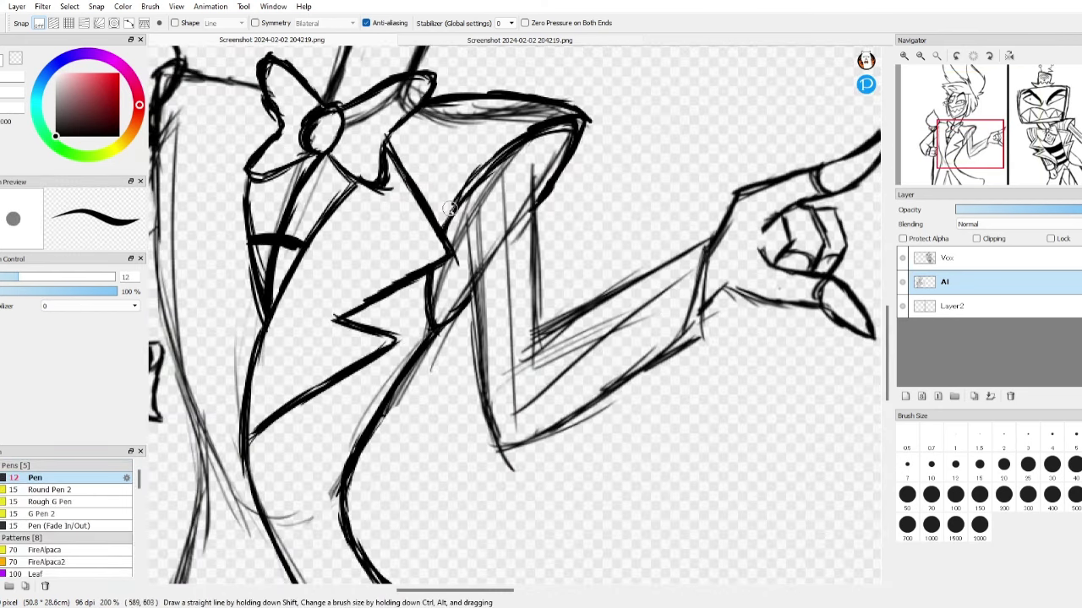
drag(453, 209, 490, 167)
key(e)
drag(422, 106, 557, 114)
key(b)
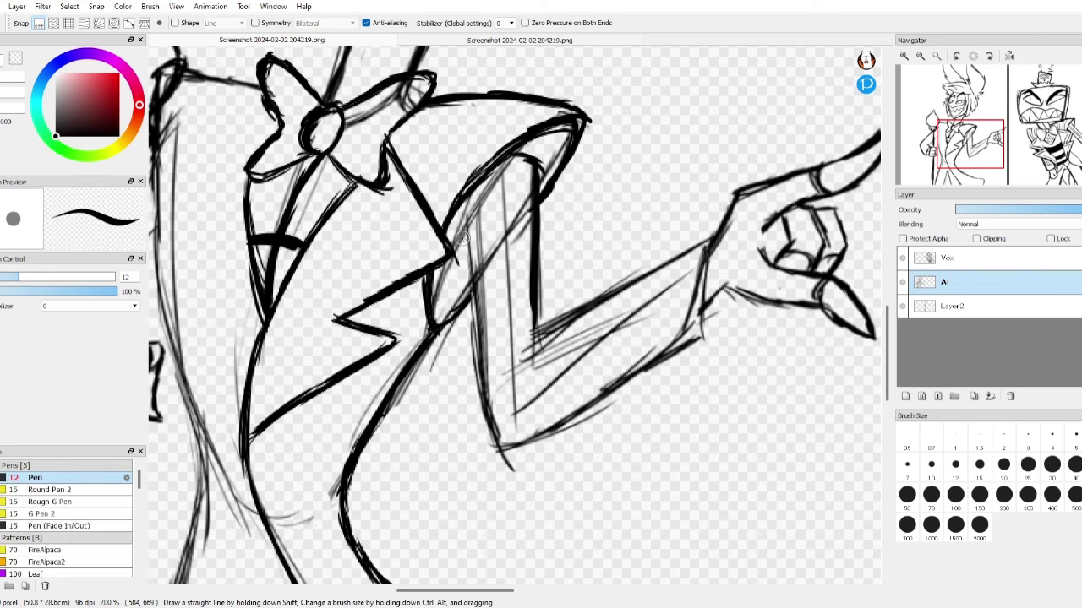
- Outline the outstretched sleeve down to a cuff and erase the old lines across the wrist
mouse_move(464, 207)
mouse_down()
mouse_move(478, 374)
mouse_move(591, 413)
mouse_move(701, 338)
mouse_up()
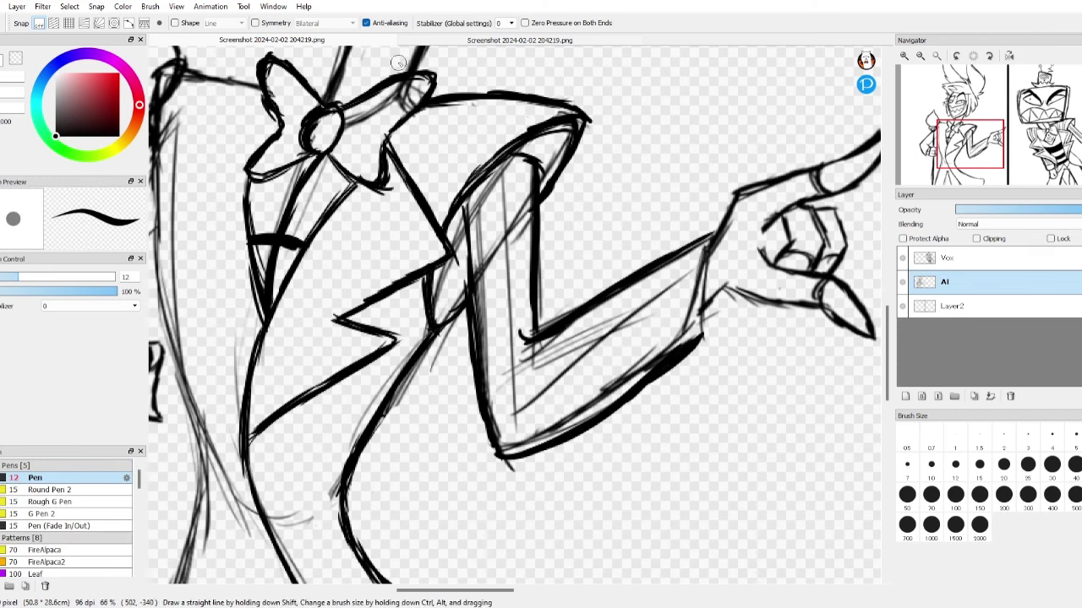
key(ctrl+Tab)
key(ctrl+Tab)
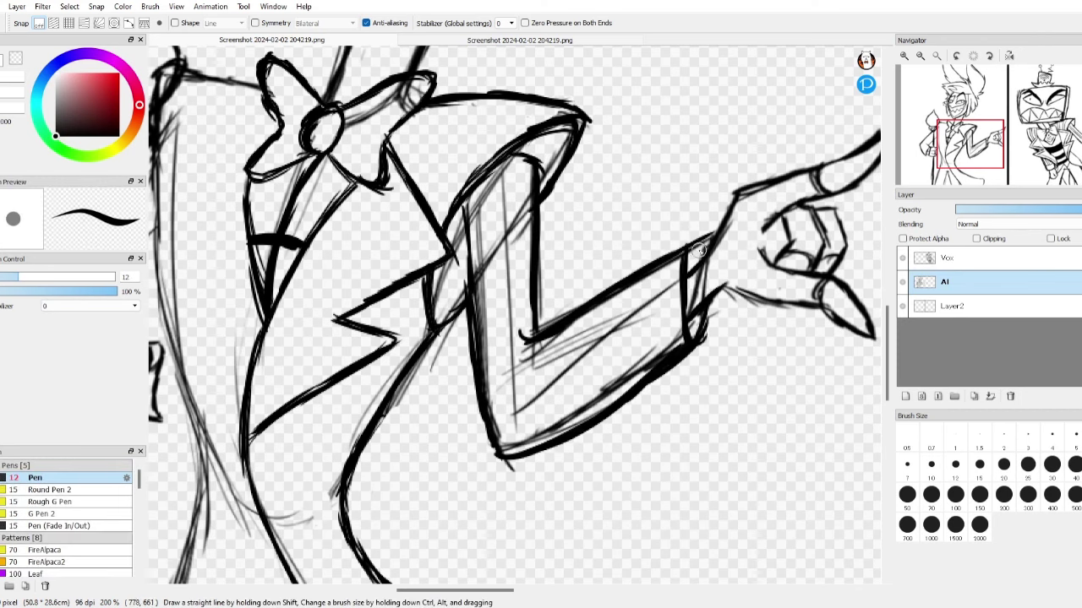
key(e)
drag(714, 264, 701, 292)
key(b)
- Erase the construction lines inside the outstretched forearm and upper sleeve
key(e)
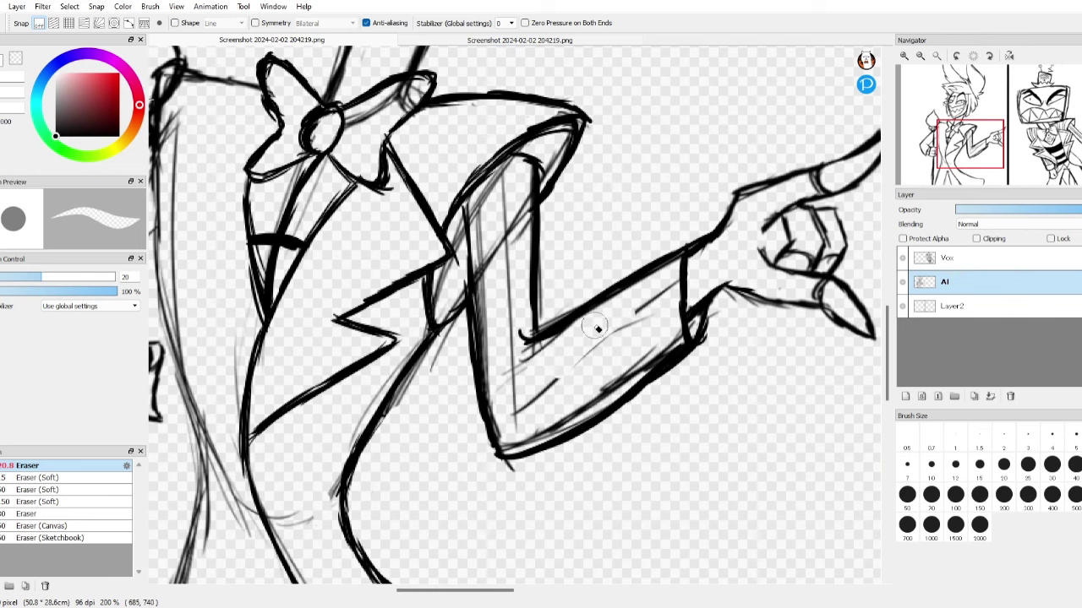
drag(597, 316, 577, 411)
mouse_move(492, 309)
mouse_down()
mouse_move(518, 269)
mouse_move(511, 350)
mouse_up()
scroll(511, 350, down, 3)
scroll(603, 447, up, 3)
- Add short crease lines at the inner elbow and erase the leftover strokes inside the upper sleeve
key(b)
mouse_move(424, 382)
mouse_down()
mouse_move(444, 337)
mouse_move(422, 343)
mouse_up()
key(e)
key(b)
key(ctrl+Tab)
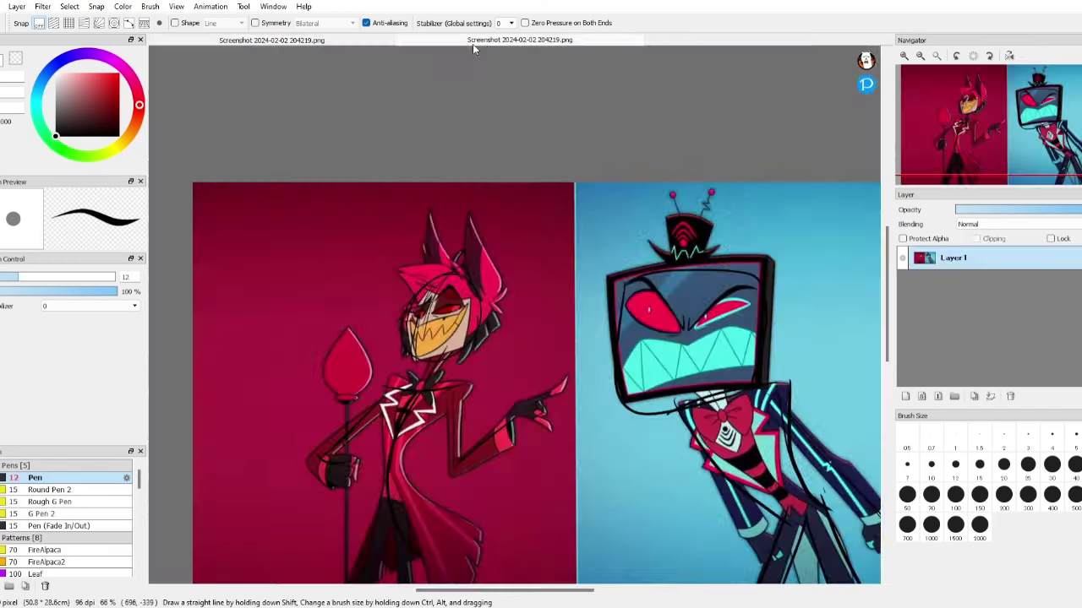
key(ctrl+Tab)
key(e)
drag(365, 272, 369, 379)
key(b)
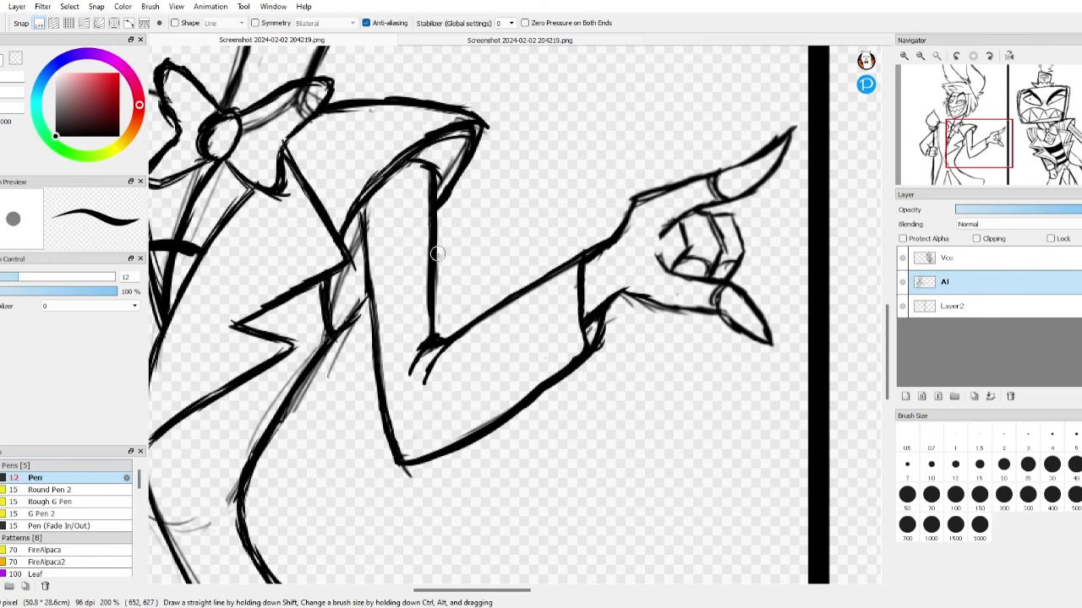
- Extend the sleeve's lower edge into a pointed cuff corner below the wrist and erase the excess strokes around it
key(ctrl+Tab)
key(ctrl+Tab)
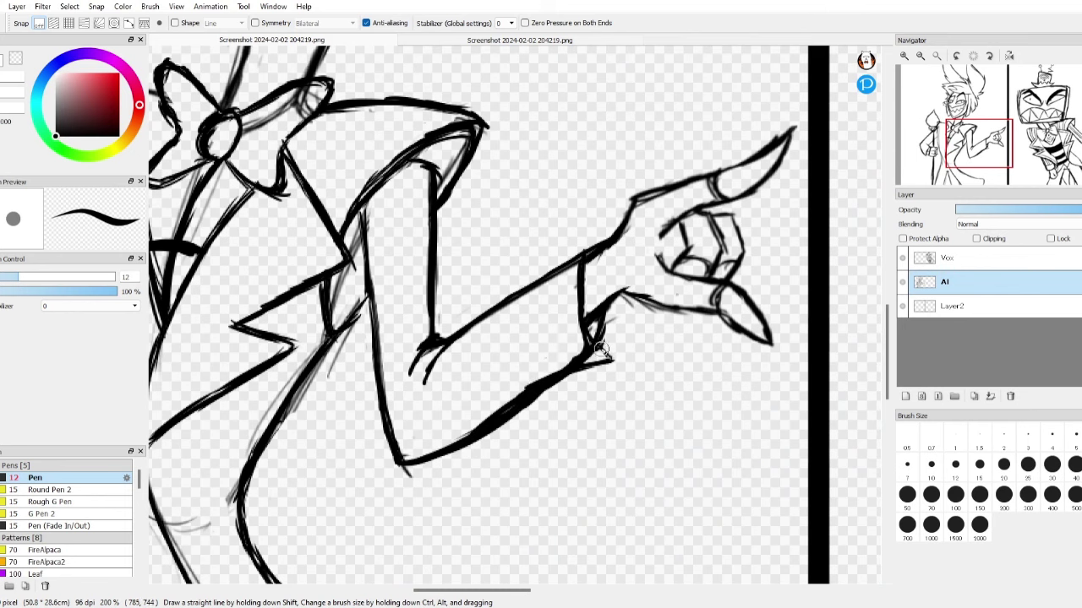
key(e)
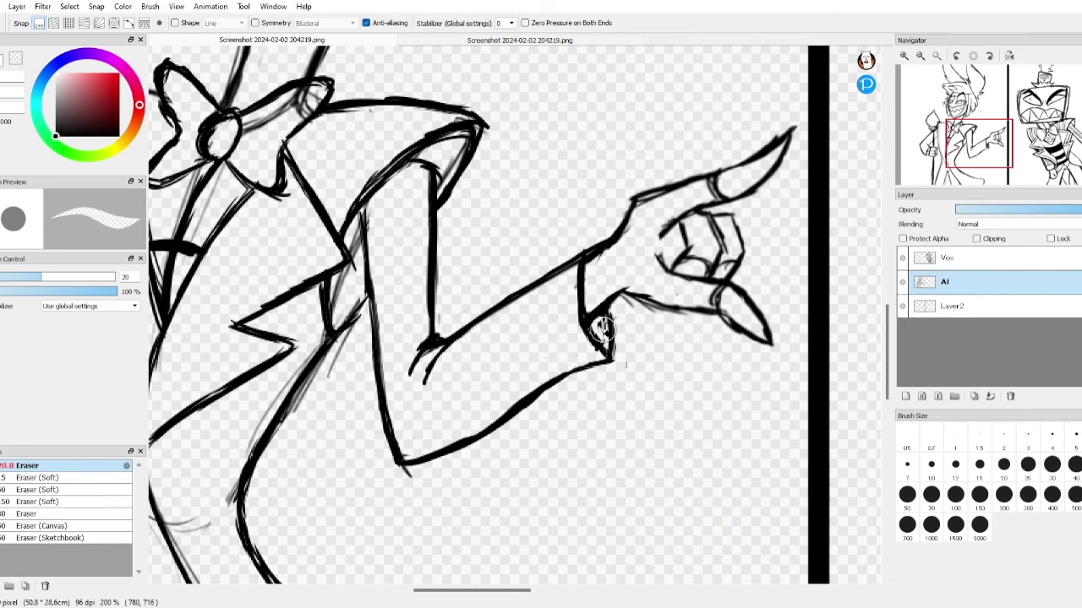
scroll(652, 321, down, 5)
key(ctrl+Tab)
key(ctrl+Tab)
scroll(575, 280, up, 4)
key(b)
drag(576, 318, 574, 281)
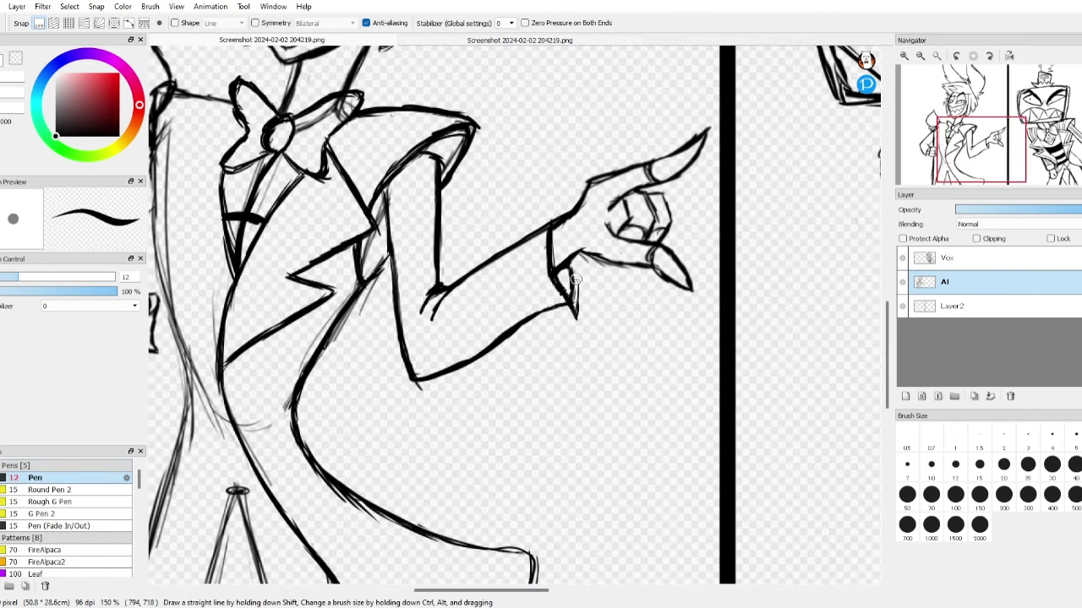
key(e)
- Compare the waist with the reference, then ink the coat's staff-side edge down to the waist and a short diagonal front edge below it
scroll(507, 316, down, 5)
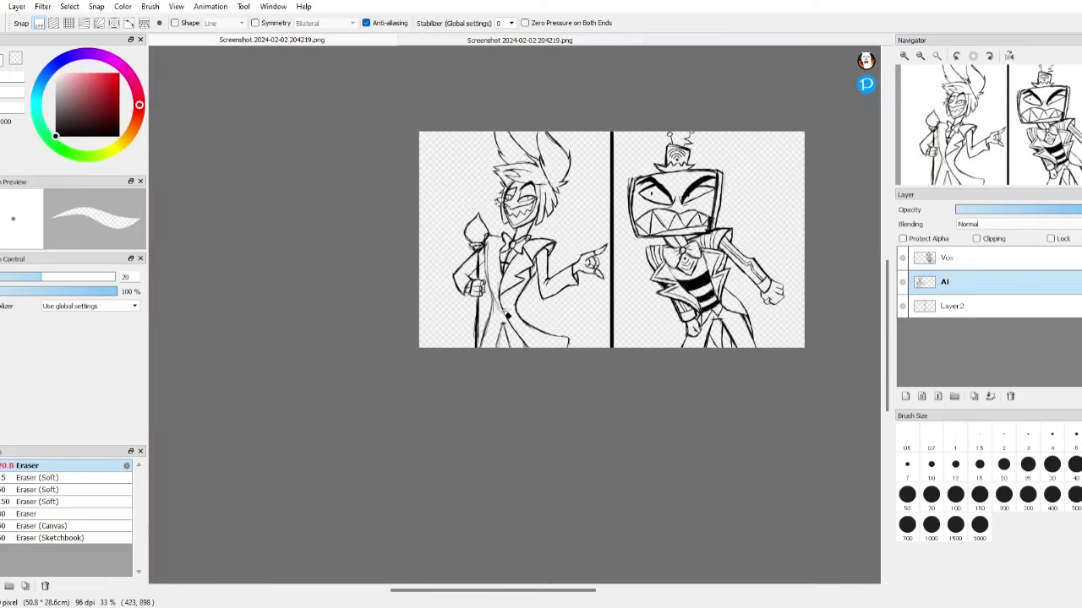
key(ctrl+Tab)
key(ctrl+Tab)
scroll(507, 315, up, 5)
key(b)
key(ctrl+Tab)
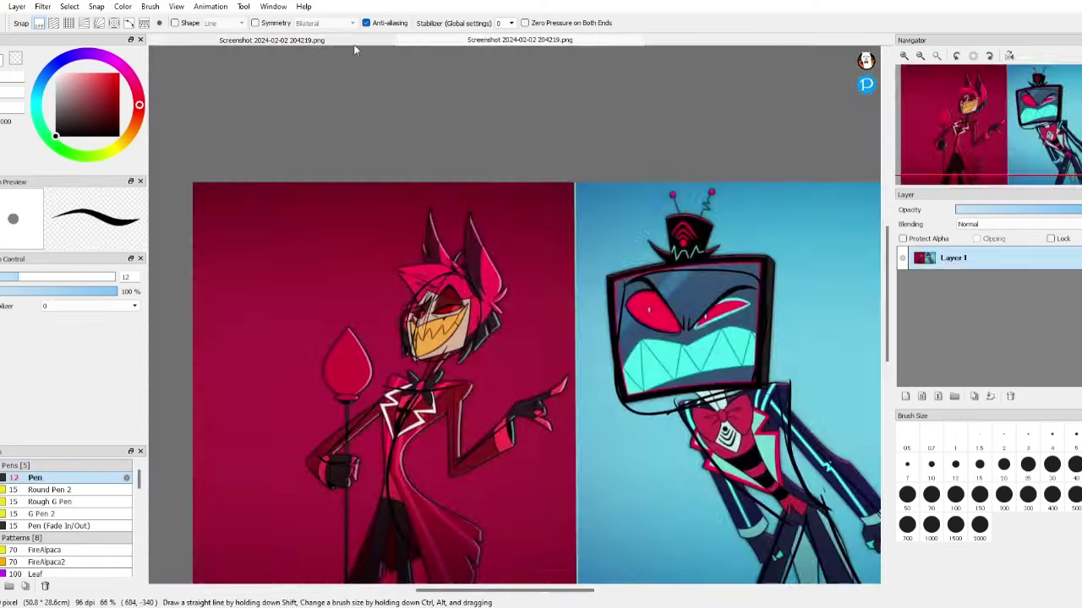
key(ctrl+Tab)
mouse_move(448, 254)
mouse_down()
mouse_move(482, 283)
mouse_move(470, 286)
mouse_up()
key(ctrl+Tab)
key(ctrl+Tab)
scroll(508, 318, up, 4)
drag(461, 70, 447, 143)
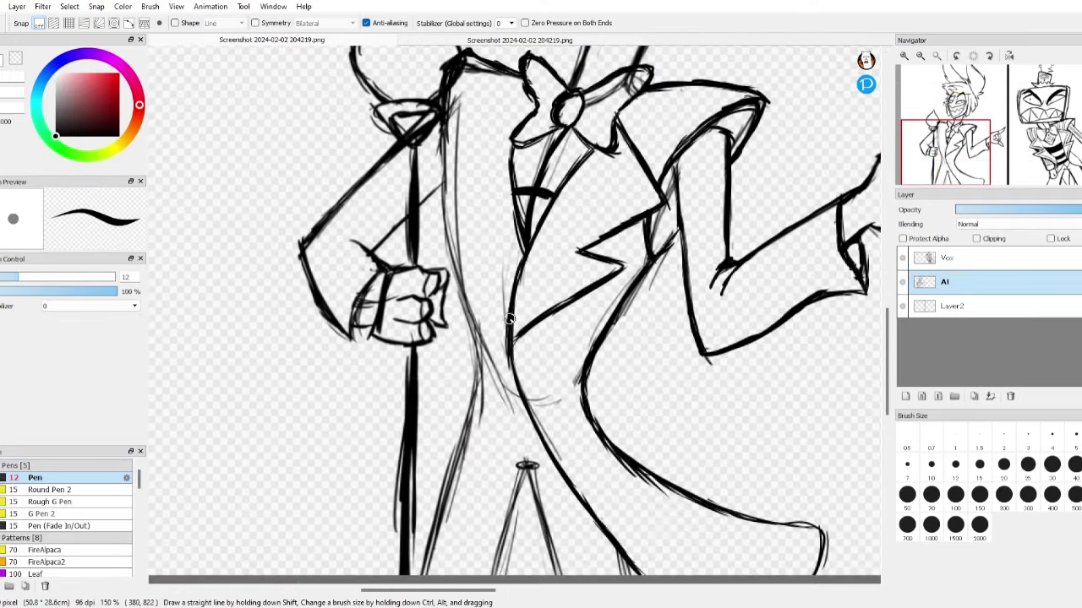
drag(507, 318, 519, 389)
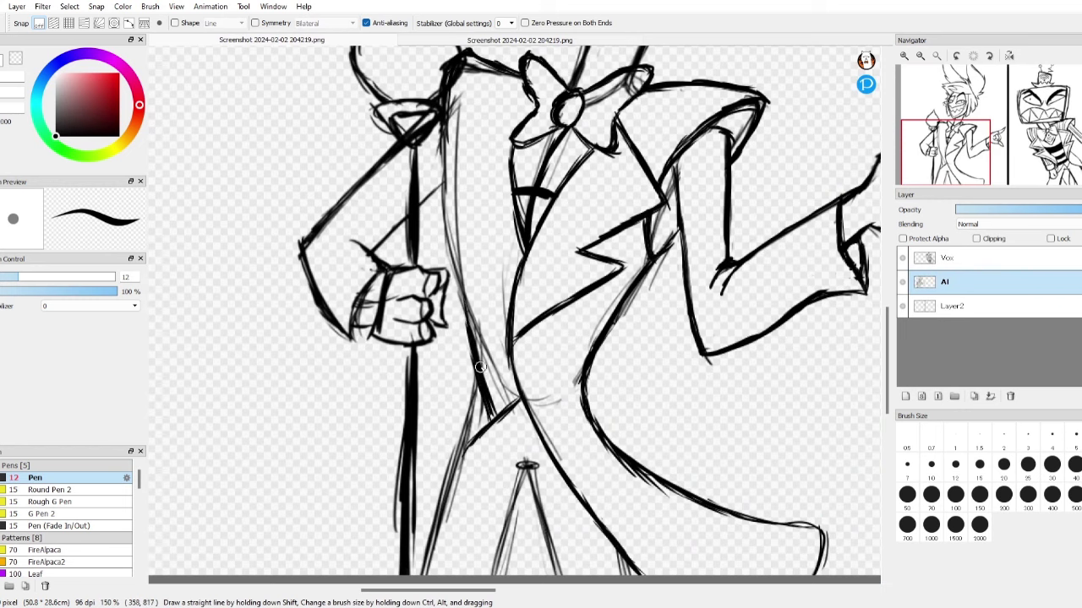
- Erase the construction lines at the waist and draw the narrow coat tail beside the staff down to the canvas edge
key(e)
drag(507, 342, 461, 444)
scroll(471, 465, down, 4)
key(ctrl+Tab)
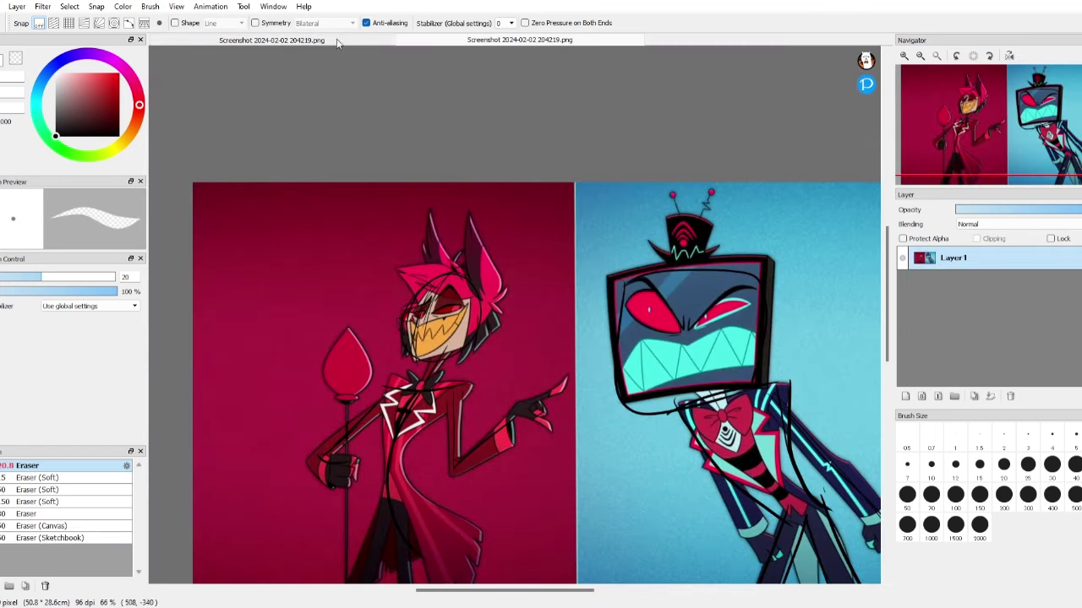
key(ctrl+Tab)
scroll(415, 349, up, 5)
key(b)
drag(324, 198, 257, 338)
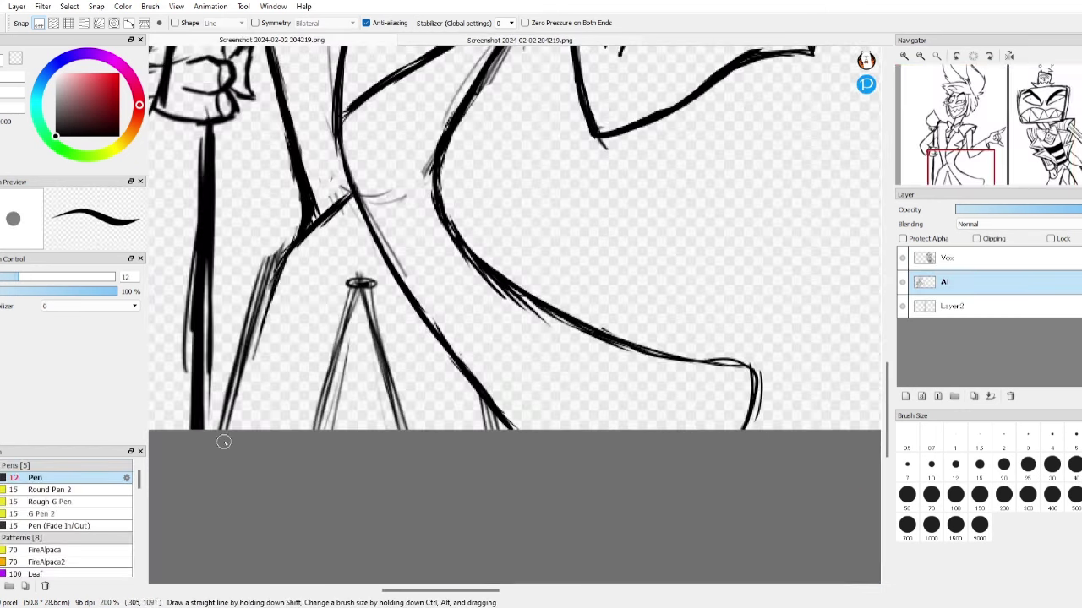
mouse_move(304, 179)
mouse_down()
mouse_move(235, 330)
mouse_move(251, 283)
mouse_move(220, 422)
mouse_up()
- Rework the edges of the narrow coat tail beside the staff, erasing old strokes and redrawing its lines from the waist down
key(e)
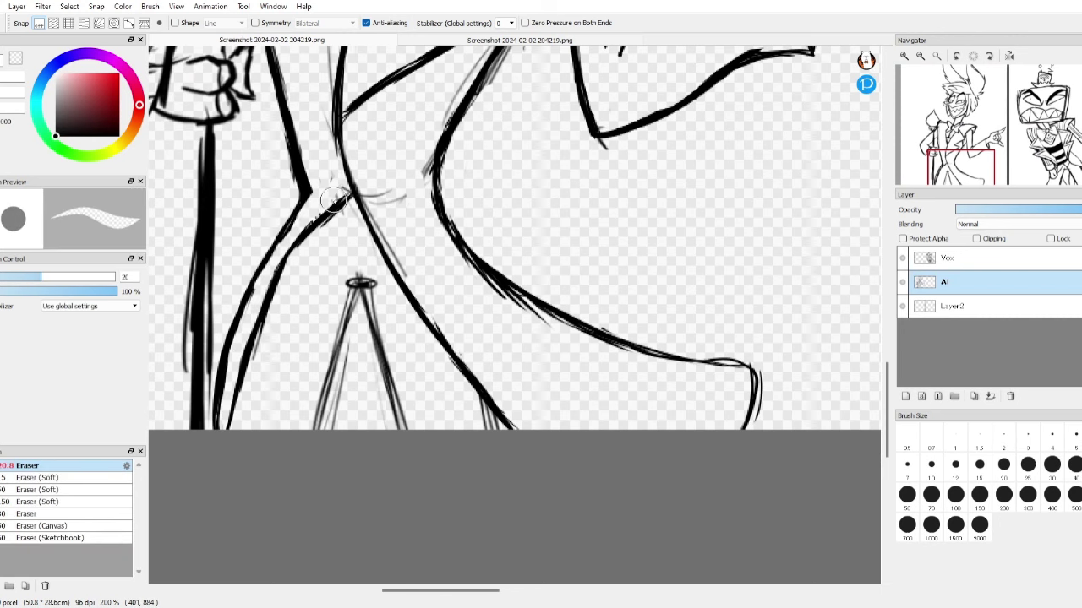
scroll(336, 199, down, 4)
key(ctrl+Tab)
key(ctrl+Tab)
scroll(335, 200, up, 3)
key(b)
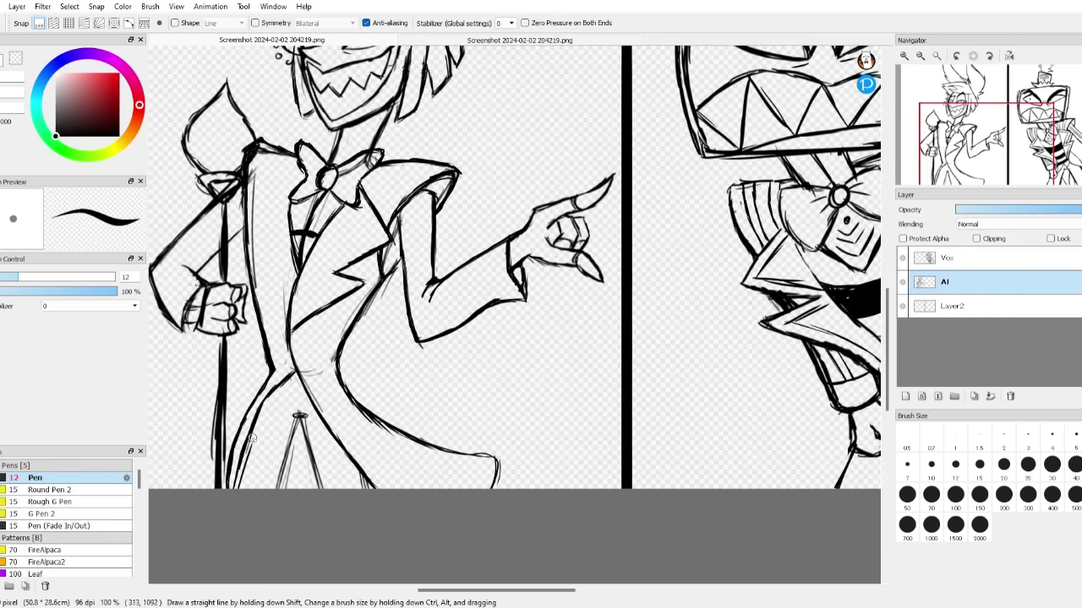
drag(268, 399, 235, 489)
key(e)
drag(251, 423, 226, 488)
drag(267, 375, 239, 441)
key(b)
drag(268, 354, 258, 401)
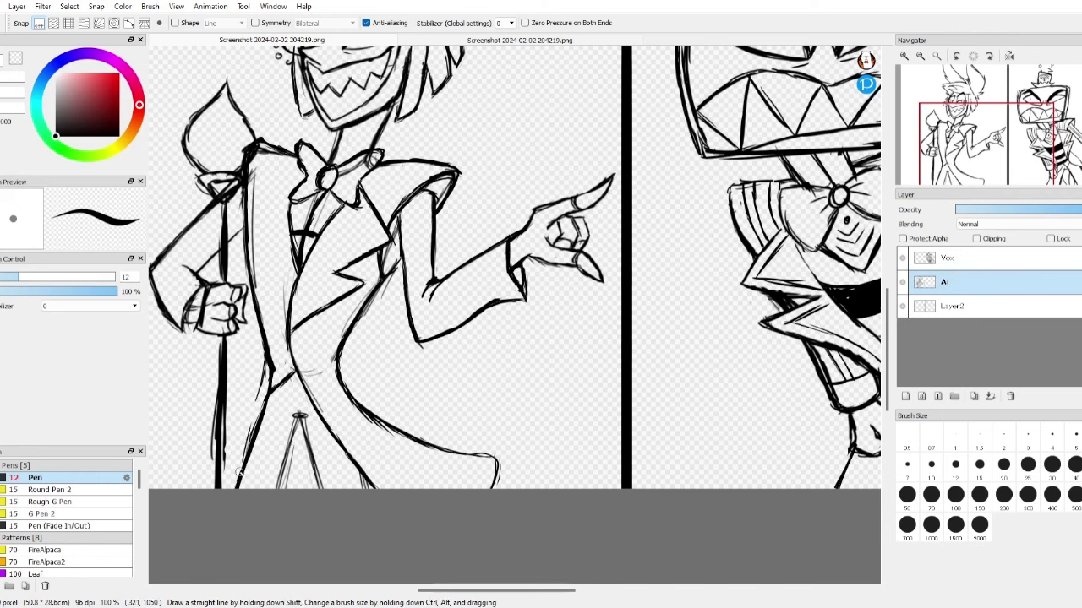
- Erase the stray strokes and faint construction curves around the coat's waist opening
key(e)
mouse_move(240, 473)
mouse_down()
mouse_move(313, 169)
mouse_move(363, 132)
mouse_up()
scroll(241, 374, up, 2)
scroll(362, 133, down, 4)
scroll(489, 256, up, 6)
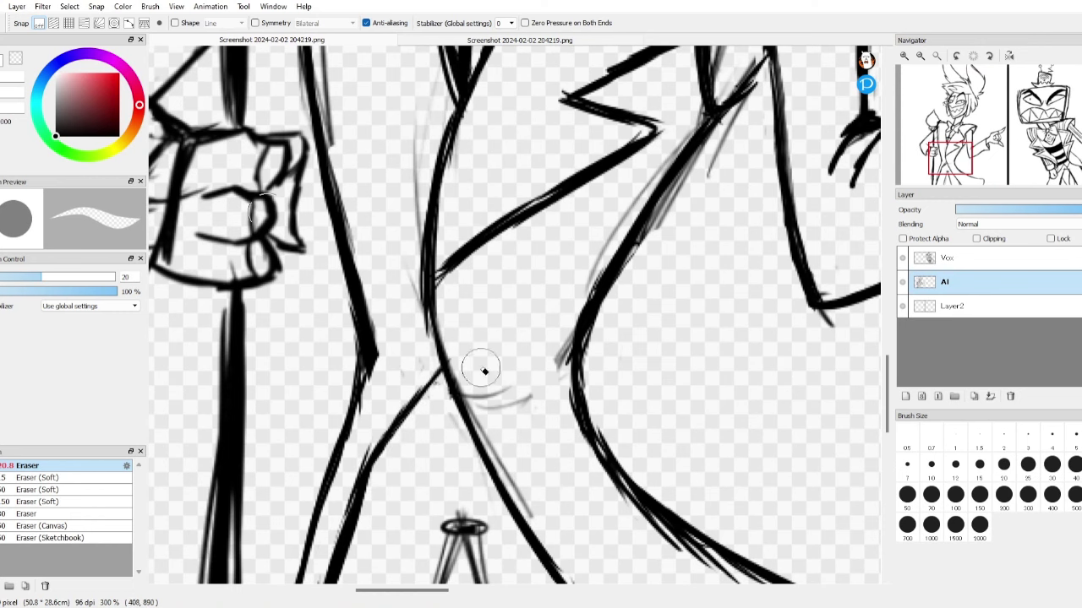
drag(484, 370, 541, 415)
scroll(642, 439, down, 5)
- Draw the inner leg lines joined by a short flat crotch line and erase the old construction strokes between the legs
click(307, 44)
click(307, 39)
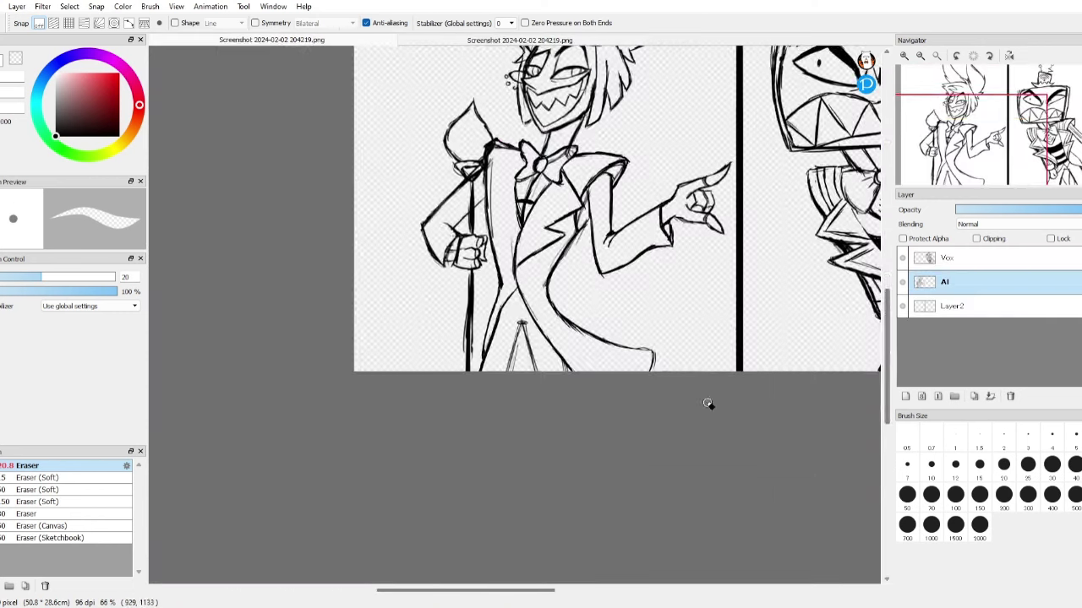
scroll(707, 403, up, 2)
key(b)
mouse_move(457, 316)
mouse_down()
mouse_move(447, 405)
mouse_move(477, 406)
mouse_up()
scroll(434, 284, up, 3)
key(e)
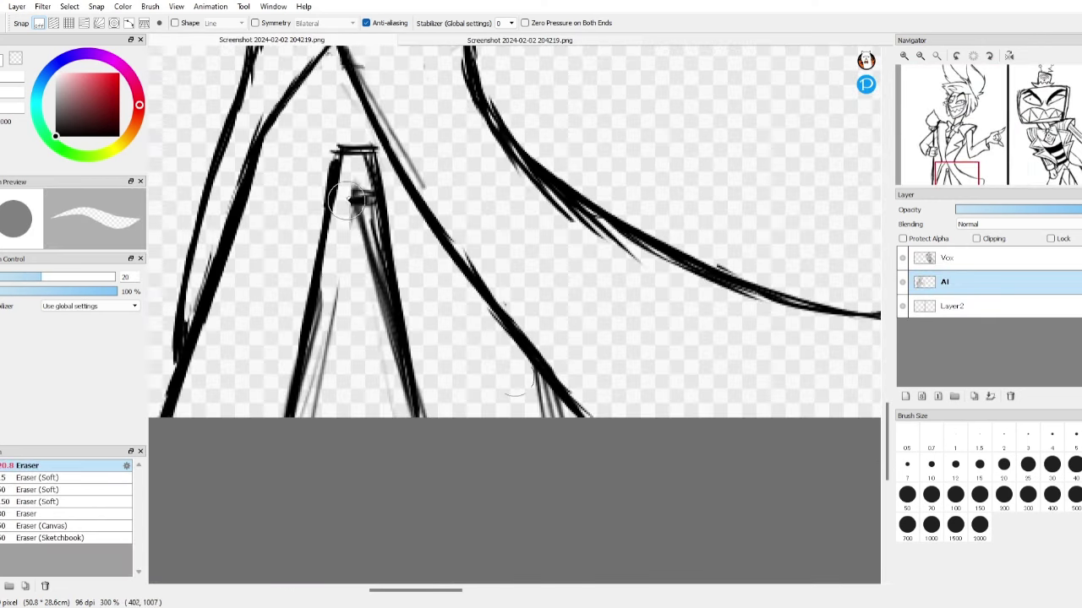
mouse_move(355, 203)
mouse_down()
mouse_move(369, 242)
mouse_move(346, 338)
mouse_up()
scroll(416, 265, down, 3)
scroll(416, 264, down, 2)
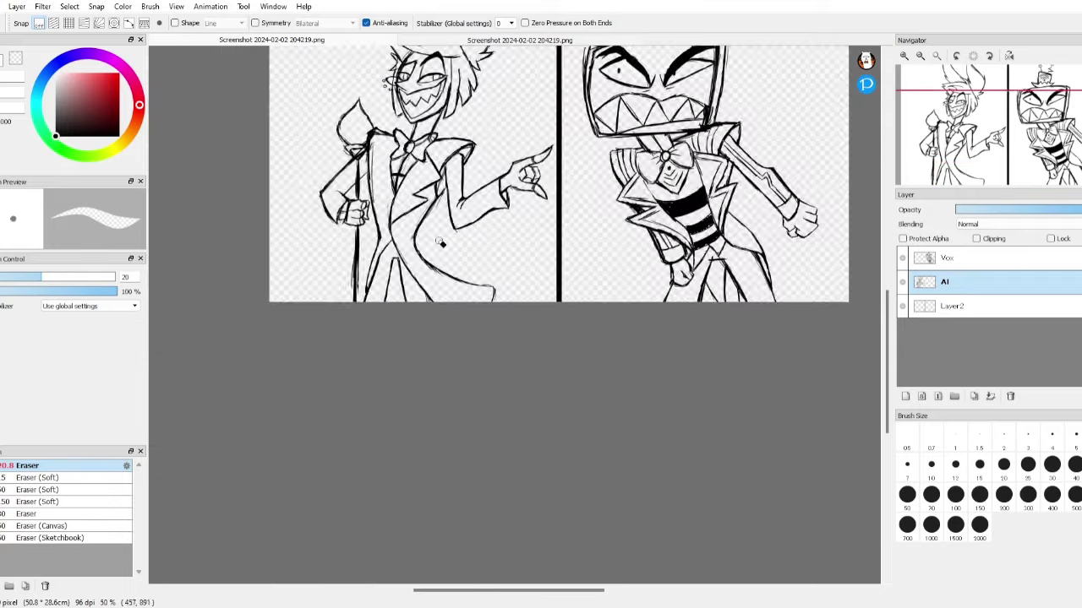
- Transform the left character's layer, scaling the figure down slightly within its panel
key(ctrl+t)
drag(476, 300, 478, 296)
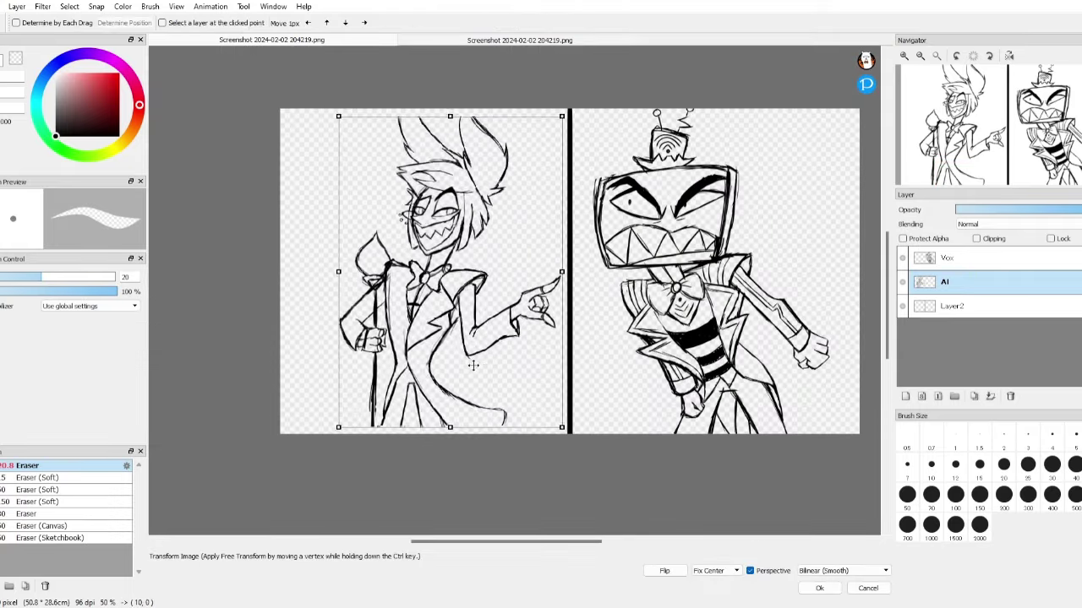
key(Return)
- Extend the leg and front coat lines to the canvas's lower edge and erase the doubled stroke along the coat front
scroll(452, 397, up, 4)
key(b)
drag(452, 397, 453, 421)
key(e)
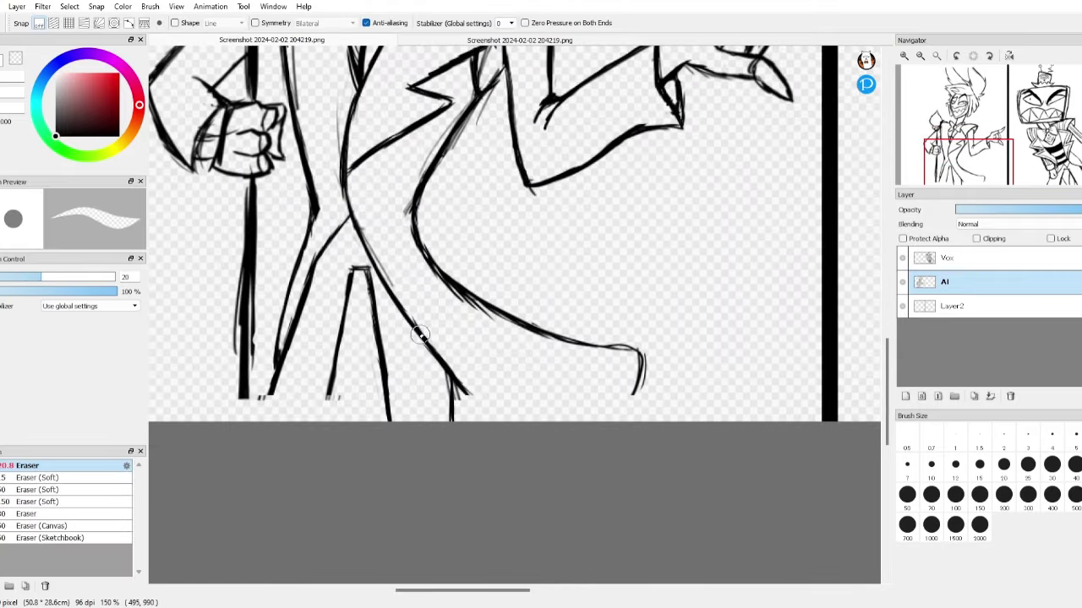
key(b)
drag(468, 384, 486, 406)
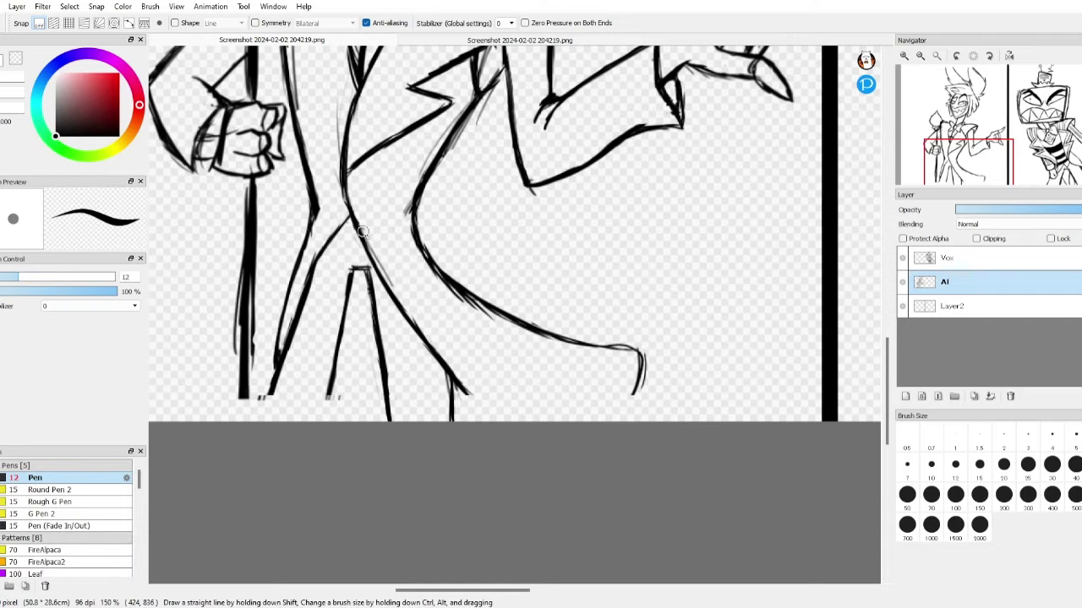
key(e)
mouse_move(355, 222)
mouse_down()
mouse_move(465, 393)
mouse_move(466, 422)
mouse_up()
- Redraw the end of the long flared coat tail with a jagged notch and erase its old edge
key(b)
click(519, 39)
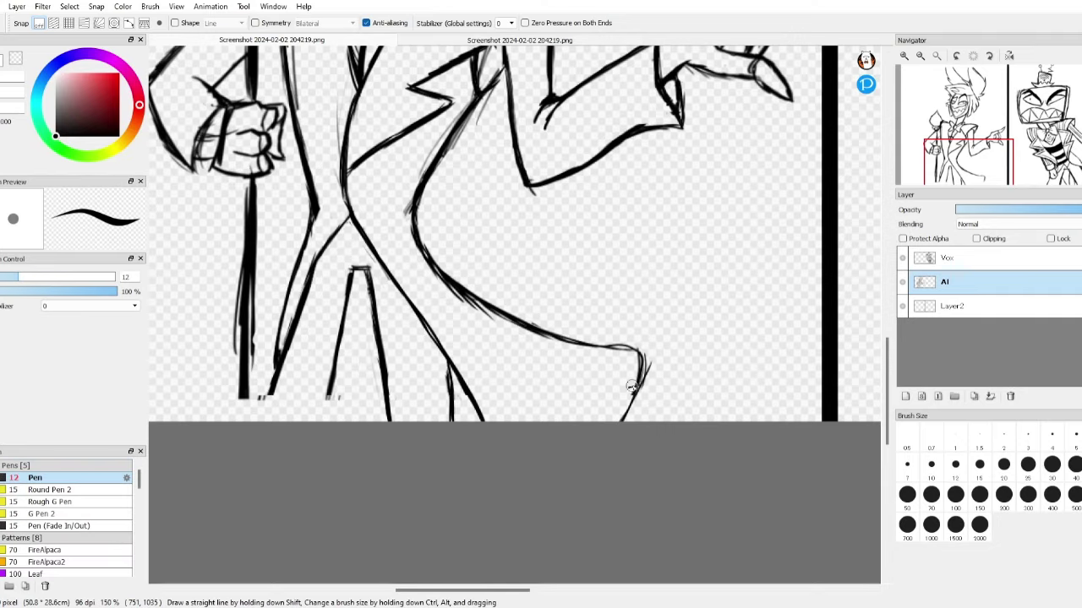
key(e)
scroll(631, 398, up, 3)
mouse_move(507, 384)
mouse_down()
mouse_move(544, 367)
mouse_move(541, 253)
mouse_up()
scroll(791, 327, down, 3)
scroll(803, 331, up, 4)
key(b)
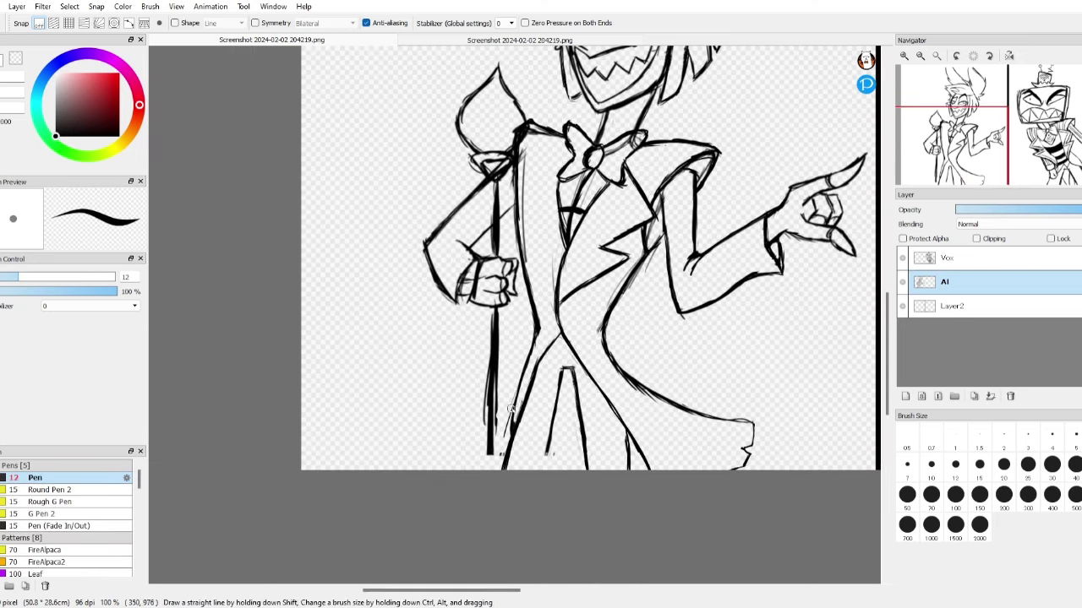
- Extend the narrow coat tail, leg and staff to the canvas's lower edge and draw a jagged coat hem between the legs
drag(509, 410, 502, 456)
drag(549, 451, 556, 428)
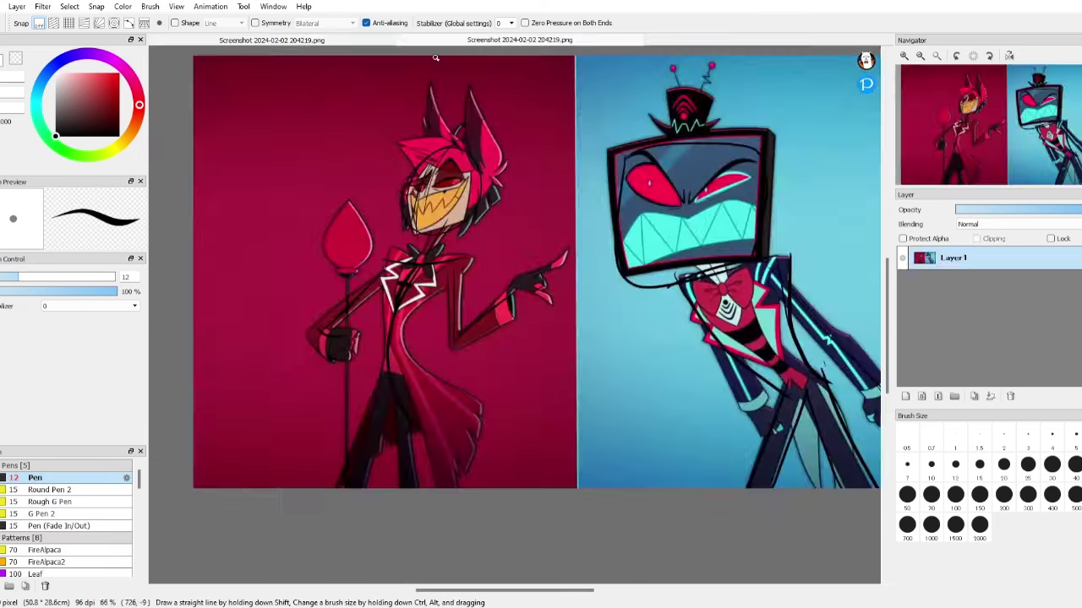
mouse_move(557, 433)
mouse_down()
mouse_move(582, 436)
mouse_move(553, 421)
mouse_up()
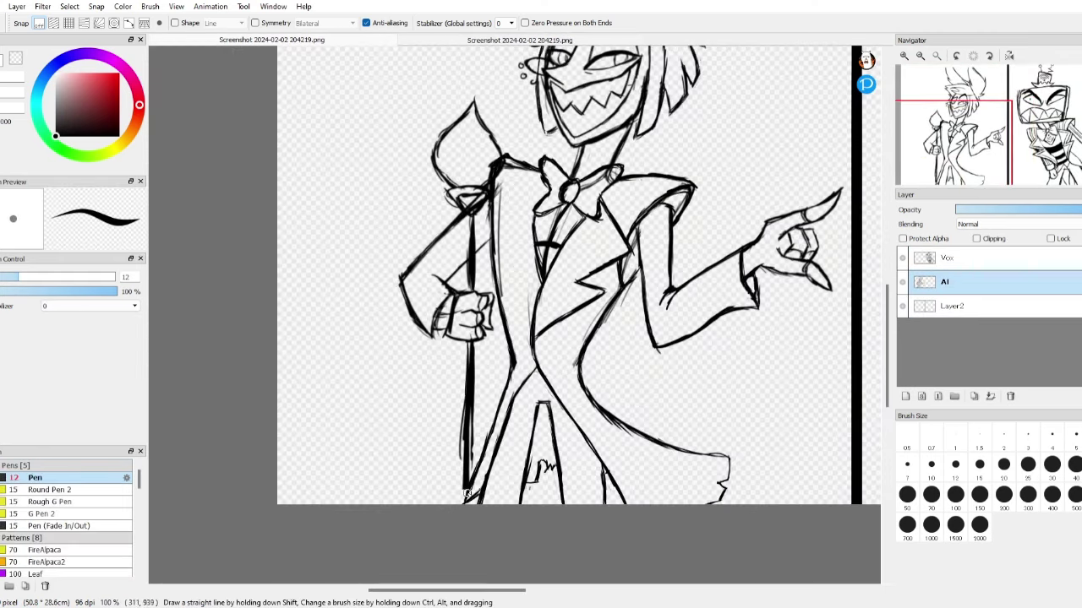
drag(470, 409, 471, 504)
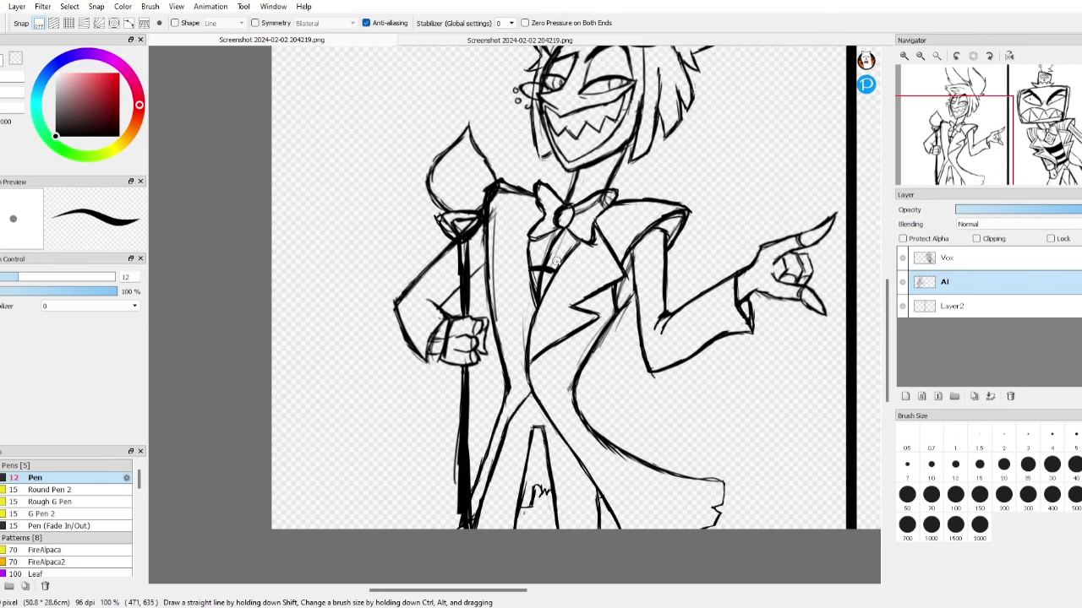
- Erase the staff's teardrop-shaped head and redraw the cup-shaped holder with a closed rim, clearing the strokes inside it
key(e)
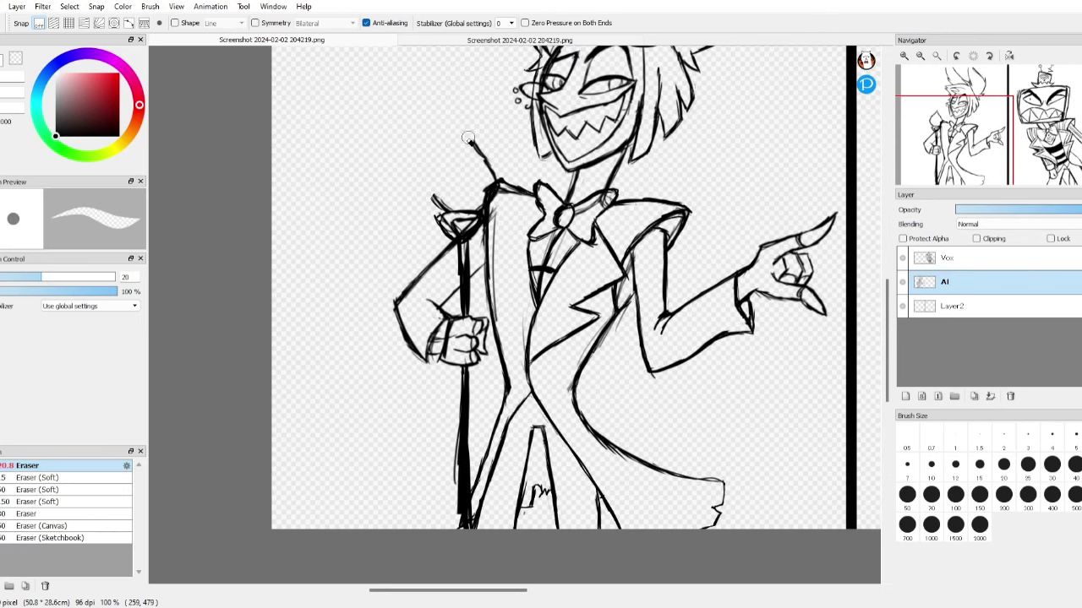
key(b)
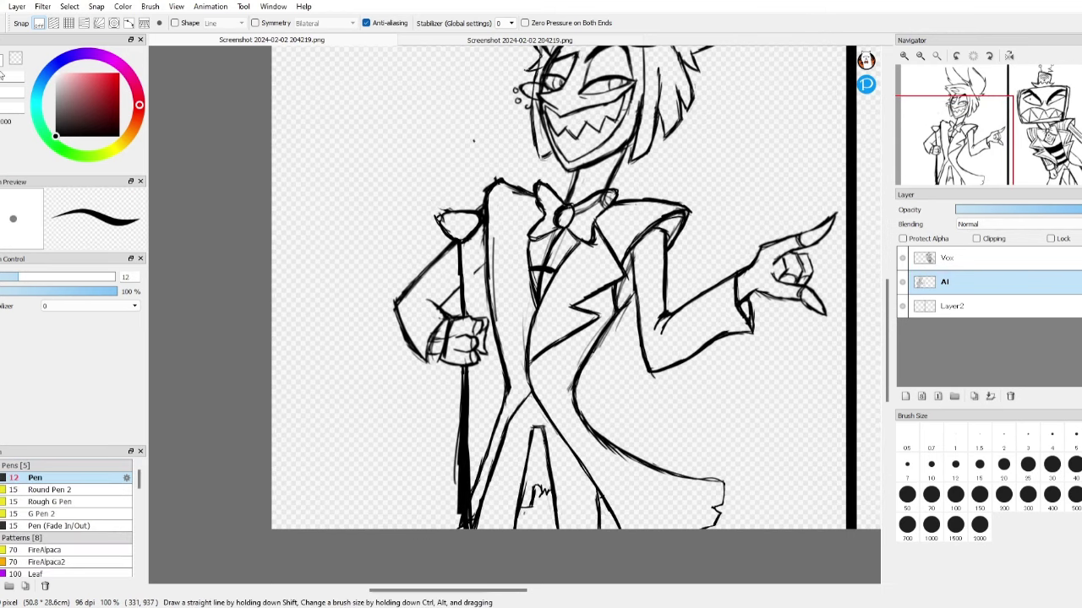
scroll(454, 212, up, 3)
key(e)
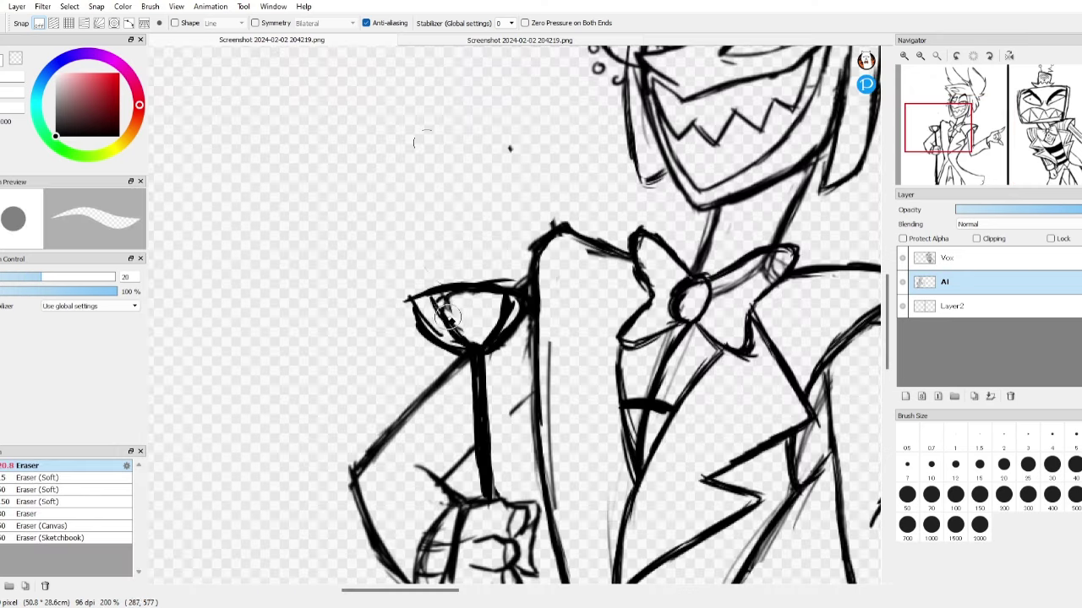
key(b)
scroll(556, 365, down, 3)
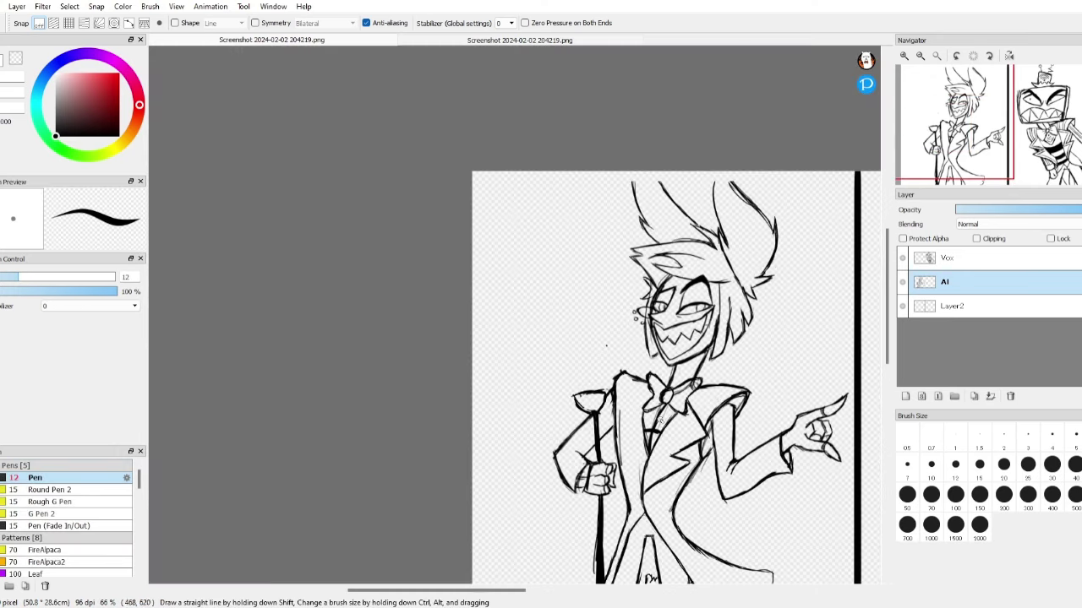
- Review the sketch of both characters and compare it with the reference picture
scroll(574, 406, up, 2)
scroll(589, 442, up, 2)
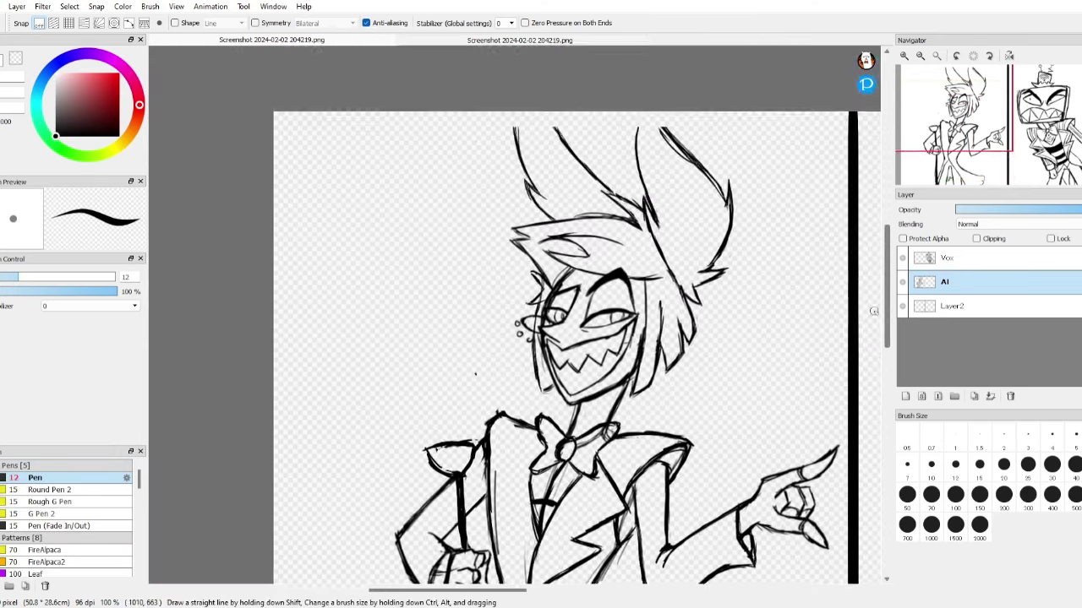
scroll(575, 381, down, 2)
scroll(541, 305, down, 1)
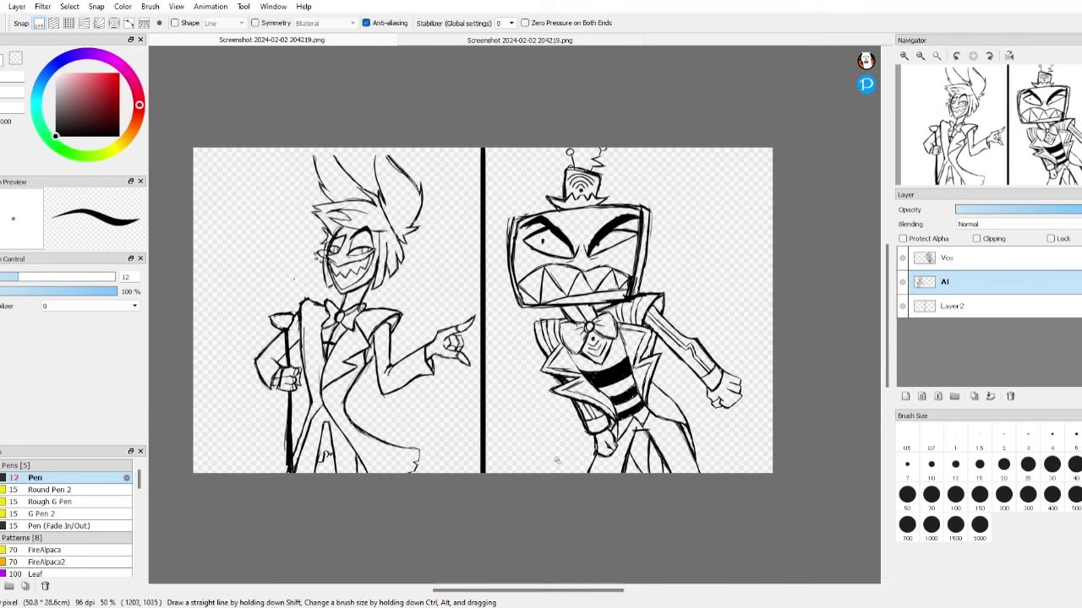
key(ctrl+Tab)
key(ctrl+Tab)
scroll(358, 229, up, 2)
scroll(515, 313, down, 1)
- Check the staff against the reference and thicken its shaft into a solid bar from the cup to the canvas's lower edge
key(ctrl+Tab)
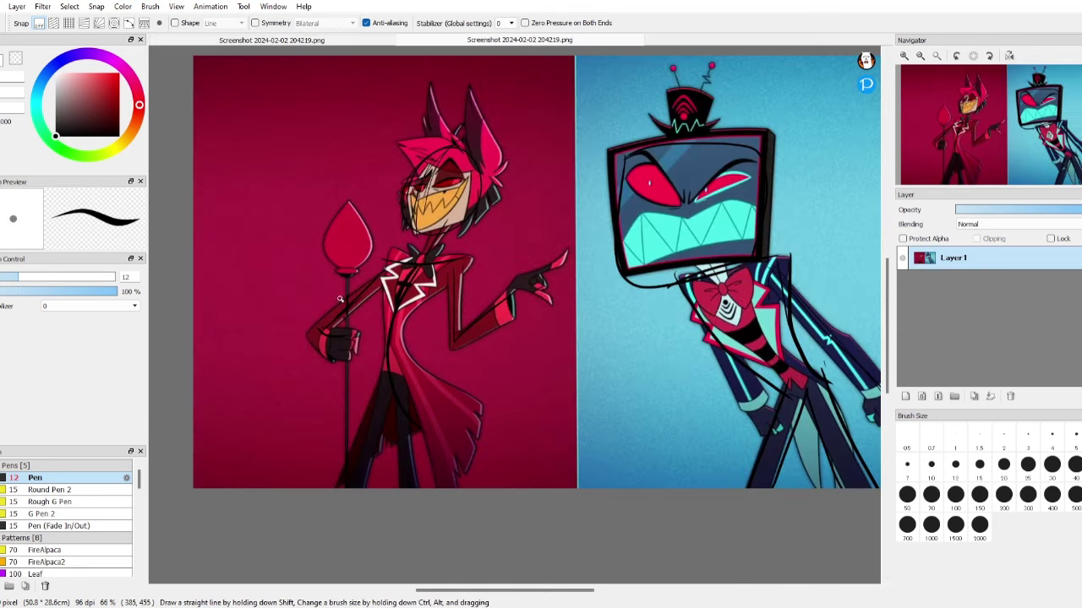
key(ctrl+Tab)
key(ctrl+Tab)
key(ctrl+Tab)
drag(336, 251, 346, 486)
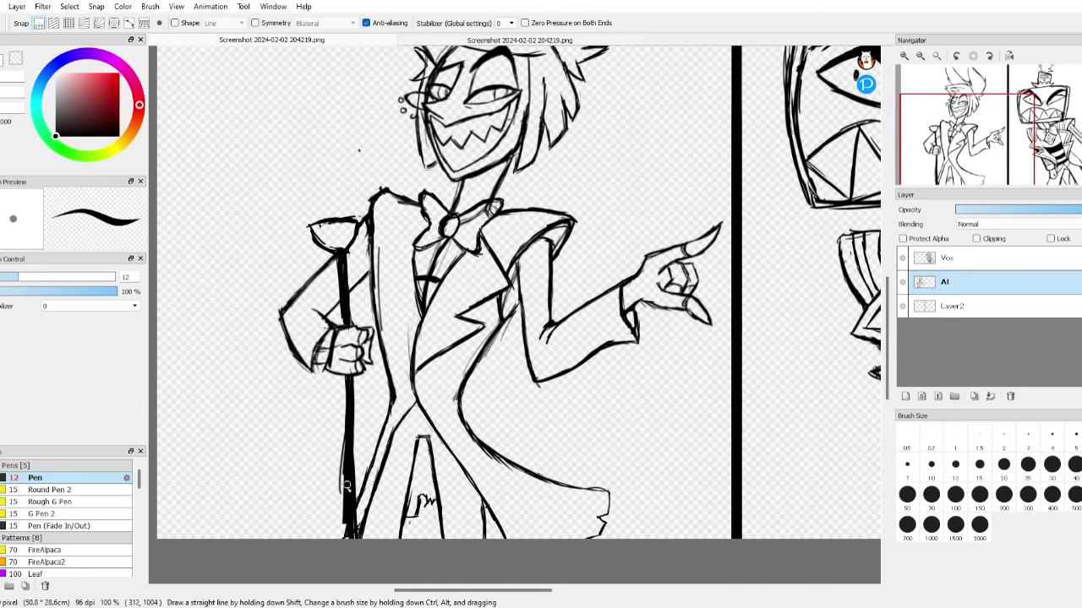
drag(347, 262, 357, 538)
key(e)
scroll(355, 507, up, 3)
scroll(169, 258, down, 3)
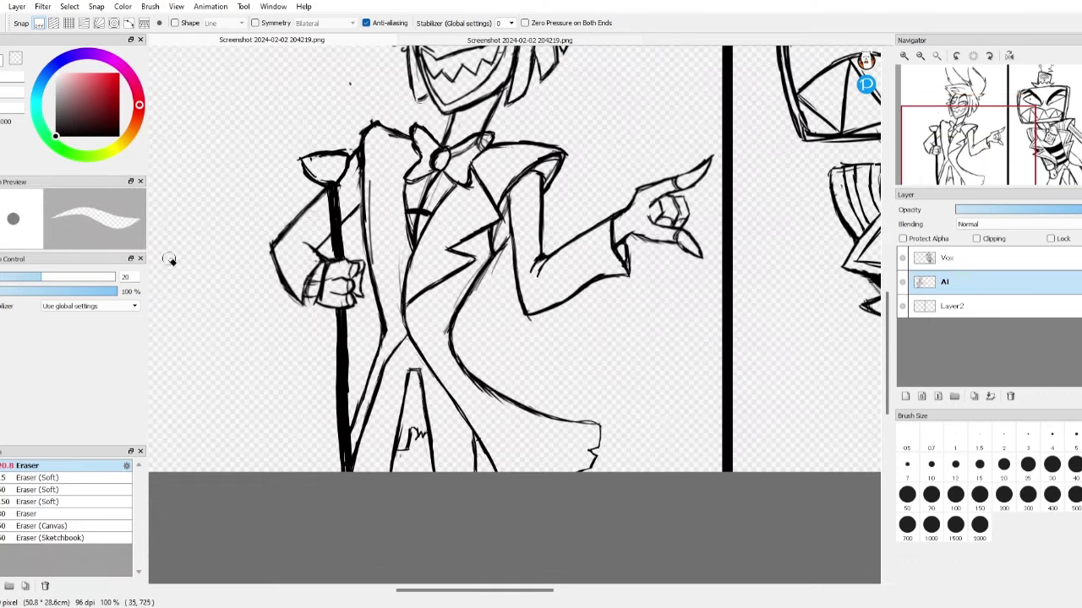
- Select the staff-holding hand with its elbow and transform it, enlarging it and shifting it away from the body
key(m)
mouse_move(319, 314)
mouse_down()
mouse_move(363, 258)
mouse_move(334, 275)
mouse_up()
key(ctrl+Tab)
key(ctrl+Tab)
key(v)
scroll(318, 363, down, 2)
key(ctrl+Tab)
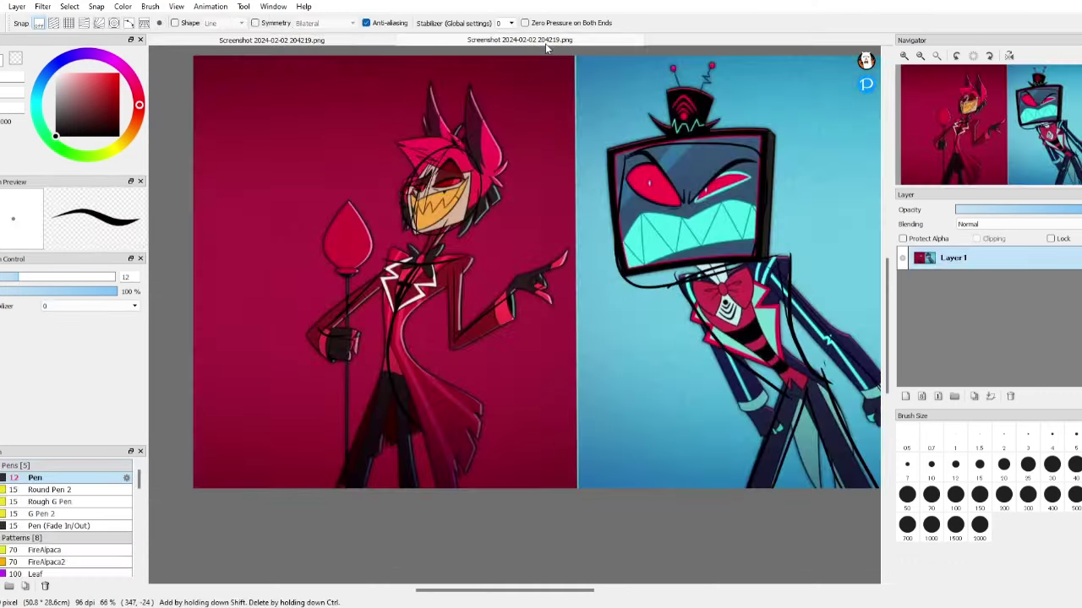
key(ctrl+Tab)
scroll(322, 357, up, 3)
key(m)
key(ctrl+t)
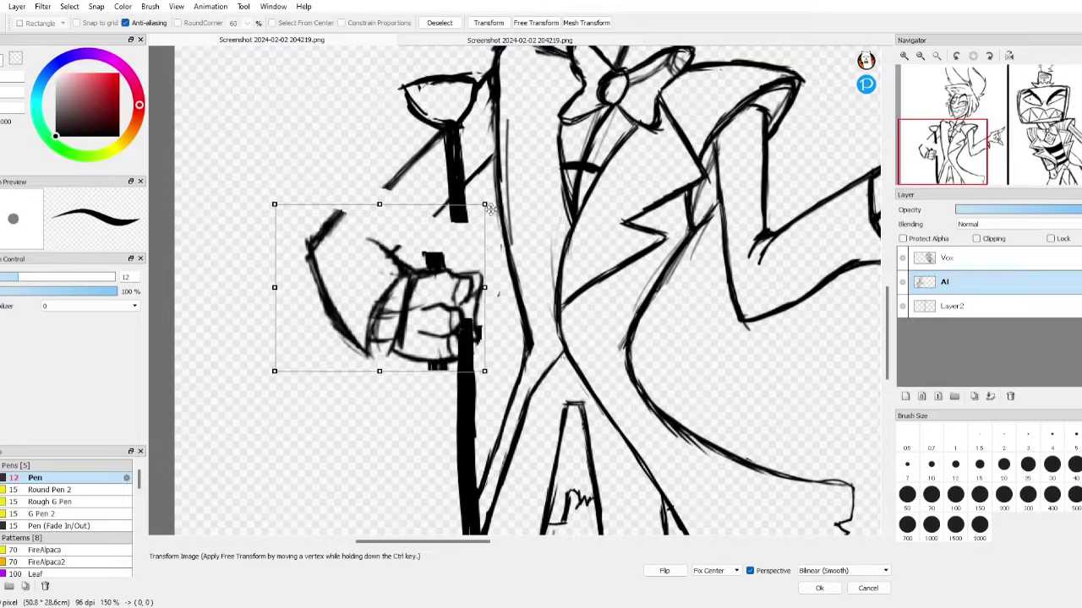
scroll(453, 331, down, 2)
scroll(454, 331, up, 1)
key(Return)
scroll(454, 331, up, 2)
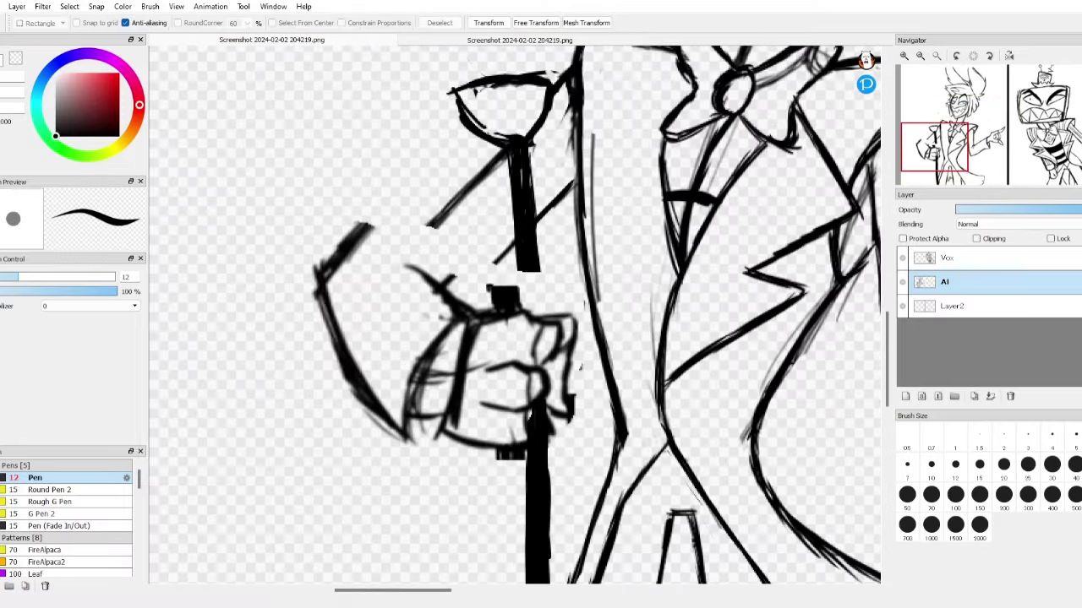
- Redraw the bent arm's sleeve lines between shoulder and forearm, and replace the old wrist lines with a curved cuff
key(b)
key(ctrl+Tab)
key(ctrl+Tab)
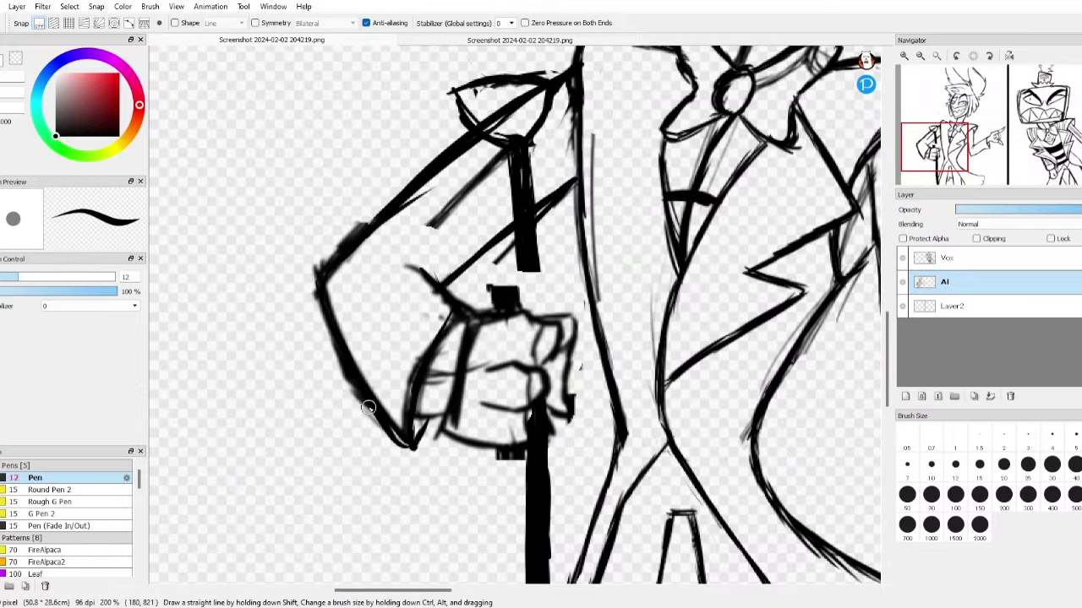
key(e)
mouse_move(422, 355)
mouse_down()
mouse_move(415, 431)
mouse_move(437, 291)
mouse_up()
key(b)
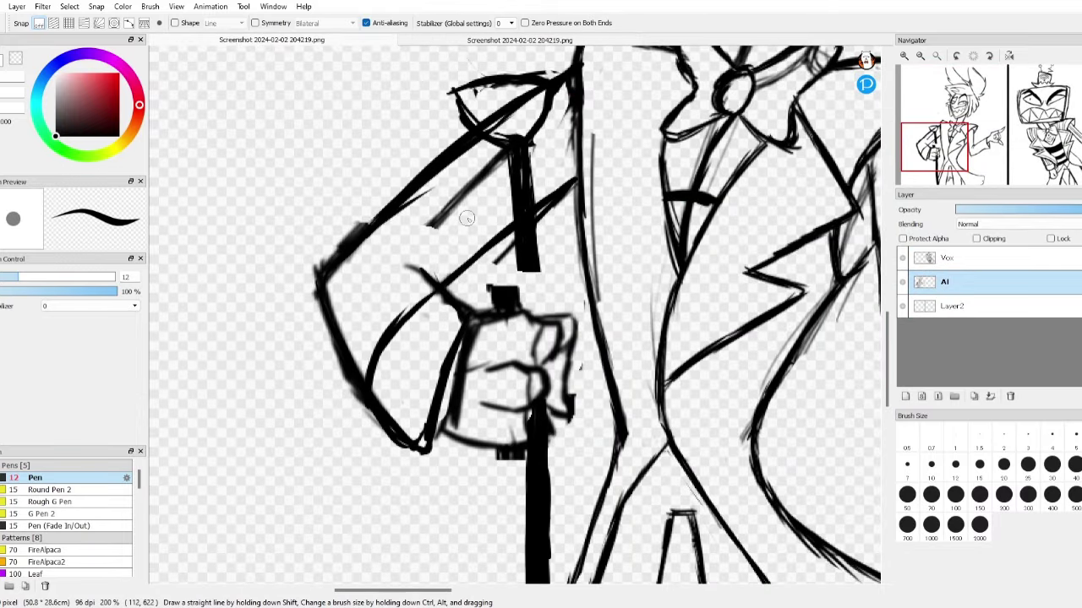
- Redraw the fist's outline with a rounded back and underside, and erase the staff shaft below the hand
key(e)
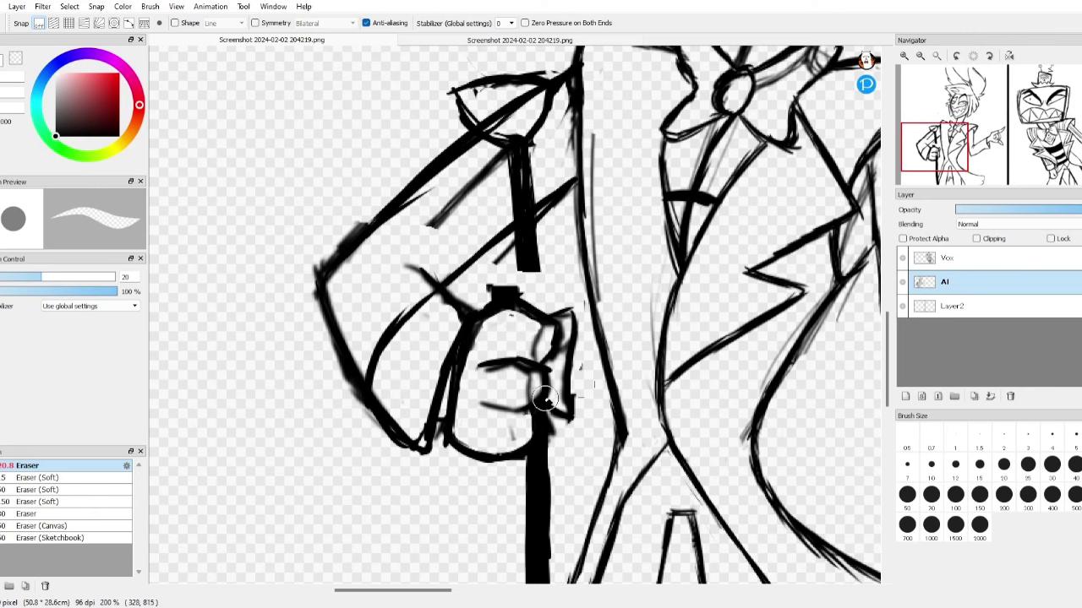
scroll(609, 541, down, 5)
scroll(580, 515, up, 4)
key(b)
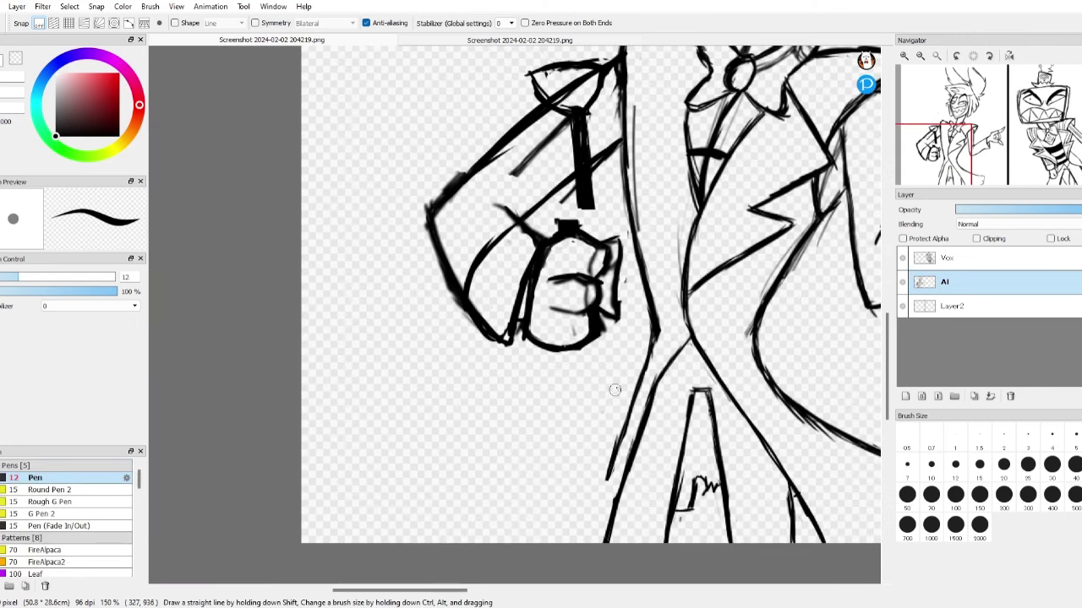
scroll(647, 504, down, 4)
scroll(644, 499, up, 4)
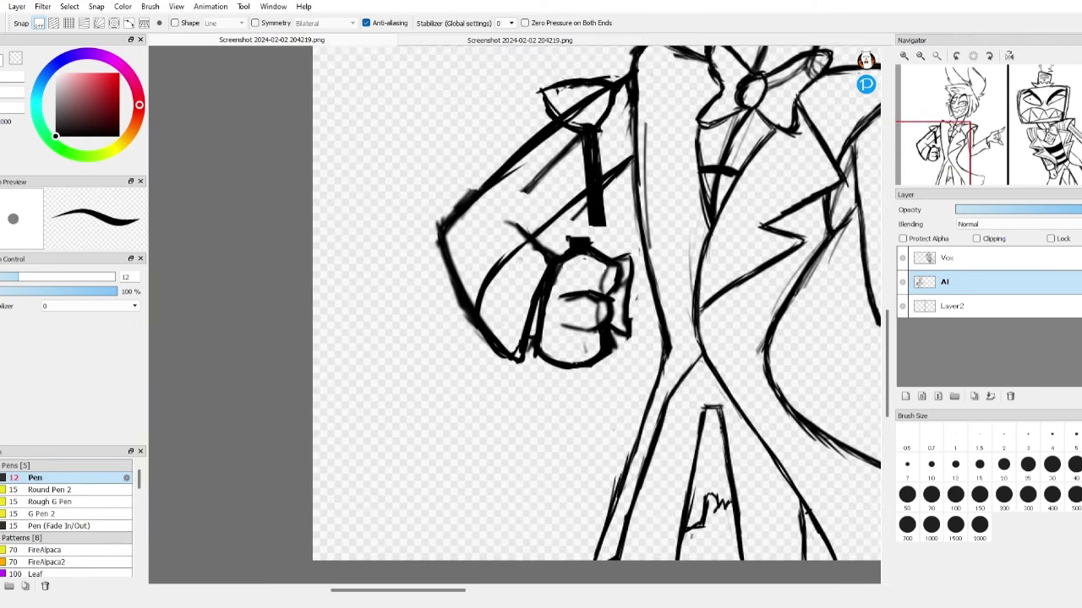
- Erase the rest of the staff above the fist, including its cup and upper shaft
key(e)
drag(564, 126, 592, 158)
scroll(555, 89, down, 5)
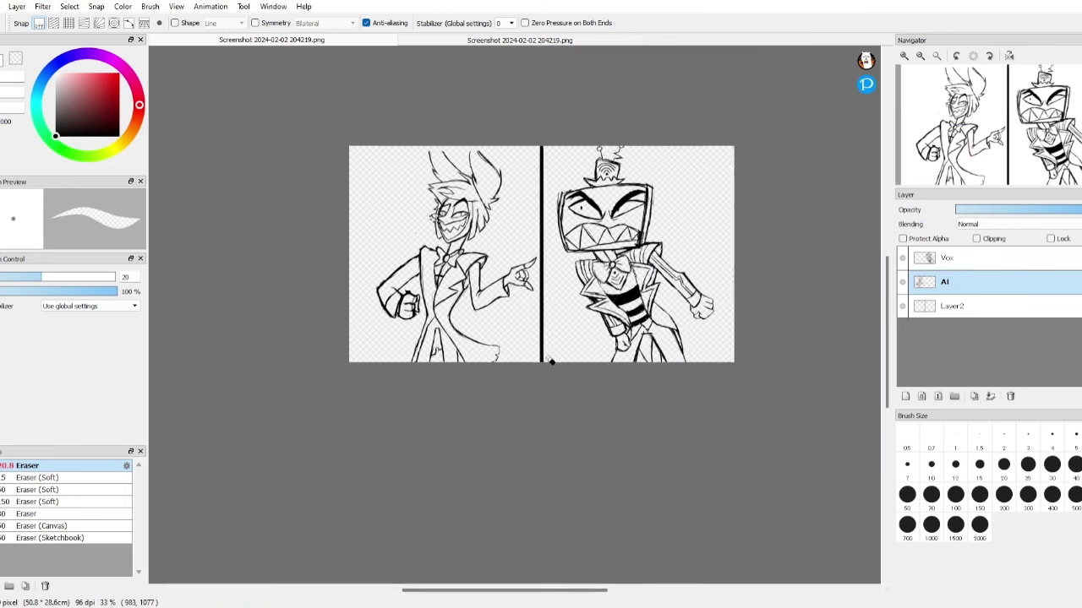
scroll(548, 363, up, 3)
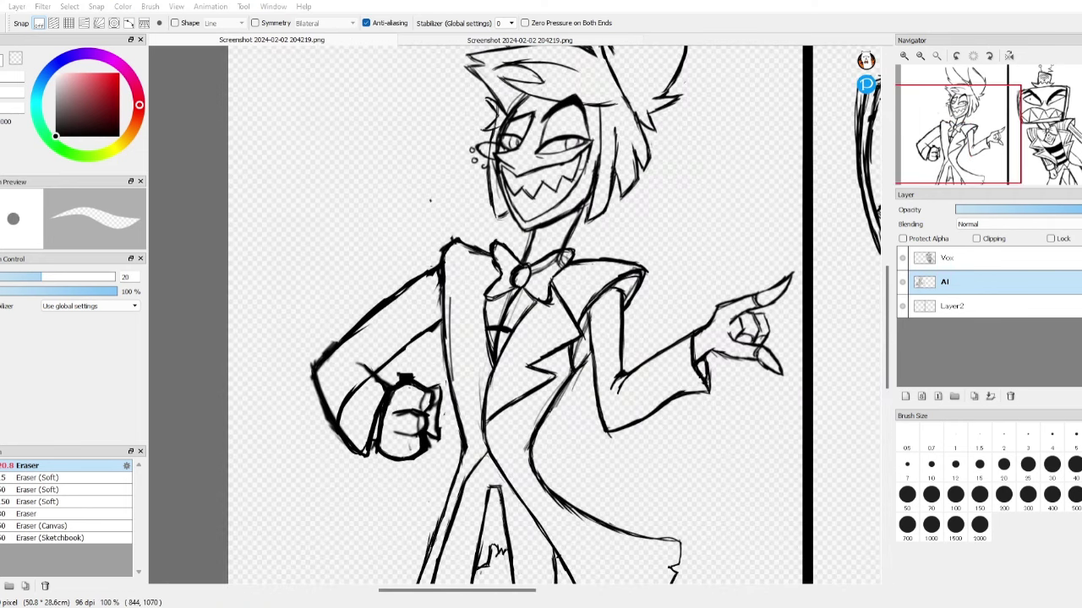
scroll(747, 381, down, 4)
scroll(460, 223, up, 4)
- Select the bent arm with its fist and transform it, adjusting its angle and position against the shoulder
key(m)
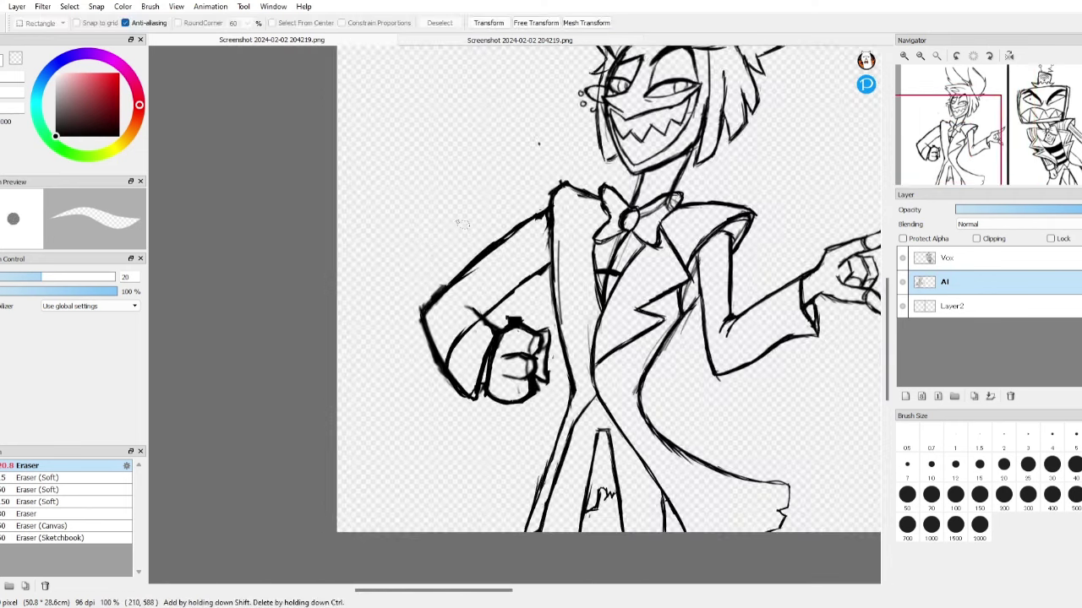
drag(553, 254, 553, 241)
key(ctrl+t)
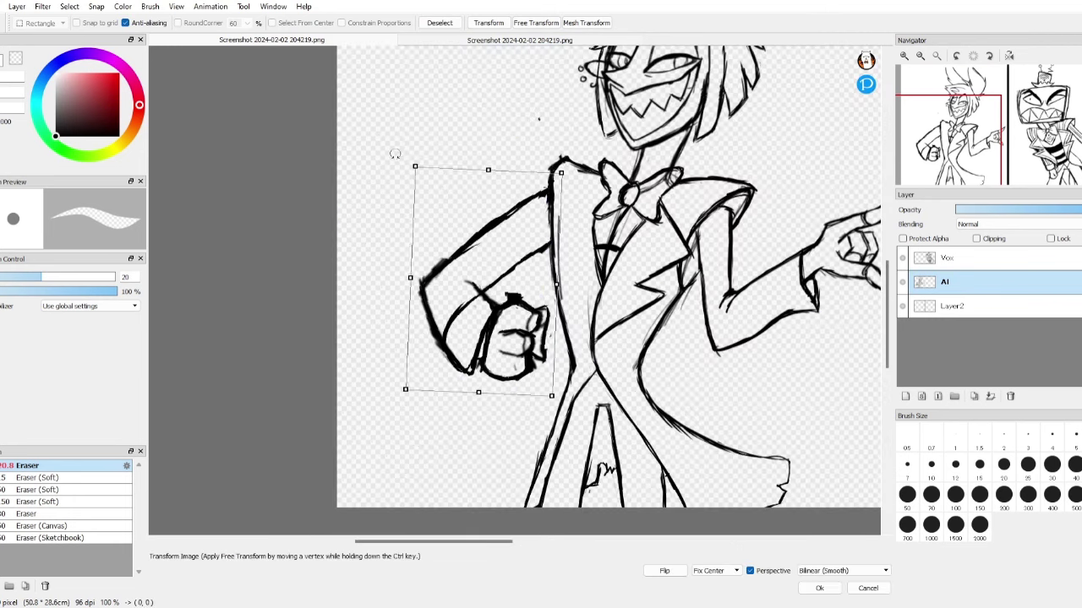
mouse_move(521, 285)
mouse_down()
mouse_move(510, 262)
mouse_move(482, 252)
mouse_move(429, 266)
mouse_up()
scroll(761, 439, down, 2)
key(Return)
scroll(422, 254, up, 2)
key(ctrl+t)
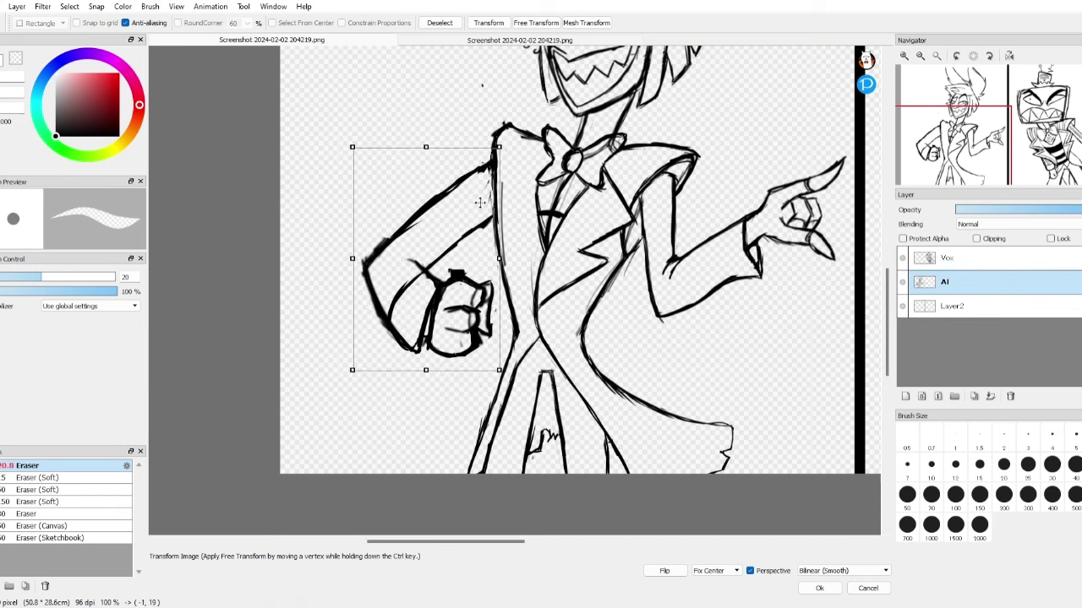
key(Return)
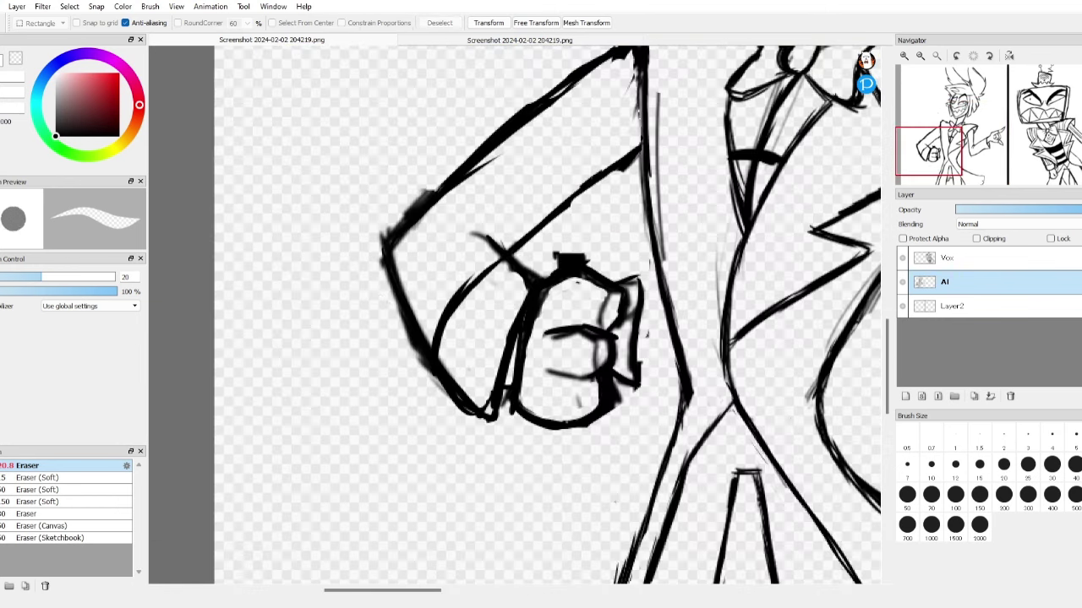
- Redraw the bent arm's elbow as a sharper corner and give the sleeve a straight opening edge, erasing the old cuff lines
key(b)
mouse_move(373, 271)
mouse_down()
mouse_move(439, 380)
mouse_move(431, 355)
mouse_move(473, 372)
mouse_up()
key(e)
key(b)
drag(427, 248, 503, 271)
mouse_move(502, 270)
mouse_down()
mouse_move(490, 414)
mouse_move(524, 422)
mouse_move(487, 419)
mouse_up()
key(e)
key(b)
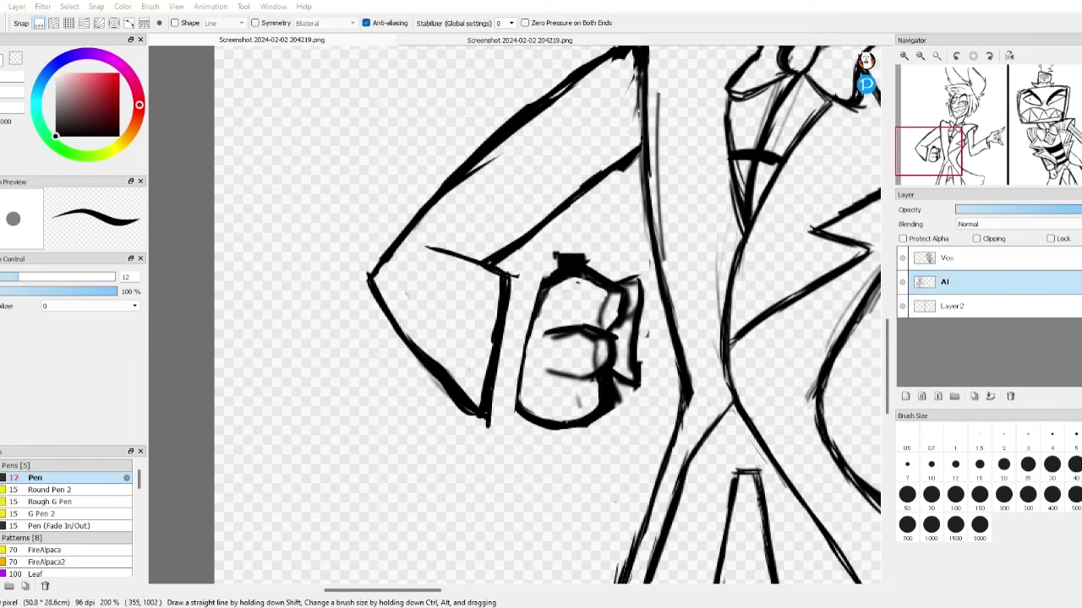
- Select the fist and transform it, tilting it slightly and moving it up against the sleeve opening
key(l)
drag(524, 270, 511, 284)
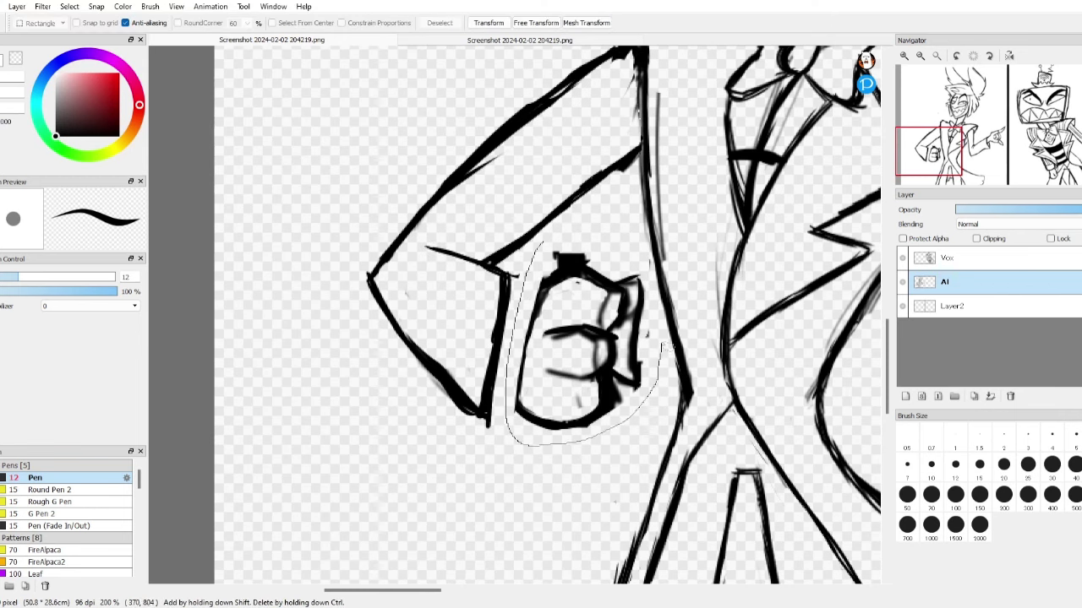
key(ctrl+t)
drag(462, 193, 453, 199)
key(ctrl+minus)
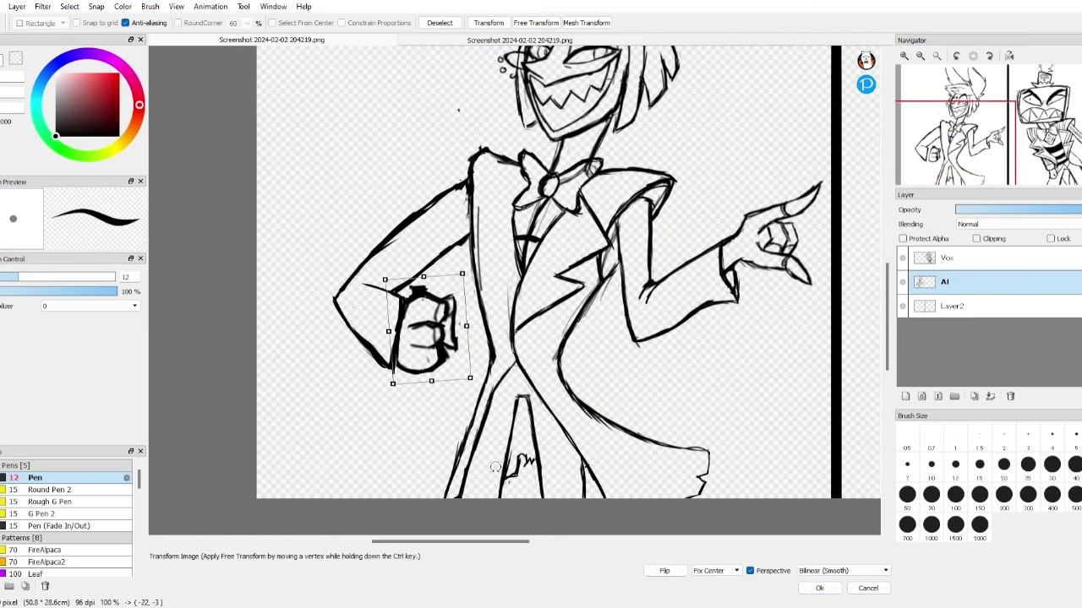
click(819, 588)
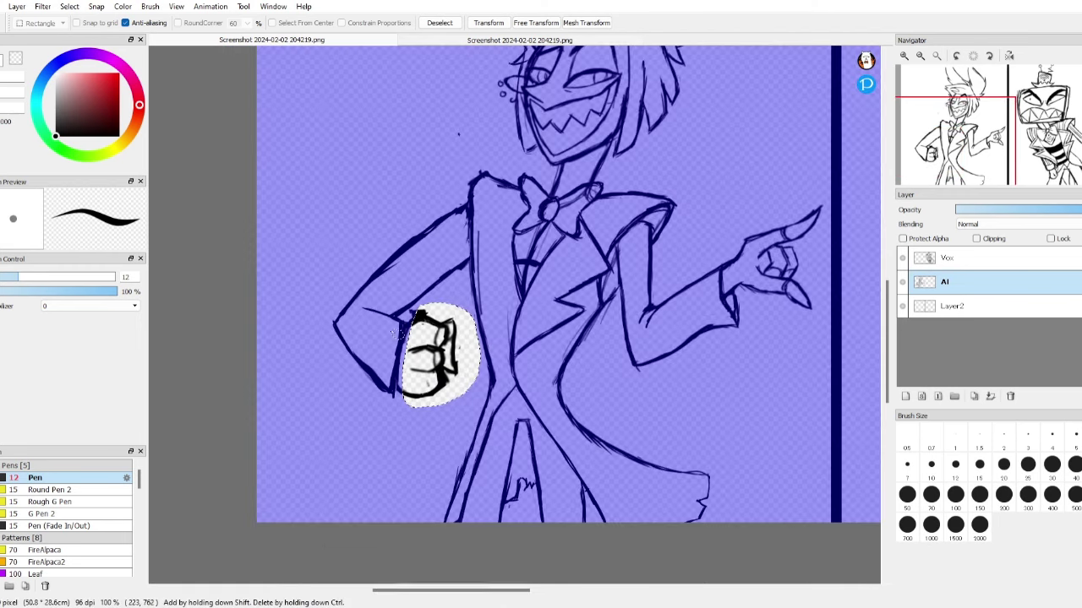
- Erase the whole bent arm with its sleeve and fist beside the coat
key(ctrl+plus)
key(e)
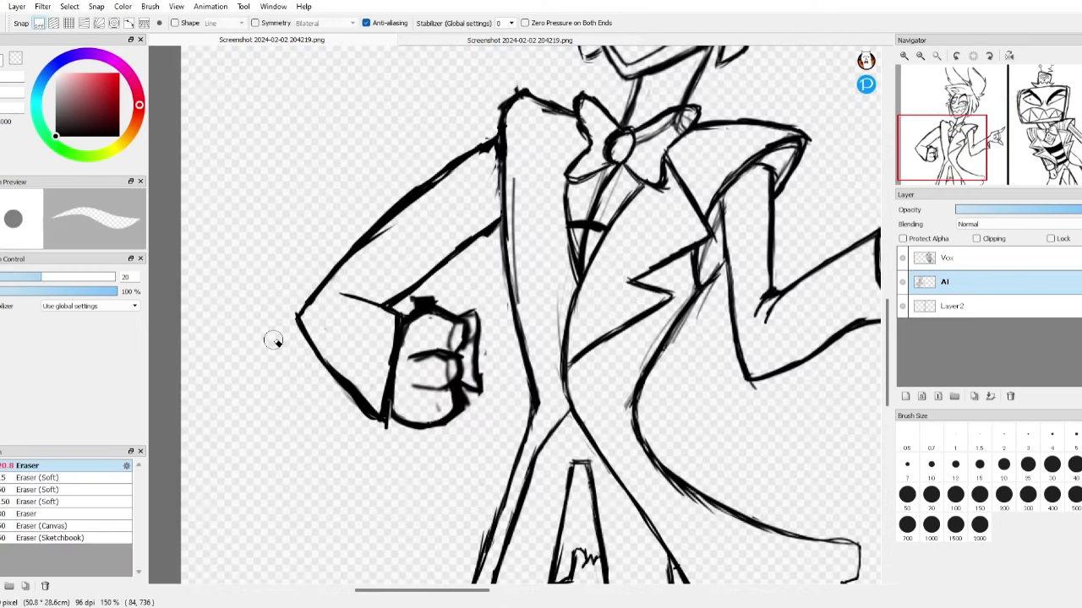
mouse_move(304, 397)
mouse_down()
mouse_move(413, 173)
mouse_move(489, 156)
mouse_up()
key(b)
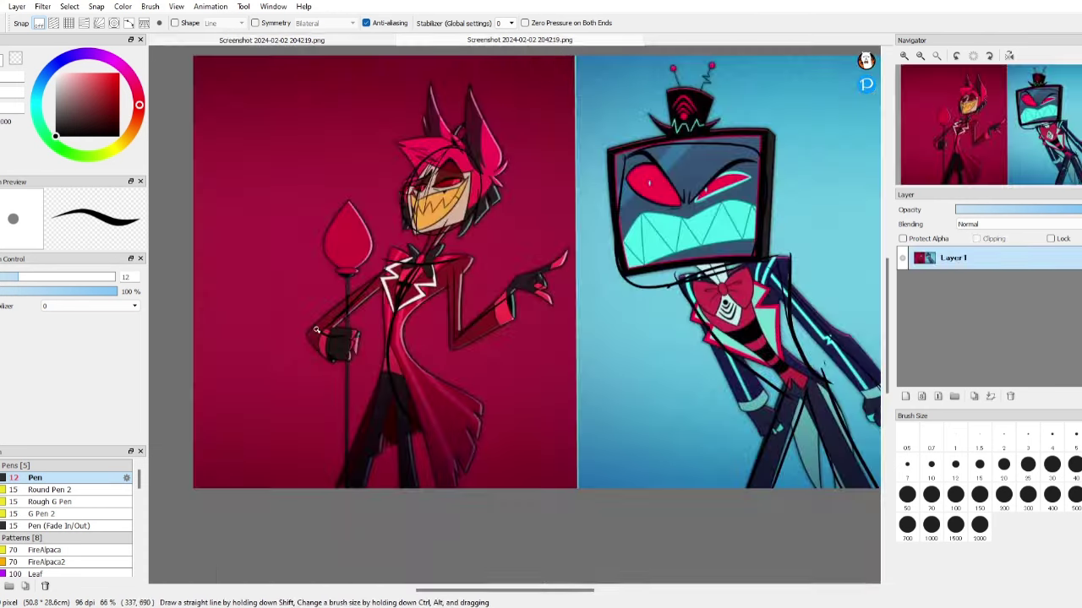
- Check the reference and redraw the bent arm with long straight sleeve lines, a pointed elbow and a narrow cuff band
drag(370, 324, 495, 229)
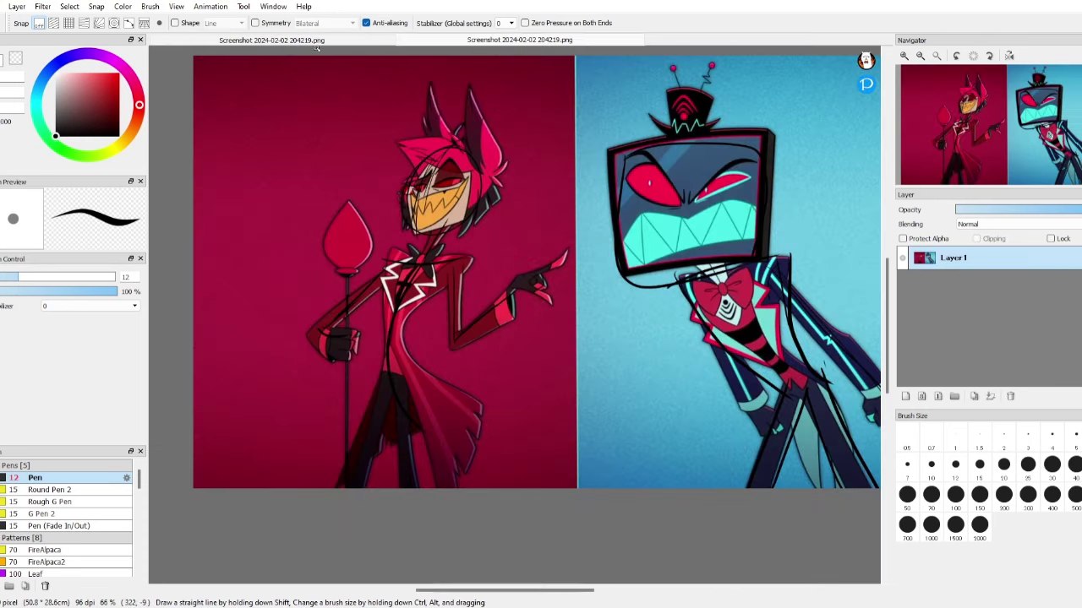
drag(306, 374, 284, 332)
drag(340, 331, 396, 355)
drag(355, 338, 484, 244)
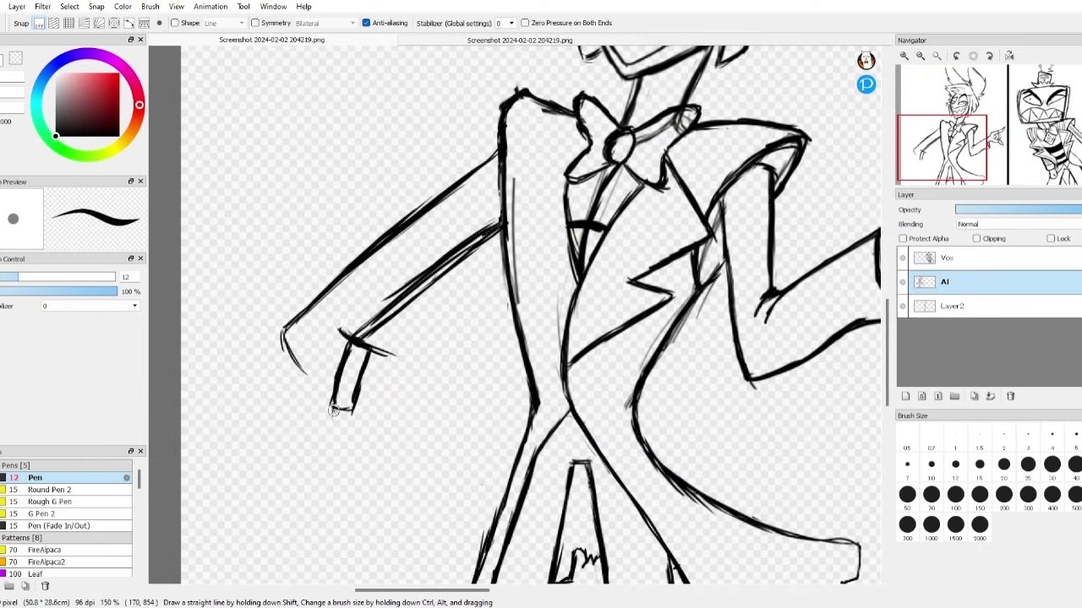
scroll(332, 404, down, 3)
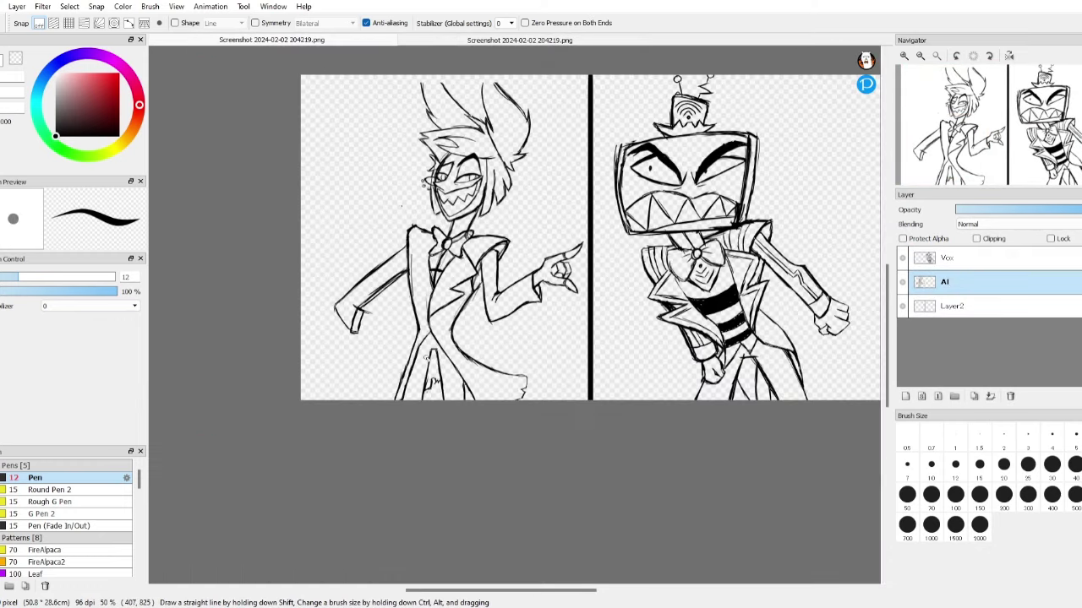
scroll(338, 317, up, 4)
- Erase the doubled stroke along the sleeve's underside, leaving a single clean line
key(e)
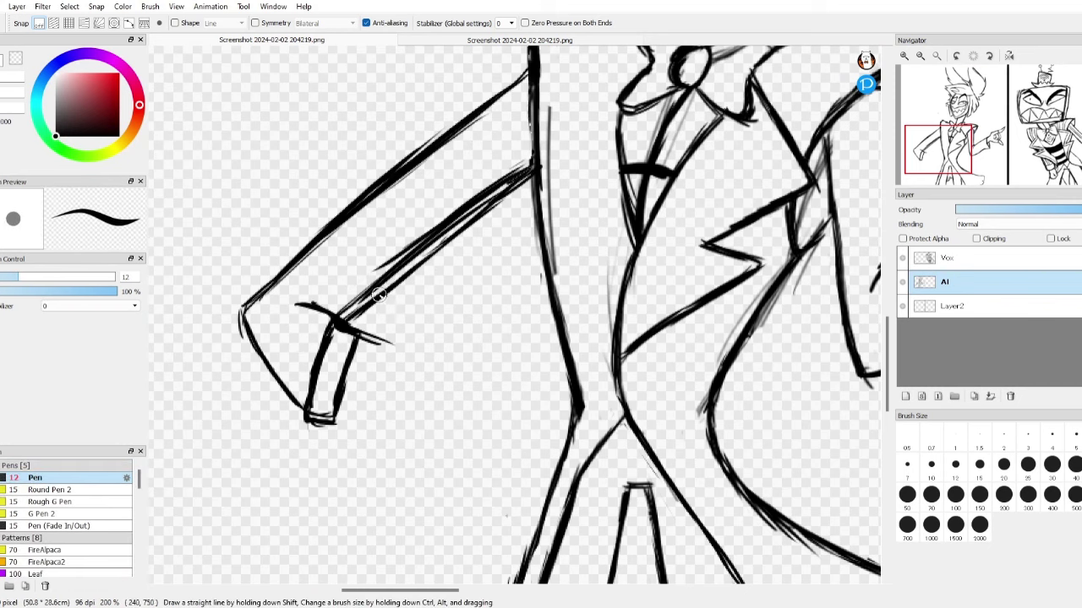
drag(435, 226, 357, 298)
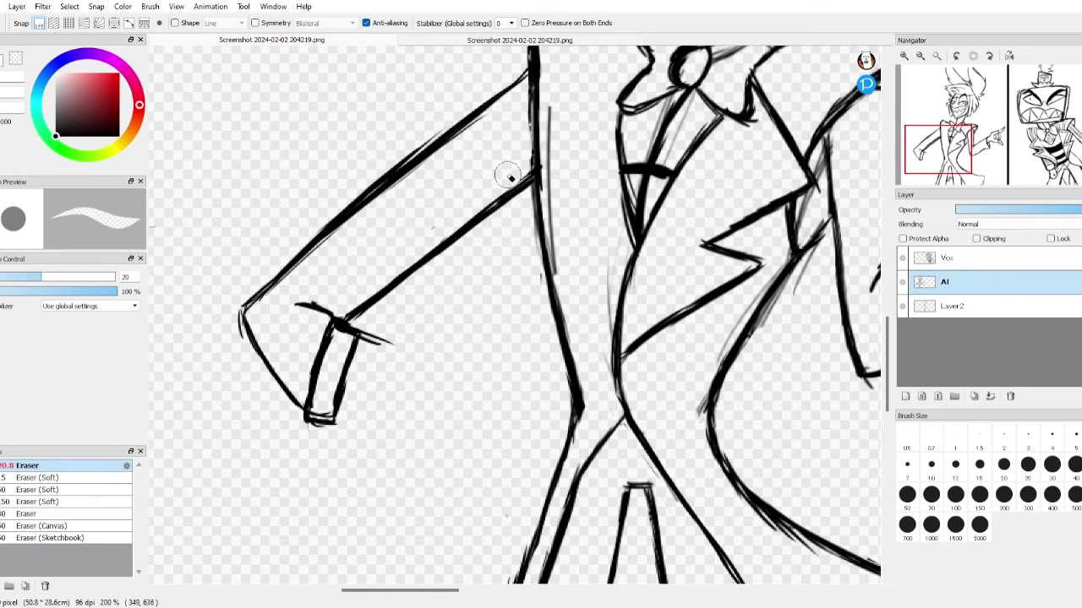
scroll(511, 178, down, 4)
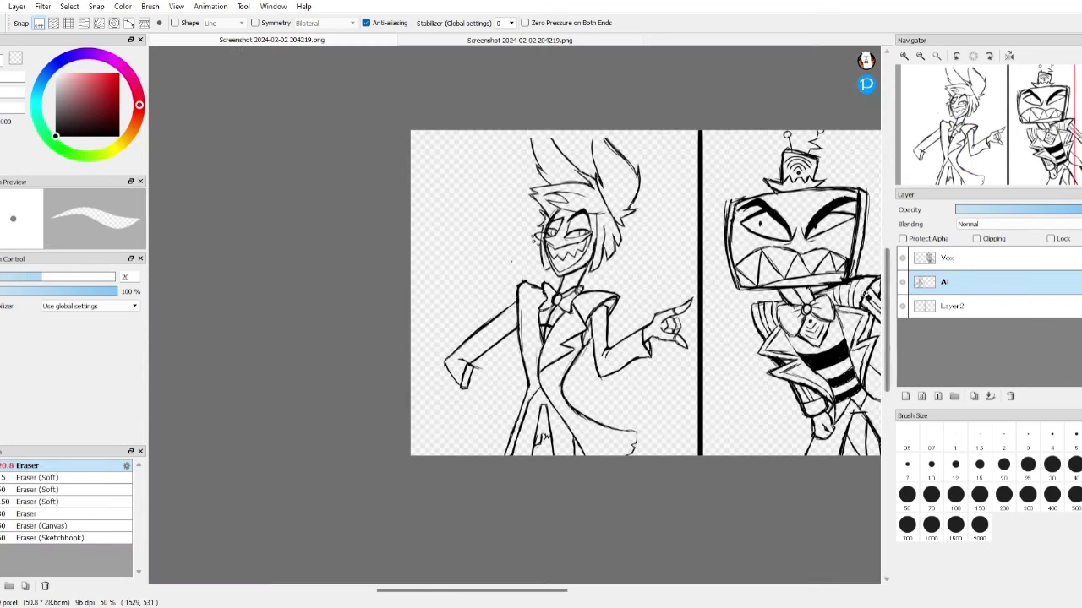
- Check the reference hand and draw a boxy fist with horizontal finger lines extending from the cuff
scroll(507, 296, up, 4)
key(b)
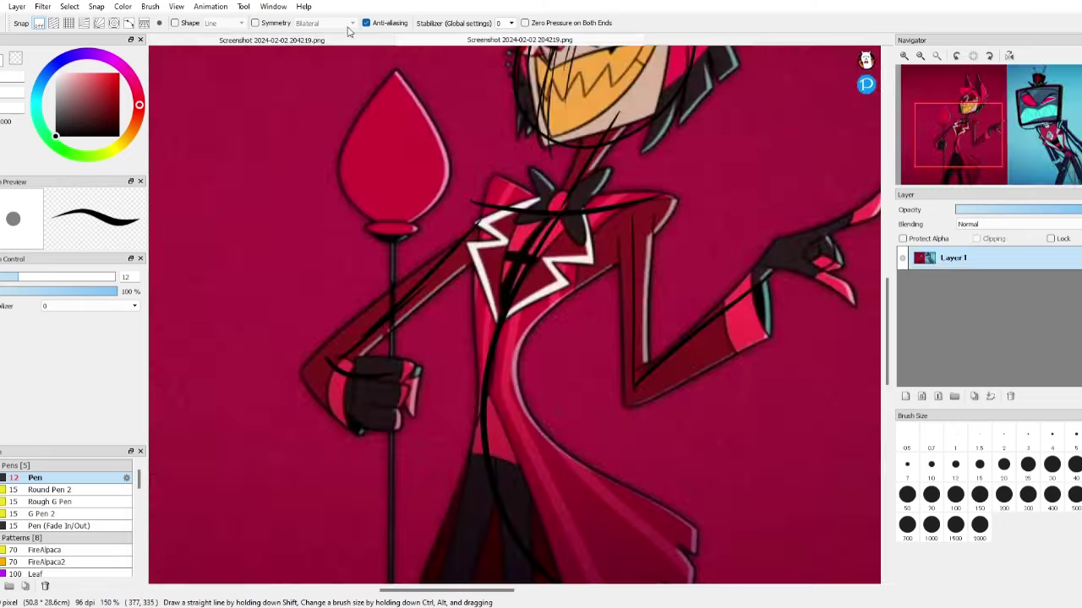
drag(530, 345, 524, 404)
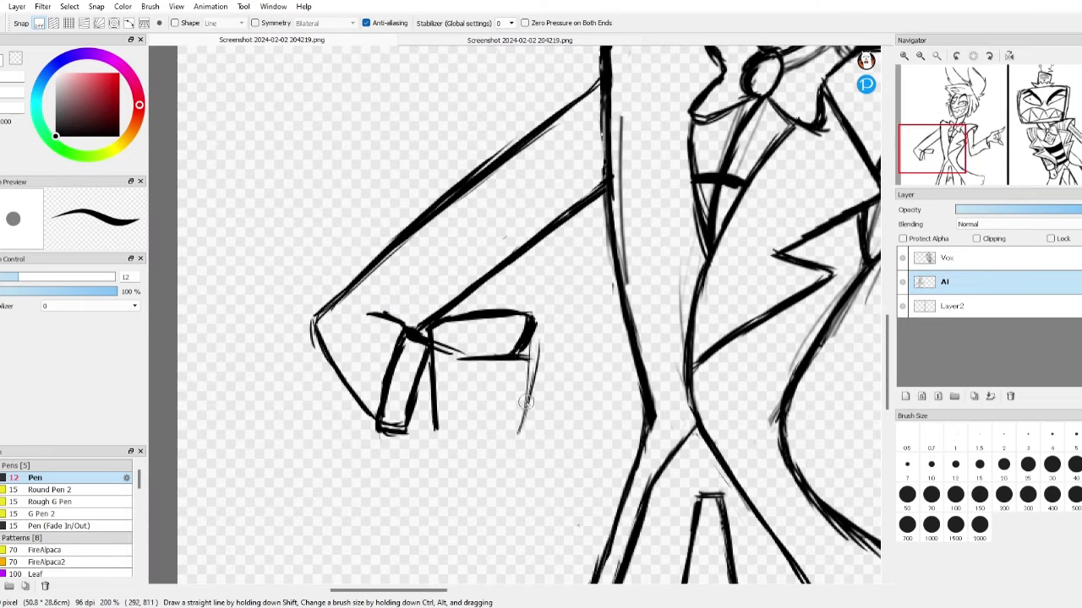
mouse_move(434, 427)
mouse_down()
mouse_move(463, 440)
mouse_move(452, 438)
mouse_up()
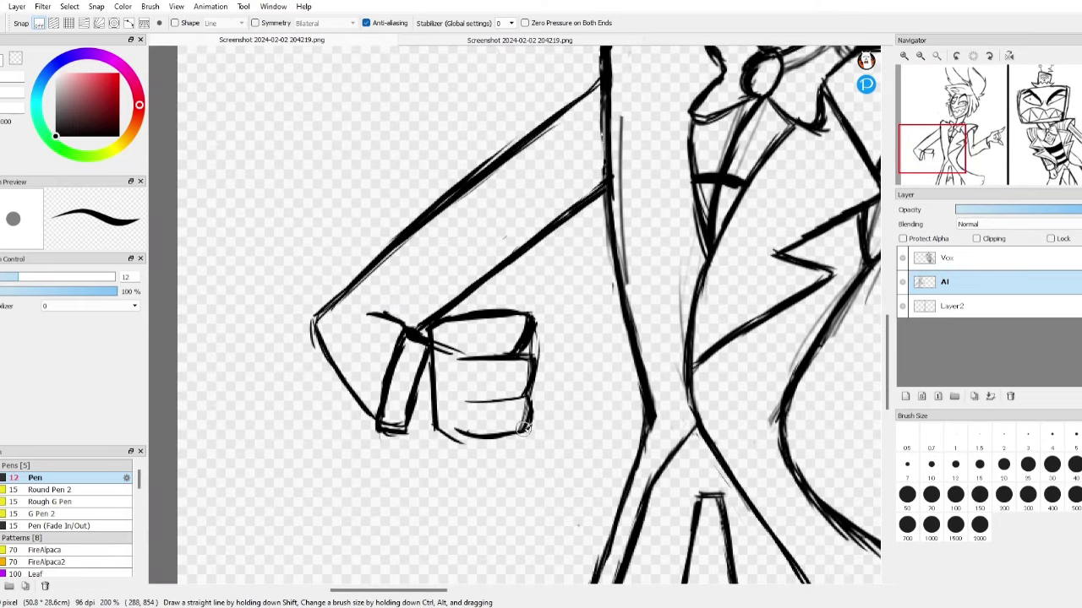
- Erase the stray line crossing into the fist and reshape the cuff's lower end into a rounded band joined to the forearm
key(e)
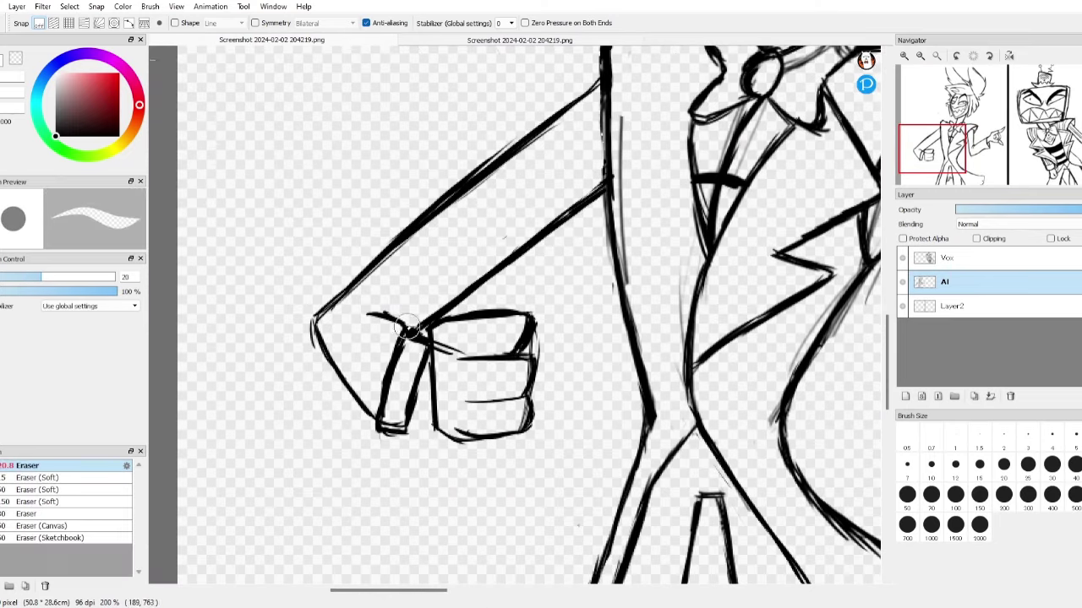
drag(461, 351, 435, 333)
key(b)
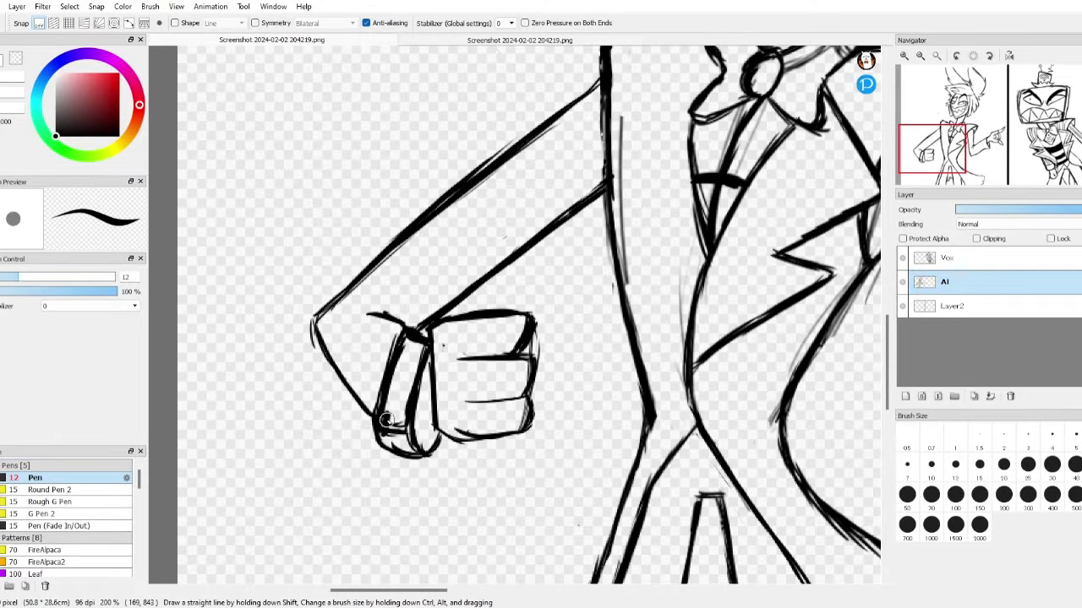
key(e)
key(b)
drag(351, 396, 376, 444)
key(e)
key(b)
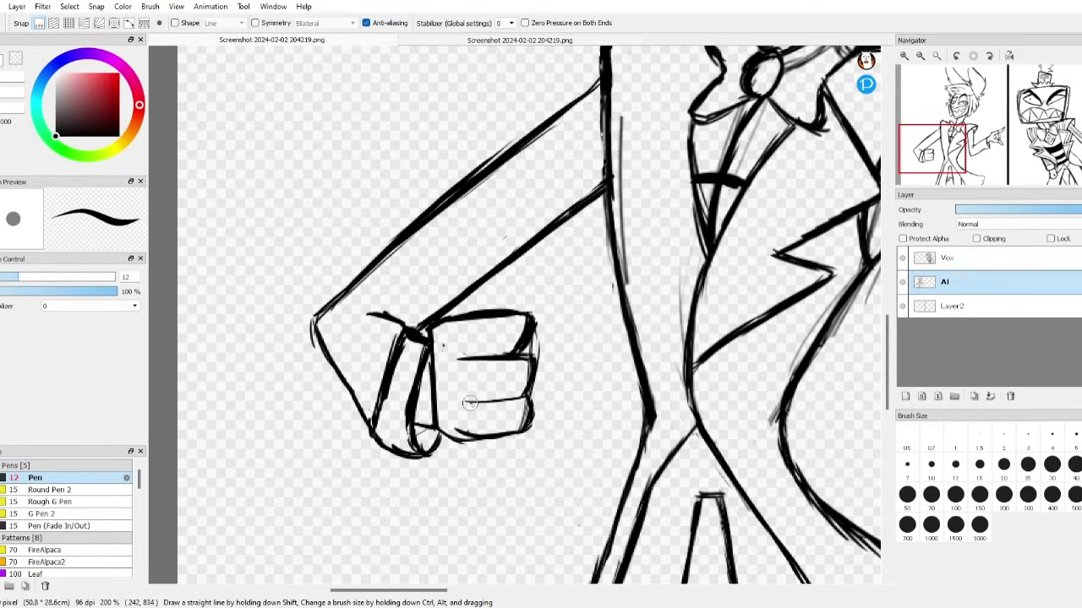
- Draw the narrow pointed shape along the fist's outer side and clean up its edges
drag(535, 323, 562, 314)
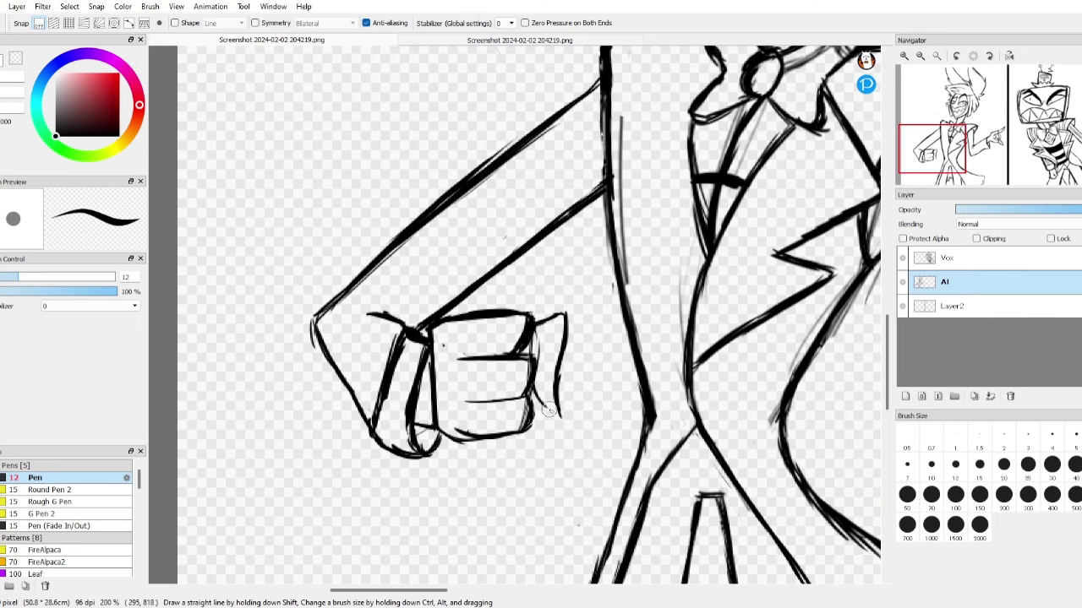
key(e)
drag(608, 377, 587, 401)
key(b)
key(e)
scroll(555, 307, down, 3)
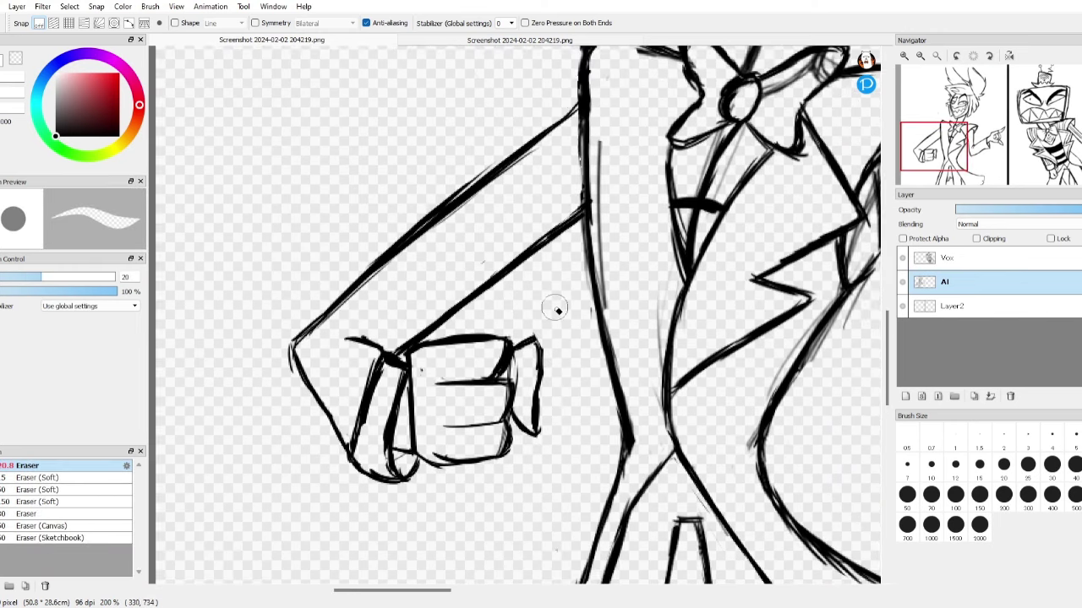
scroll(615, 393, up, 2)
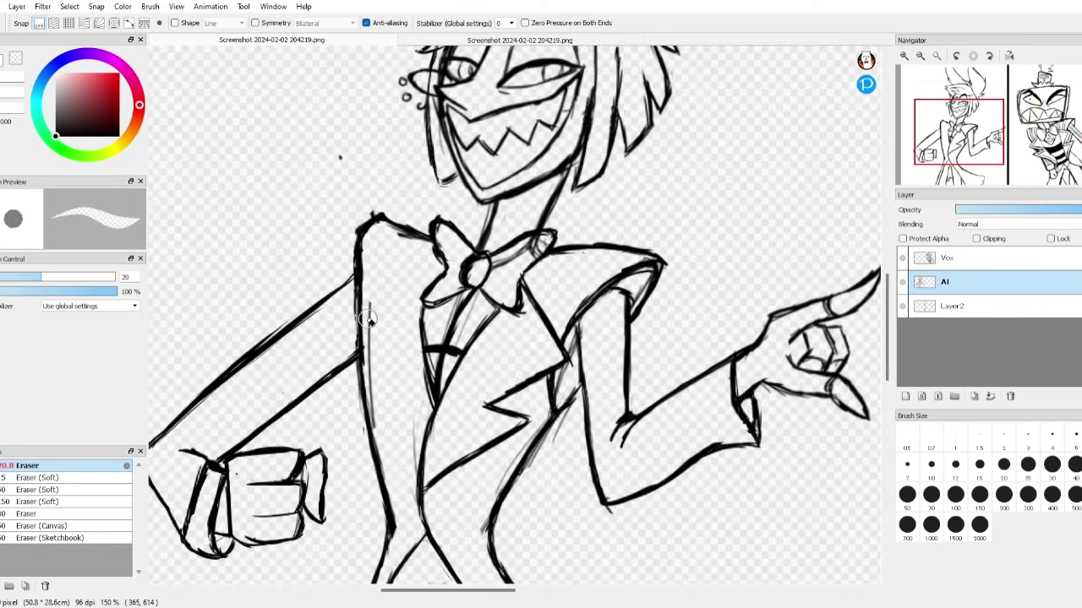
- Following the reference, draw the missing zigzag lapel on the bent-arm side of the coat and erase the coat lines it covers
key(b)
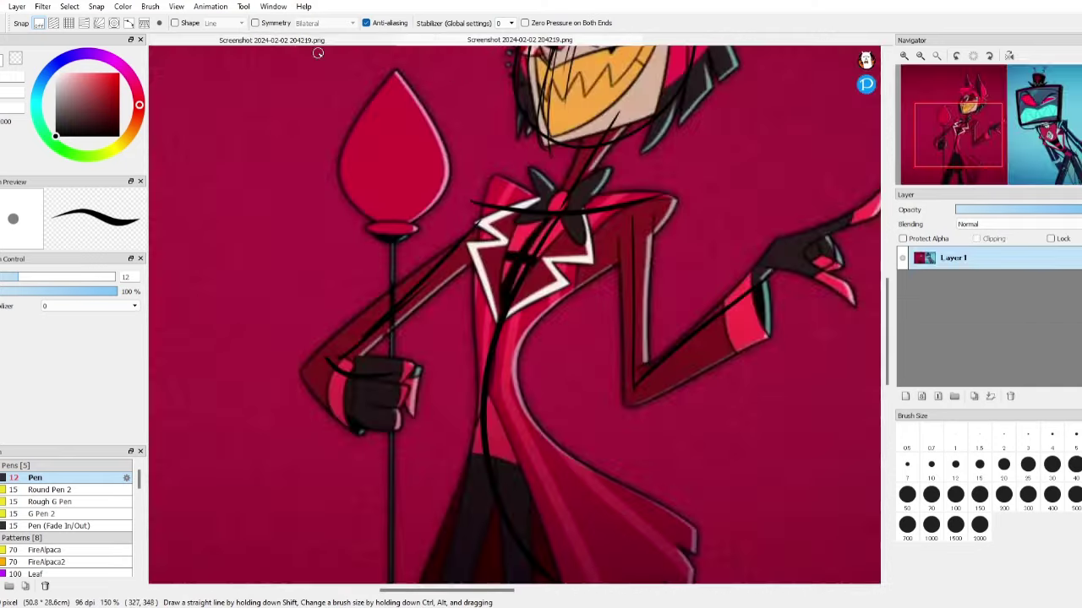
drag(389, 382, 335, 306)
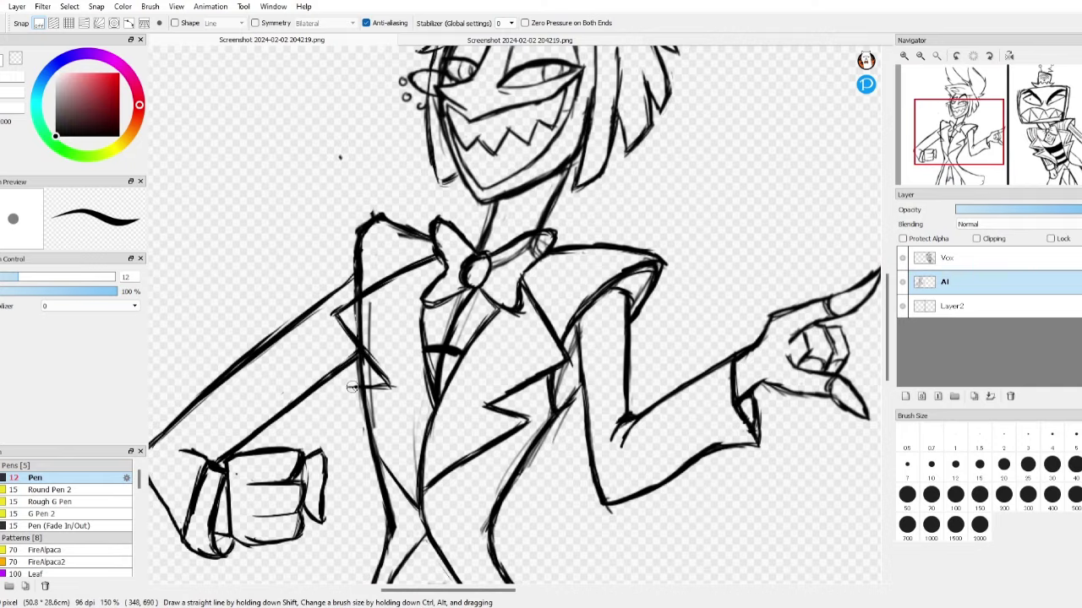
key(e)
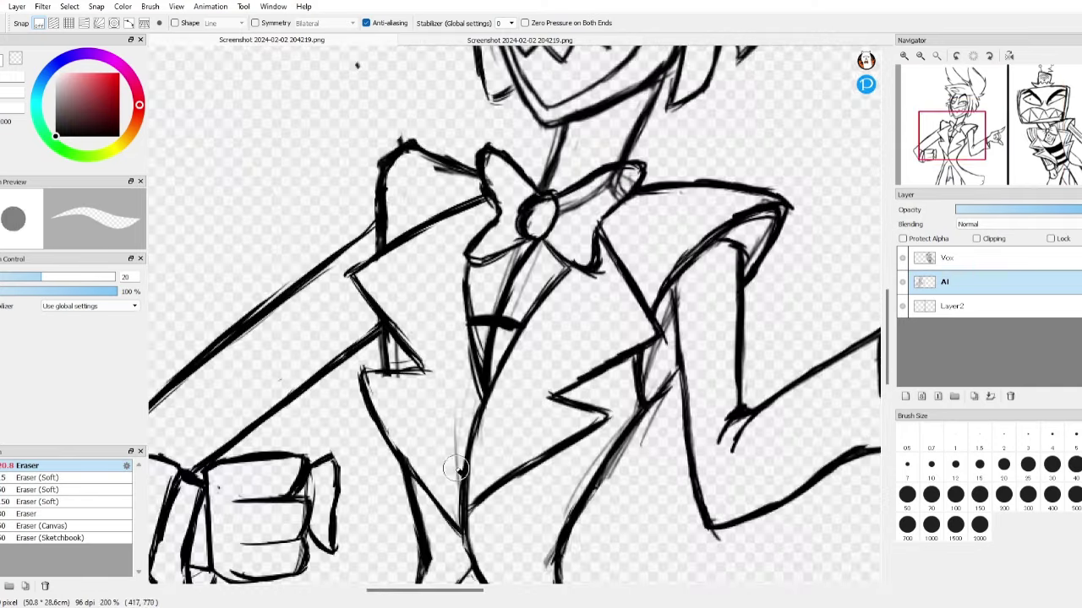
- Add inner outlines parallel to both zigzag lapels and curved stripes across the coat's shoulders
key(b)
drag(382, 279, 450, 369)
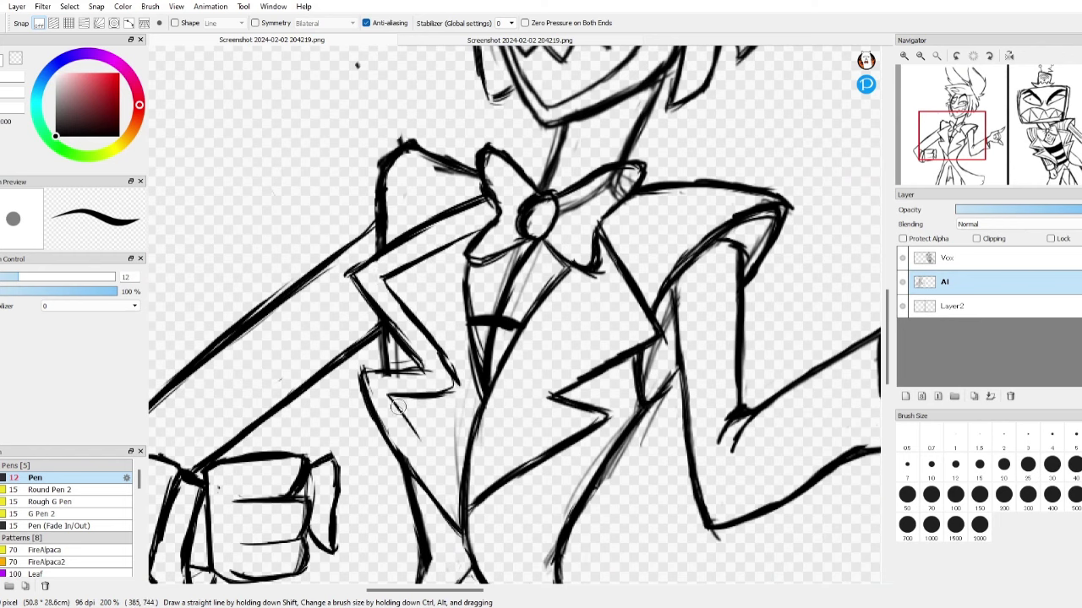
drag(406, 234, 429, 160)
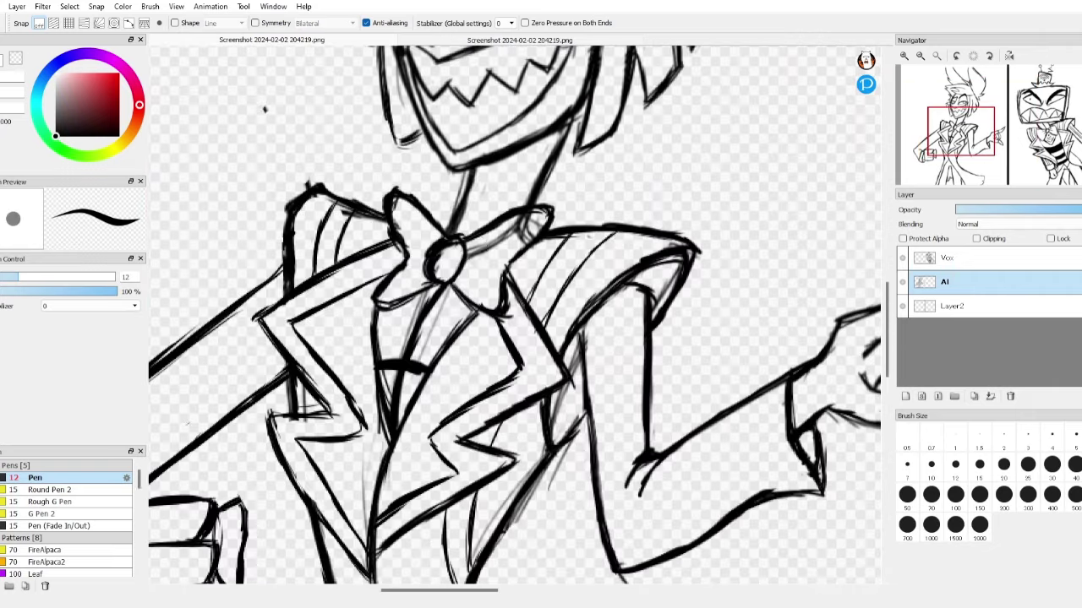
- Erase the faint stray strokes along the bow tie's loop beneath the neck
key(e)
drag(477, 249, 534, 218)
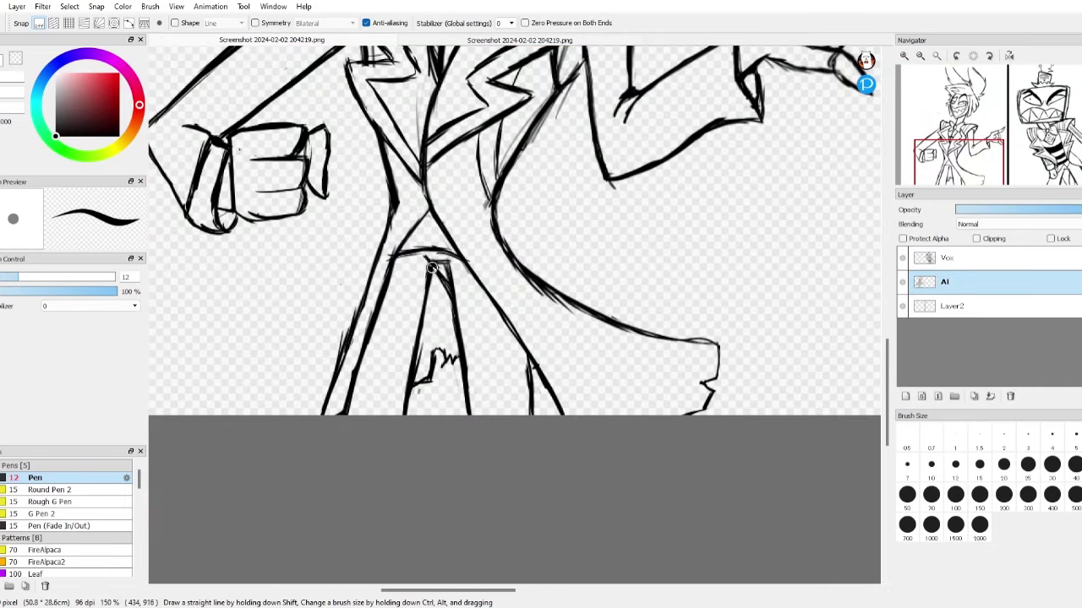
- Erase the stray lines at the top of Al's leg gap and draw pinstripes down the coat's waist and tail
key(e)
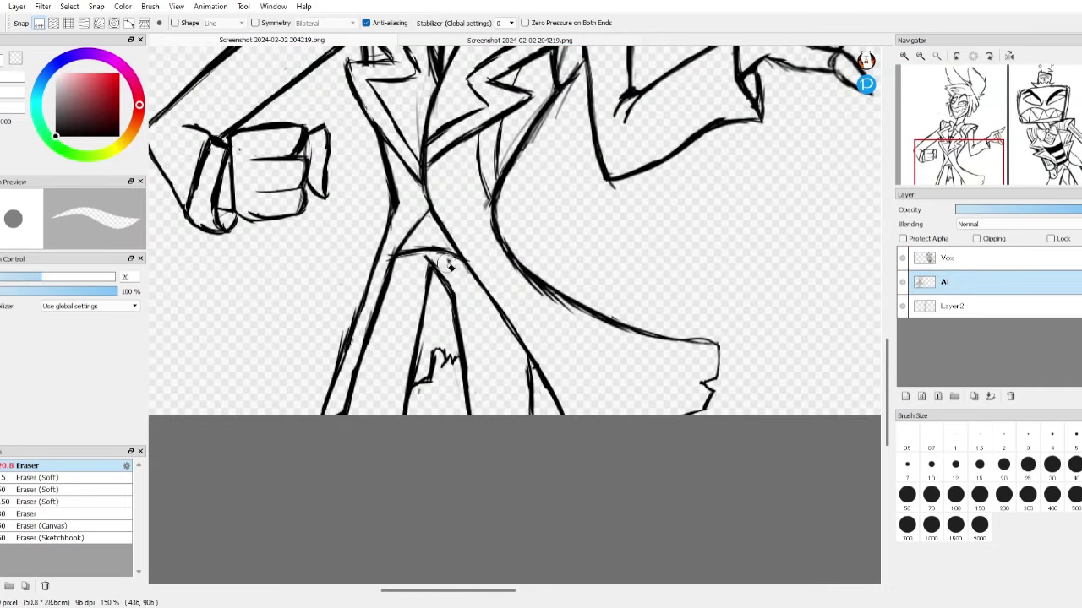
scroll(451, 313, up, 3)
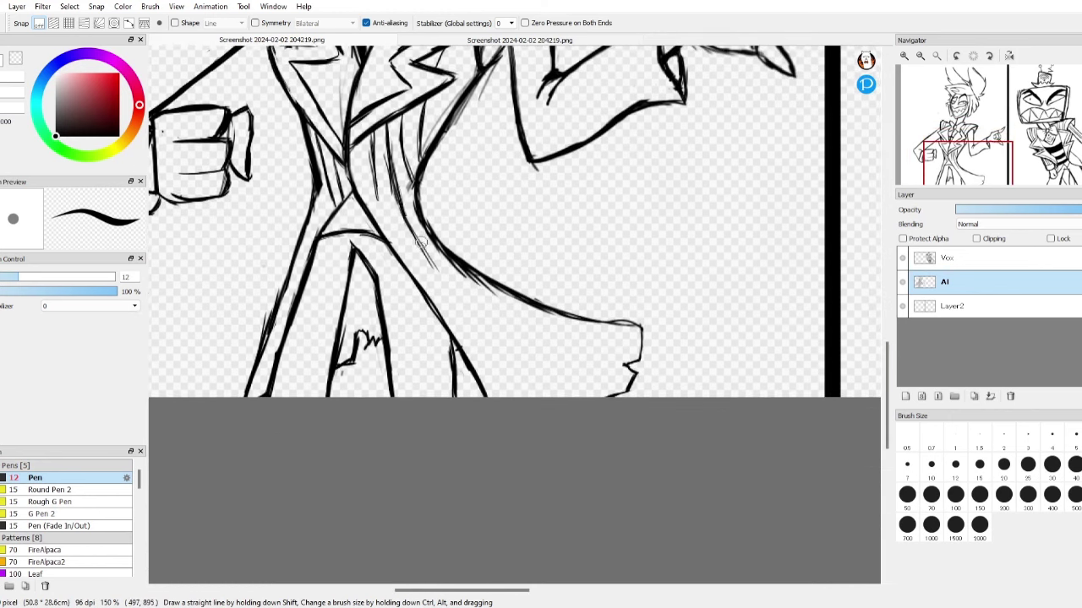
drag(449, 283, 506, 344)
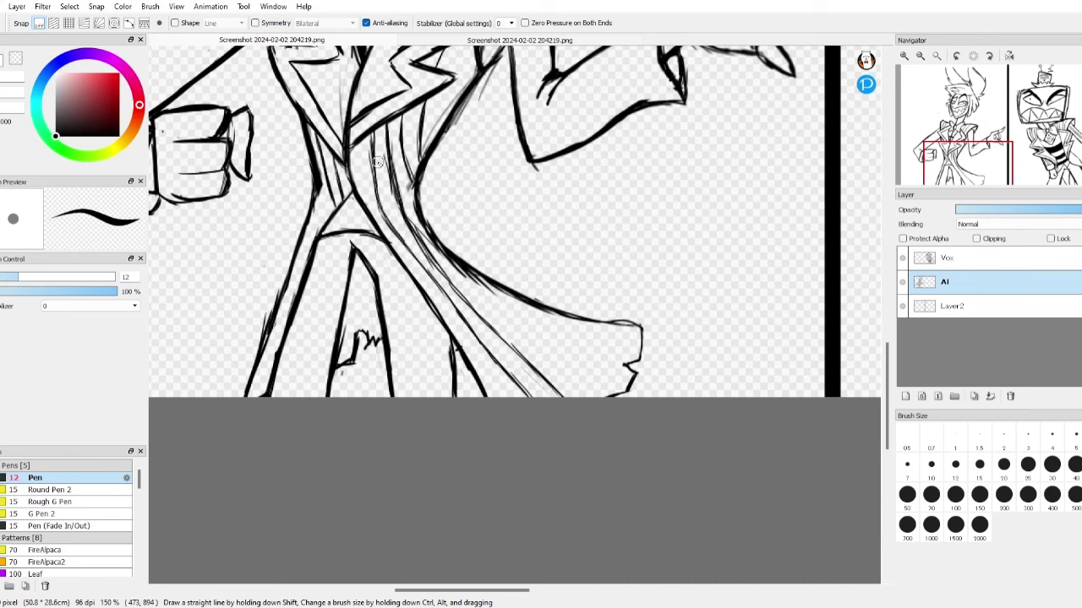
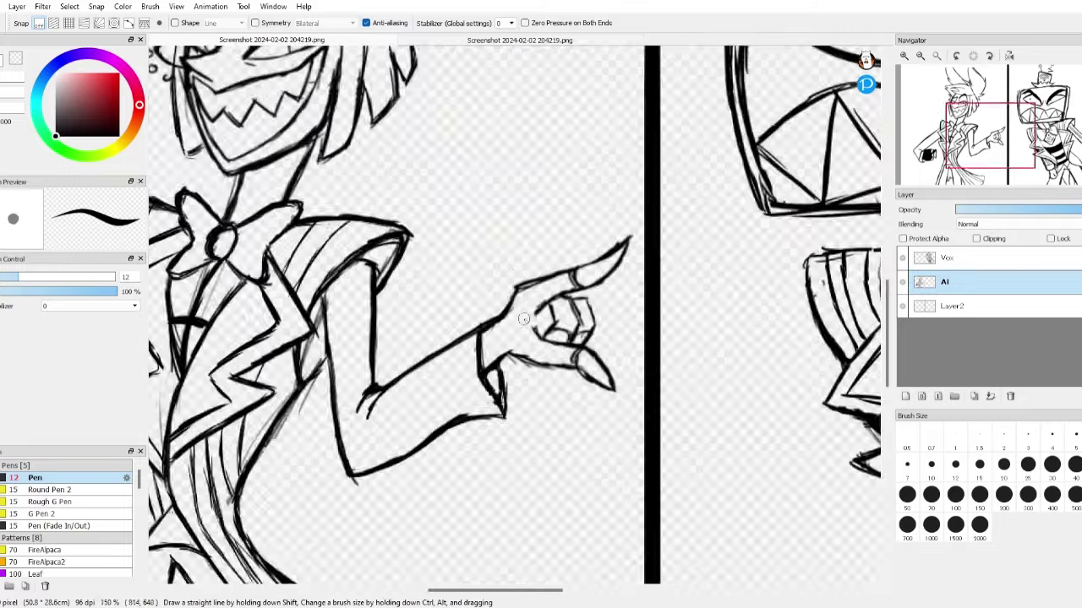
- Fill Al's pointing glove, trousers and bow tie with solid black
drag(477, 371, 503, 353)
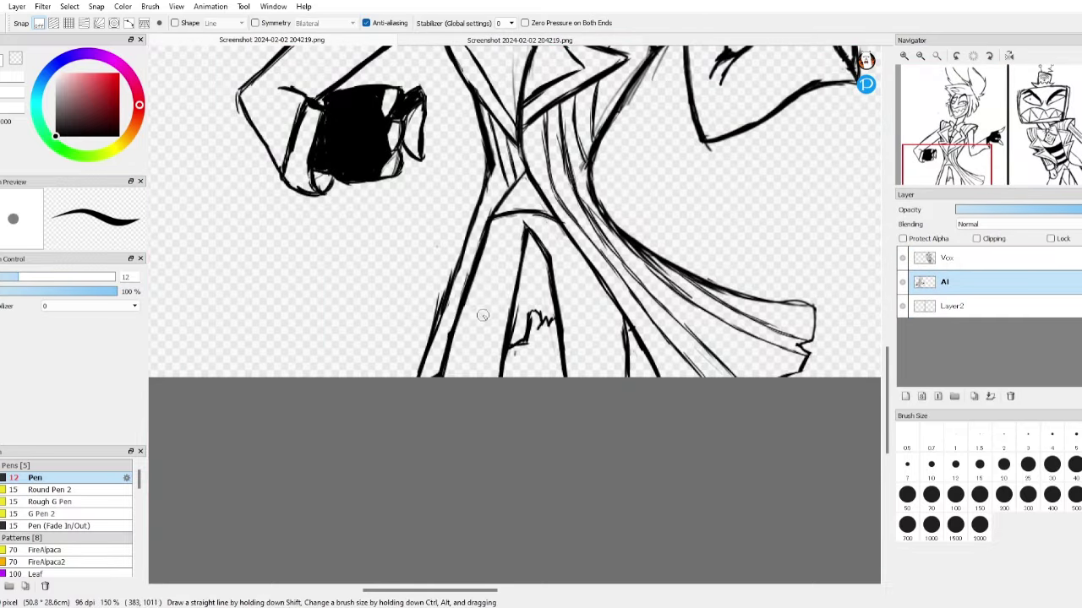
mouse_move(478, 270)
mouse_down()
mouse_move(462, 380)
mouse_move(511, 232)
mouse_move(627, 372)
mouse_move(543, 233)
mouse_move(625, 376)
mouse_up()
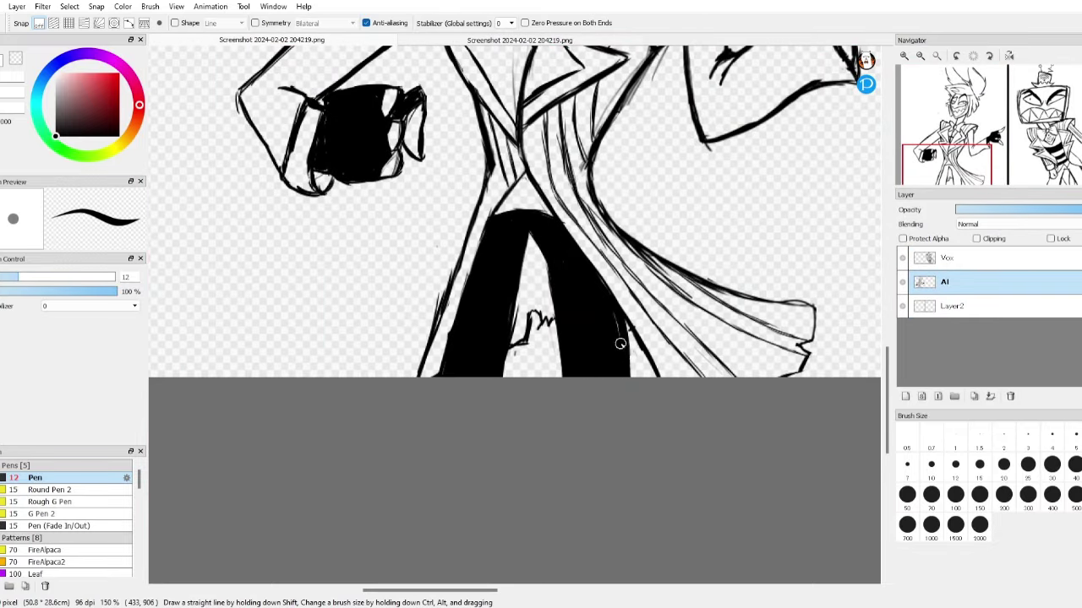
drag(616, 314, 625, 350)
scroll(580, 241, up, 3)
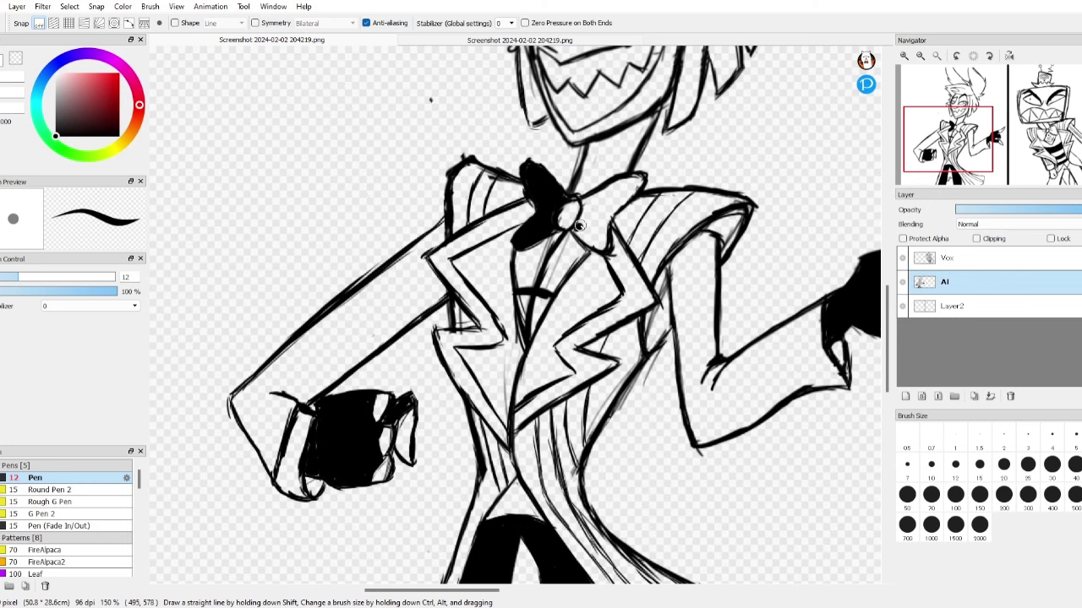
scroll(634, 184, down, 3)
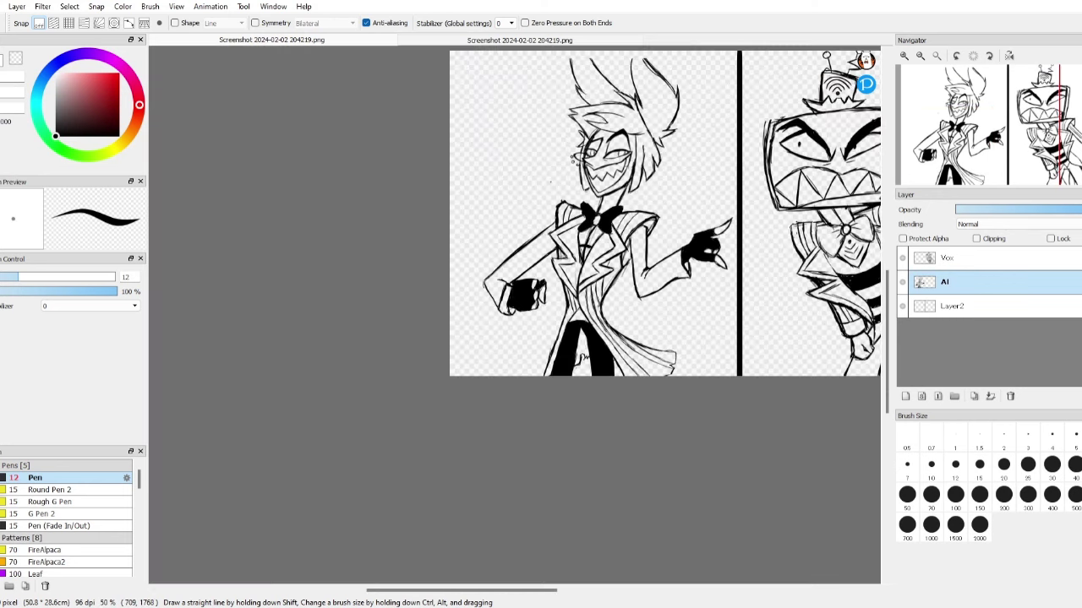
- Check the coloured reference and draw the inner-ear lines inside both of Al's ears
scroll(634, 110, up, 3)
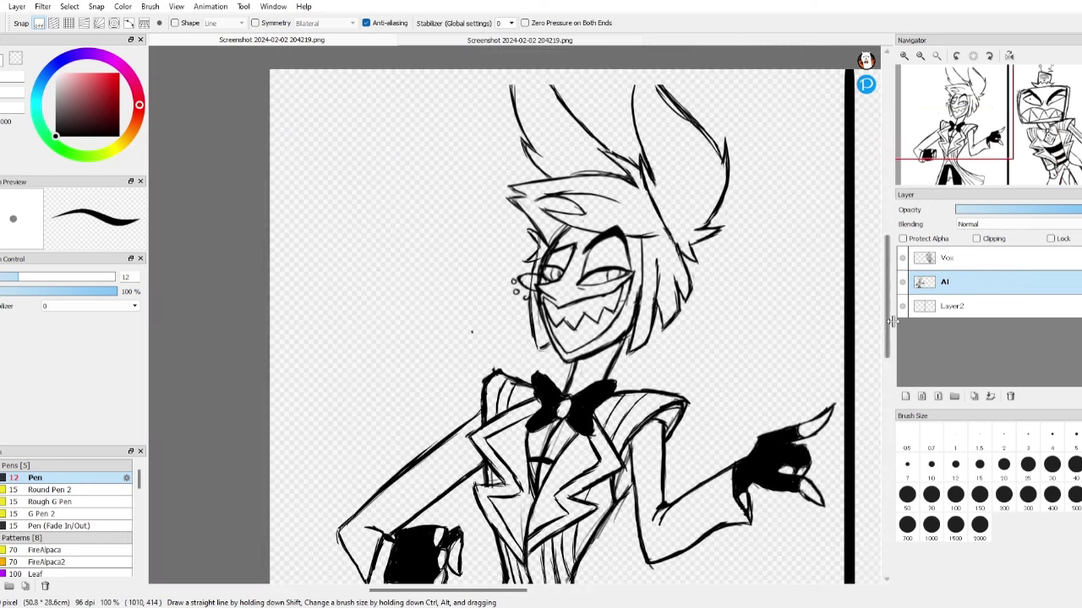
scroll(603, 403, down, 3)
scroll(463, 403, up, 4)
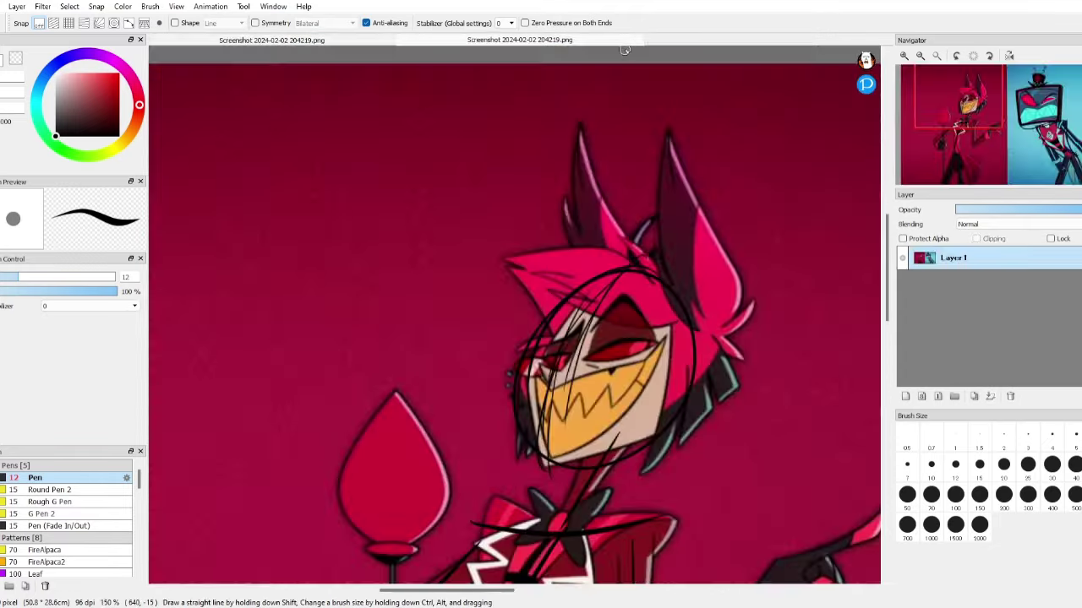
scroll(623, 138, up, 3)
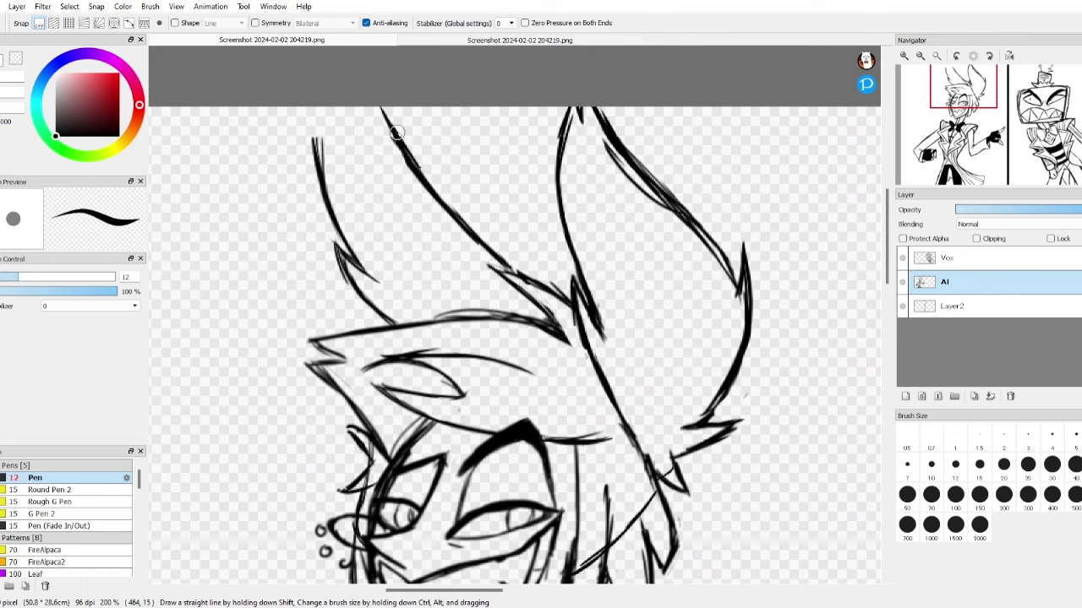
scroll(618, 144, down, 3)
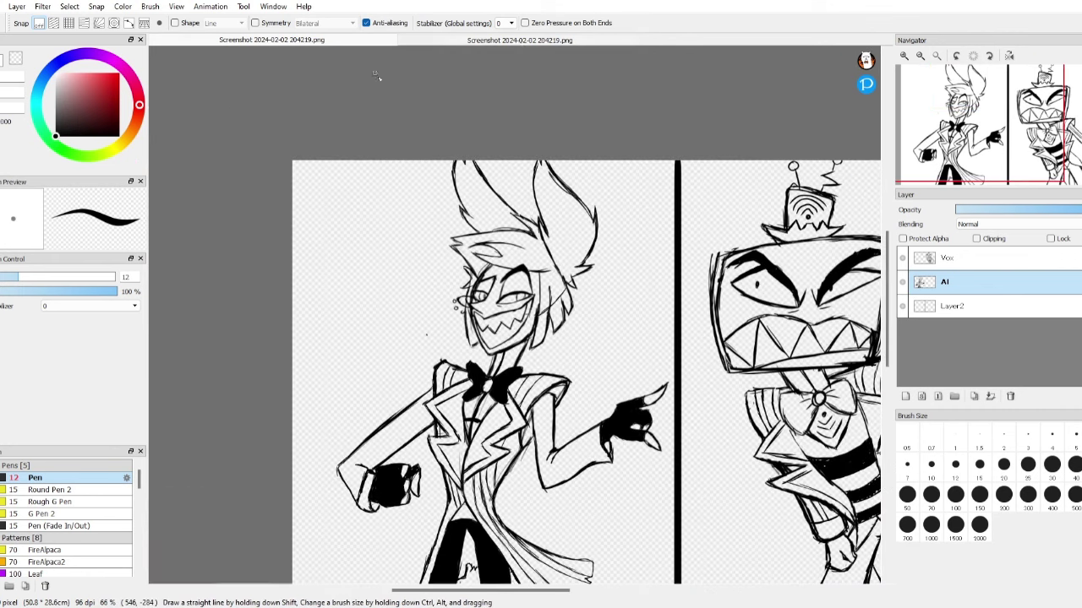
scroll(405, 278, up, 3)
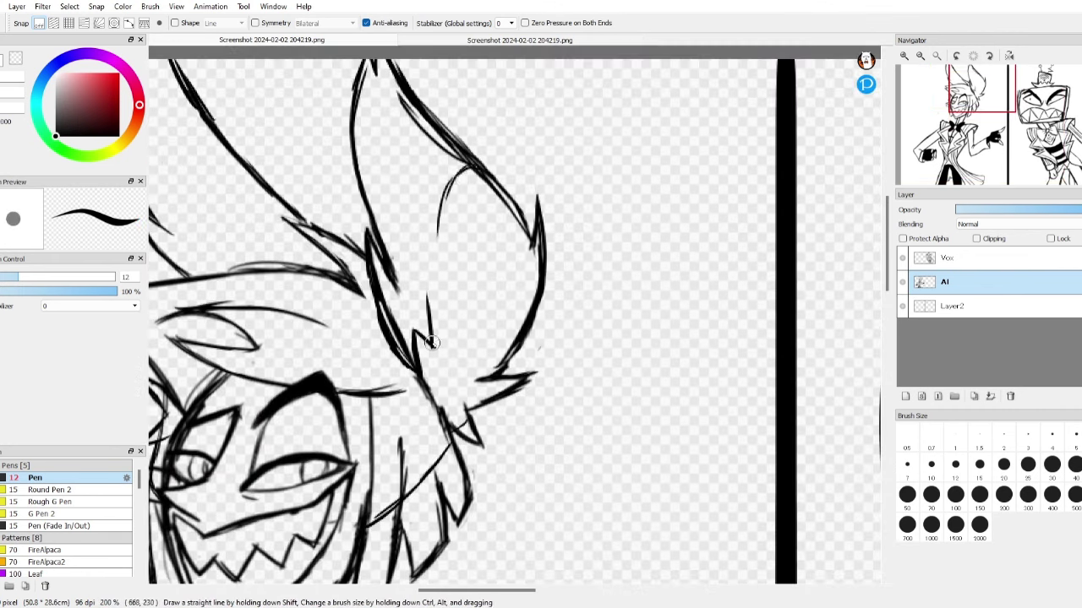
drag(468, 164, 427, 378)
key(e)
scroll(427, 378, down, 3)
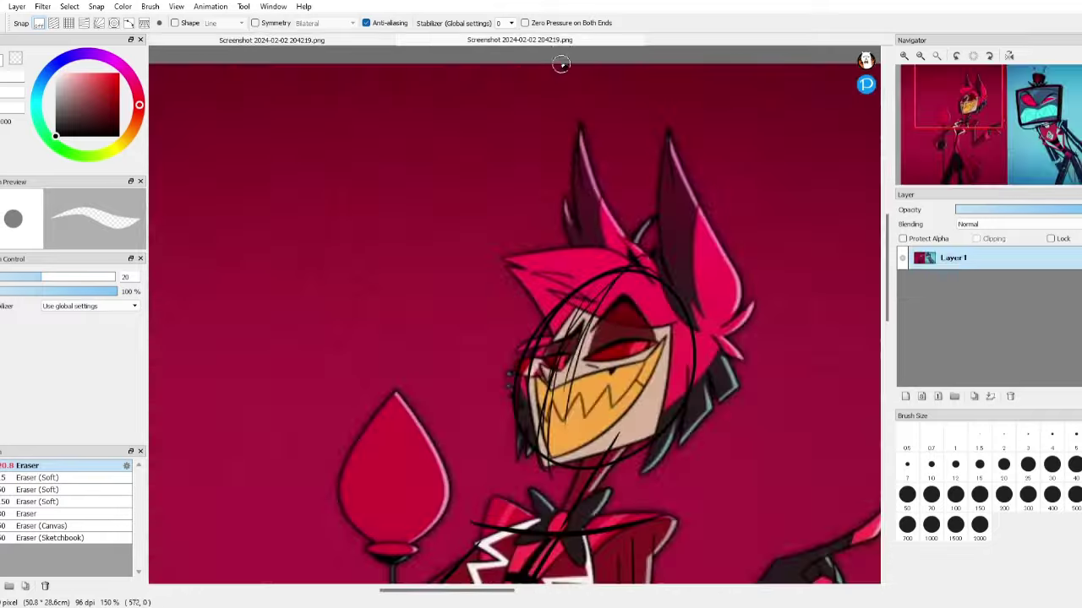
key(b)
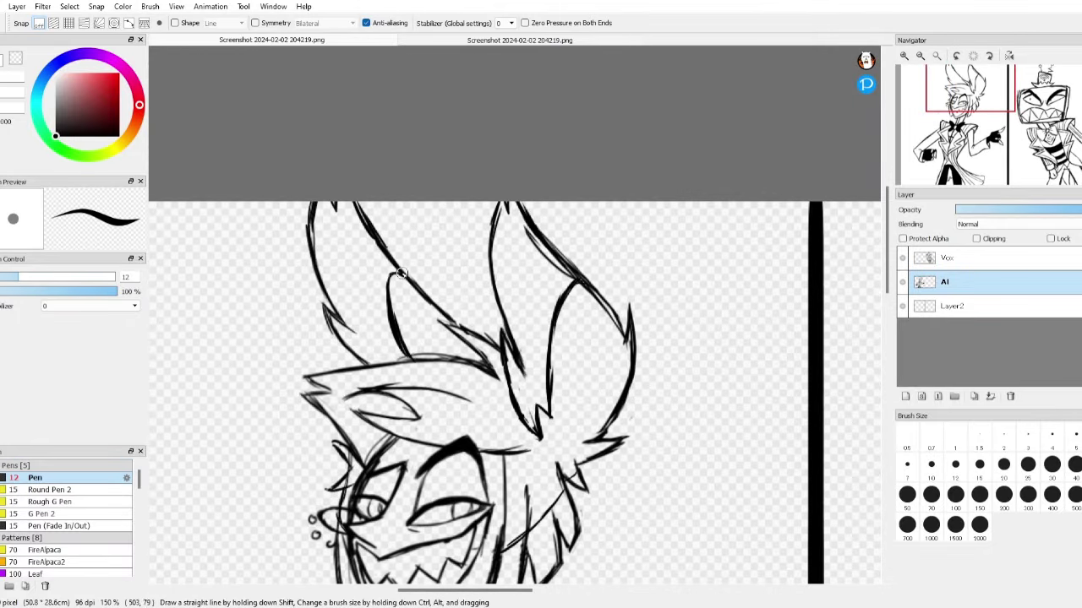
scroll(401, 273, down, 2)
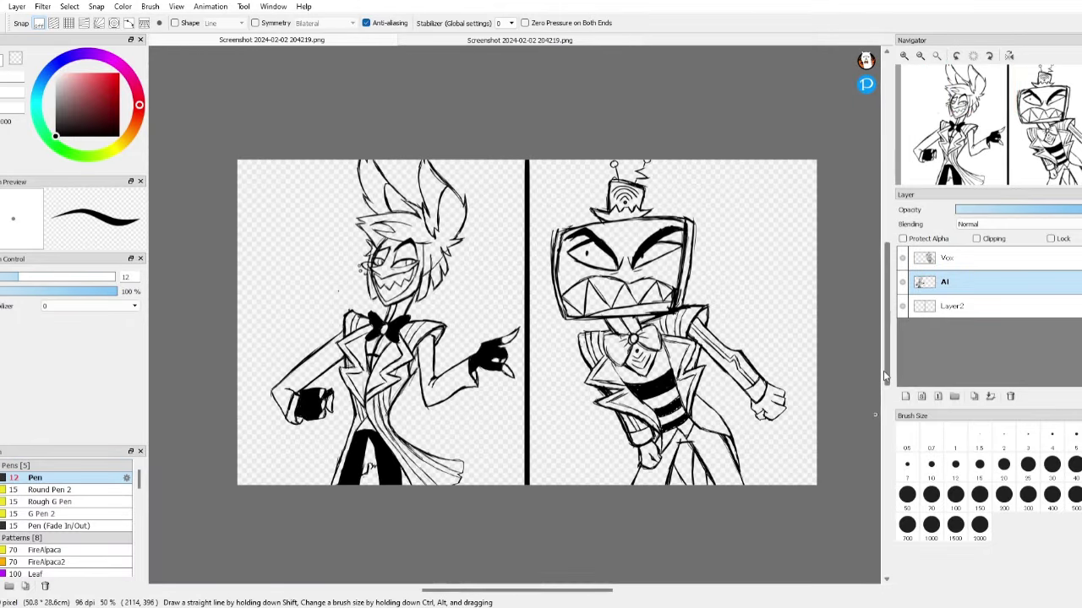
- Thicken the brow stroke above Al's left-hand eye
scroll(426, 263, up, 3)
scroll(427, 262, up, 2)
drag(463, 267, 425, 289)
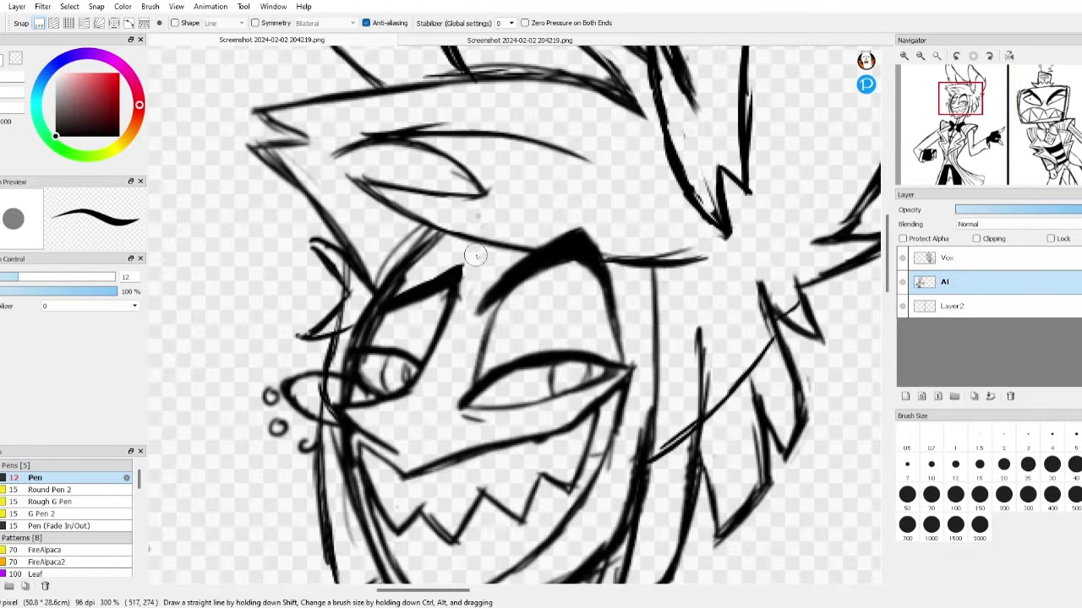
scroll(475, 255, down, 5)
scroll(887, 284, up, 2)
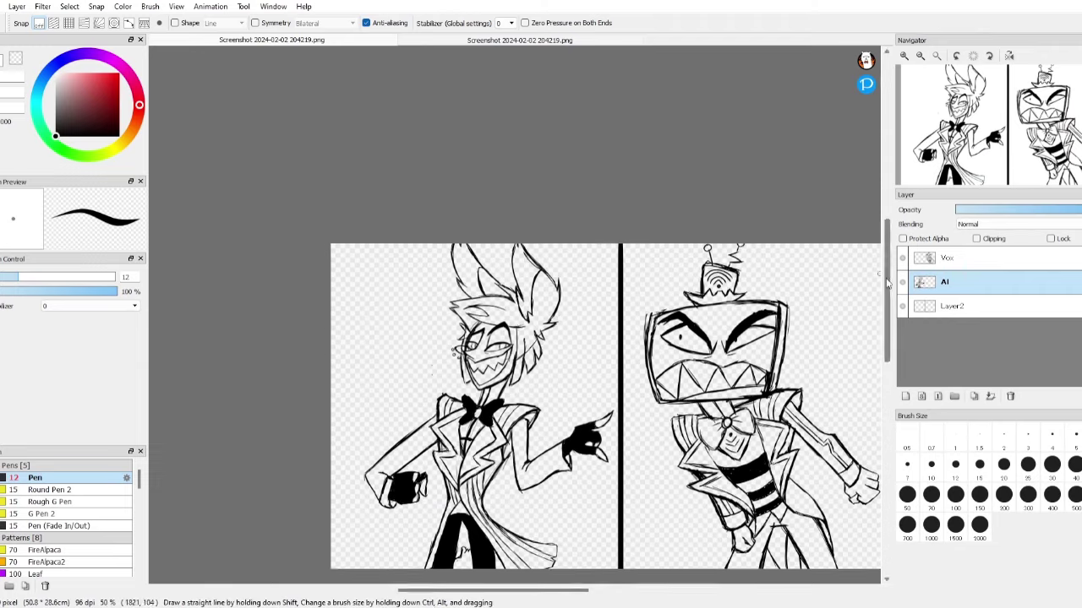
scroll(887, 283, down, 2)
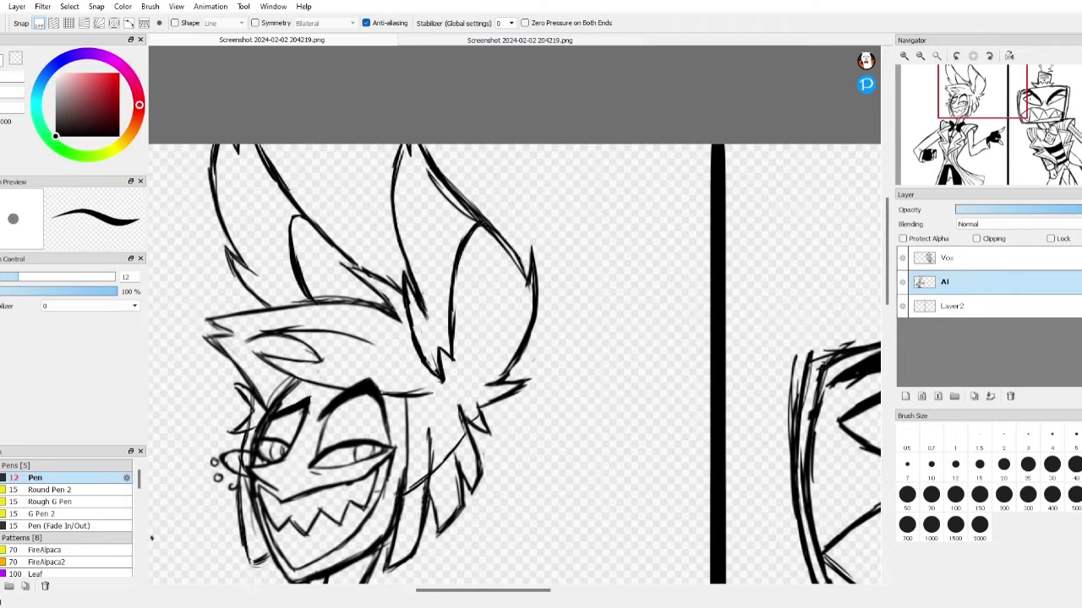
- Select Al's right-hand ear, transform it slightly lower to fit inside the canvas, and close its tip
key(m)
drag(383, 137, 405, 301)
drag(505, 169, 385, 139)
key(ctrl+t)
drag(473, 254, 469, 262)
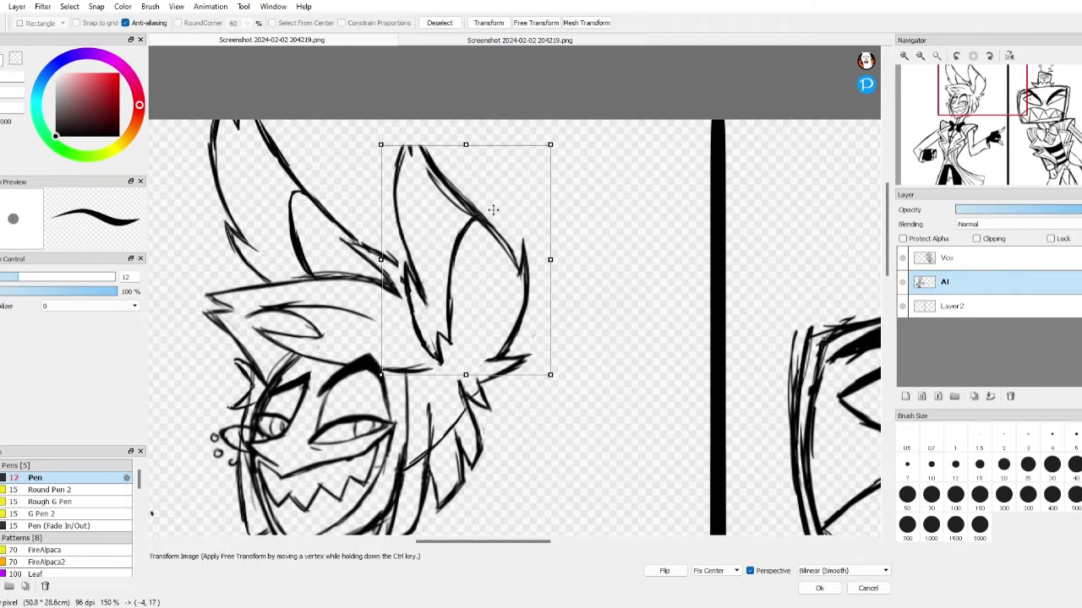
key(Return)
key(b)
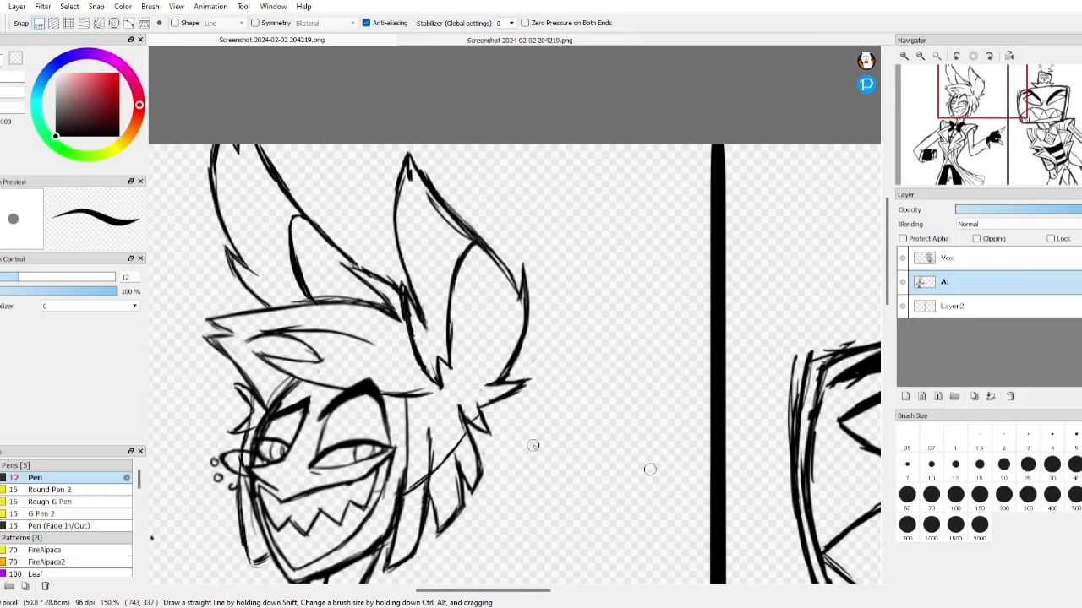
- Select Al's left-hand ear, transform it into the canvas, and redraw its tip and inner line
scroll(532, 445, left, 3)
key(m)
key(ctrl+t)
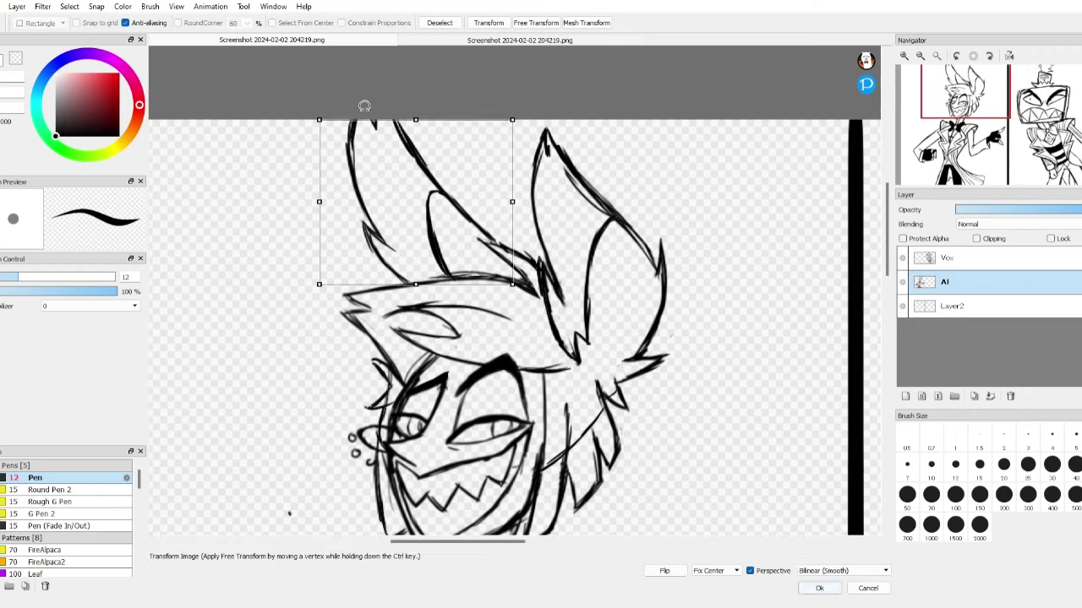
drag(448, 196, 454, 205)
click(834, 591)
key(b)
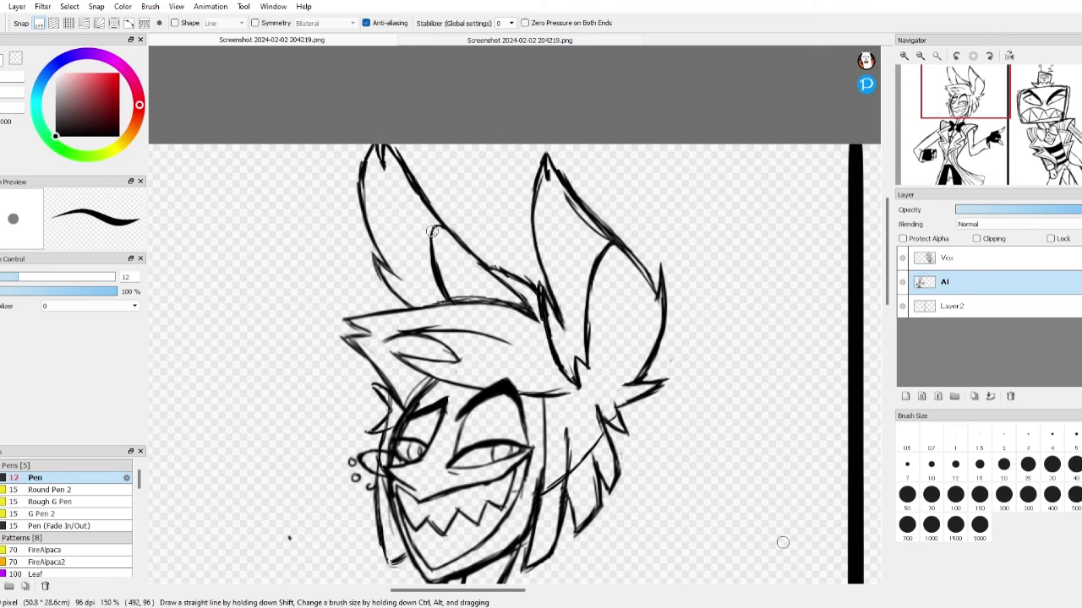
- Thicken the upper eyelid line of Al's right-hand eye
scroll(431, 231, down, 4)
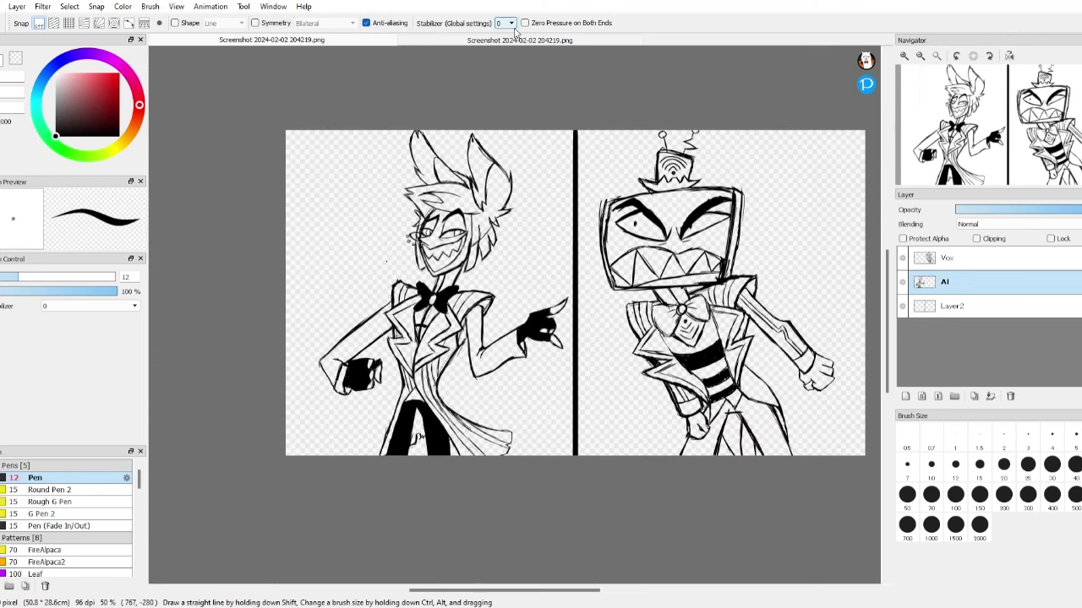
scroll(464, 220, up, 5)
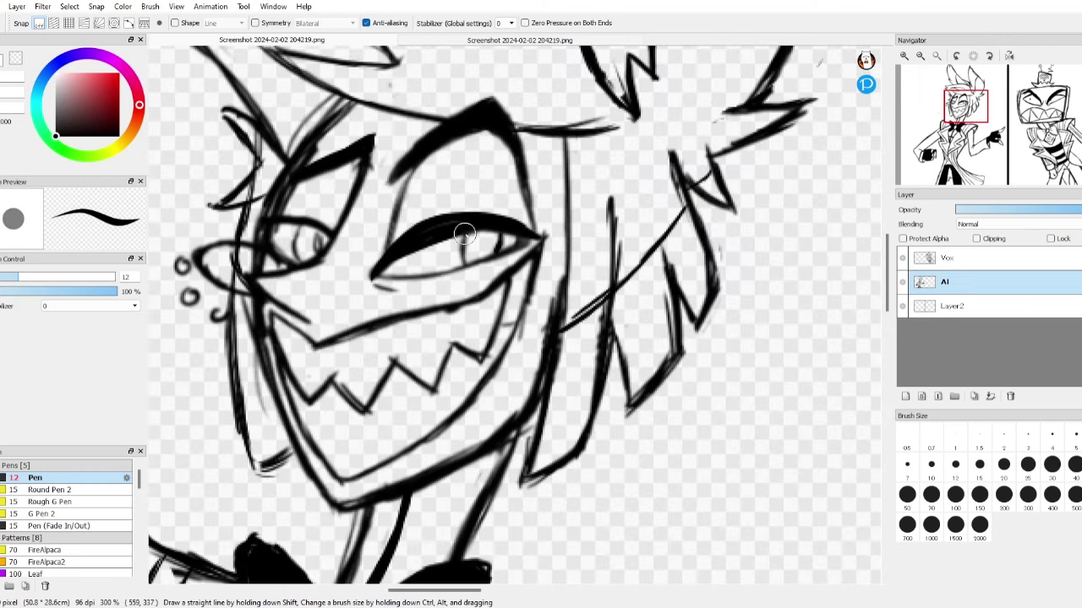
scroll(326, 221, down, 4)
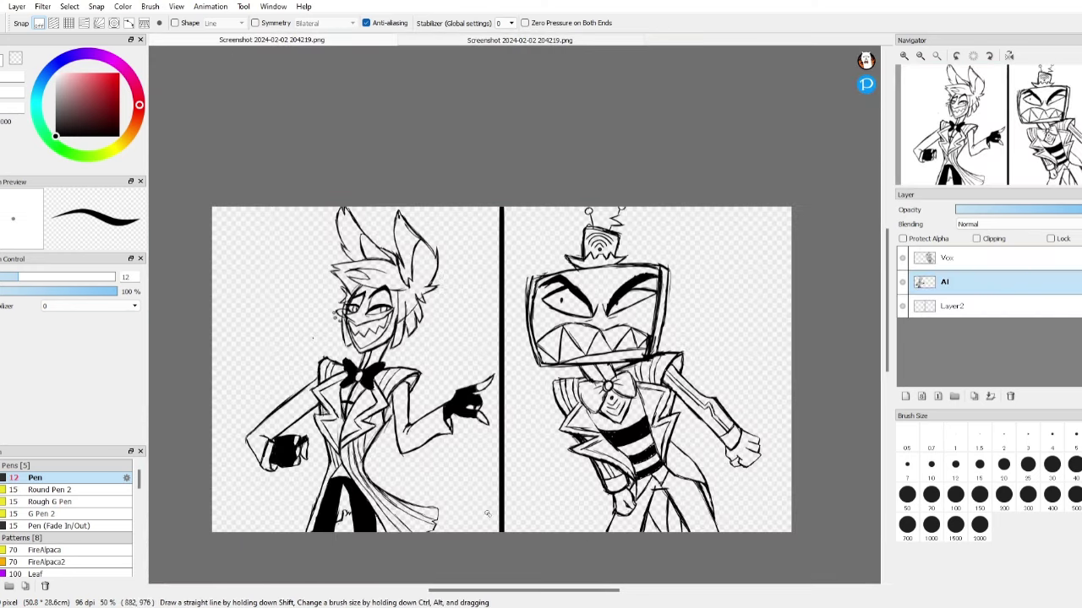
- Fade the Al sketch, hide the Vox layer, and add a new layer above the sketch for inking
click(974, 281)
scroll(411, 183, up, 3)
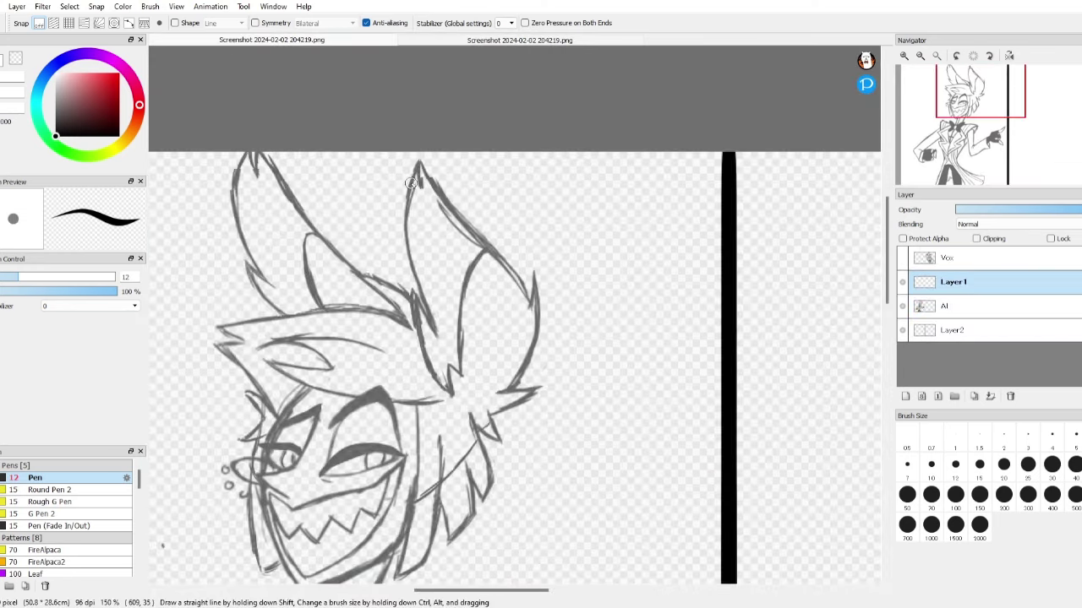
- Ink the outline of Al's right-hand ear and the hair tufts below it with the pen at size 9
scroll(479, 365, up, 2)
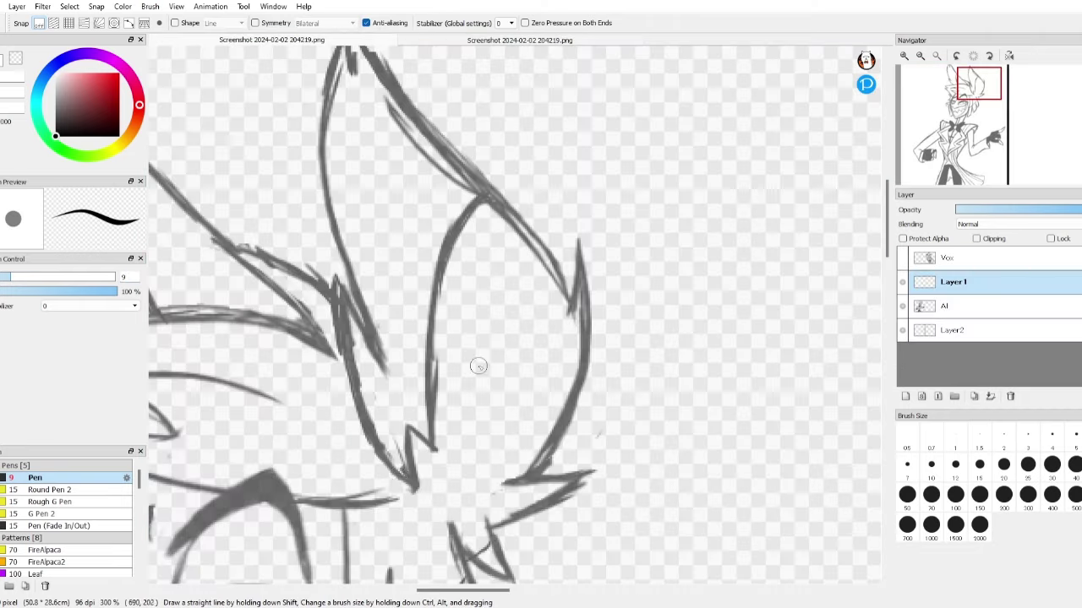
drag(409, 484, 334, 262)
drag(382, 365, 331, 56)
scroll(338, 169, up, 2)
mouse_move(330, 220)
mouse_down()
mouse_move(348, 68)
mouse_move(402, 149)
mouse_move(505, 541)
mouse_up()
scroll(549, 338, down, 3)
mouse_move(511, 423)
mouse_down()
mouse_move(601, 406)
mouse_move(483, 475)
mouse_up()
scroll(508, 380, down, 5)
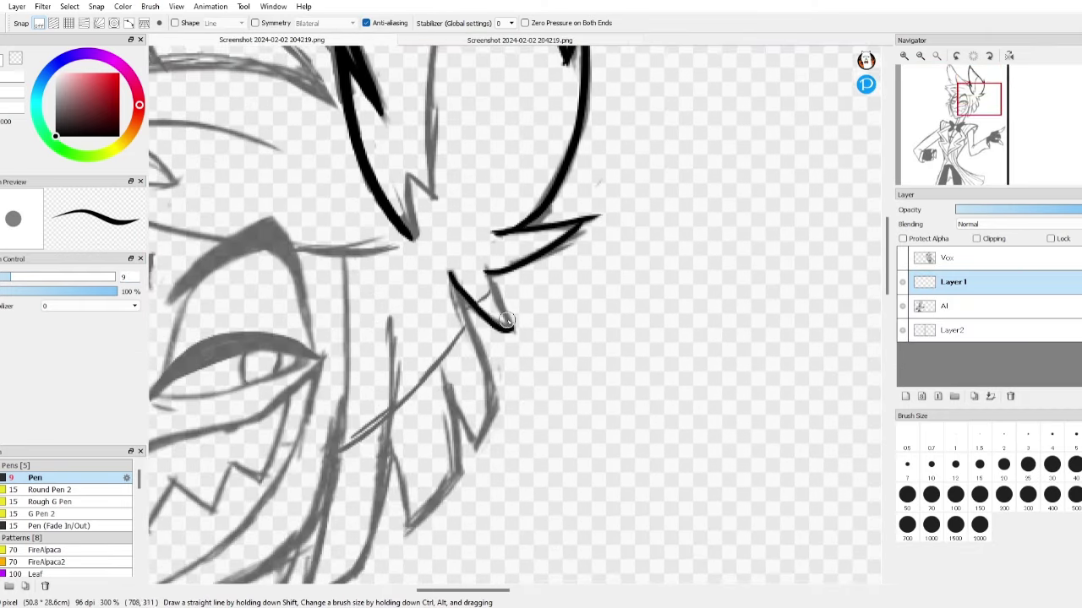
drag(488, 272, 511, 330)
- With the Al sketch temporarily hidden, clean up the overlapping ear lines using the eraser at size 6.9
click(903, 306)
key(e)
scroll(600, 368, up, 5)
drag(40, 279, 14, 279)
scroll(378, 285, up, 4)
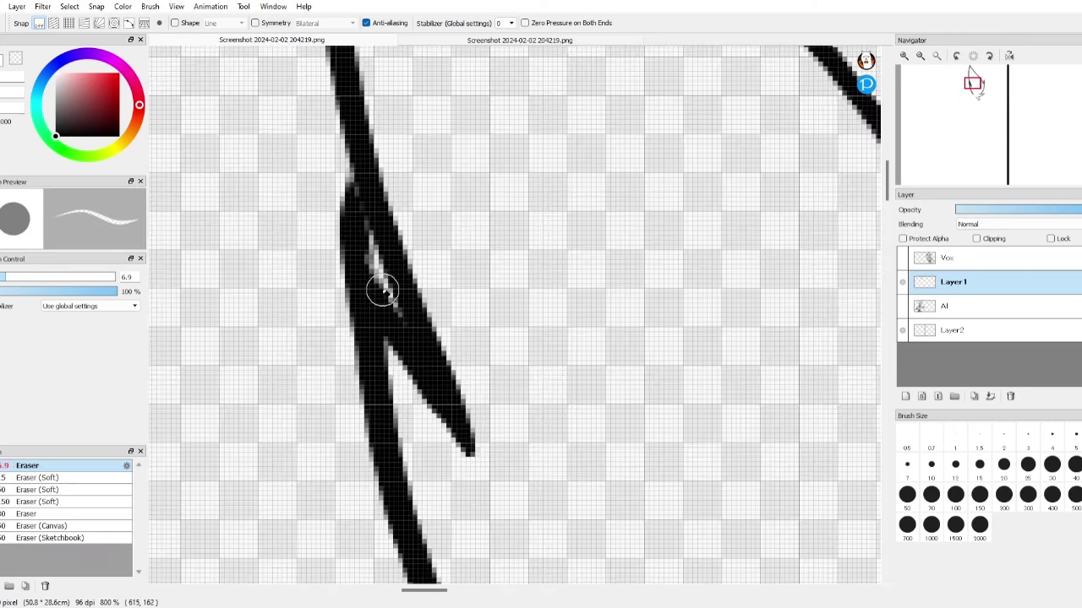
drag(379, 285, 346, 186)
scroll(364, 254, down, 5)
click(369, 38)
click(369, 38)
scroll(389, 326, up, 5)
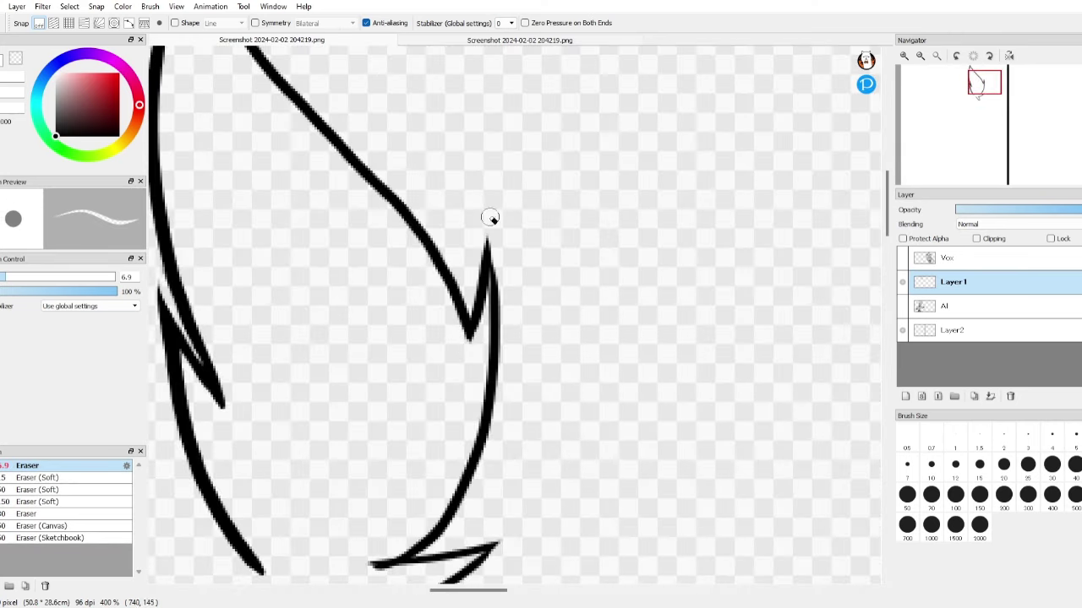
click(901, 306)
- Check the coloured reference and ink the pointed hair locks beside the right-hand side of Al's face
click(520, 40)
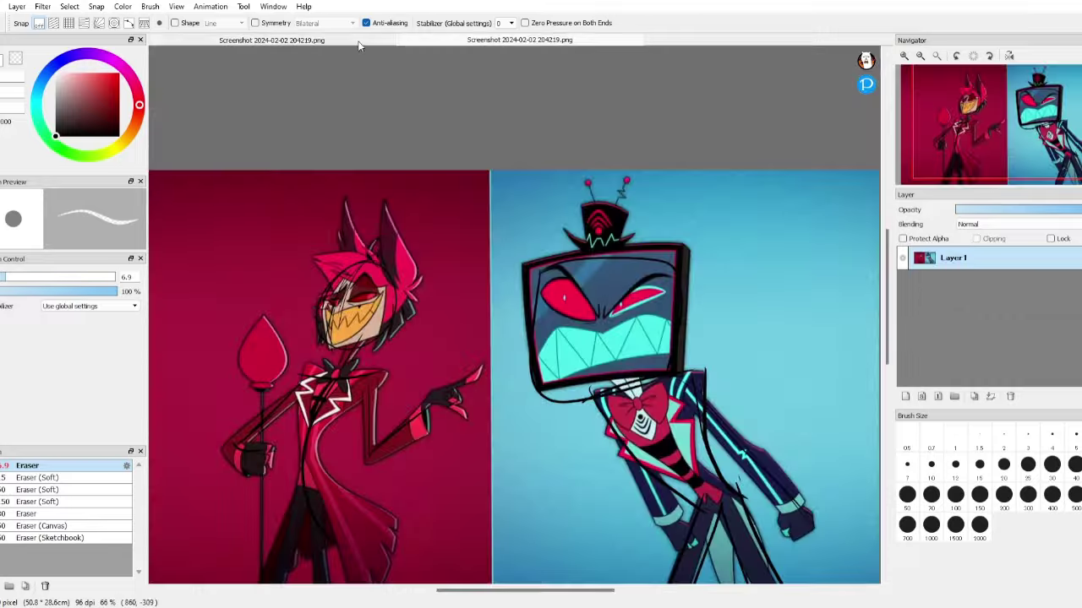
click(271, 40)
scroll(507, 313, down, 2)
key(b)
mouse_move(445, 85)
mouse_down()
mouse_move(380, 548)
mouse_move(507, 203)
mouse_up()
mouse_move(503, 331)
mouse_down()
mouse_move(515, 430)
mouse_move(582, 238)
mouse_up()
key(e)
key(b)
drag(592, 110, 651, 347)
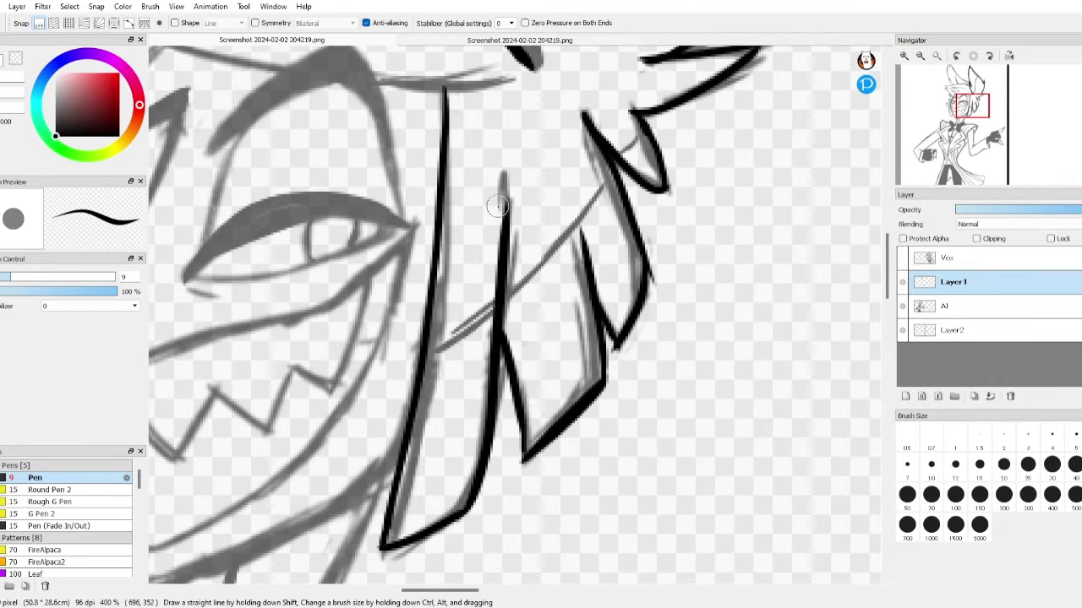
key(e)
scroll(656, 273, down, 4)
- Ink the outline of Al's left-hand ear and the tuft linking it to the right-hand ear with the pen at size 9
scroll(427, 583, up, 3)
drag(427, 592, 432, 591)
key(b)
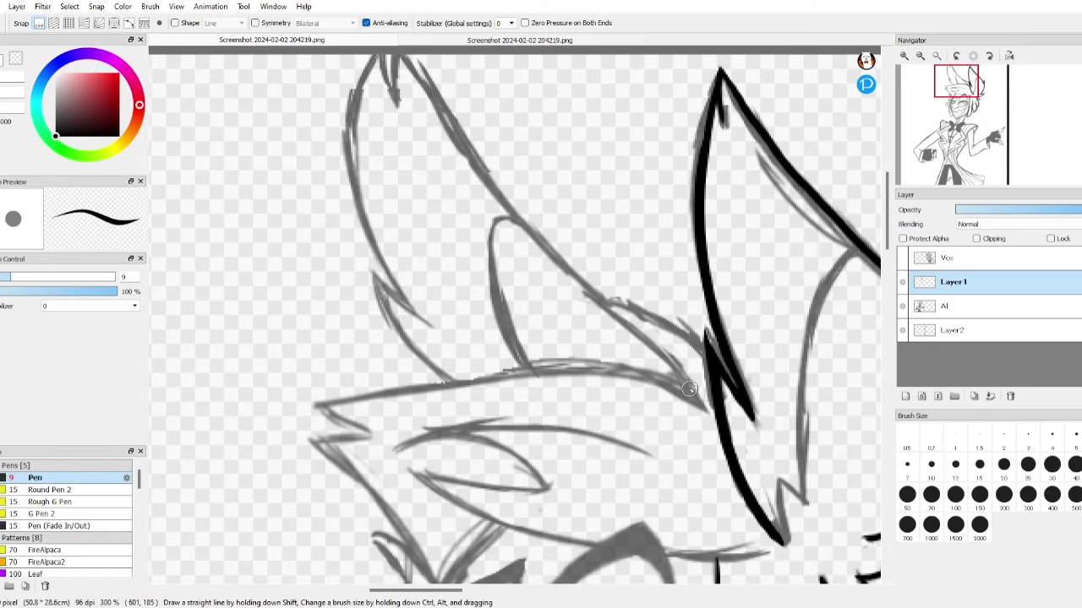
drag(592, 290, 703, 408)
click(903, 306)
click(903, 306)
drag(423, 58, 591, 289)
drag(364, 61, 426, 325)
click(903, 306)
click(902, 306)
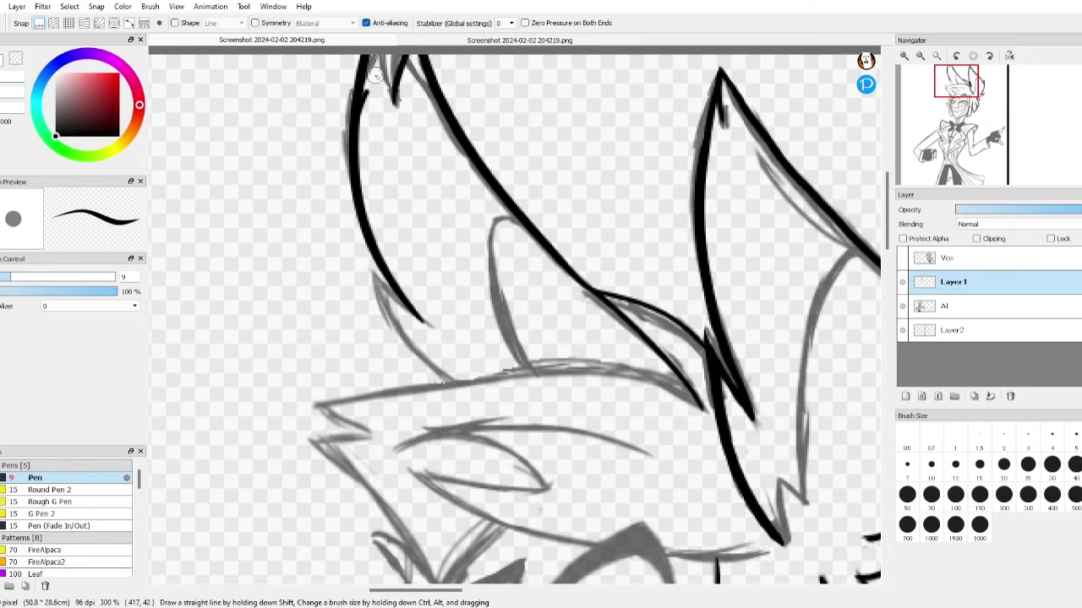
- Erase the overlapping line ends on Al's left-hand ear at size 6.9, hiding the Al sketch temporarily to check the result
key(e)
click(903, 306)
scroll(701, 355, down, 5)
click(903, 306)
scroll(609, 325, up, 5)
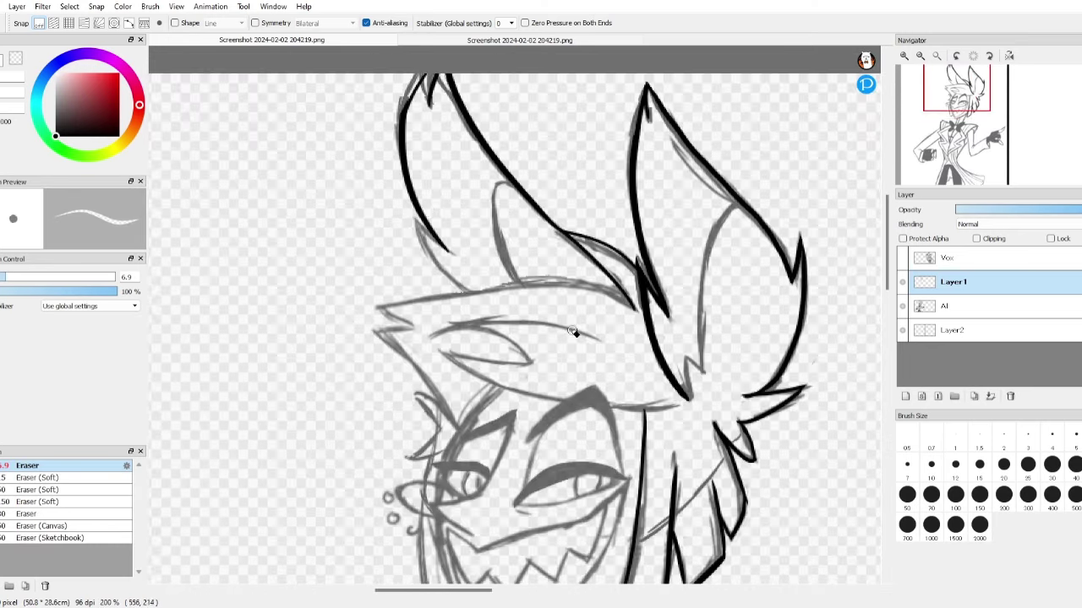
- Ink the pointed fur tuft at the base of Al's left-hand ear and clean up its overlaps with the eraser
key(b)
mouse_move(411, 226)
mouse_down()
mouse_move(473, 295)
mouse_move(456, 257)
mouse_up()
scroll(507, 302, up, 1)
key(e)
scroll(508, 302, down, 1)
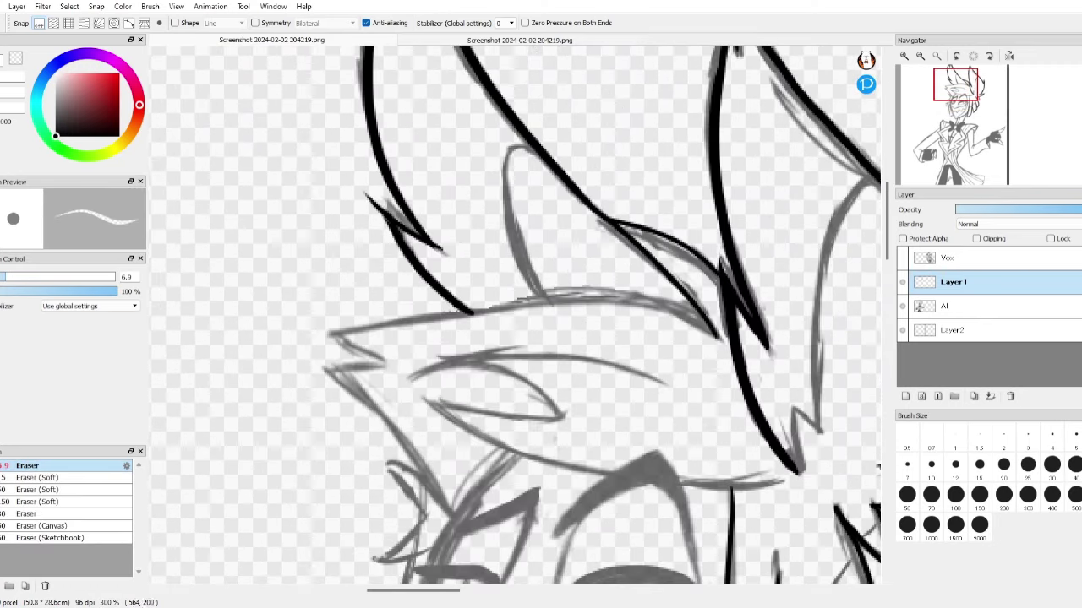
- Ink the upper edge of Al's fringe and its pointed left-hand tip down to the face, then erase the overshooting line at the ear base
key(b)
mouse_move(718, 289)
mouse_down()
mouse_move(710, 328)
mouse_move(320, 323)
mouse_move(323, 372)
mouse_up()
scroll(323, 372, down, 3)
drag(456, 321, 325, 169)
key(e)
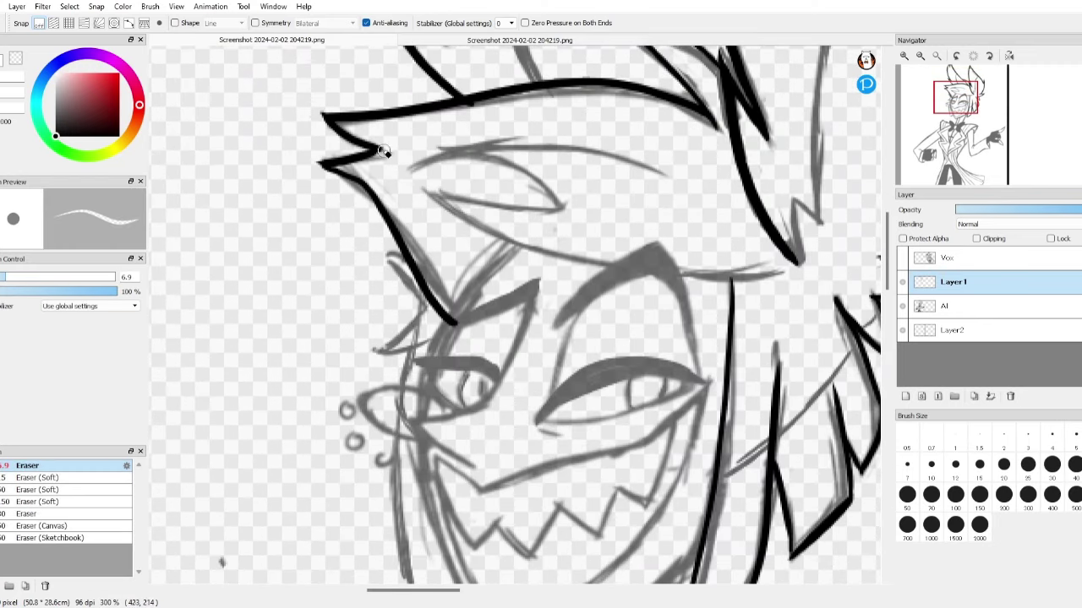
scroll(465, 319, up, 5)
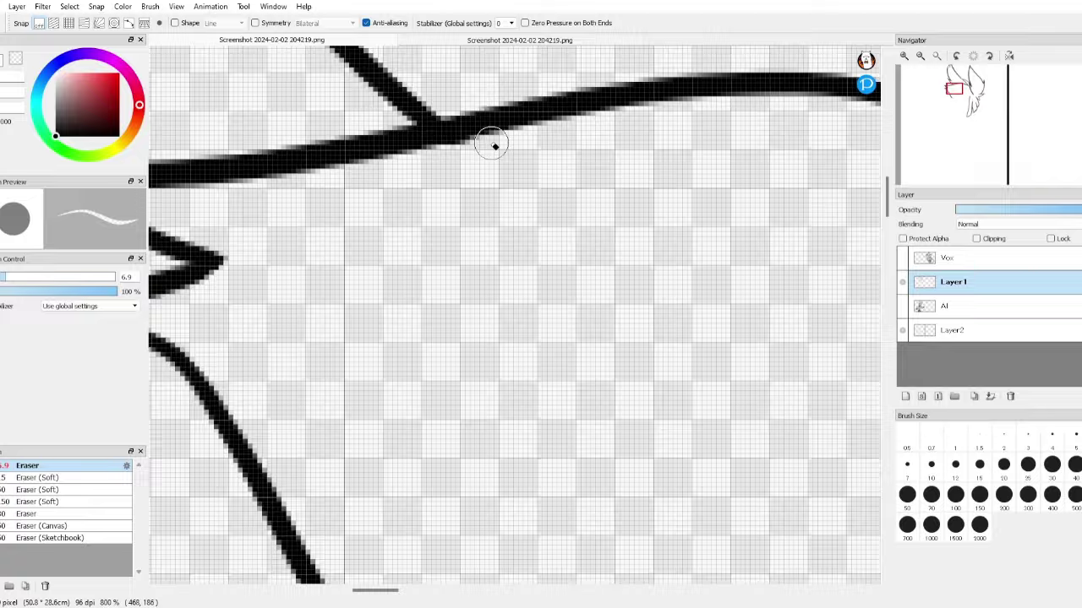
scroll(490, 145, down, 6)
- Ink the small hair tufts and the long lock along the left-hand side of Al's face, trimming overlaps with the eraser
scroll(397, 145, up, 3)
key(b)
key(e)
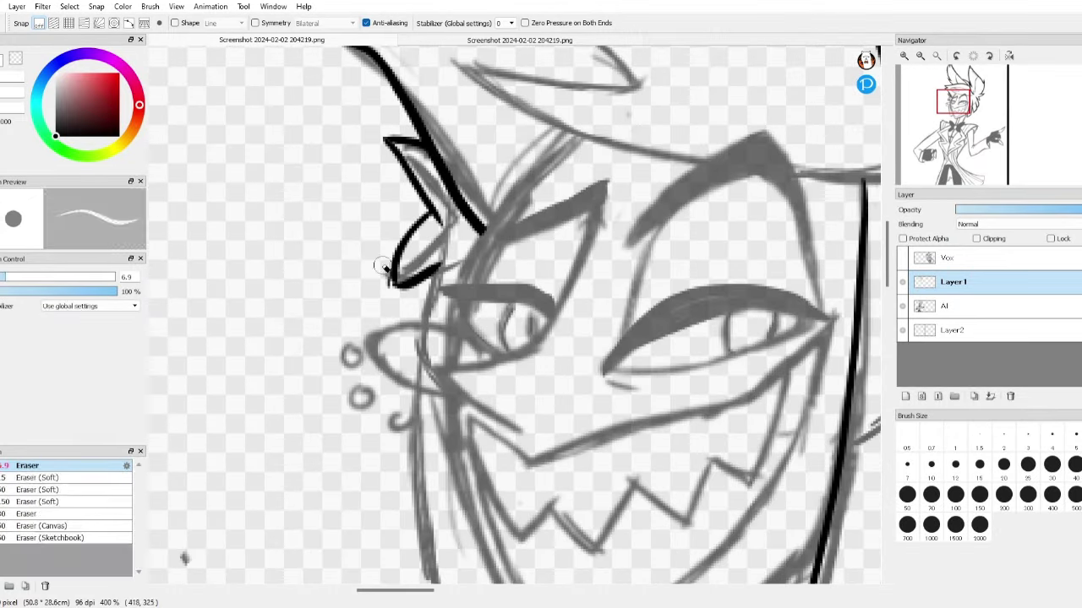
key(b)
scroll(389, 286, down, 3)
drag(427, 85, 456, 471)
key(e)
key(b)
scroll(493, 457, up, 5)
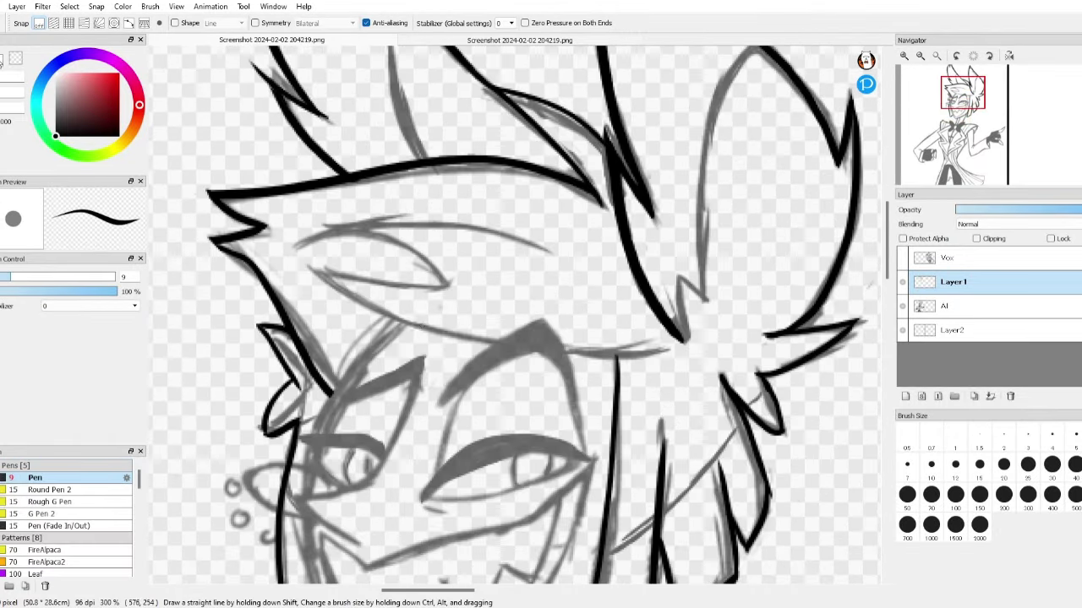
- Ink the lower edge of Al's fringe and the strand lines inside it, trimming the first overlaps with the eraser
drag(717, 270, 307, 355)
drag(576, 219, 299, 252)
key(e)
scroll(509, 374, up, 2)
drag(510, 374, 592, 359)
scroll(549, 363, down, 3)
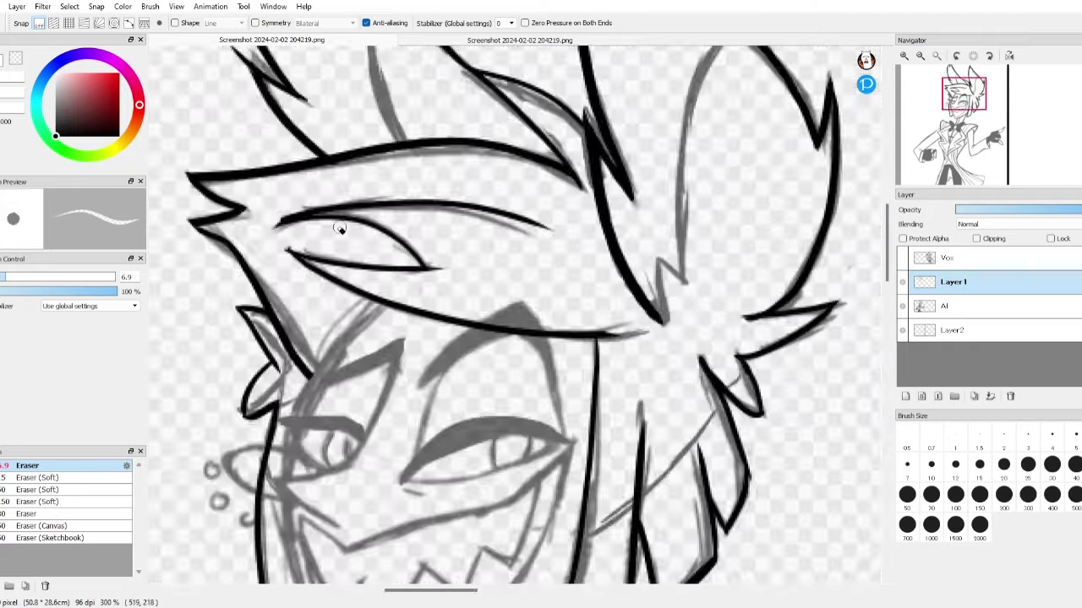
- Erase the remaining stray line ends around Al's fringe and check the hair line art with the sketch temporarily hidden
scroll(679, 338, up, 3)
drag(701, 326, 679, 338)
scroll(679, 338, down, 3)
scroll(716, 278, up, 3)
scroll(717, 277, down, 3)
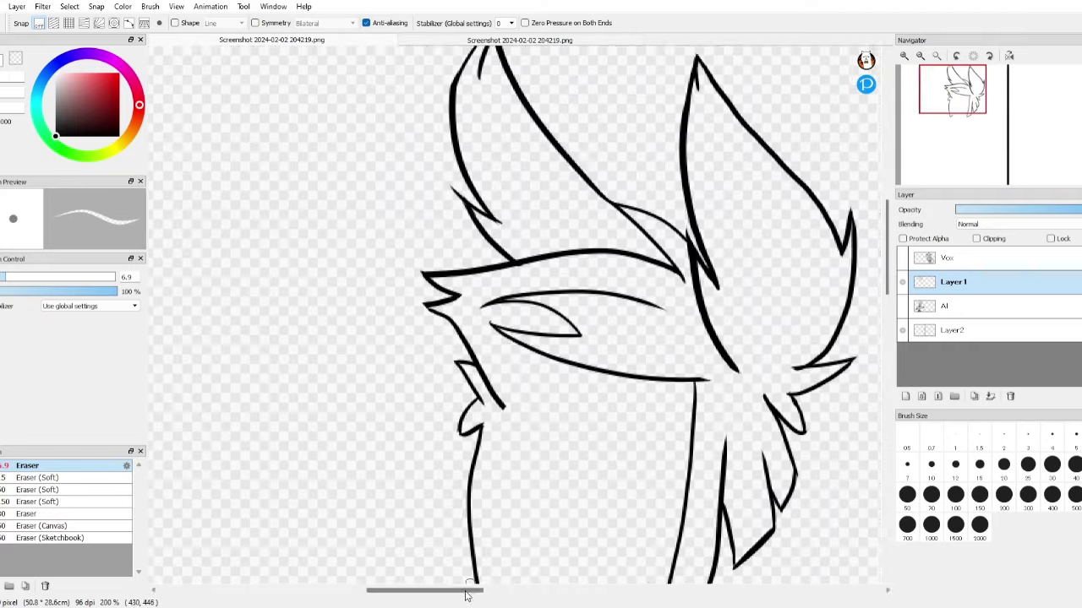
scroll(506, 372, up, 1)
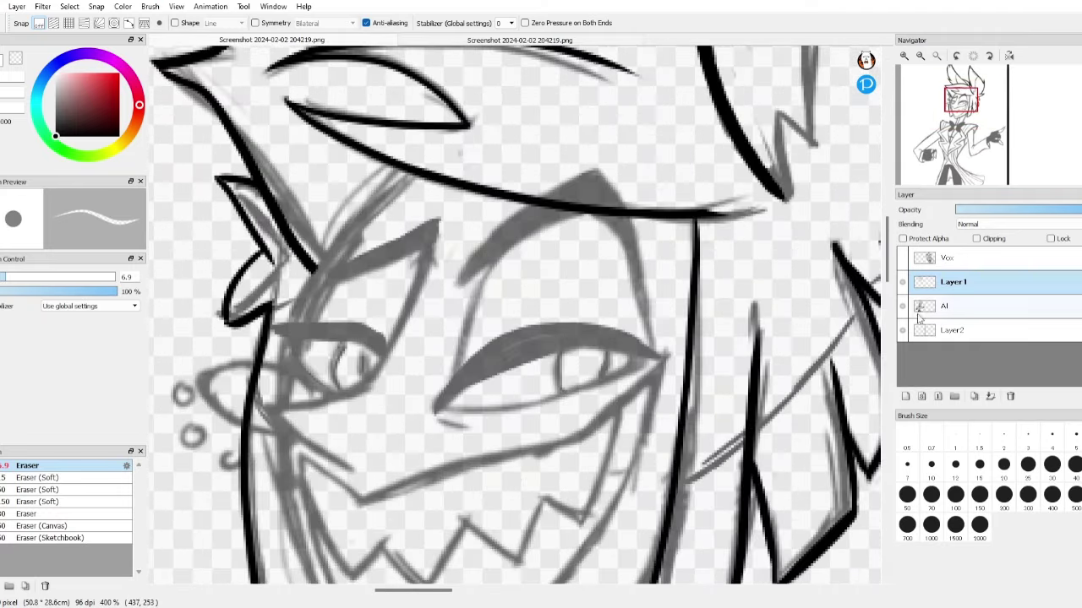
scroll(506, 372, down, 2)
scroll(741, 355, up, 1)
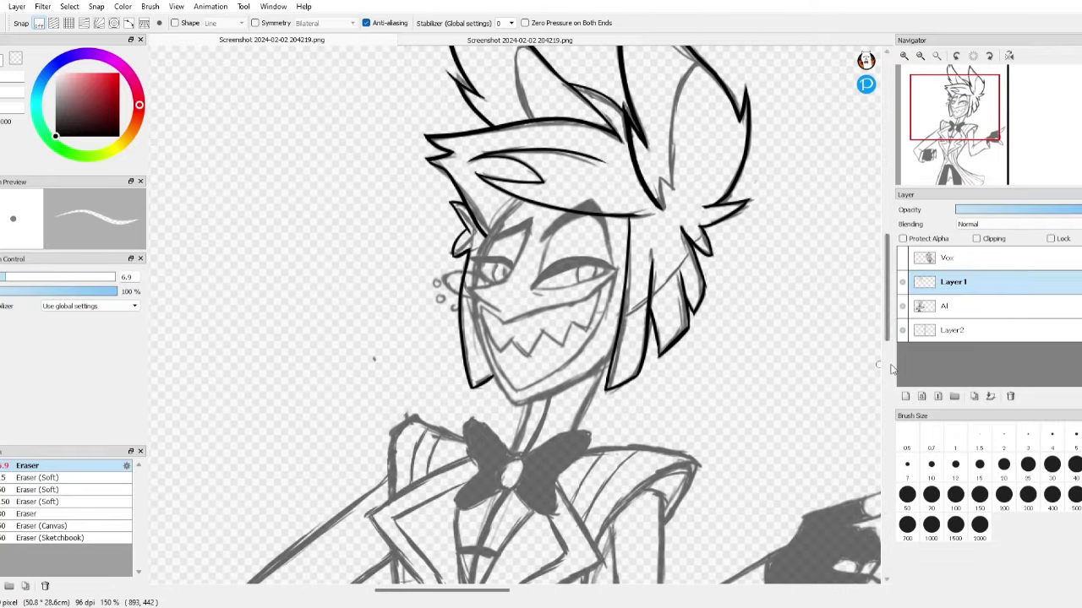
- Add a new layer named Al's eyes above the hair line art and rename the hair layer as Al's hair
key(ctrl+shift+n)
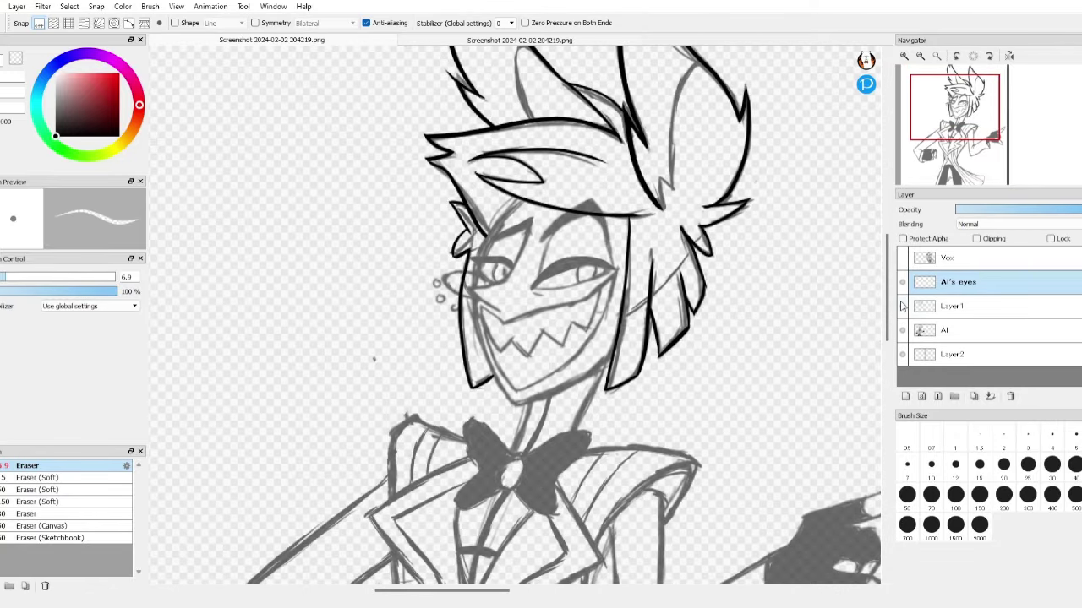
click(948, 309)
click(955, 282)
scroll(879, 273, up, 2)
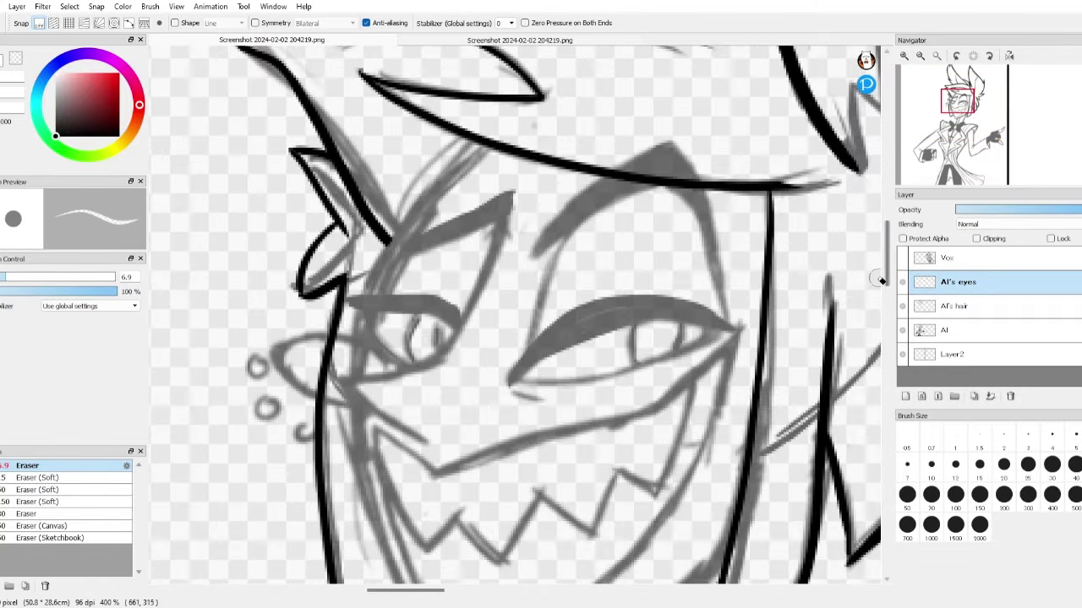
- Ink Al's right-hand eyebrow as a thick solid black arch and draw the thin line from it down to the eye
key(b)
drag(532, 254, 681, 182)
drag(680, 184, 734, 323)
mouse_move(702, 203)
mouse_down()
mouse_move(541, 243)
mouse_move(555, 165)
mouse_up()
scroll(762, 268, down, 2)
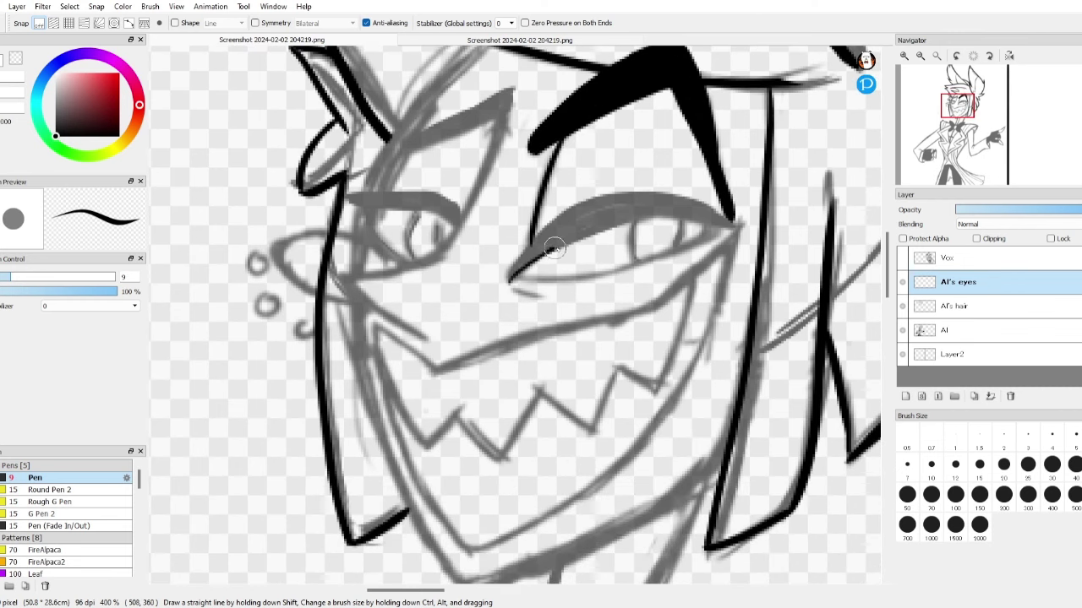
- Ink the upper eyelid contours and the thin lower line of Al's right-hand eye, cleaning the edges with the eraser
scroll(731, 213, up, 1)
drag(402, 317, 773, 242)
mouse_move(402, 314)
mouse_down()
mouse_move(502, 203)
mouse_move(753, 234)
mouse_move(685, 296)
mouse_up()
key(e)
scroll(776, 209, up, 2)
scroll(741, 234, down, 1)
scroll(684, 296, down, 1)
key(b)
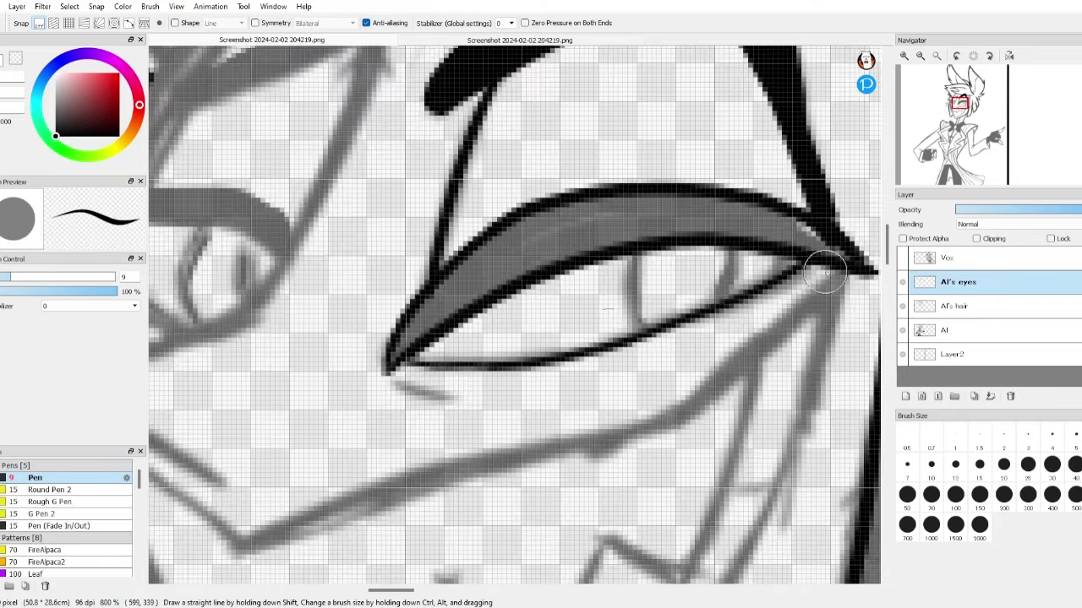
- Check the coloured reference and paint the upper eyelid of Al's right-hand eye solid black with the pen
scroll(491, 397, down, 2)
click(363, 43)
click(363, 43)
scroll(631, 325, up, 2)
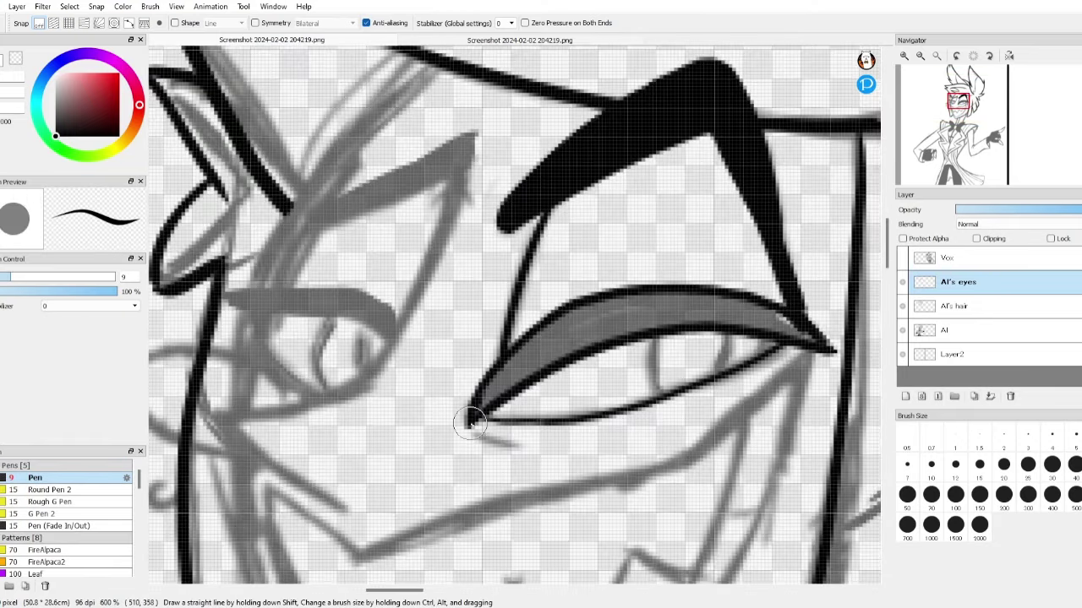
mouse_move(469, 422)
mouse_down()
mouse_move(553, 330)
mouse_move(631, 326)
mouse_move(649, 299)
mouse_move(640, 313)
mouse_move(790, 328)
mouse_up()
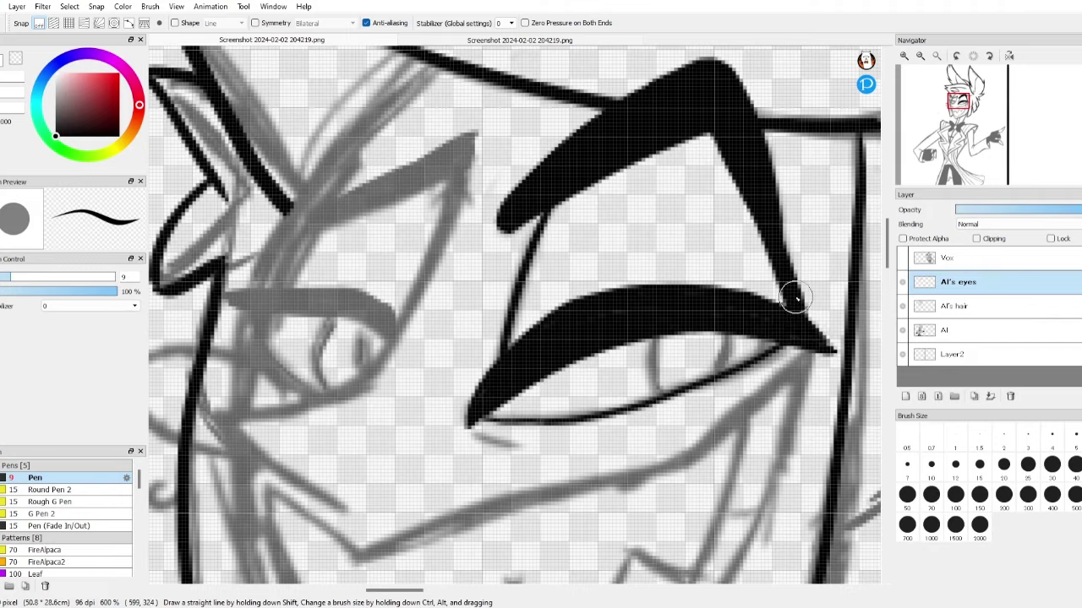
- Ink Al's left-hand eyebrow and upper eyelid and paint both shapes solid black
scroll(795, 297, down, 2)
scroll(563, 258, up, 2)
drag(524, 286, 717, 170)
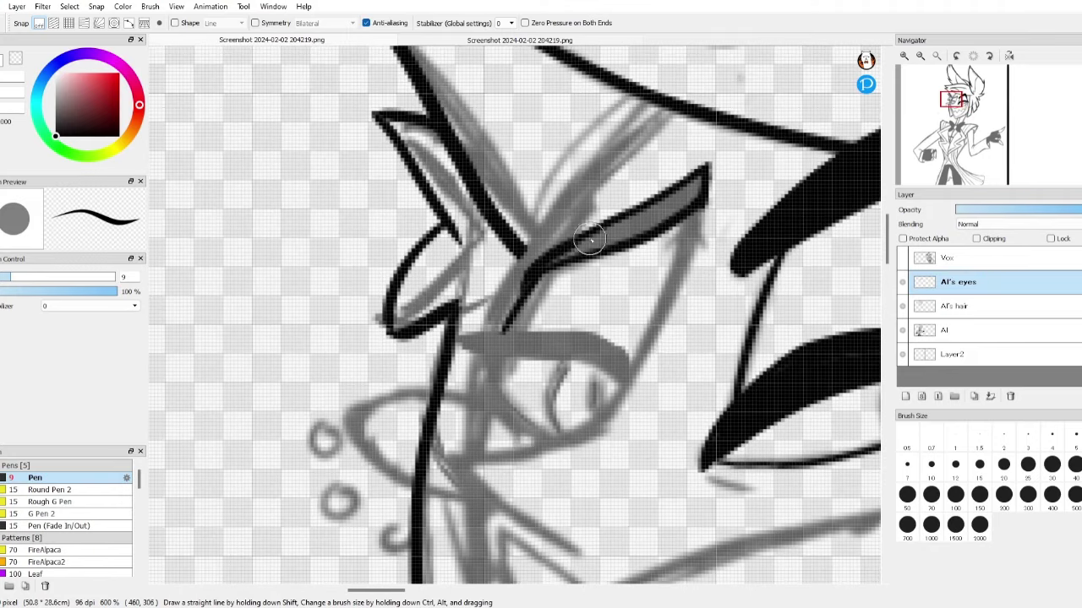
scroll(677, 217, down, 2)
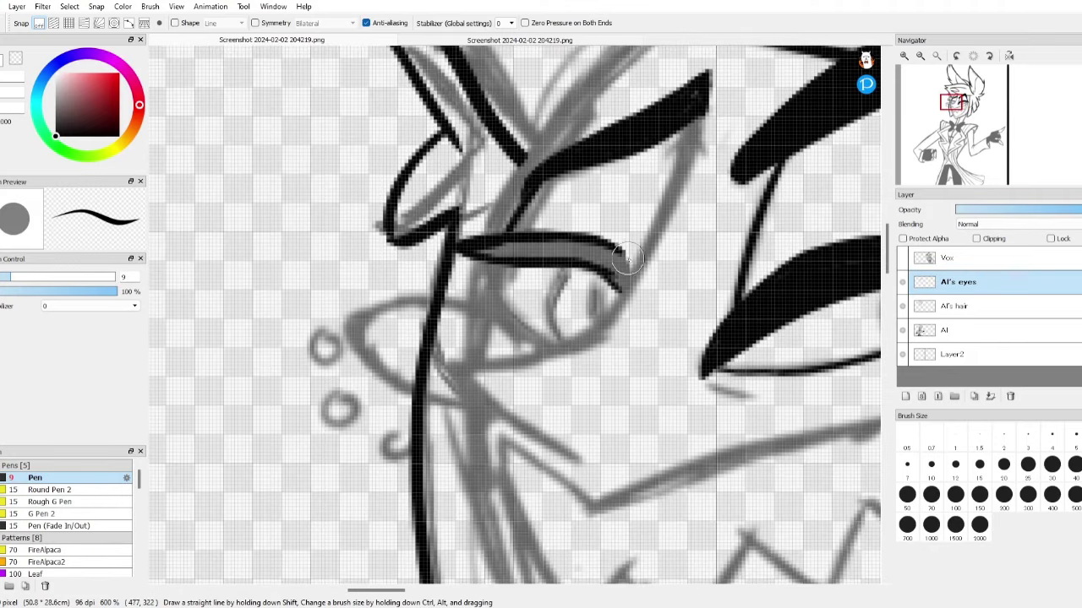
scroll(589, 338, down, 4)
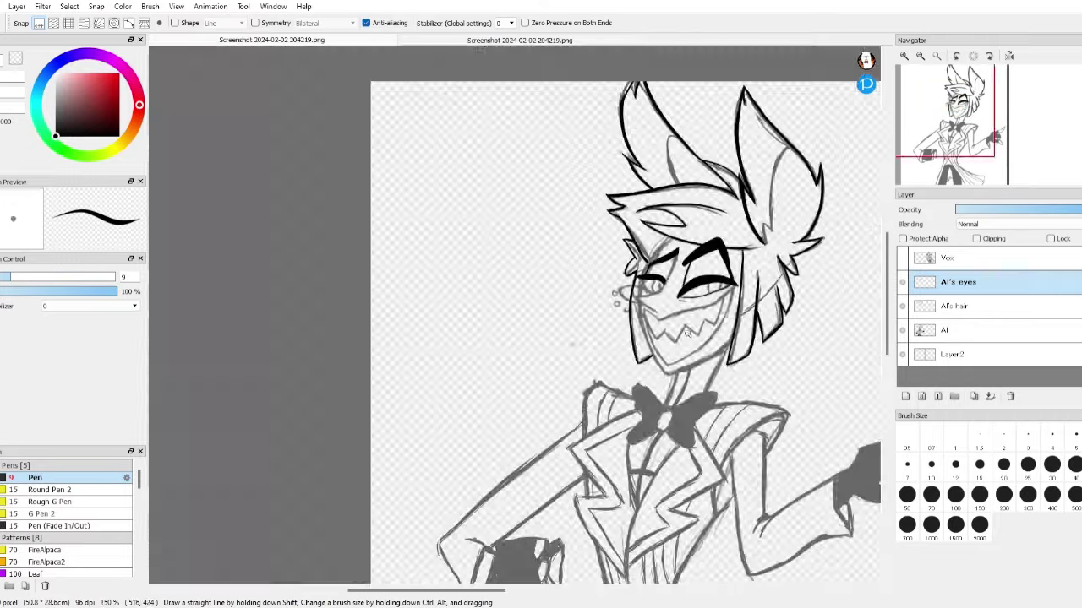
- Add a new layer named Al's Head/Body directly above the Al sketch layer
scroll(589, 338, up, 2)
click(955, 330)
key(ctrl+shift+n)
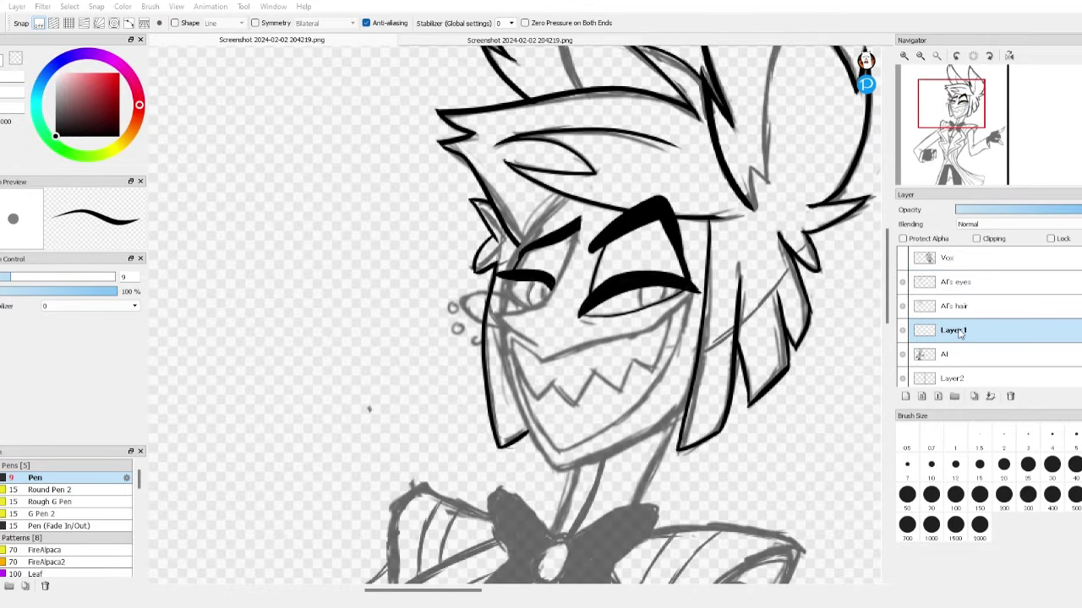
- Ink the left-hand contour of Al's head from the fringe past the eye to the chin, including the cheek crease
scroll(546, 309, up, 2)
scroll(596, 317, up, 2)
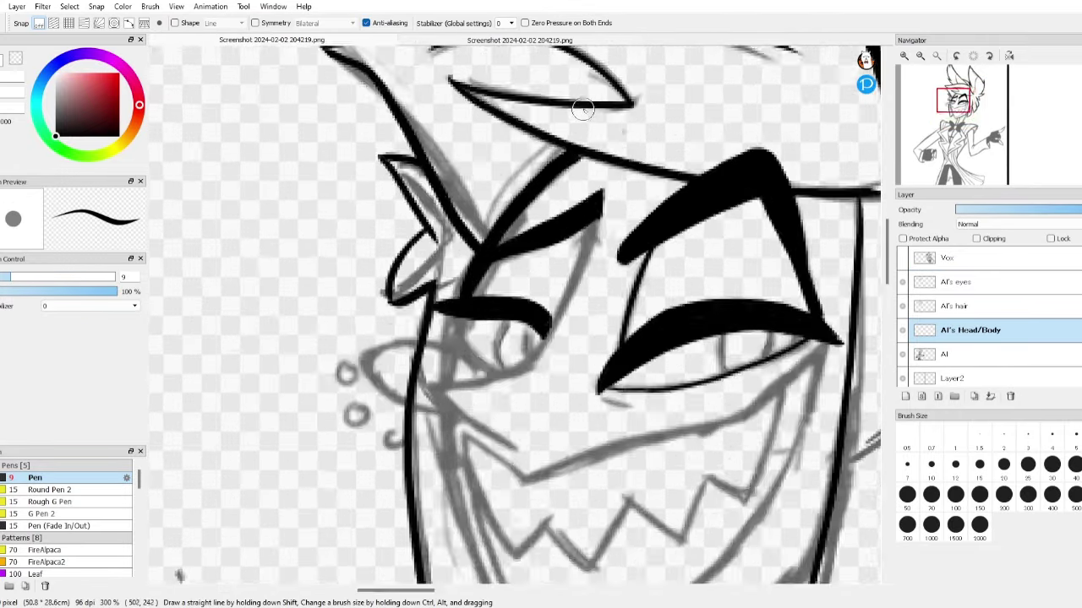
drag(382, 299, 338, 164)
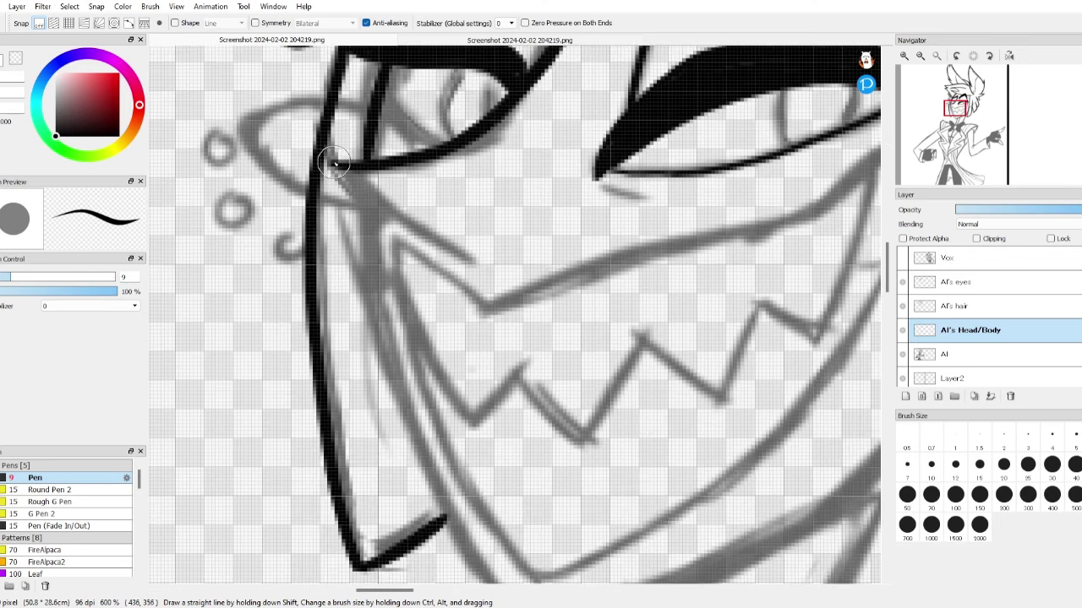
scroll(338, 164, down, 2)
scroll(632, 349, up, 2)
scroll(497, 135, down, 3)
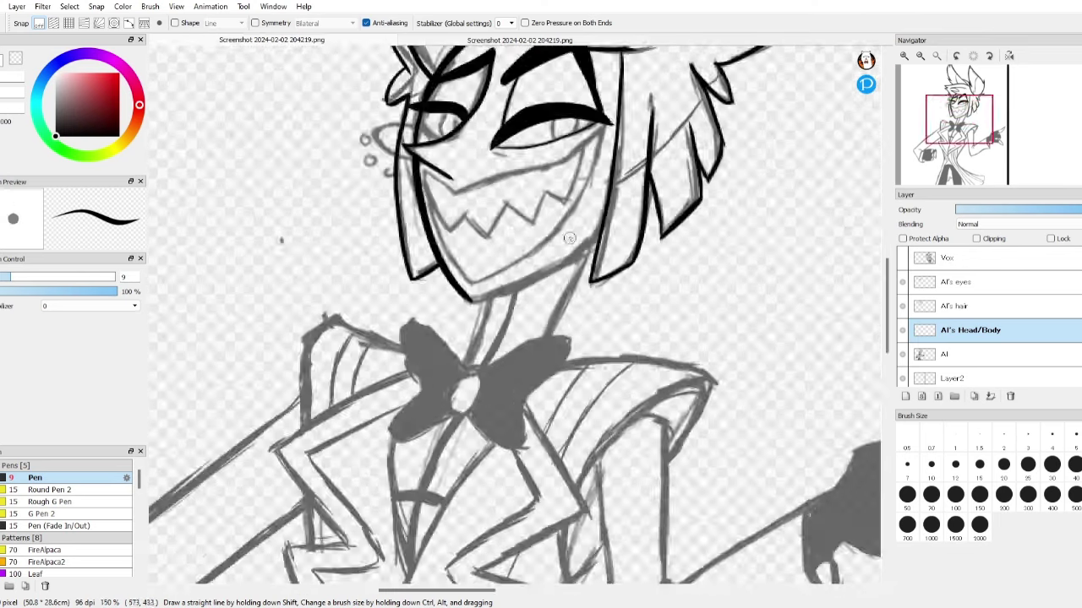
- Ink Al's jawline from the chin to the right-hand hair lock and refine the left-hand eye lines on the Al's eyes layer
scroll(668, 288, up, 1)
scroll(554, 223, up, 3)
scroll(553, 224, down, 4)
scroll(453, 245, up, 3)
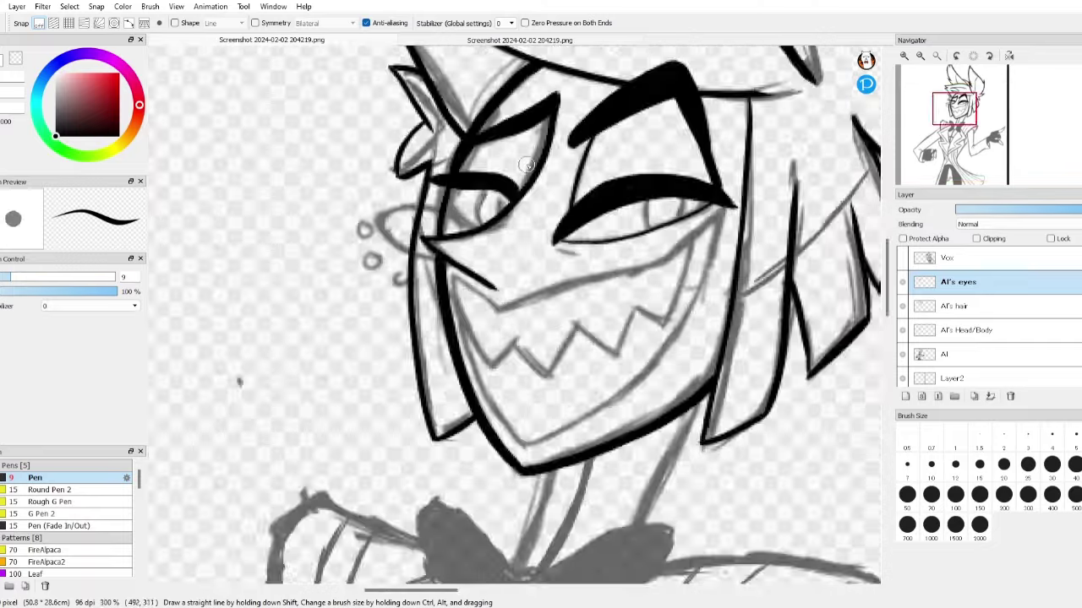
scroll(541, 264, down, 3)
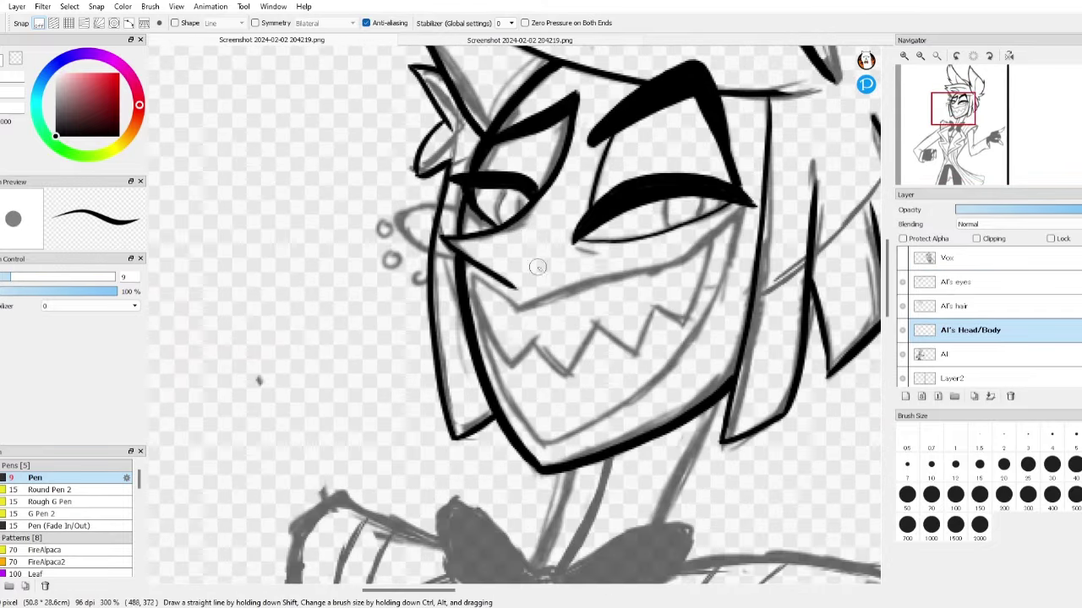
- Ink the outline of Al's grin, extend its right-hand corner to the outer eye corner, and erase the superseded lines with the sketch hidden
scroll(478, 312, up, 3)
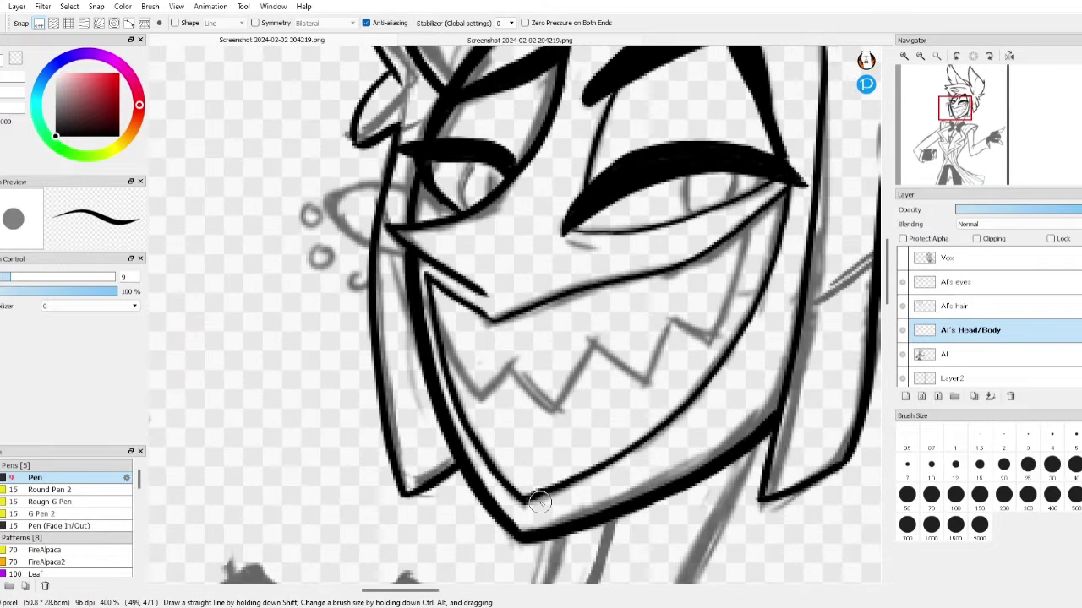
click(903, 354)
click(378, 43)
click(271, 40)
scroll(398, 307, up, 3)
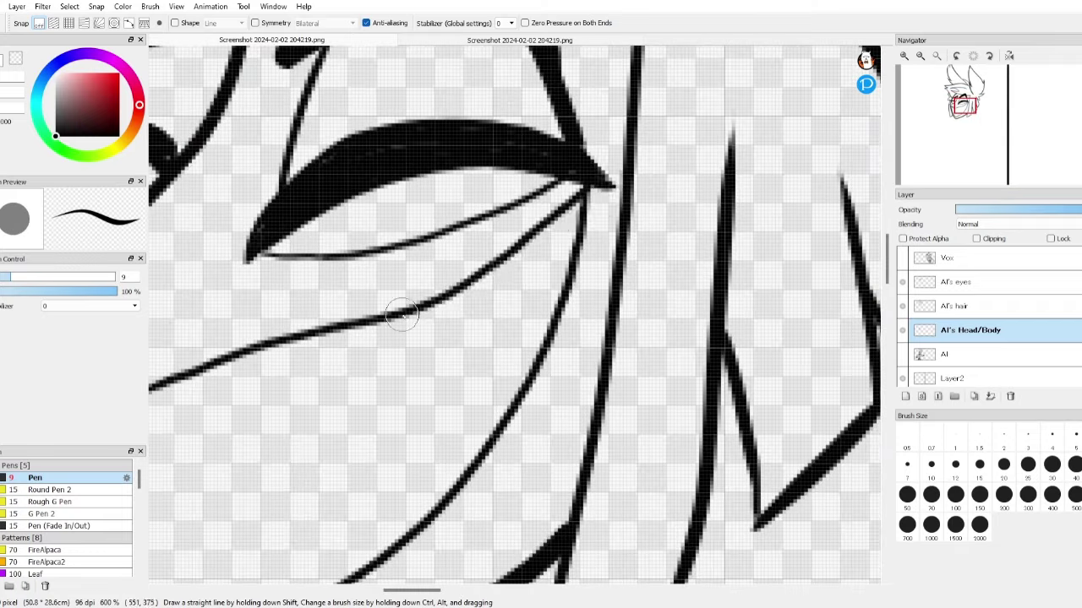
drag(404, 316, 617, 186)
key(e)
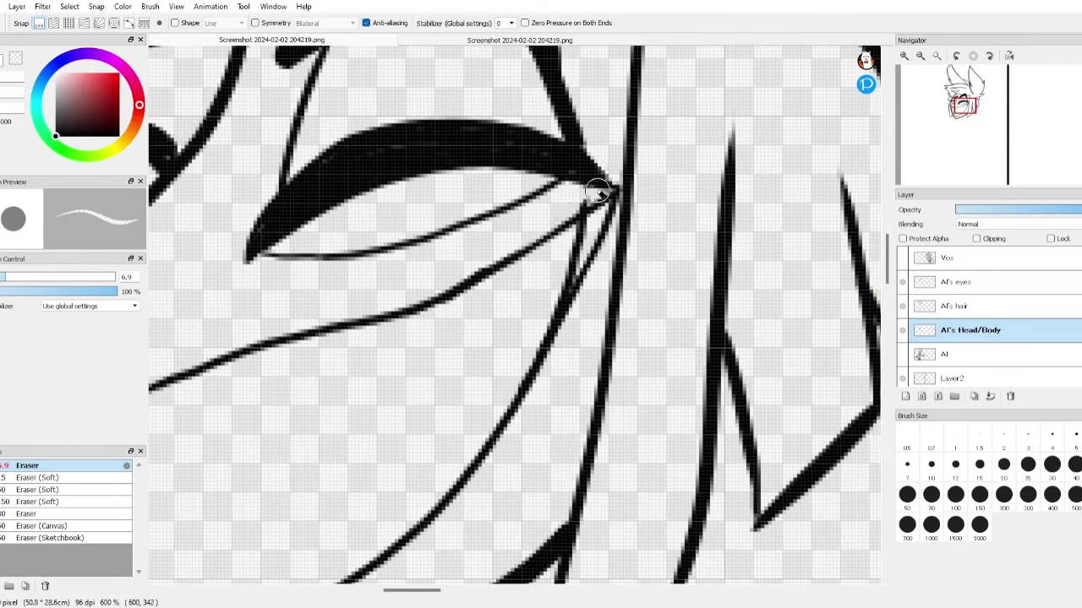
scroll(553, 296, down, 3)
scroll(462, 253, up, 4)
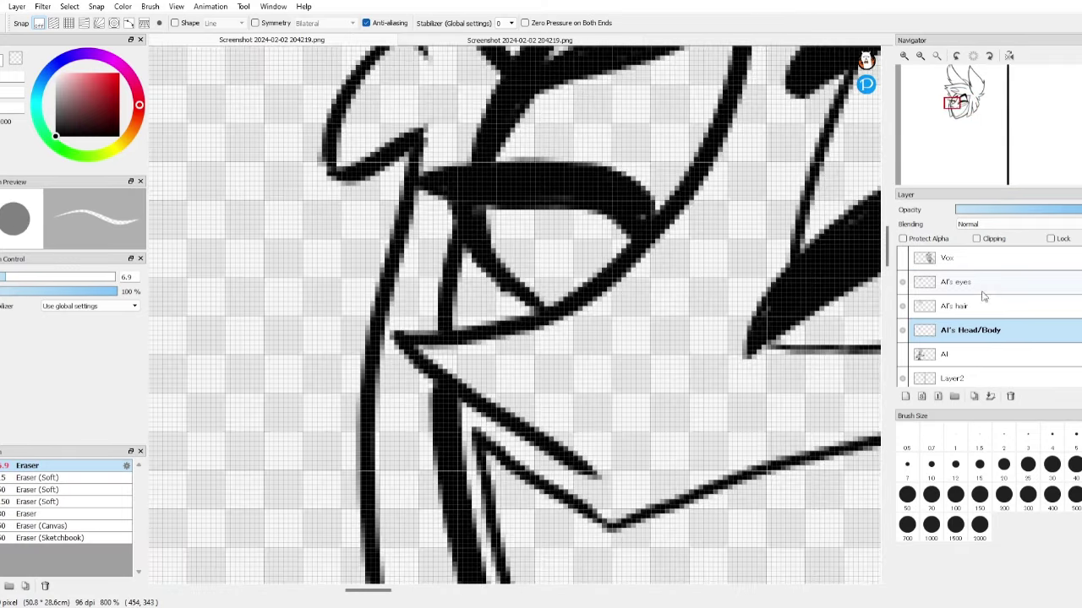
- On the Al's eyes layer, take the eye reds from the coloured reference and draw the iris edges of the right-hand eye in red
click(985, 288)
scroll(493, 207, down, 3)
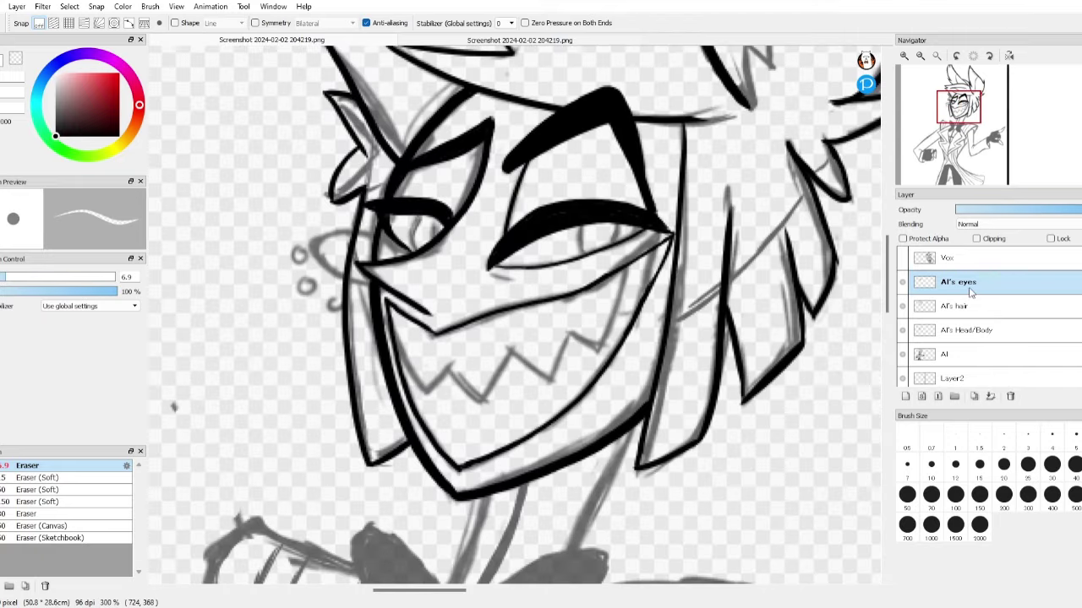
click(520, 39)
click(363, 41)
scroll(524, 221, up, 3)
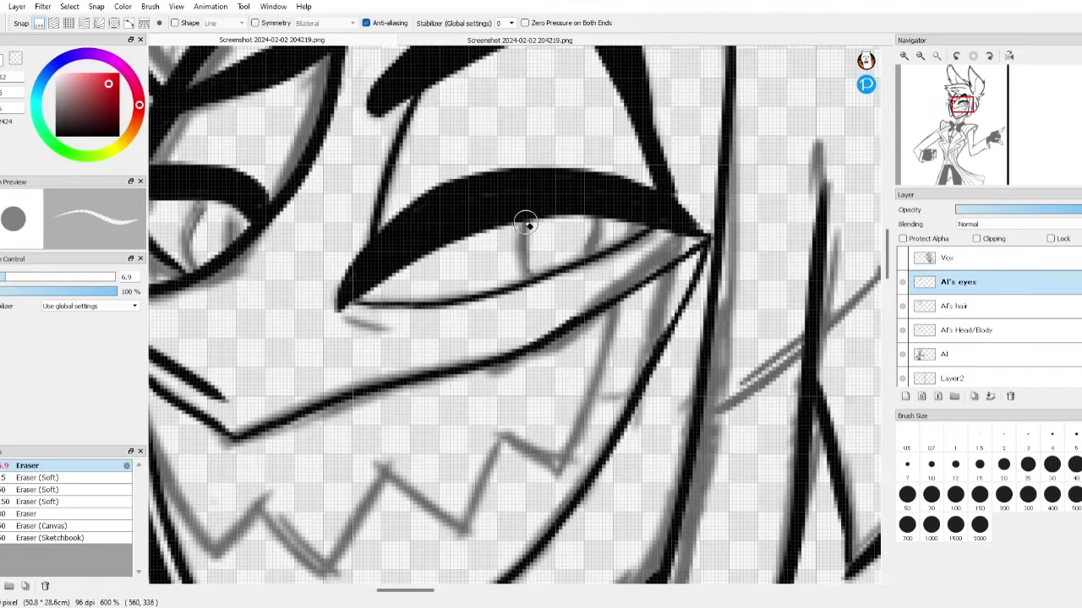
key(b)
click(580, 39)
click(363, 39)
drag(521, 224, 532, 275)
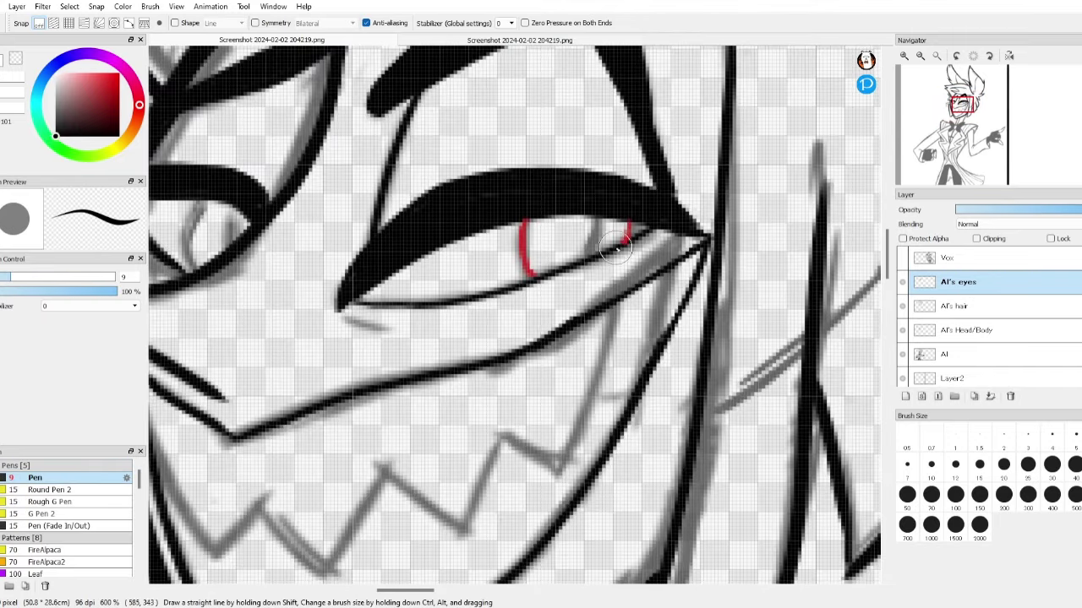
- Hide the Al sketch and fill the area beside the right-hand eye's iris with the muted red using the Bucket tool
key(g)
click(440, 262)
key(ctrl+z)
click(903, 354)
click(359, 299)
key(b)
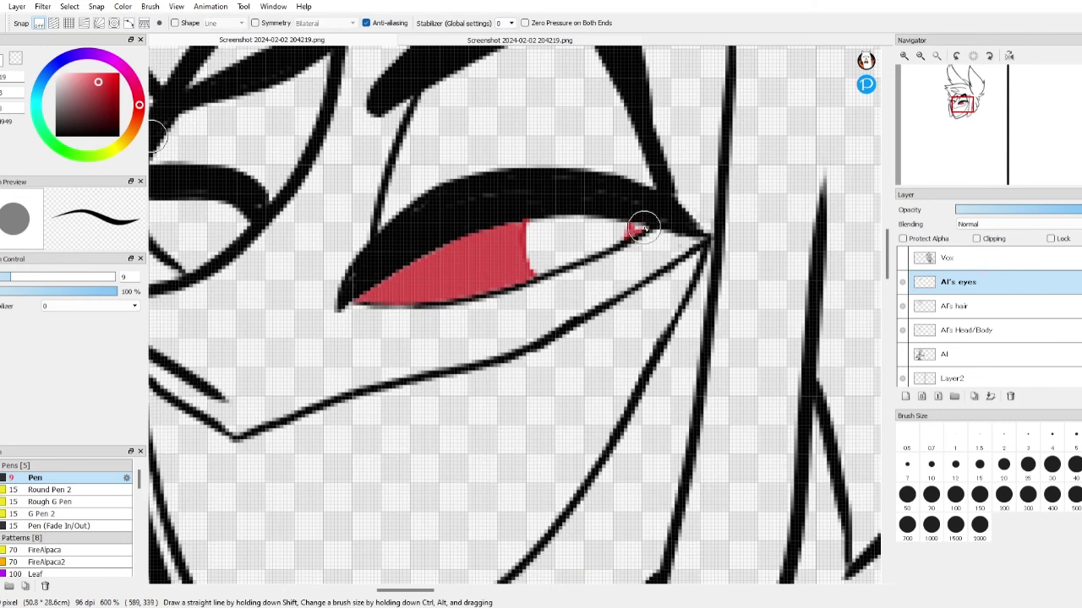
- Select the empty iris area of the right-hand eye and fill it with light pinkish red on the Al's eyes layer
scroll(666, 211, down, 2)
scroll(609, 267, up, 2)
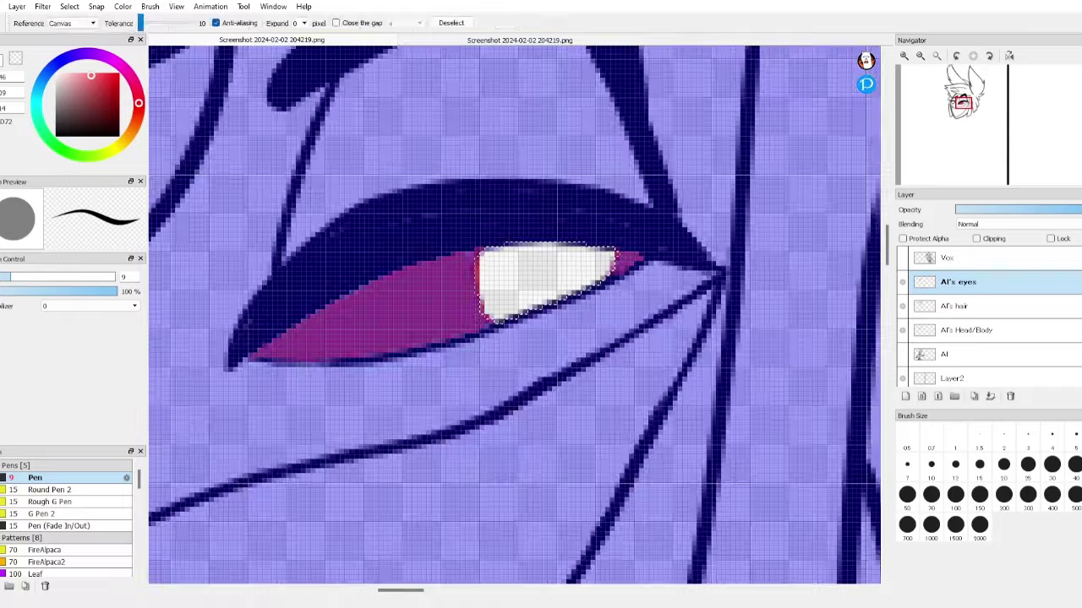
drag(553, 279, 604, 246)
scroll(599, 223, down, 4)
scroll(535, 61, up, 3)
scroll(507, 321, up, 2)
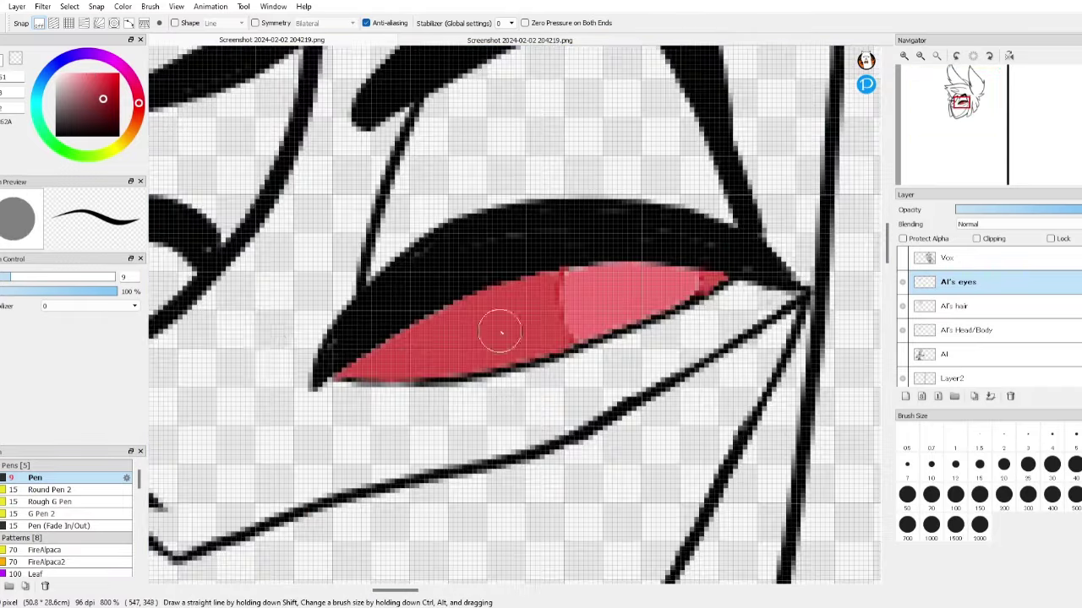
- Select the muted red area beside the right-hand eye's iris and recolour it dark red
key(w)
click(499, 331)
key(b)
scroll(689, 321, up, 1)
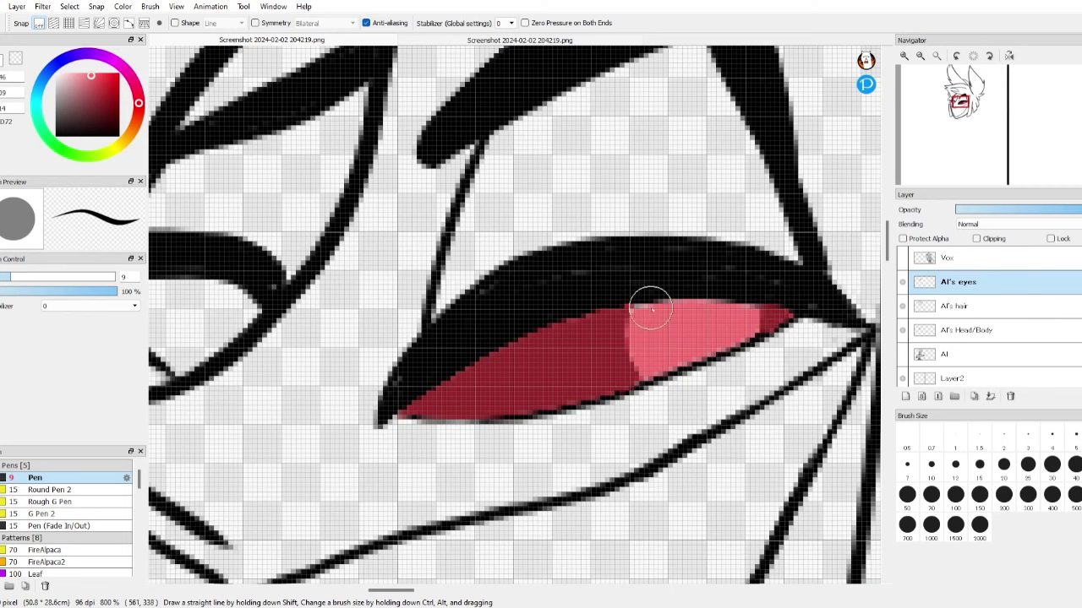
scroll(701, 351, down, 4)
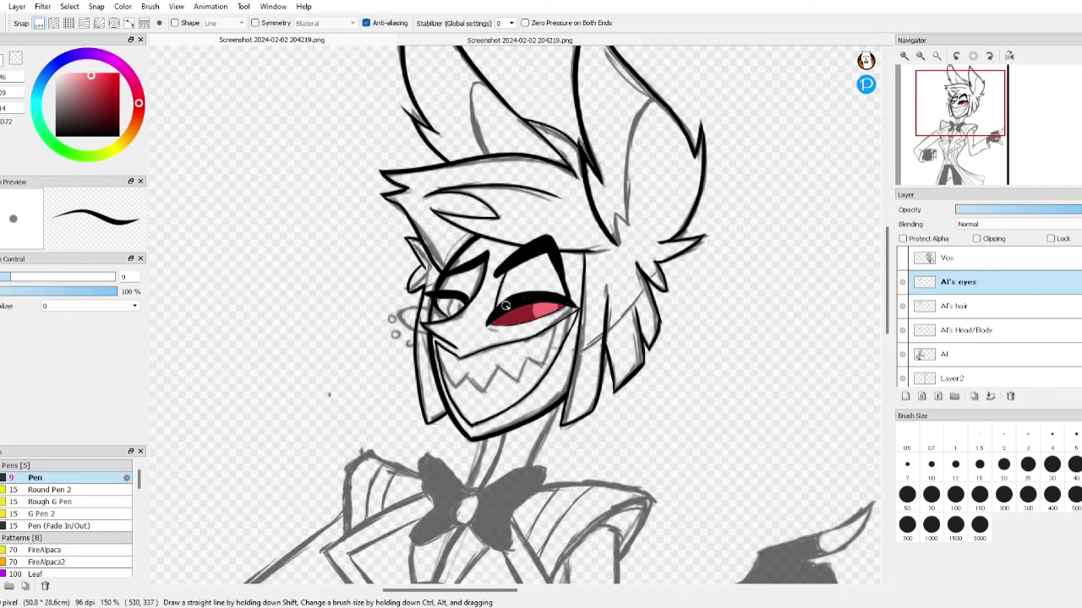
- Paint the inner part of the left-hand eye dark red up to the curved iris edge
scroll(827, 478, up, 4)
mouse_move(324, 294)
mouse_down()
mouse_move(330, 338)
mouse_move(414, 435)
mouse_move(448, 297)
mouse_move(333, 306)
mouse_move(423, 309)
mouse_up()
scroll(423, 309, down, 4)
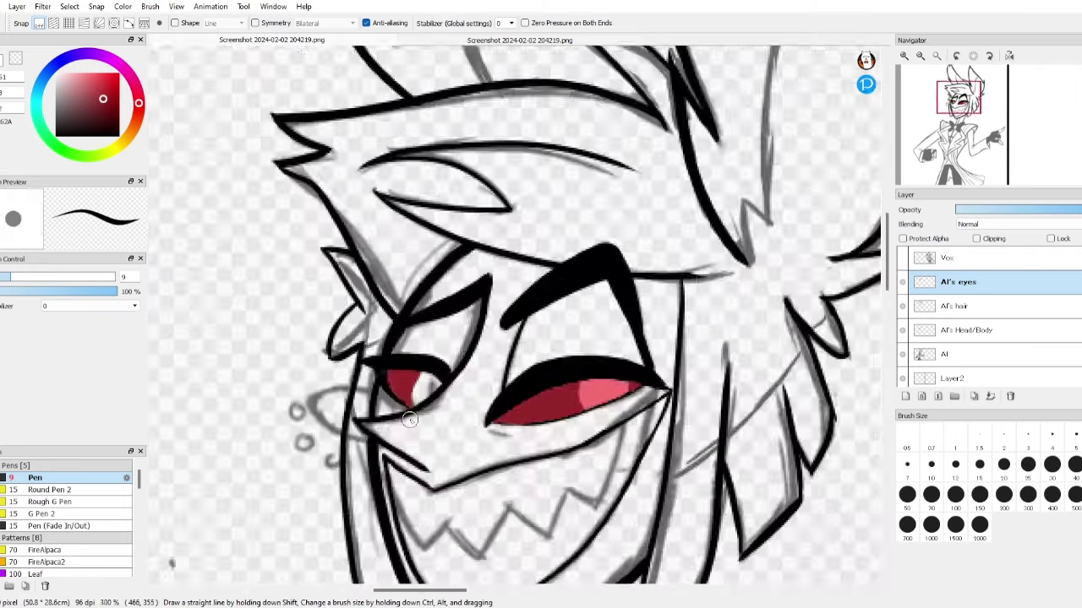
scroll(658, 311, up, 5)
scroll(659, 311, down, 4)
scroll(422, 338, up, 4)
- Fill the left-hand eye's iris with light pinkish red, clear the selection and sample black from the upper eyelid
key(w)
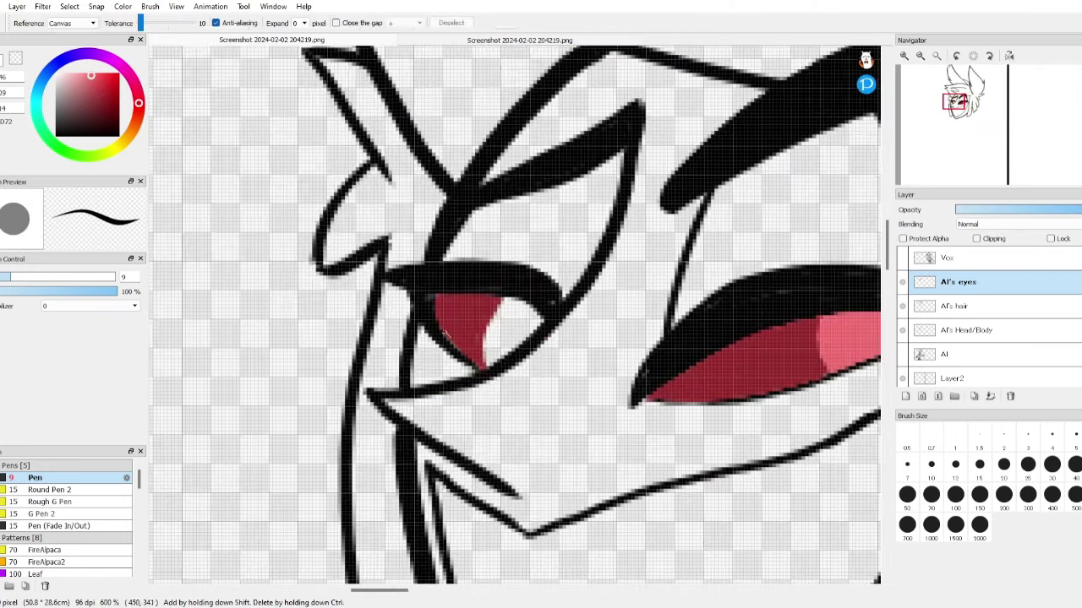
click(422, 338)
mouse_move(404, 328)
mouse_down()
mouse_move(578, 333)
mouse_move(419, 403)
mouse_up()
key(ctrl+d)
alt+click(459, 229)
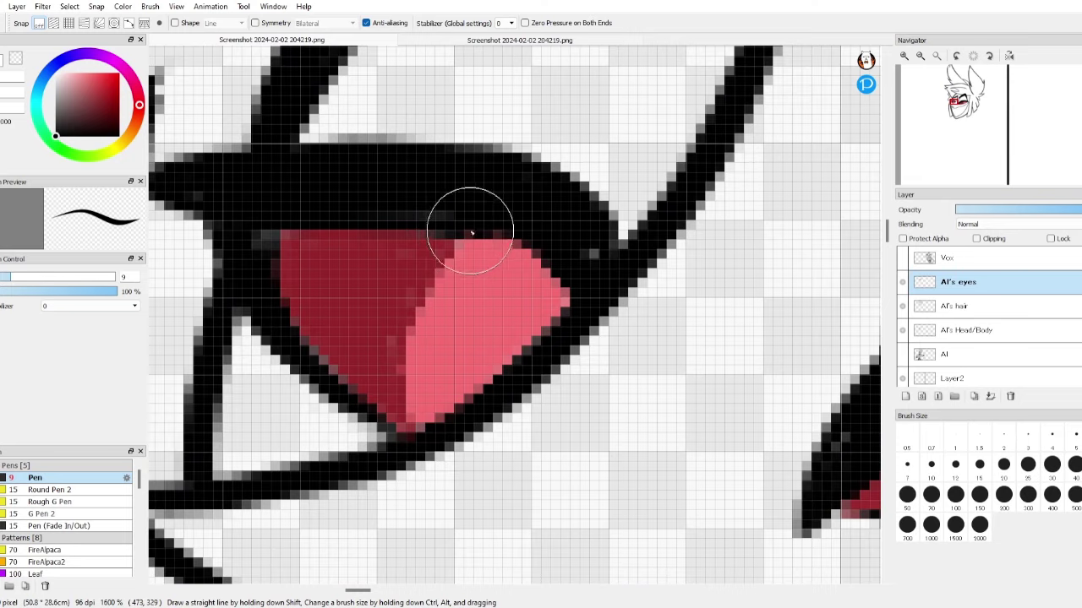
scroll(391, 313, down, 3)
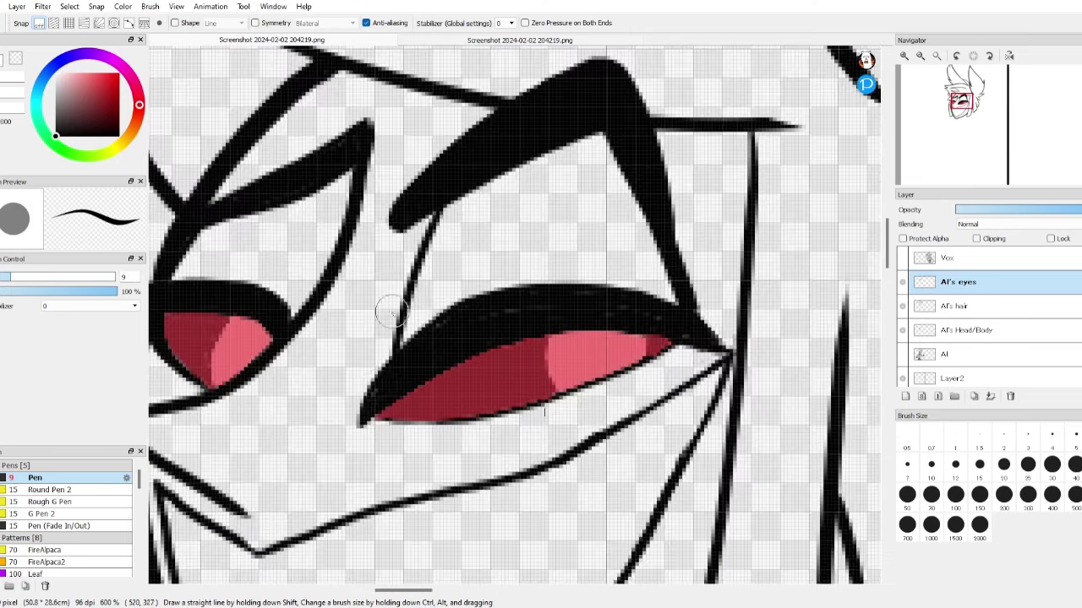
- Reorder the layers so that Al's eyes sits below Al's Head/Body and above the Al sketch
scroll(645, 314, down, 4)
scroll(475, 363, up, 6)
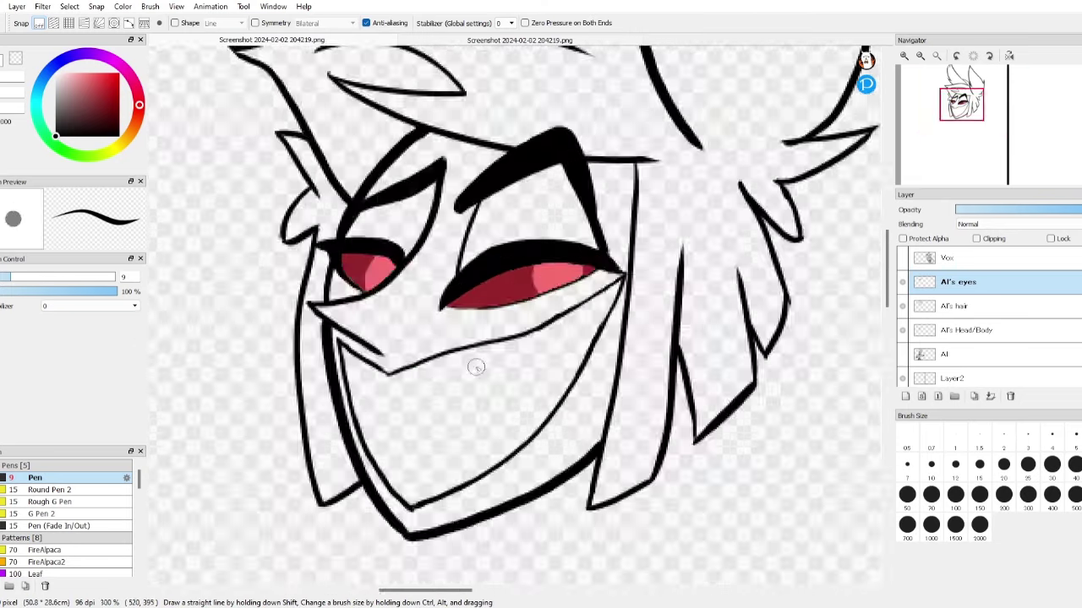
scroll(504, 327, down, 8)
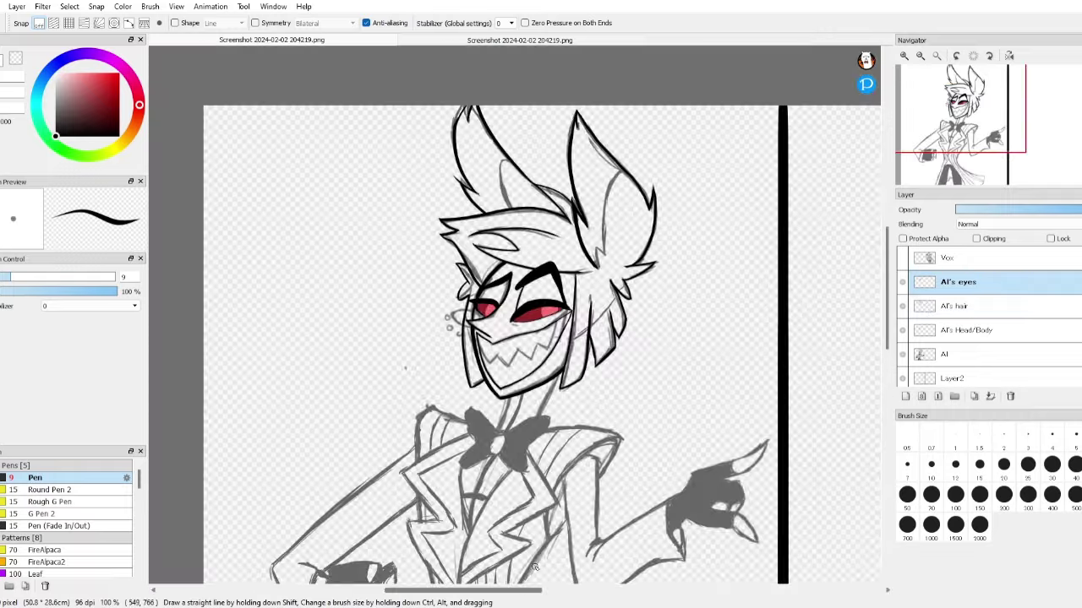
drag(964, 329, 971, 283)
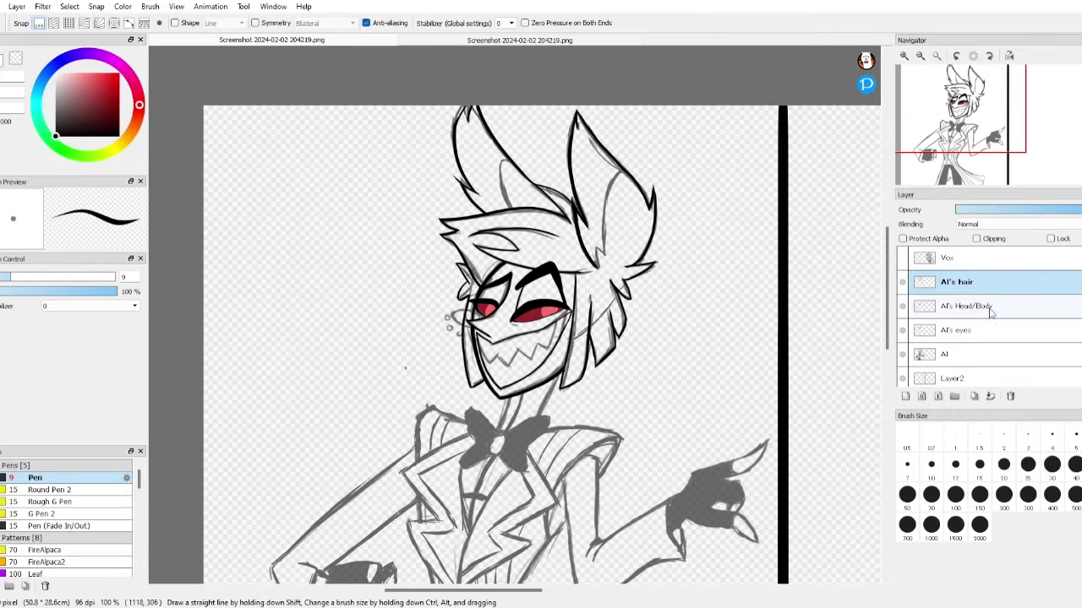
- On the Al's Head/Body layer, ink the oval and the small circles beside the left-hand eye
click(990, 308)
scroll(501, 346, up, 5)
scroll(456, 423, down, 5)
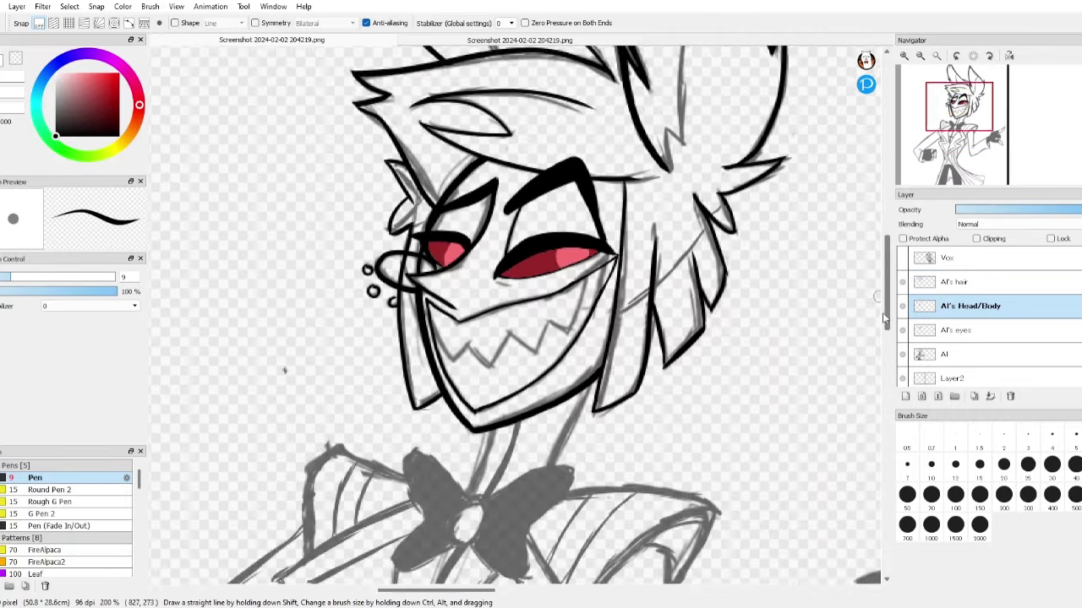
scroll(457, 338, down, 2)
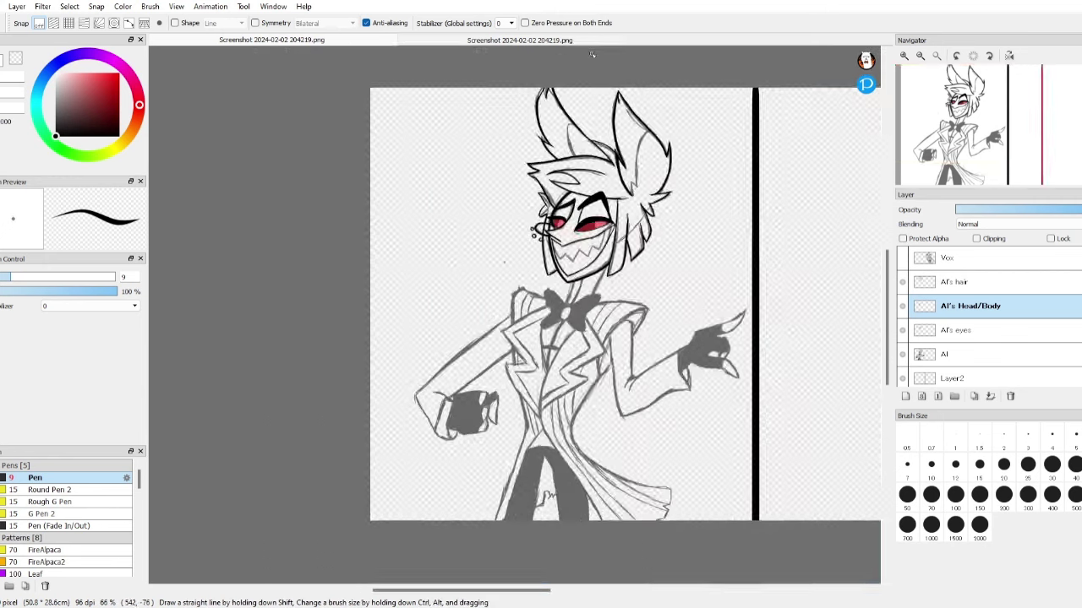
- Ink the zigzag teeth line across Al's grin and the short tooth line near its right-hand corner
scroll(445, 260, up, 6)
scroll(532, 317, up, 3)
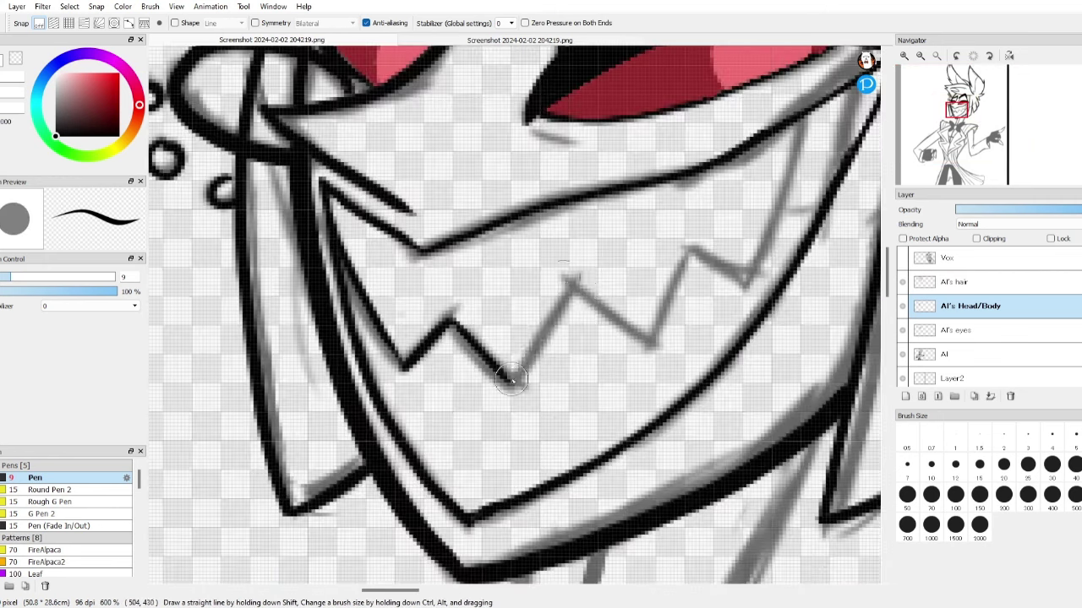
mouse_move(509, 382)
mouse_down()
mouse_move(664, 325)
mouse_move(757, 271)
mouse_up()
key(e)
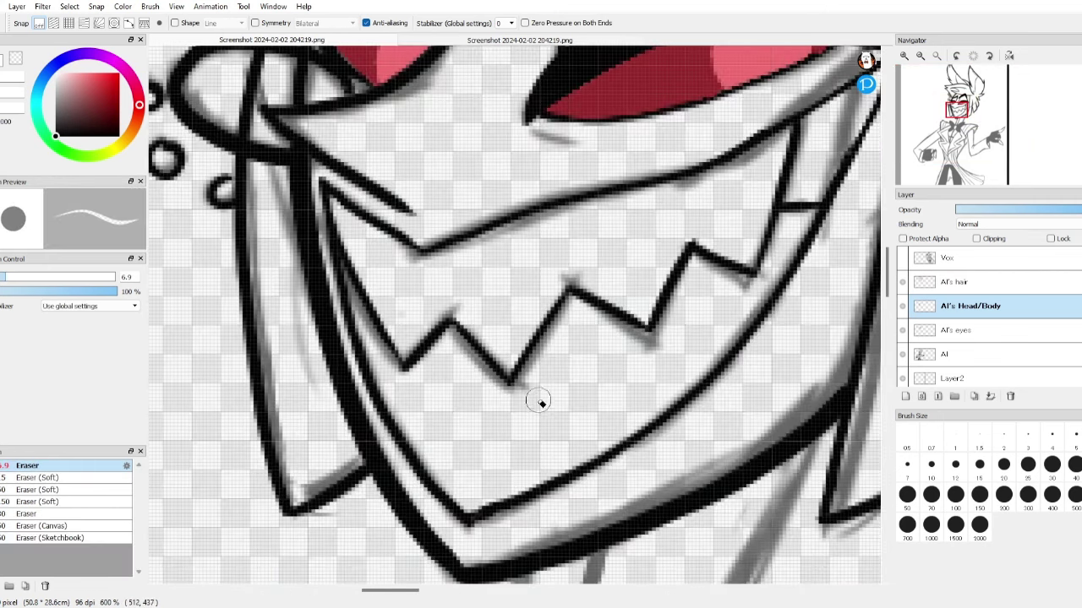
- Ink the outer neck lines, the bow tie's oval knot and the outline of its right-hand wing
scroll(541, 403, down, 7)
scroll(583, 381, up, 5)
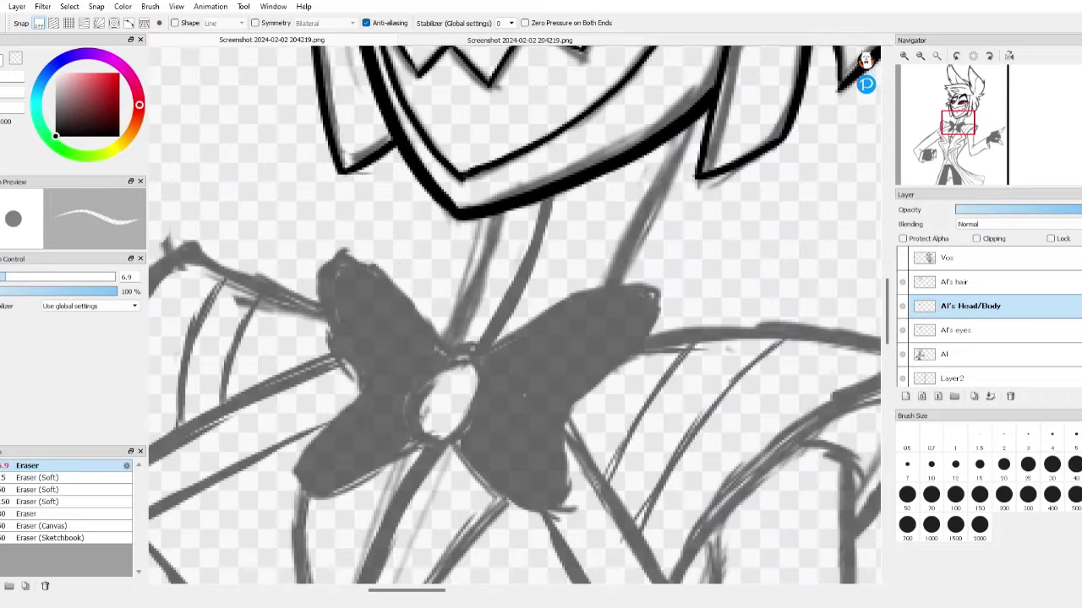
key(p)
drag(494, 212, 448, 345)
drag(686, 127, 613, 290)
scroll(464, 248, down, 3)
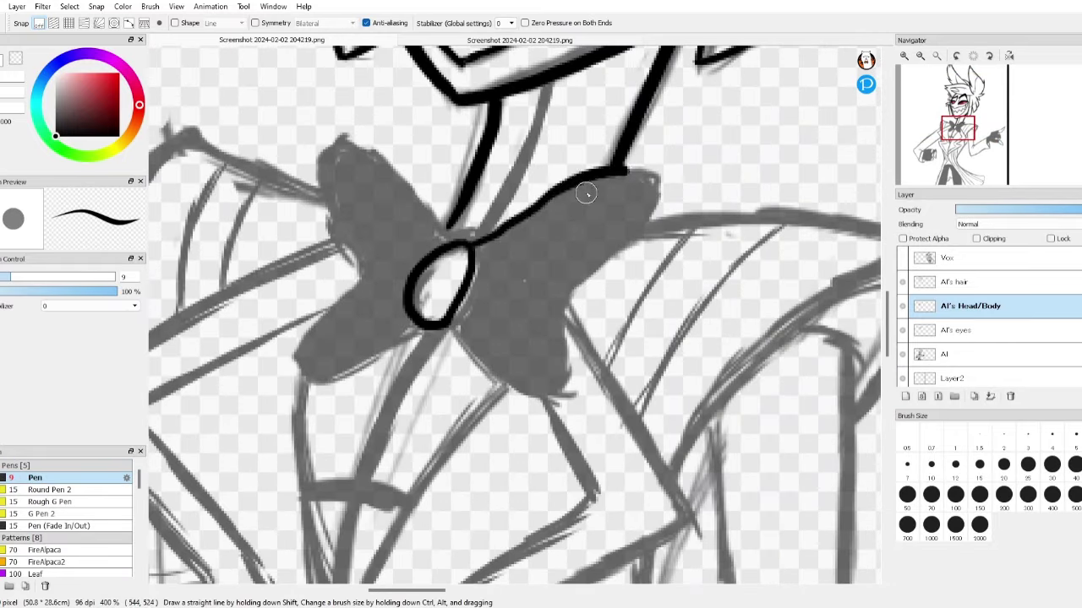
mouse_move(586, 193)
mouse_down()
mouse_move(532, 213)
mouse_move(593, 272)
mouse_move(534, 399)
mouse_move(457, 326)
mouse_up()
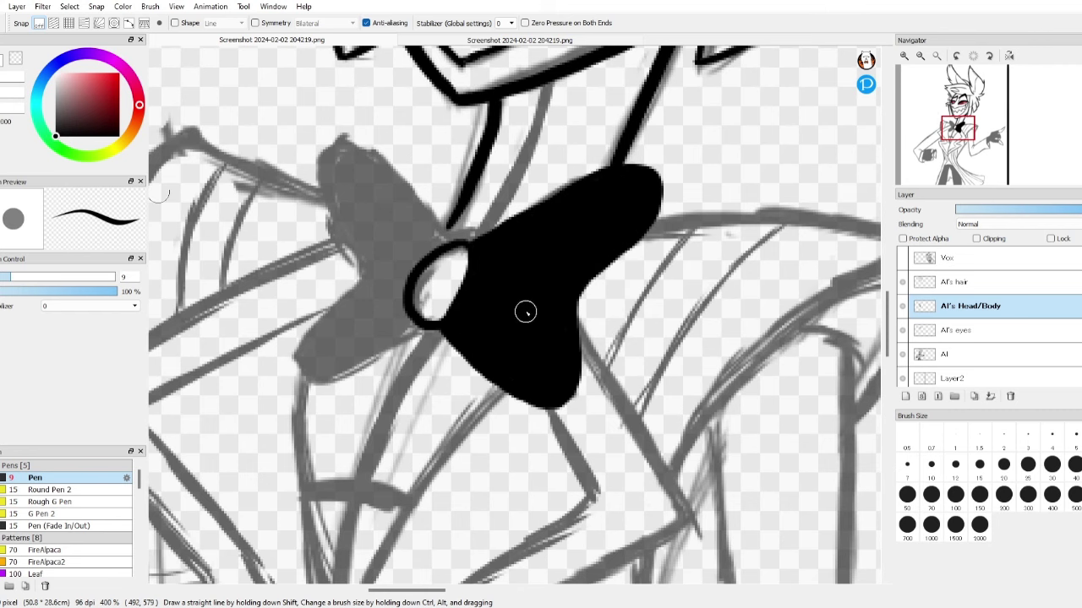
- Outline the bow tie's left-hand wing and fill it black with the Bucket tool
scroll(526, 313, down, 4)
scroll(474, 279, up, 4)
mouse_move(524, 284)
mouse_down()
mouse_move(411, 200)
mouse_move(381, 374)
mouse_move(501, 372)
mouse_up()
key(g)
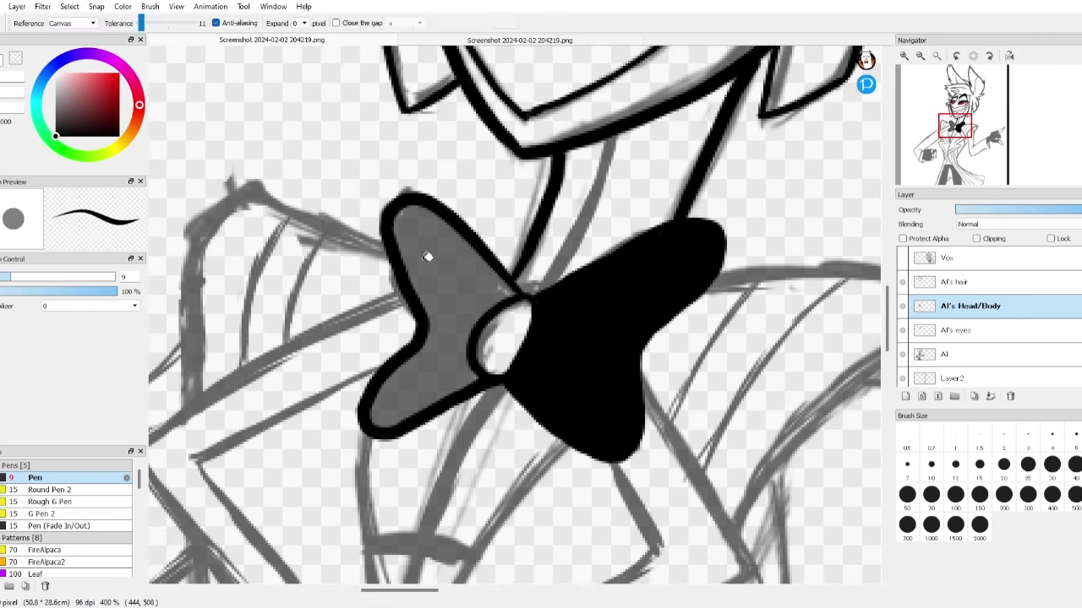
click(428, 257)
key(b)
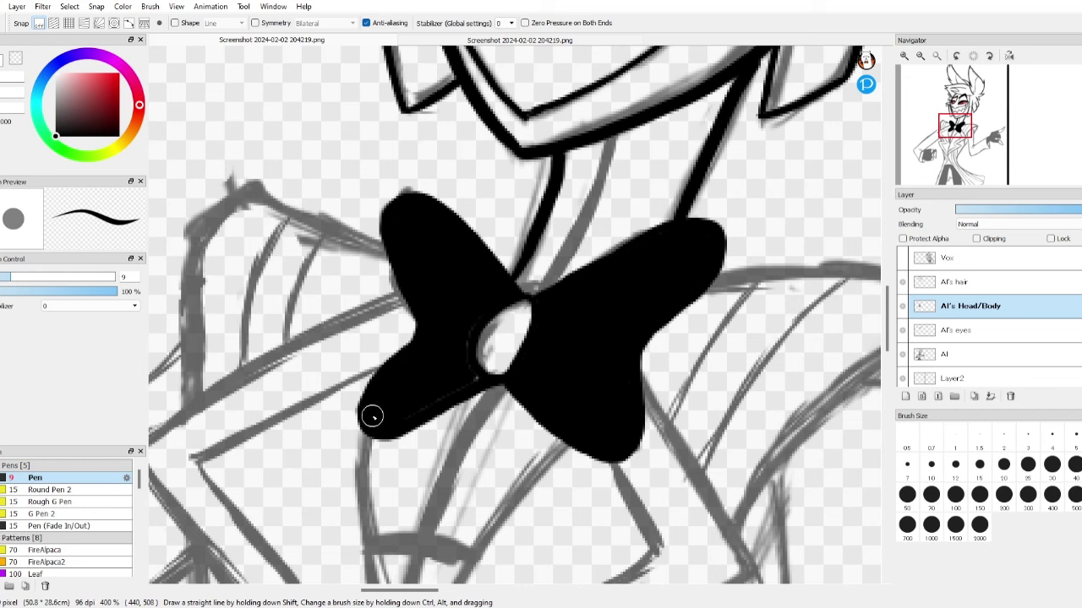
- Choose a near-black grey as the drawing colour and undo the bow tie's black fills and left-hand wing outline
scroll(470, 304, down, 4)
scroll(541, 279, up, 3)
key(g)
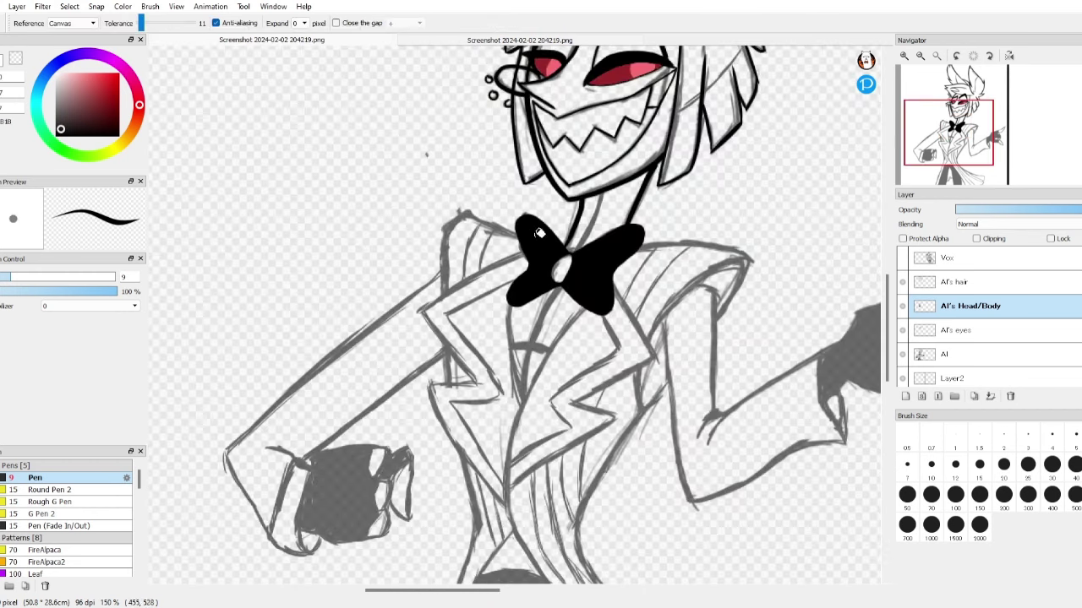
scroll(672, 256, down, 2)
scroll(672, 255, up, 4)
key(ctrl+z)
key(ctrl+z)
key(ctrl+z)
- Ink the bow tie's left-hand wing outline and the inner neck line in the near-black grey
key(b)
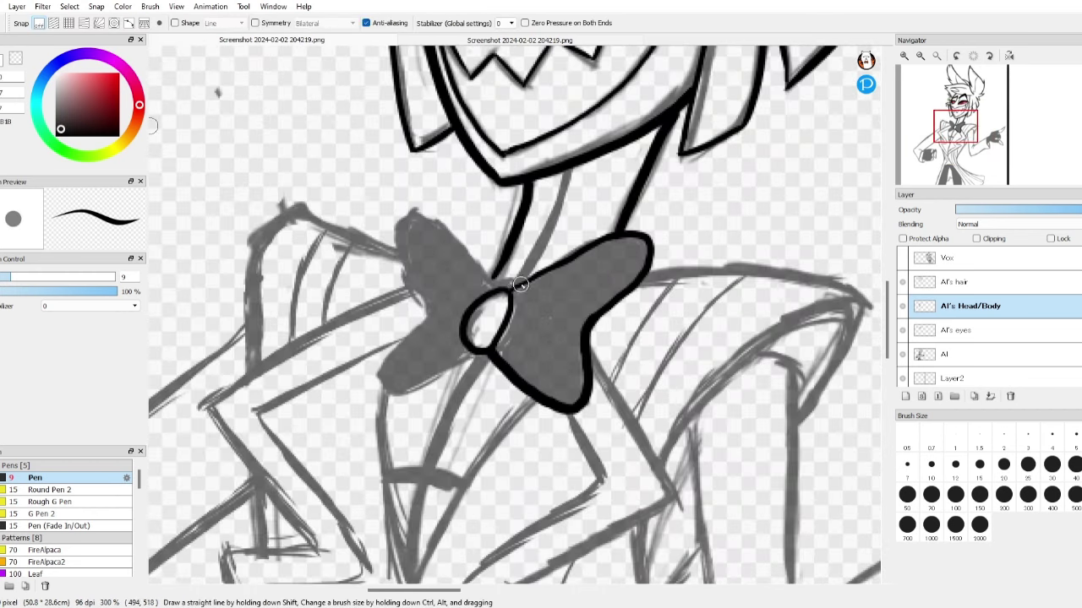
drag(515, 285, 385, 387)
scroll(583, 163, down, 2)
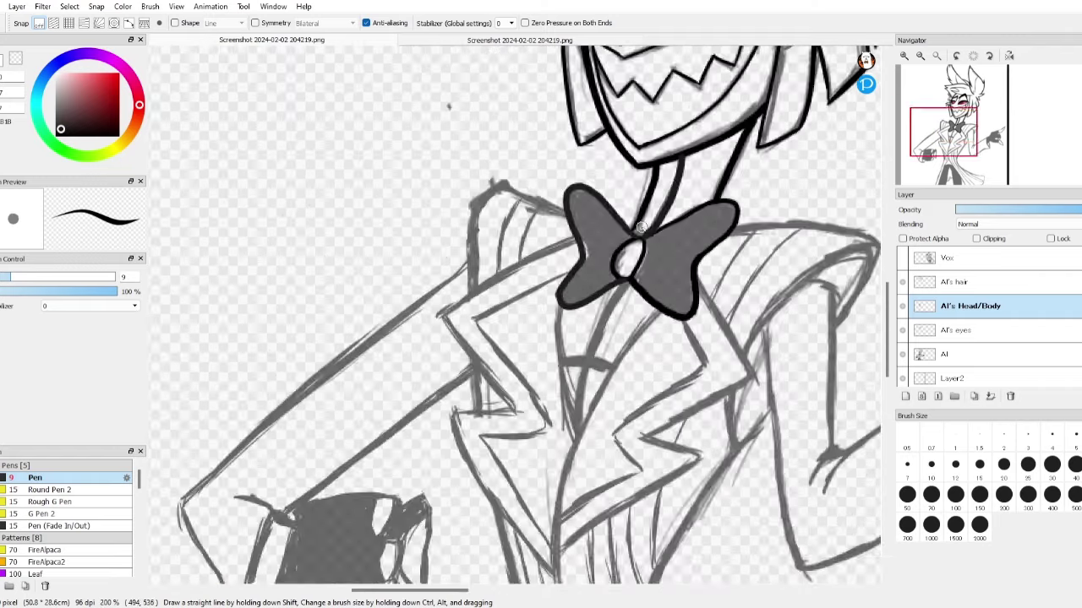
scroll(473, 254, up, 2)
- Ink the zigzag outer edge of the left-hand lapel from the bow tie down to the waist
mouse_move(554, 162)
mouse_down()
mouse_move(338, 254)
mouse_move(461, 393)
mouse_up()
drag(355, 275, 519, 524)
key(e)
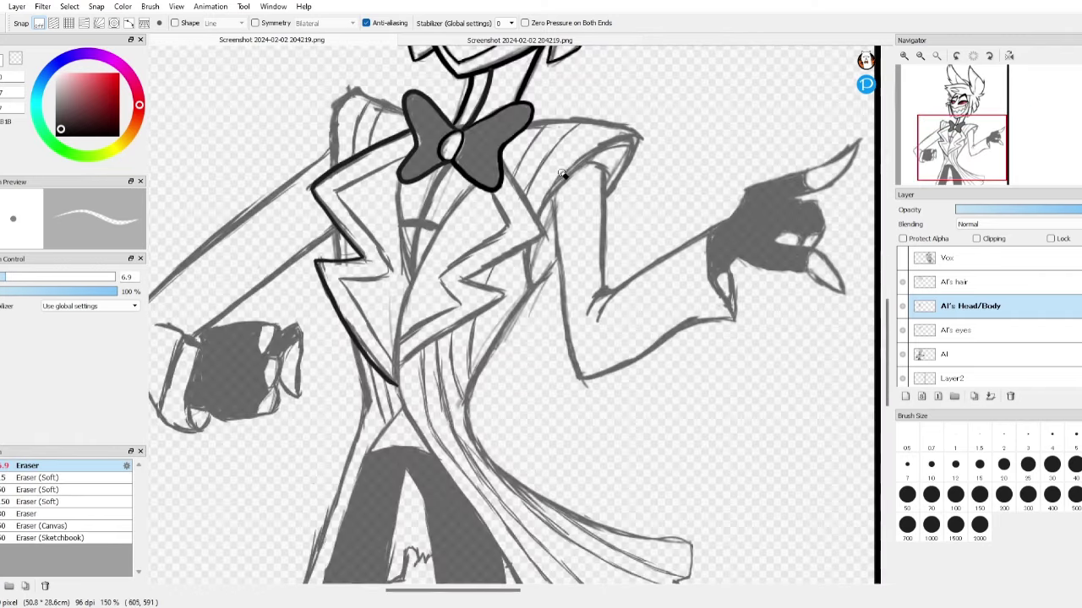
- Ink the right-hand lapel's zigzag outer edge, then its inner edge with the Pen at size 5
key(b)
drag(500, 161, 545, 229)
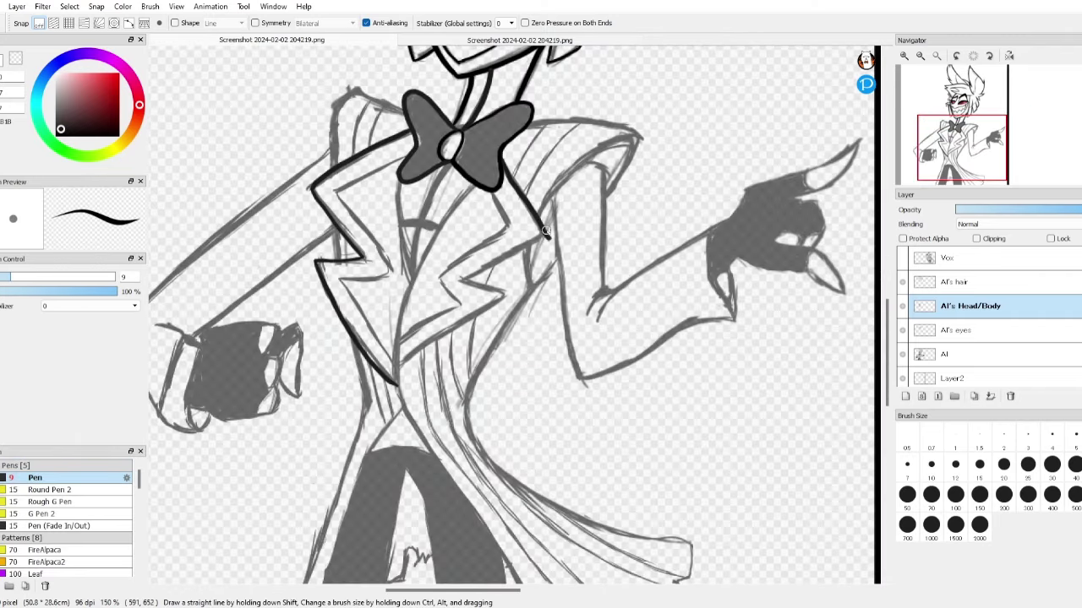
scroll(525, 269, up, 3)
key(e)
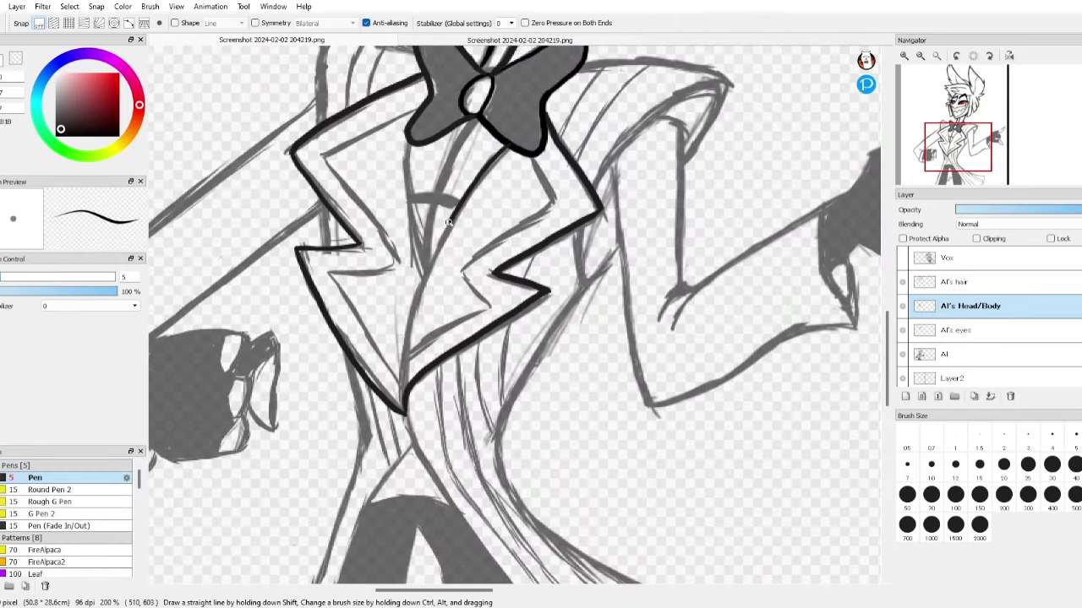
drag(448, 222, 408, 449)
- Ink the shirt-front edges below the bow tie and the coat's front edges crossing at the waist
scroll(407, 450, down, 5)
drag(409, 146, 647, 563)
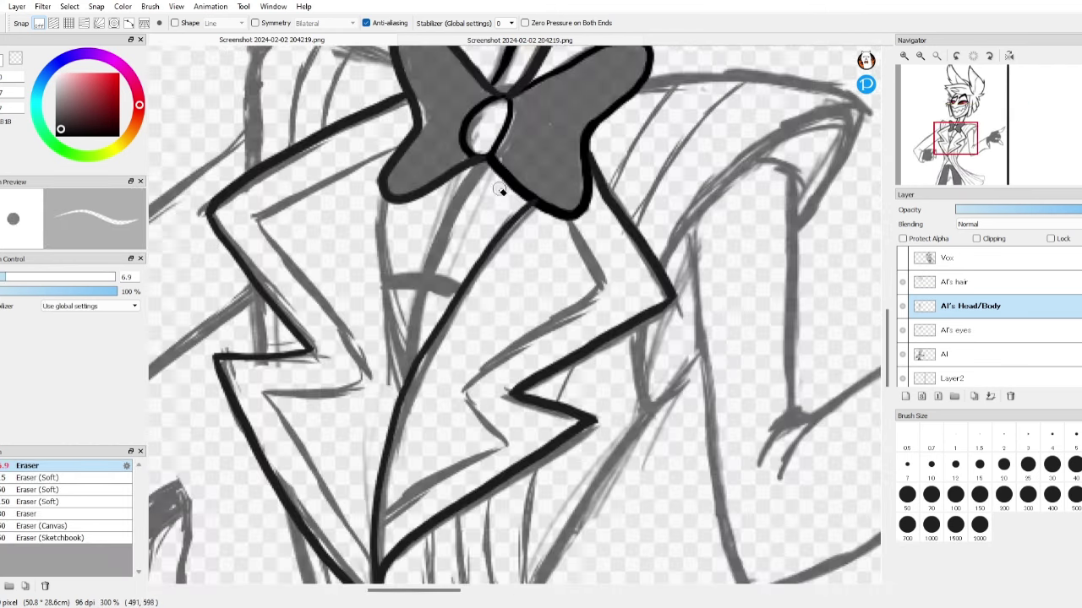
key(b)
drag(399, 382, 382, 288)
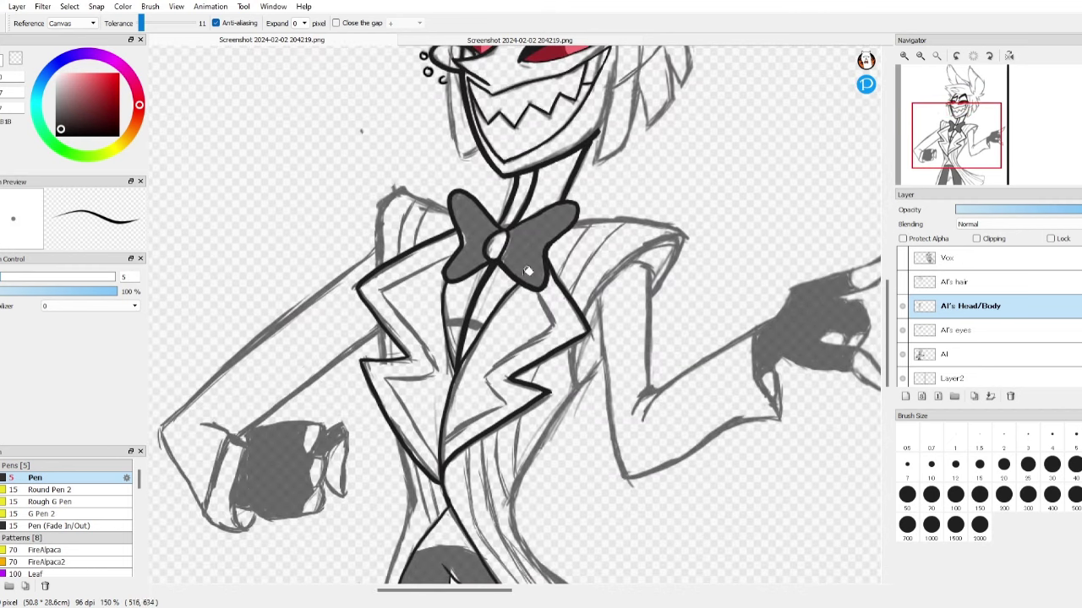
- Recolour the inked lines on the Al's hair layer near-black grey with the Bucket tool, toggling the other line-art layers' visibility
scroll(526, 271, down, 2)
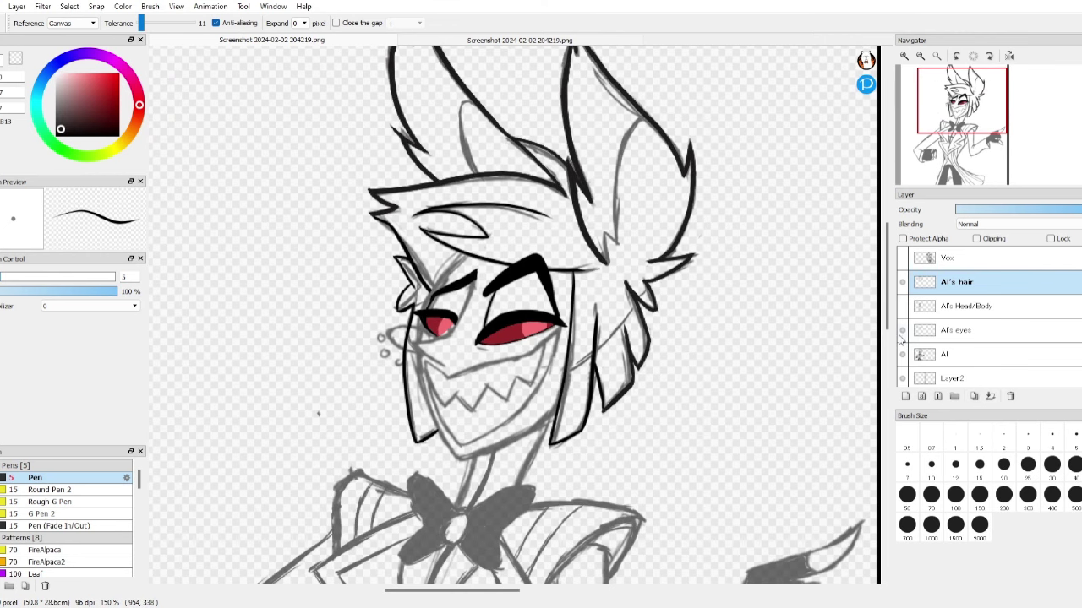
click(903, 331)
scroll(596, 354, down, 3)
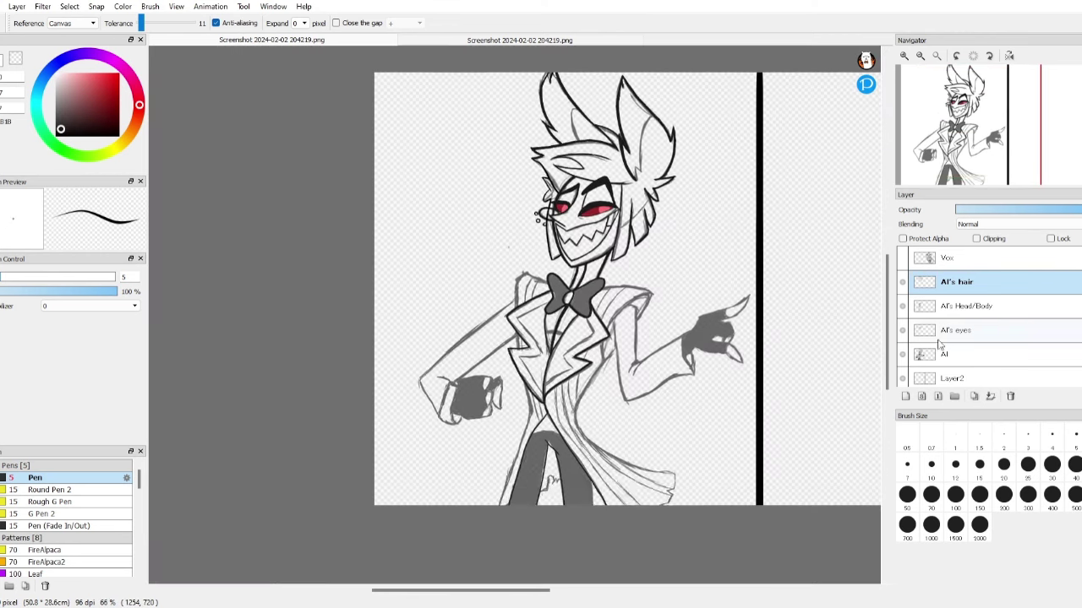
scroll(530, 218, up, 3)
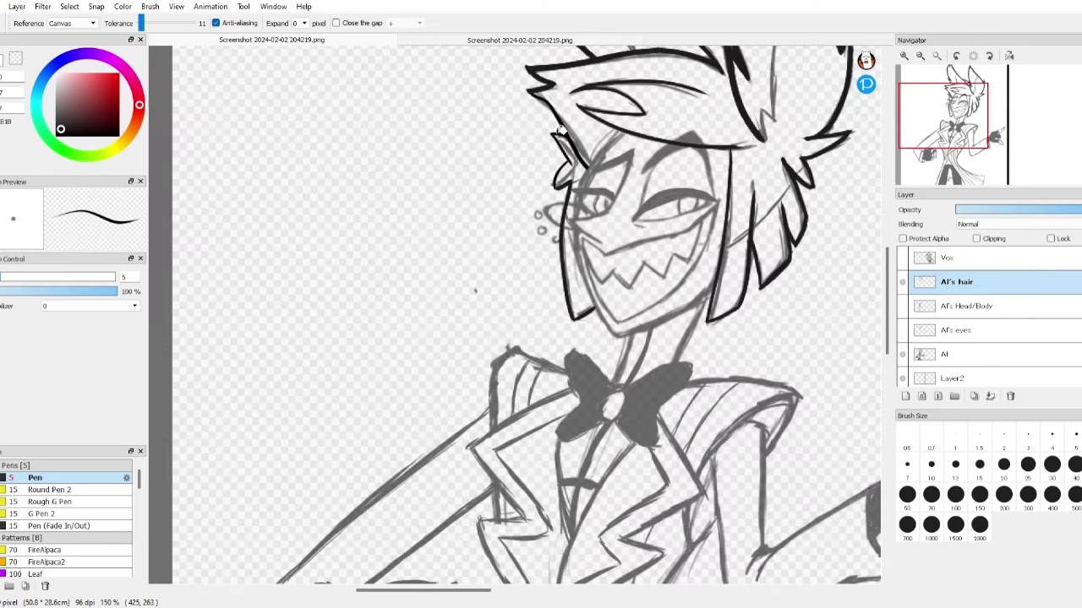
- On the Al's Head/Body layer, ink the curved top edge of the trousers with the Pen at size 7
scroll(560, 131, down, 3)
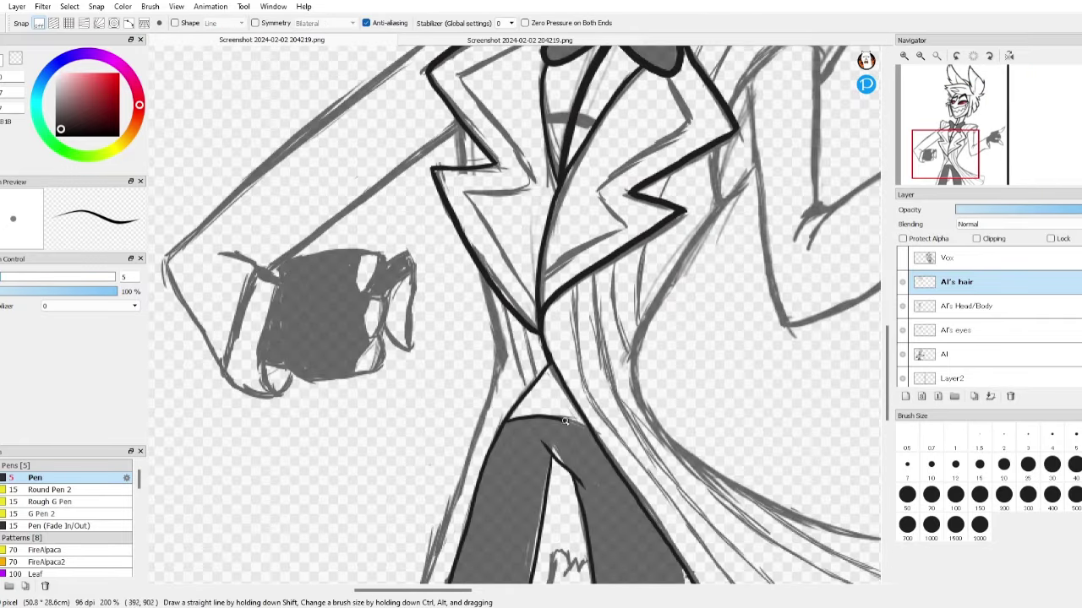
scroll(564, 421, up, 2)
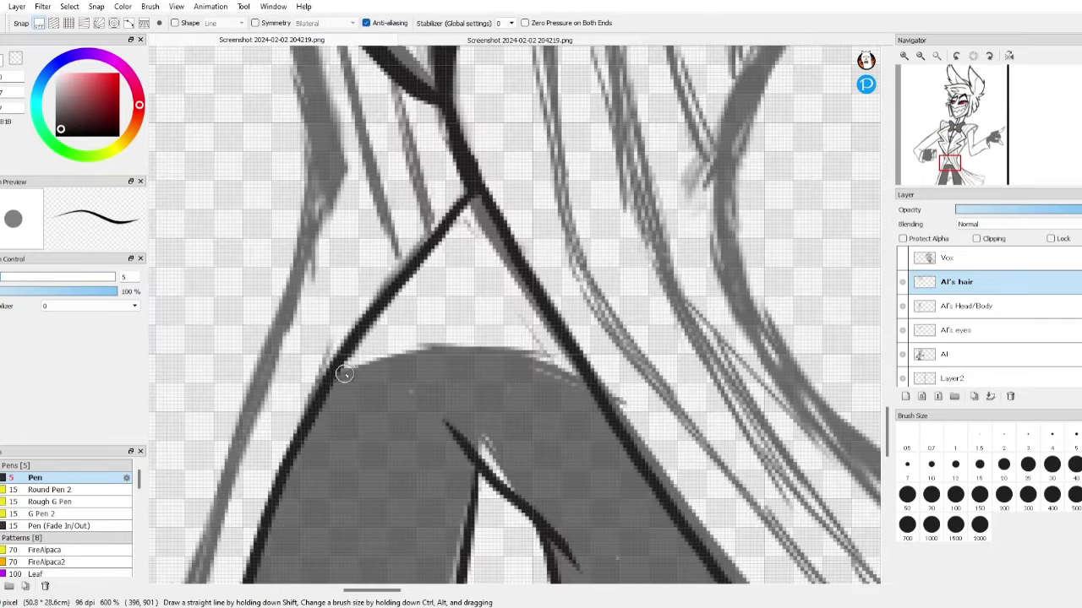
scroll(565, 420, down, 4)
scroll(580, 445, up, 3)
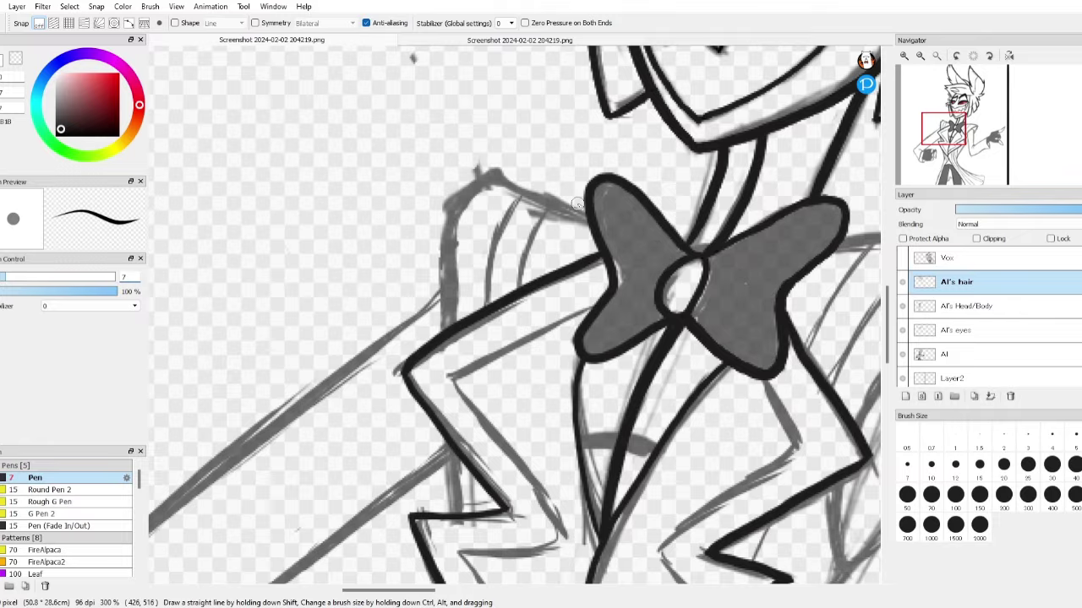
click(972, 306)
scroll(514, 314, up, 2)
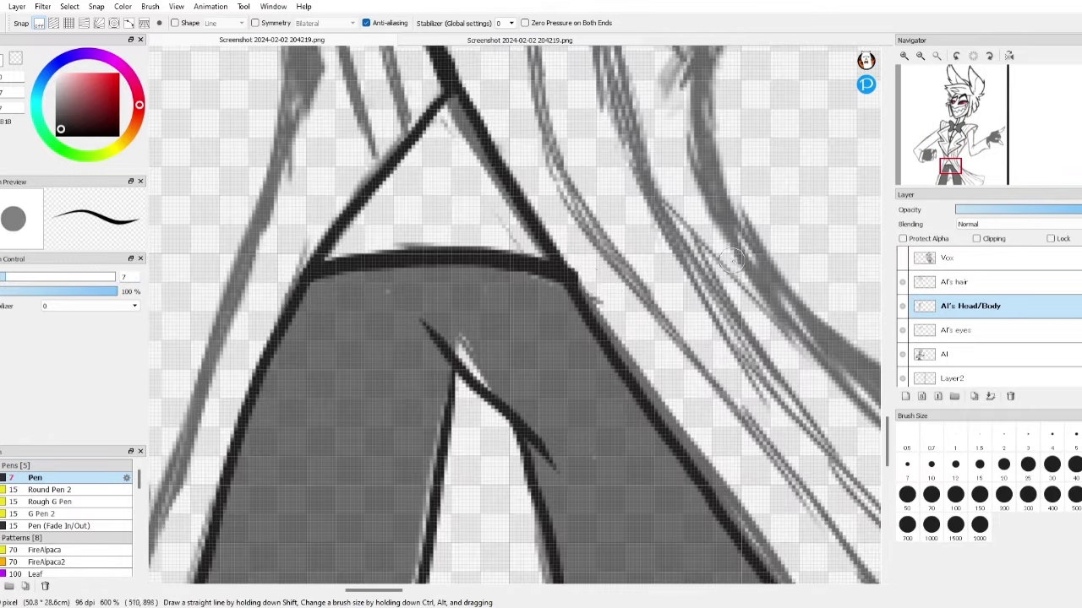
- Ink the coat's left-hand outer edge from the tail up past the waist and along the left-hand shoulder with the Pen at size 7
key(e)
key(b)
scroll(514, 314, down, 3)
drag(397, 281, 297, 576)
scroll(384, 456, up, 2)
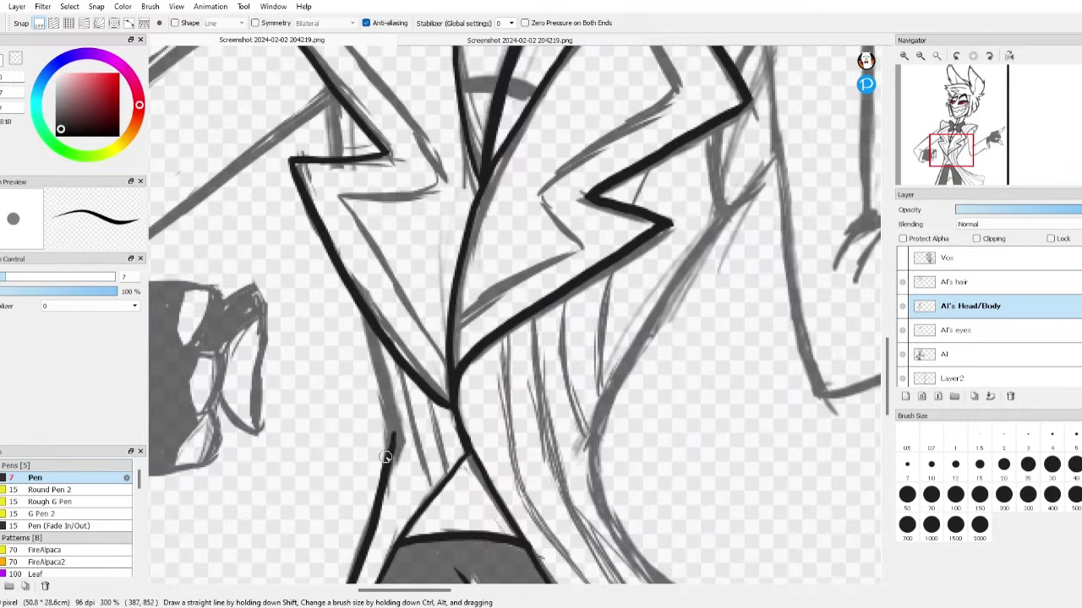
scroll(360, 272, up, 3)
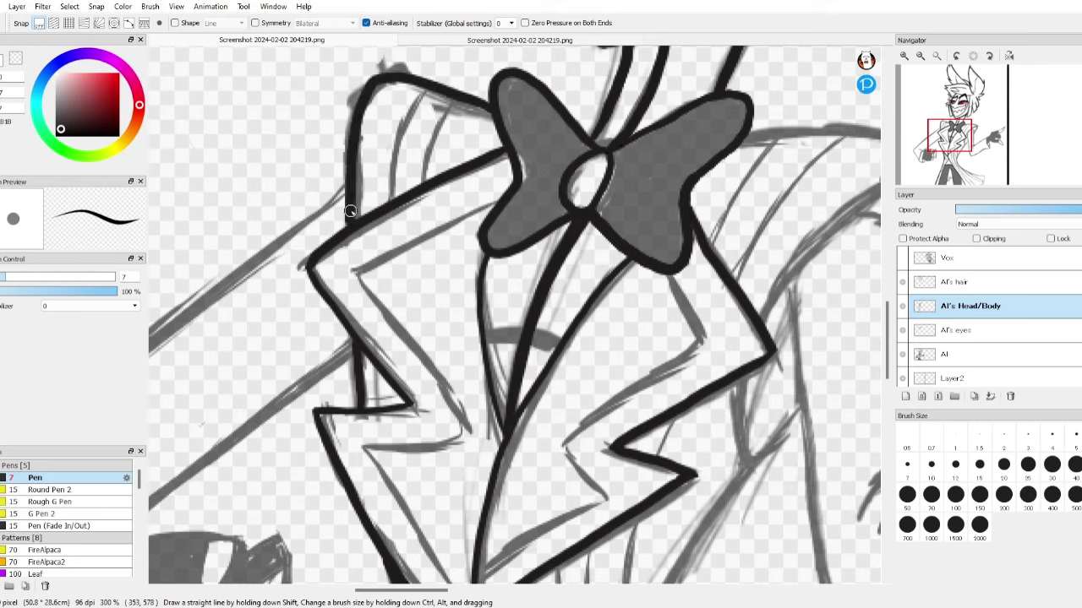
- Ink the top and pointed end of the right-hand puffed shoulder and the short edges at the armpit below it
scroll(350, 212, down, 4)
scroll(335, 205, up, 4)
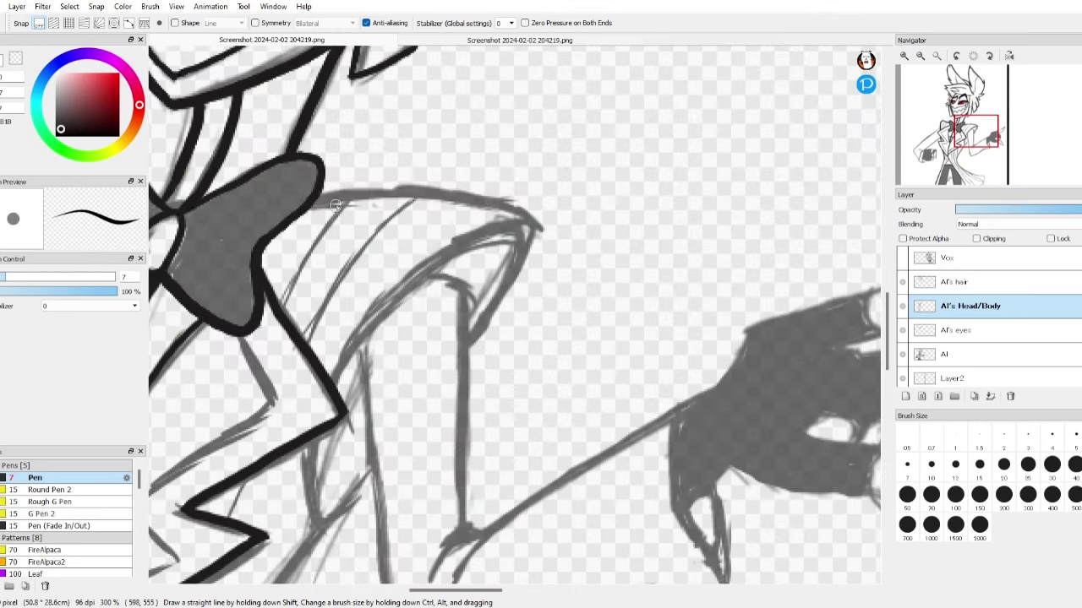
drag(335, 205, 517, 241)
scroll(883, 325, down, 3)
scroll(883, 325, left, 3)
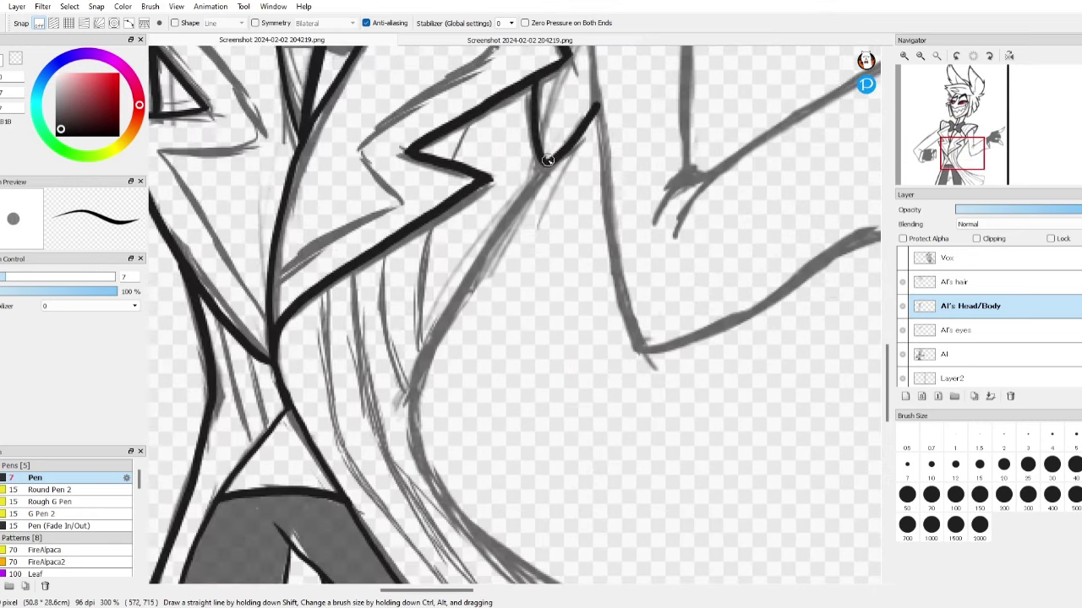
- Ink the coat's right-hand edge from the armpit through the waist to the flared tail and its notched hem
drag(549, 156, 454, 483)
key(ctrl+z)
drag(528, 188, 477, 539)
scroll(321, 217, down, 4)
scroll(321, 218, right, 3)
mouse_move(321, 218)
mouse_down()
mouse_move(735, 388)
mouse_move(704, 471)
mouse_up()
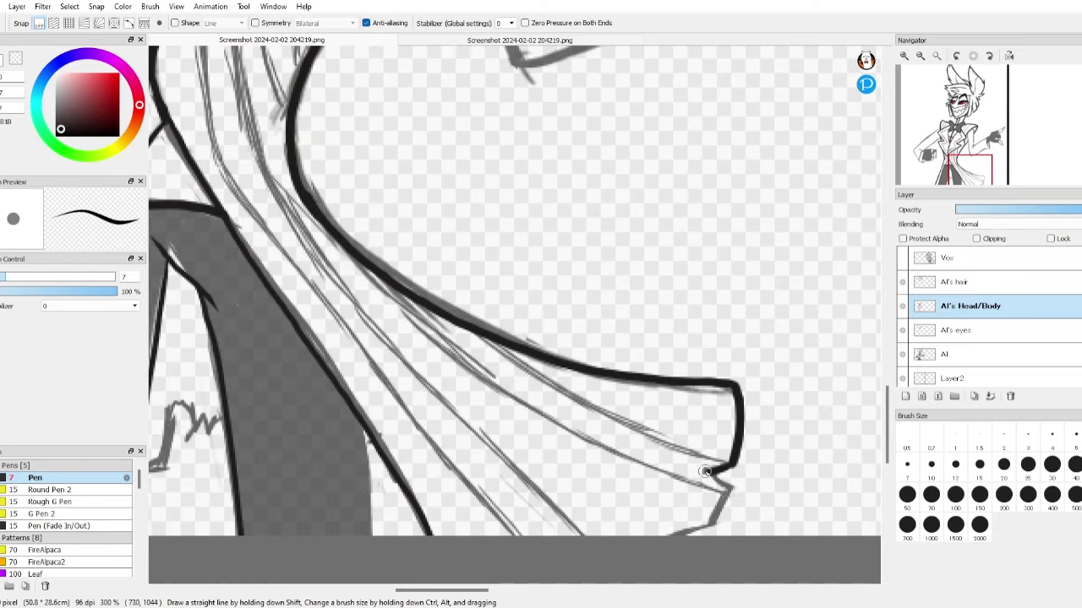
- Rename the body layer as Al's Head/Main body and add a layer named Al's Arms below it
scroll(338, 217, up, 3)
key(e)
scroll(507, 338, down, 3)
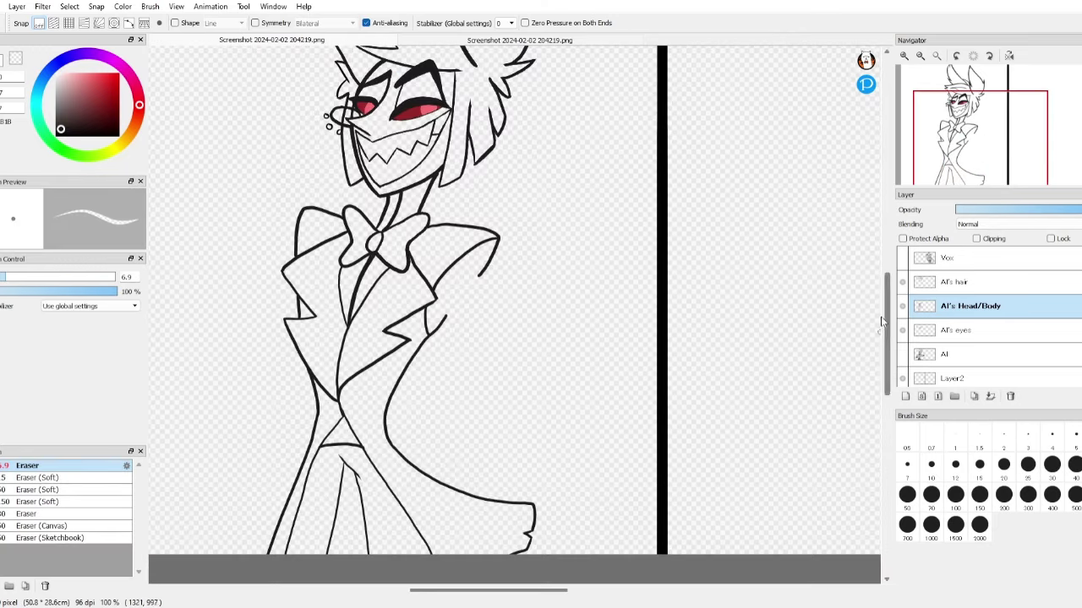
scroll(659, 560, left, 2)
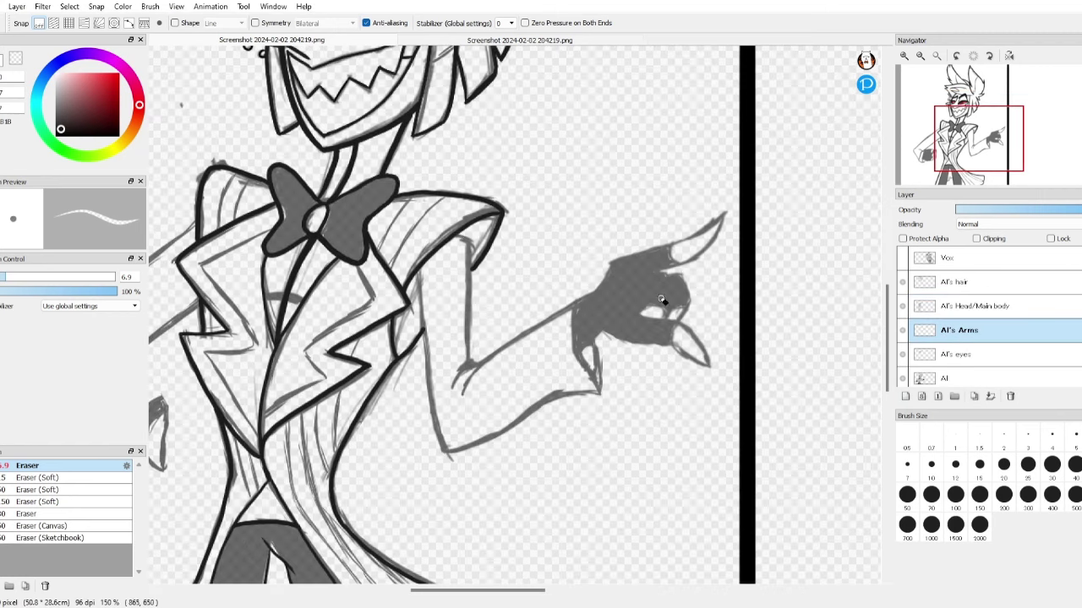
- On the Al's Arms layer, ink the right-hand sleeve's inner edge, elbow fold, forearm top and cuff opening with the Pen at size 7
key(b)
scroll(663, 302, up, 3)
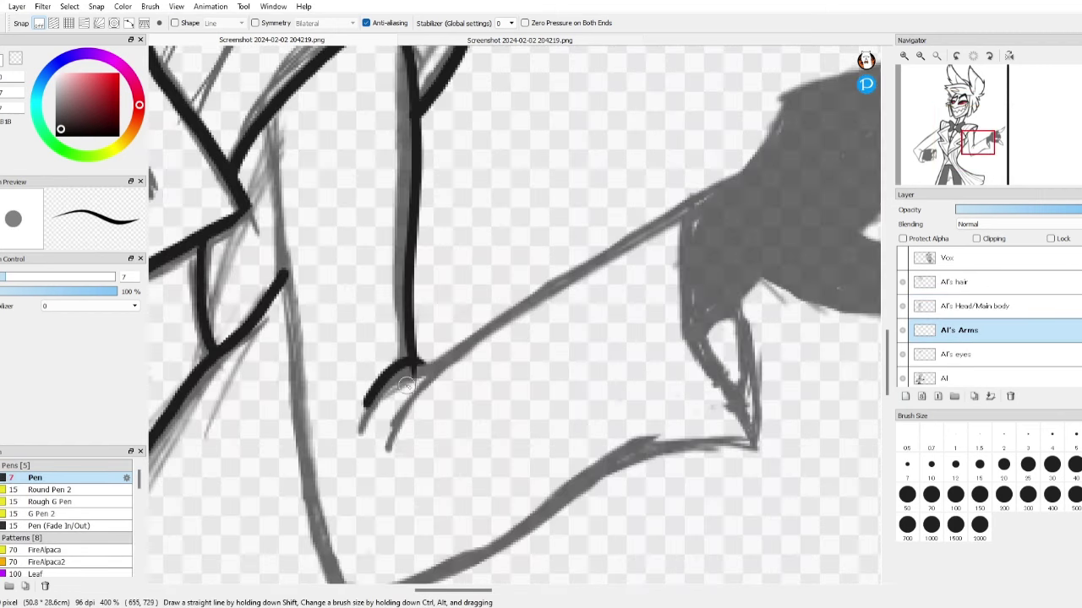
mouse_move(383, 450)
mouse_down()
mouse_move(727, 177)
mouse_move(752, 173)
mouse_up()
drag(701, 199, 758, 459)
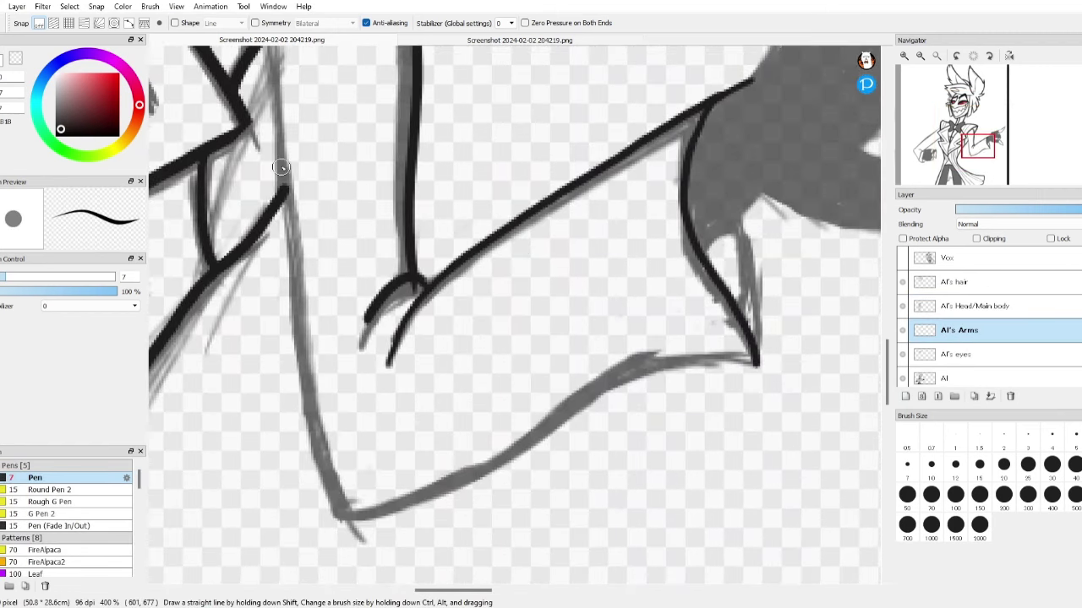
- Ink the right-hand sleeve's outer edge down to the elbow and the forearm's underside to the cuff, and trim the overshoot
drag(277, 125, 342, 561)
scroll(344, 508, down, 3)
click(344, 442)
shift+click(767, 293)
key(e)
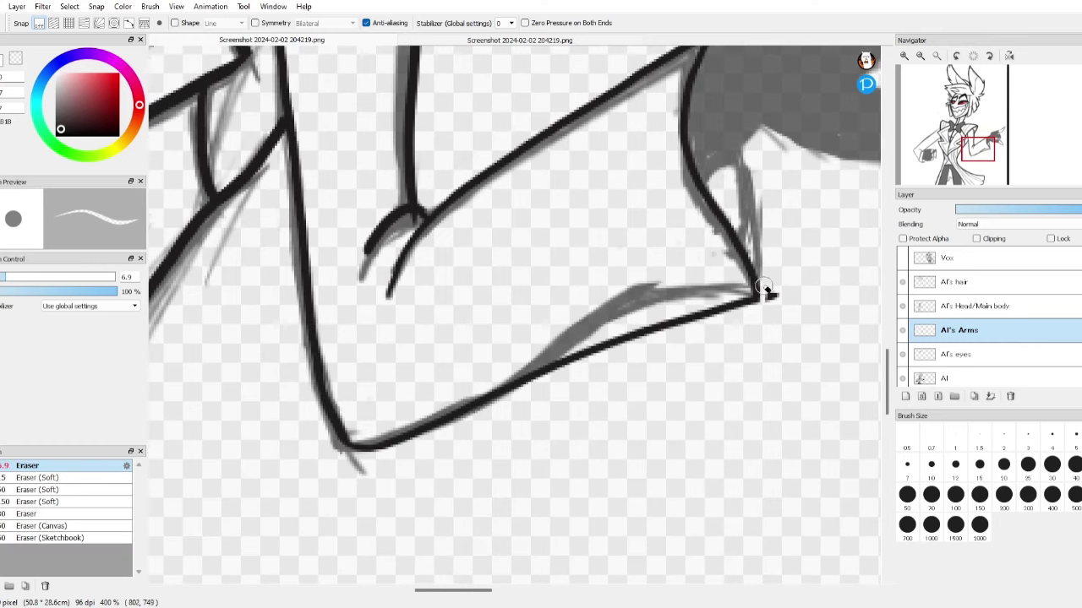
scroll(408, 208, up, 3)
scroll(408, 208, down, 6)
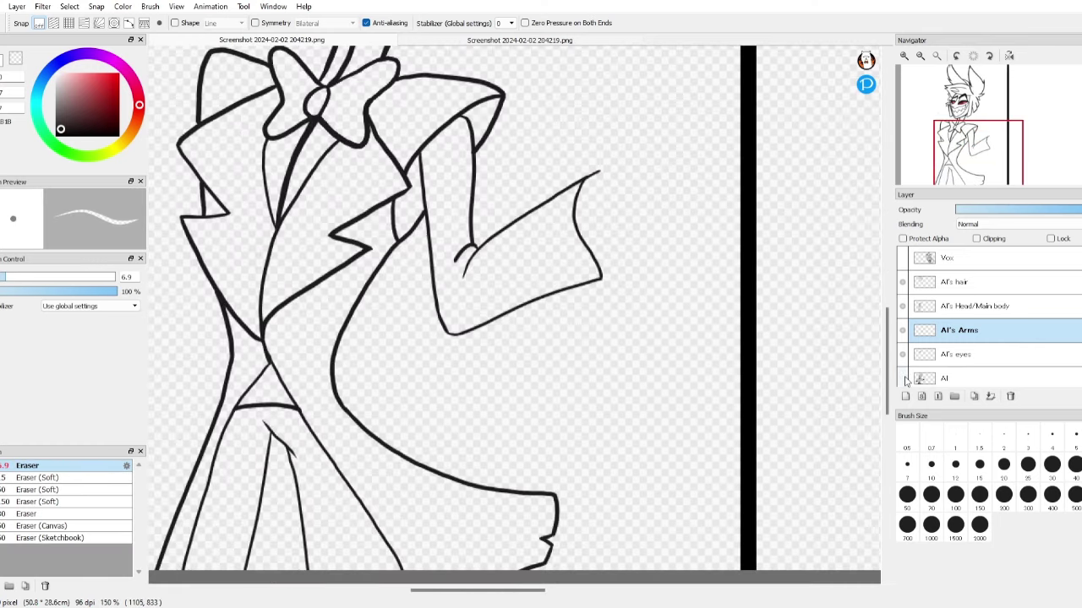
- Ink the pointing hand's back, clawed index finger and lower clawed digit down to the cuff
scroll(879, 309, up, 1)
scroll(453, 312, up, 1)
key(b)
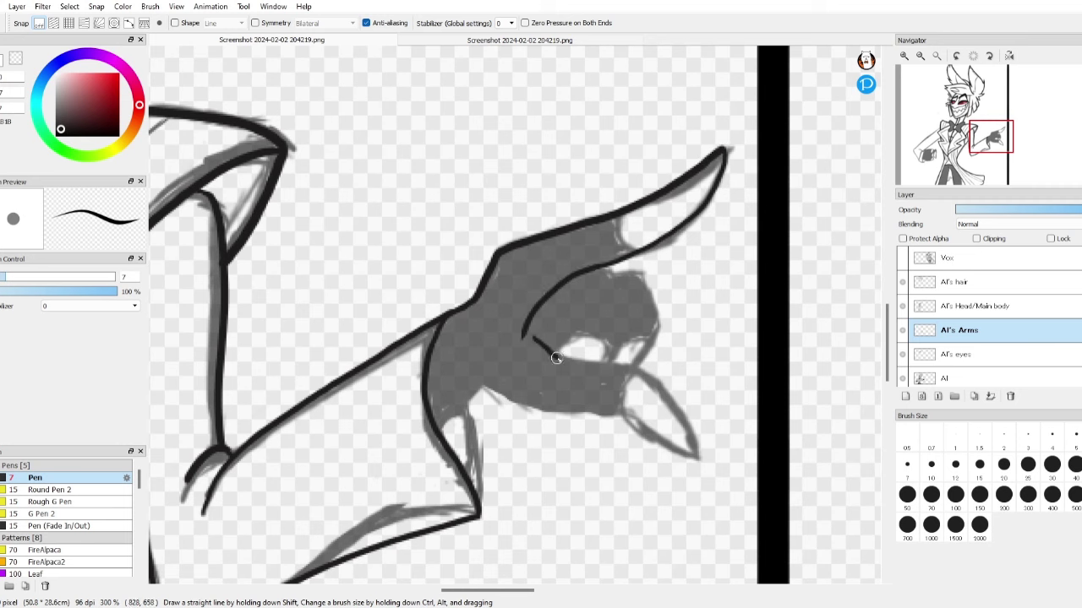
scroll(555, 359, up, 2)
mouse_move(331, 191)
mouse_down()
mouse_move(626, 269)
mouse_move(783, 348)
mouse_up()
key(e)
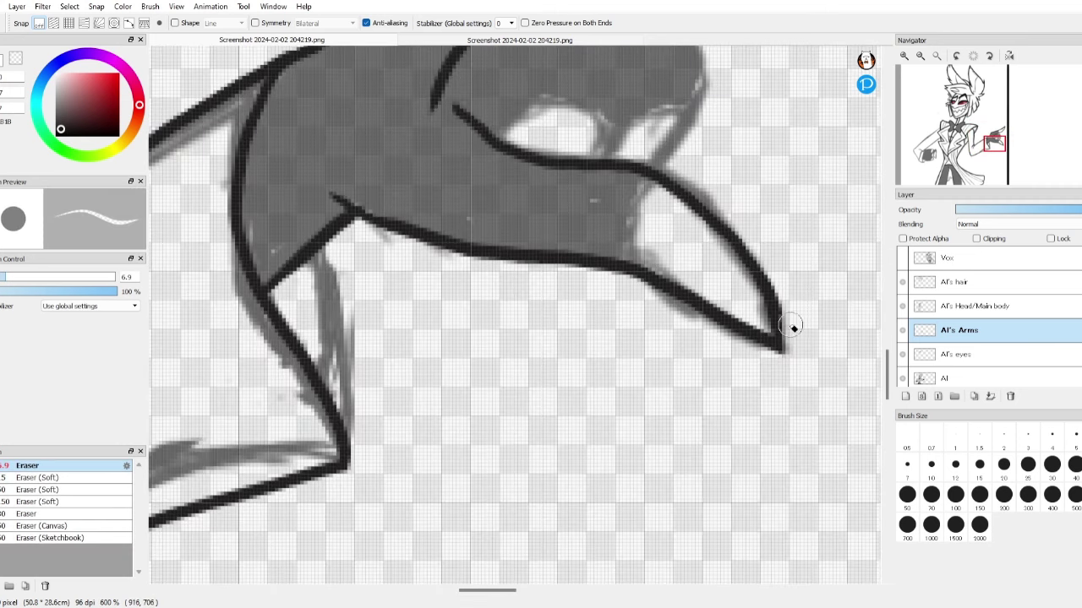
- Ink the curled fingers and their claws inside the pointing hand
key(b)
scroll(314, 254, down, 3)
scroll(410, 243, up, 3)
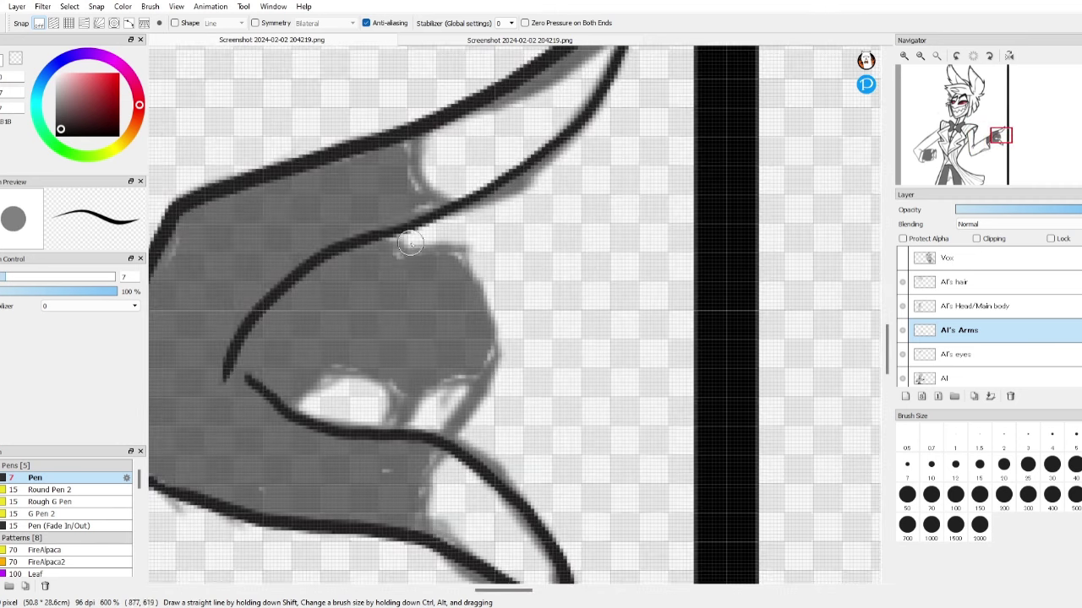
drag(489, 264, 463, 382)
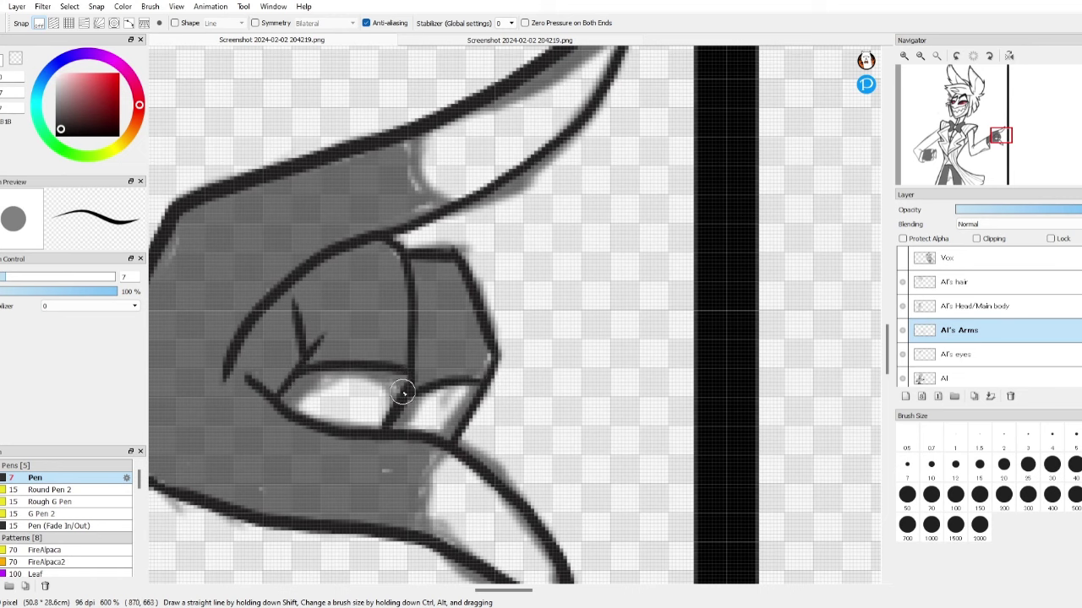
- Ink the left-hand sleeve's upper edge from the shoulder to the elbow and the forearm edge down to the cuff
scroll(402, 391, down, 4)
scroll(552, 141, up, 2)
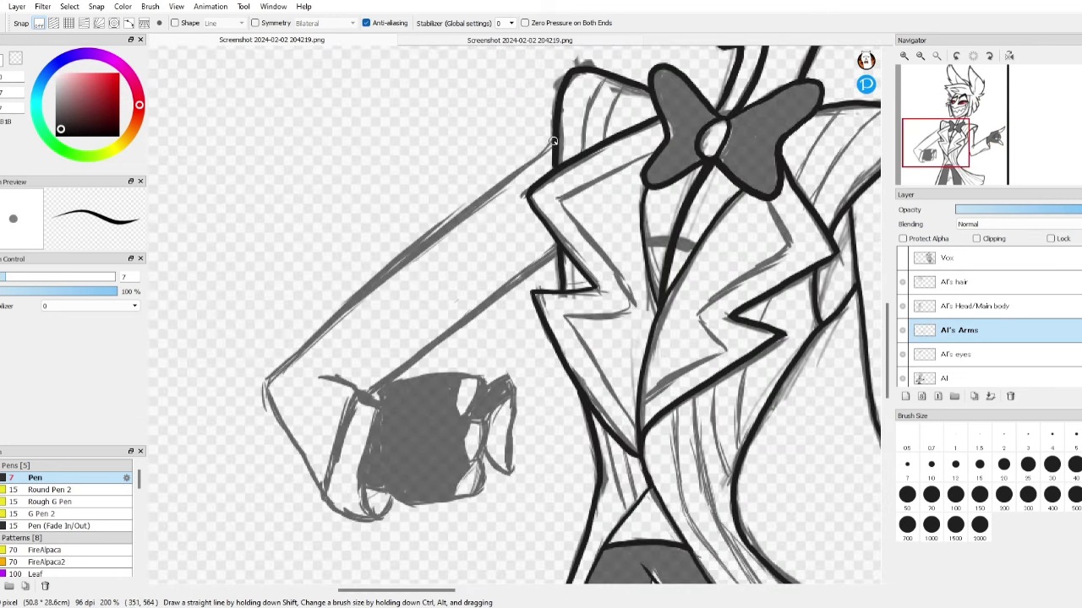
drag(552, 142, 264, 380)
scroll(350, 358, up, 1)
scroll(350, 357, up, 3)
drag(662, 103, 271, 429)
scroll(271, 429, down, 3)
drag(224, 342, 381, 550)
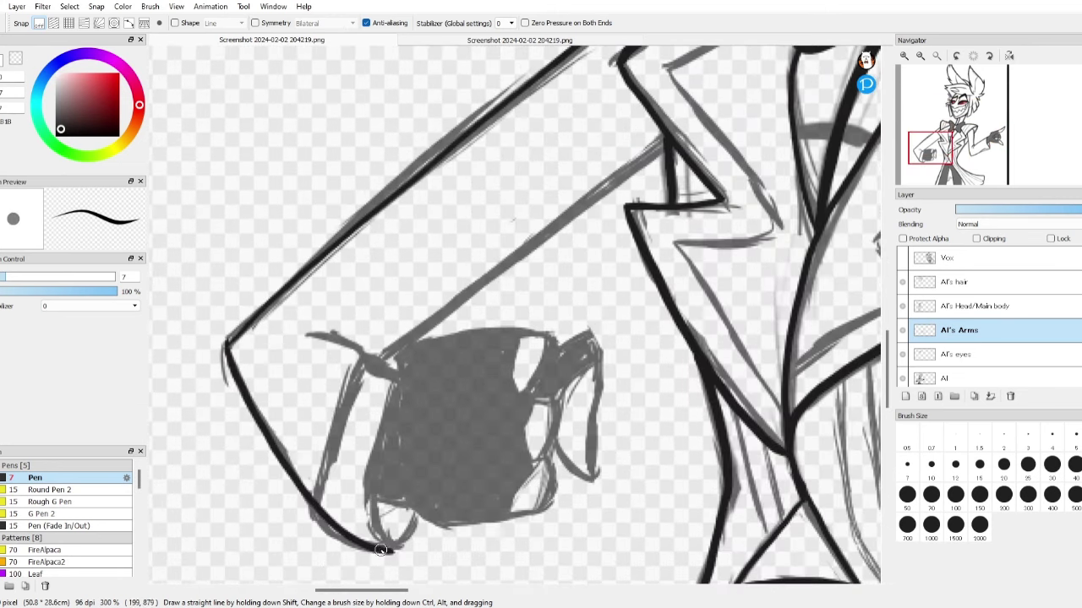
- Ink the left-hand cuff's opening, its inner band line and the fold crossing above it
scroll(417, 307, up, 2)
scroll(417, 307, down, 1)
drag(380, 495, 415, 276)
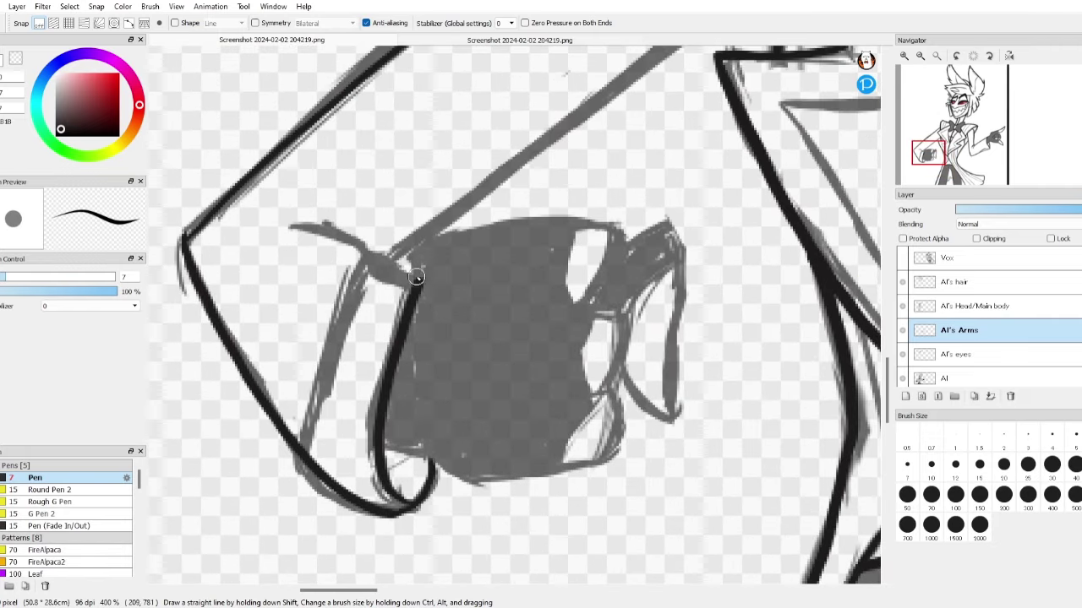
drag(283, 230, 306, 448)
mouse_move(411, 283)
mouse_down()
mouse_move(412, 355)
mouse_move(530, 480)
mouse_up()
key(ctrl+z)
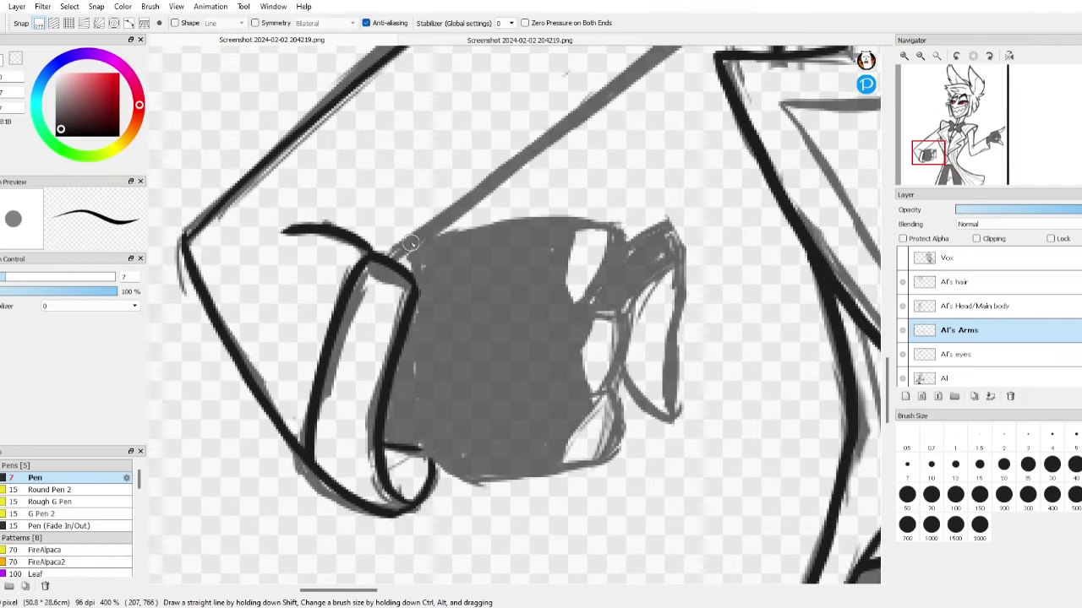
- Ink the left-hand fist's outline, its curled fingers with claws and the protruding thumb
mouse_move(410, 241)
mouse_down()
mouse_move(419, 385)
mouse_move(550, 478)
mouse_up()
mouse_move(604, 281)
mouse_down()
mouse_move(630, 221)
mouse_move(679, 393)
mouse_move(675, 430)
mouse_up()
key(e)
key(e)
key(e)
key(e)
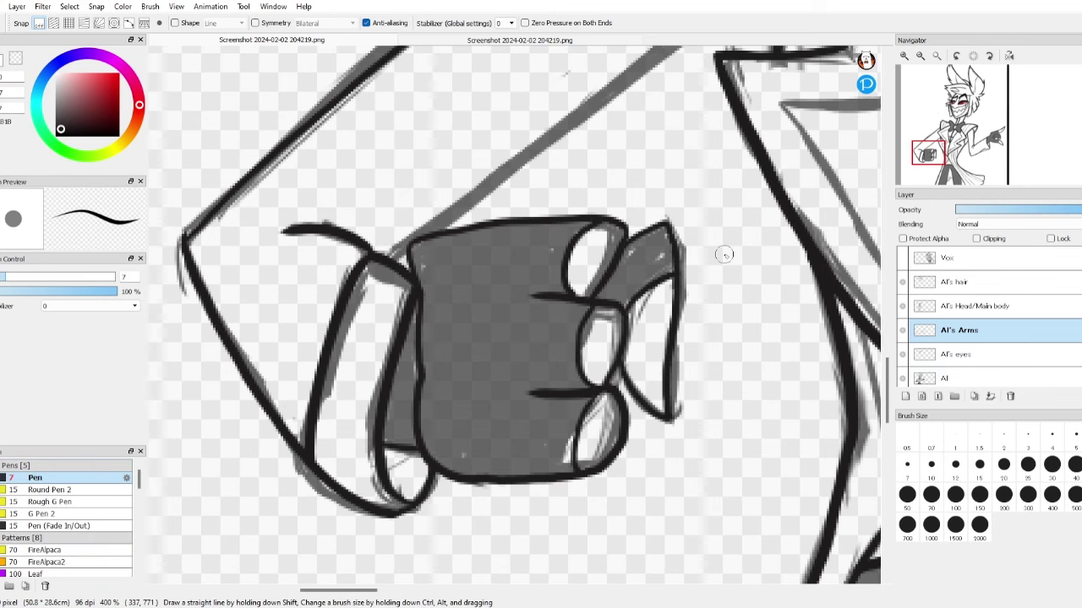
scroll(451, 311, down, 1)
scroll(746, 100, down, 4)
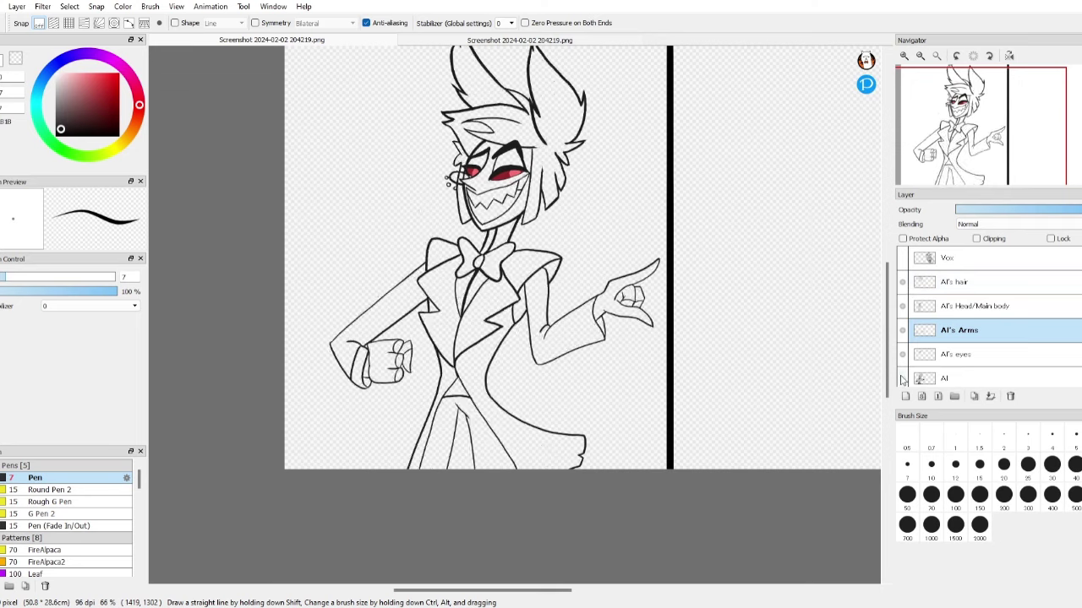
- On the Al's Head/Main body layer, ink the band across the shirt front and the ragged coat hem between the legs
scroll(429, 303, up, 4)
scroll(432, 292, down, 2)
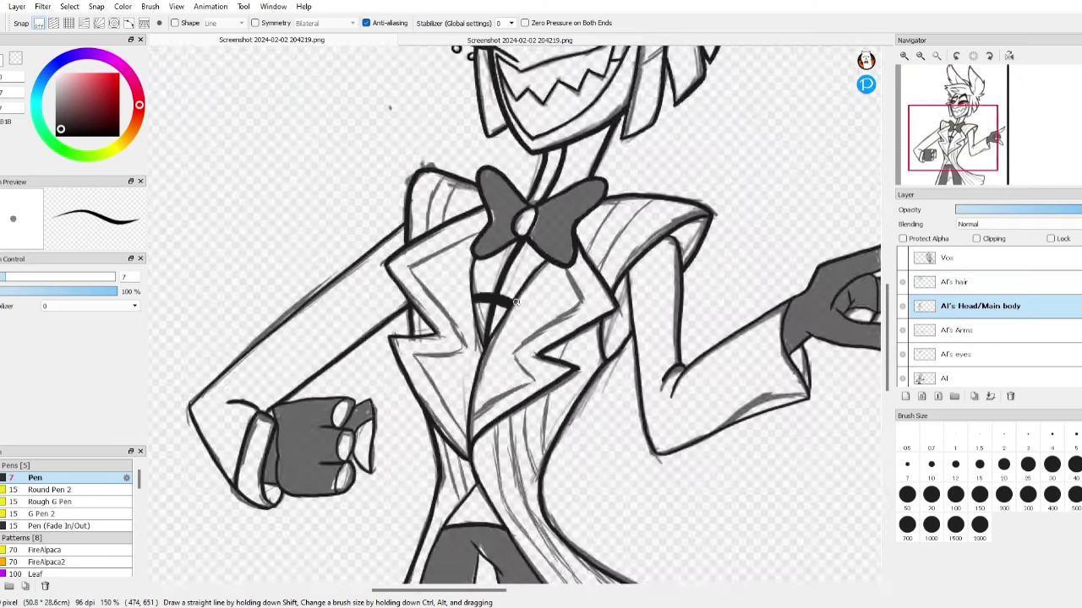
scroll(427, 288, up, 3)
mouse_move(370, 374)
mouse_down()
mouse_move(420, 276)
mouse_move(482, 297)
mouse_up()
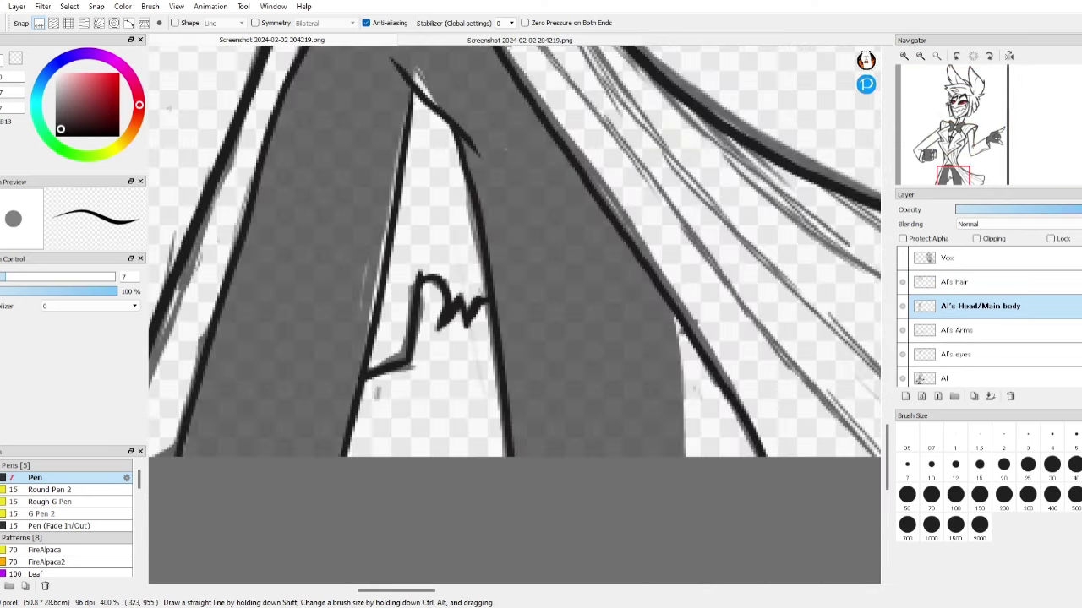
key(e)
scroll(524, 190, down, 3)
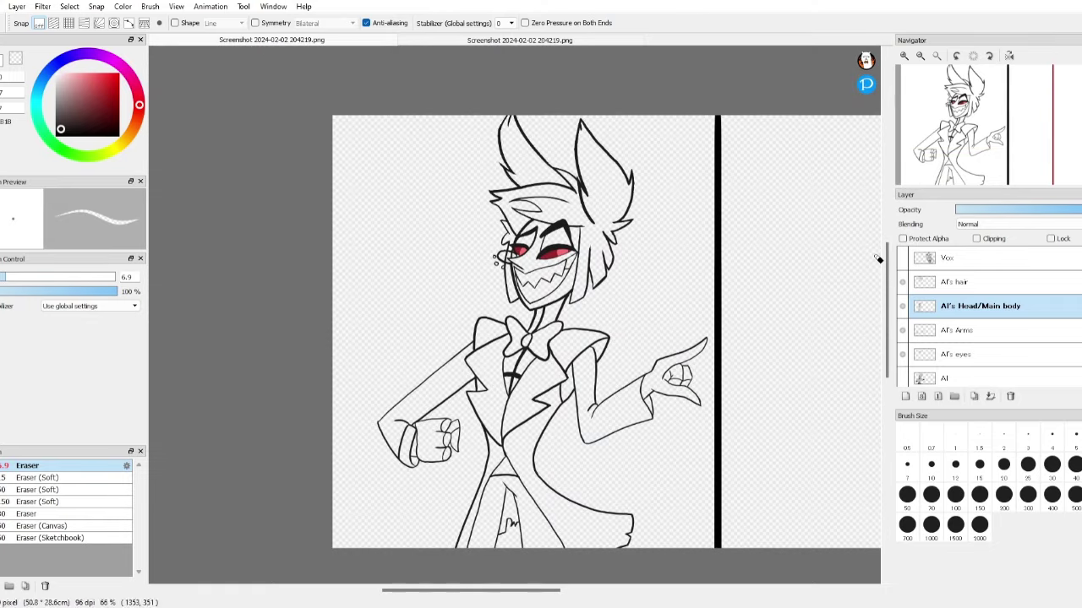
click(959, 329)
key(g)
scroll(517, 502, up, 3)
scroll(517, 502, down, 2)
scroll(518, 502, up, 2)
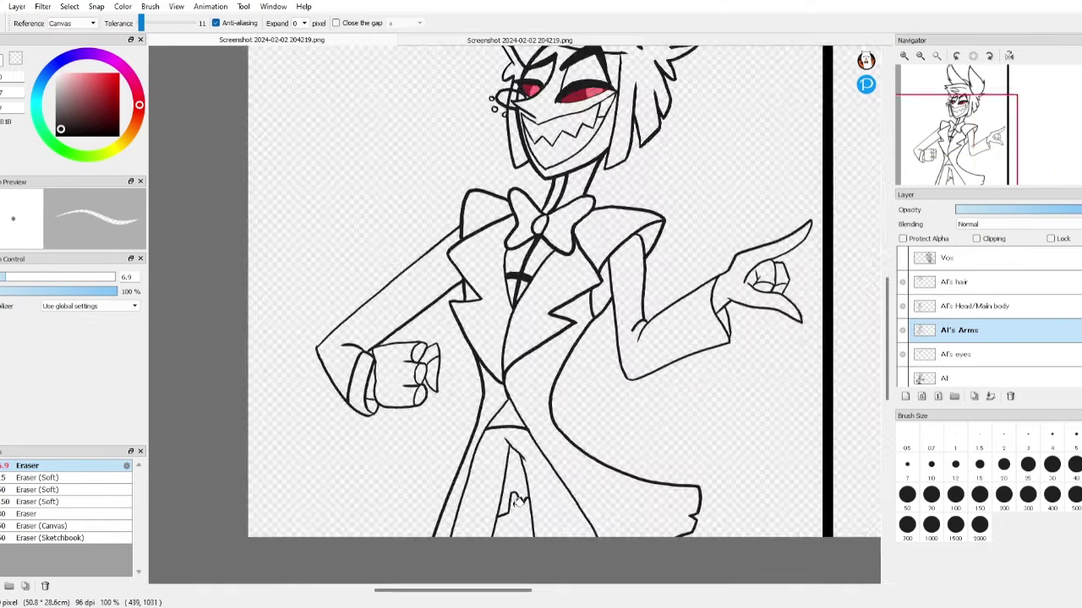
scroll(517, 502, down, 1)
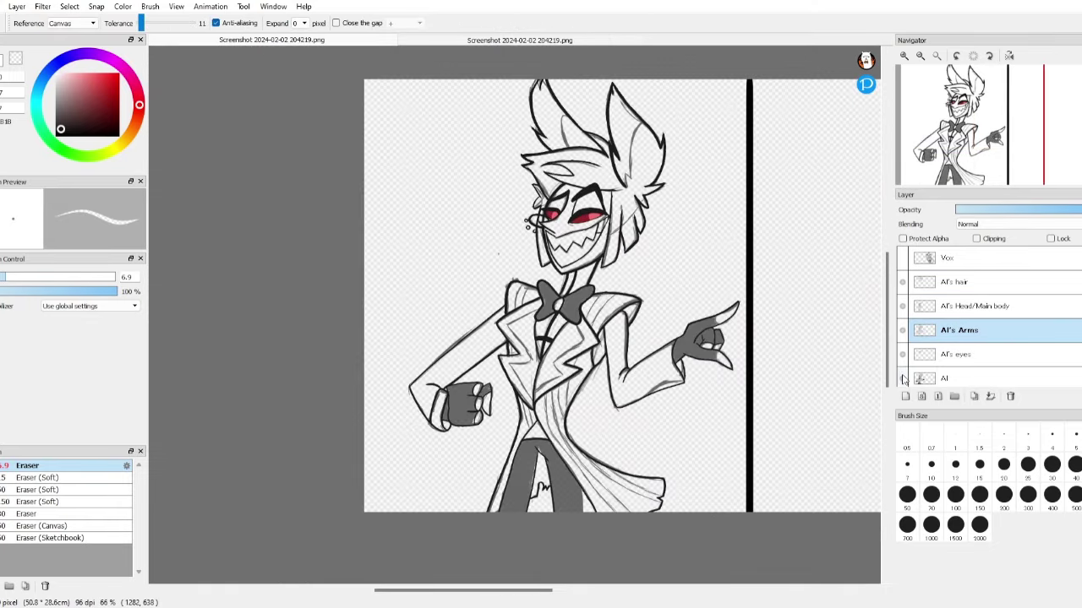
- Create a layer folder named Alastor and move the hair, head/main body, arms and eyes layers into it
click(954, 396)
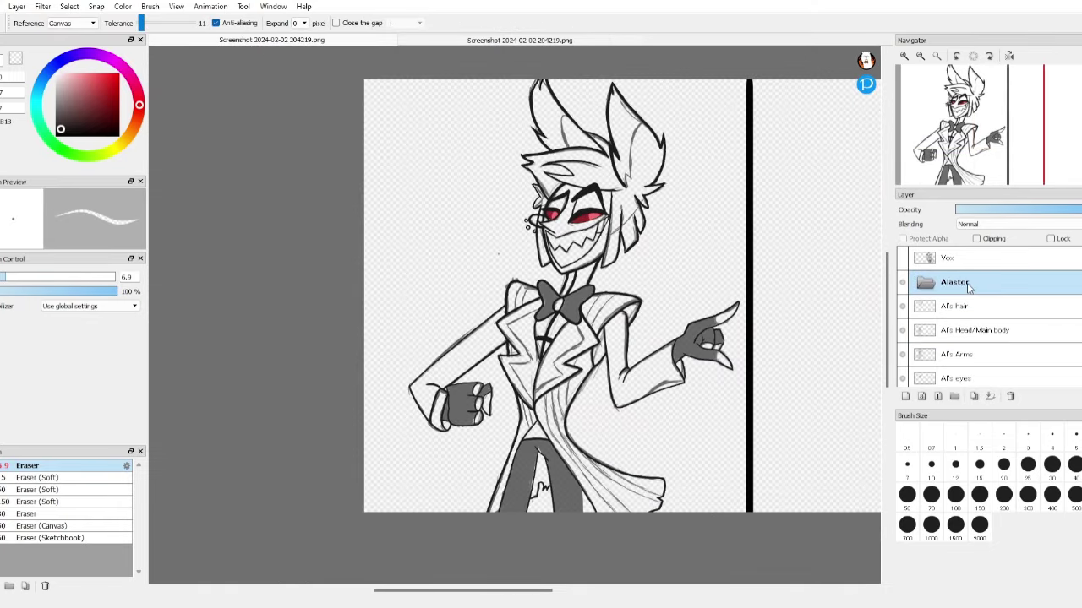
drag(955, 306, 955, 284)
drag(972, 330, 955, 284)
drag(959, 354, 955, 284)
drag(959, 378, 965, 354)
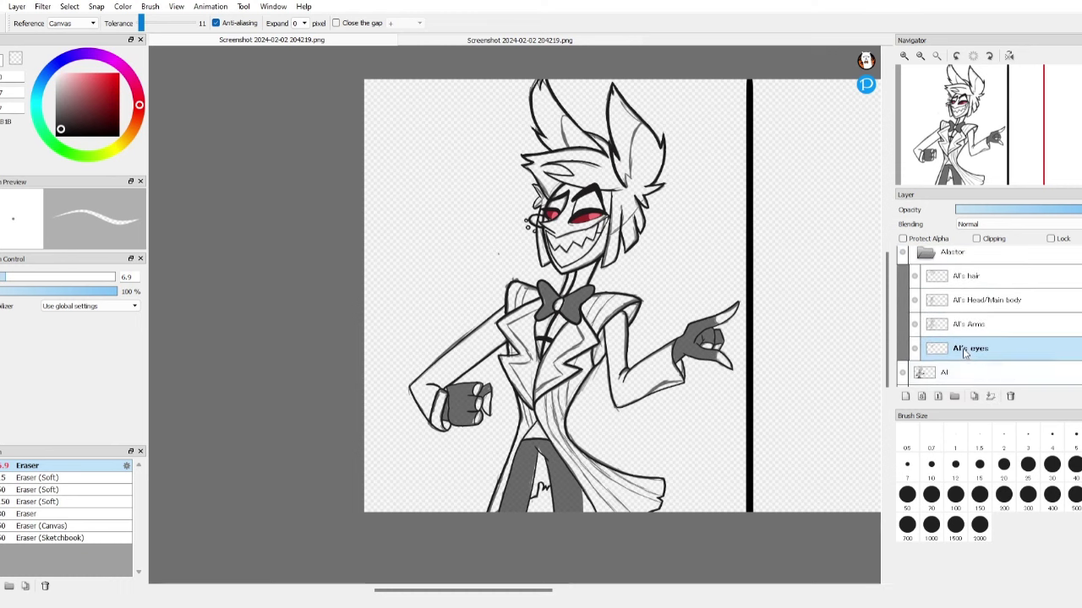
click(914, 251)
- Show the Vox sketch layer and lower its opacity, then rename the Al layer as Al sketch
drag(432, 590, 516, 597)
click(902, 257)
click(948, 258)
click(1028, 210)
click(948, 306)
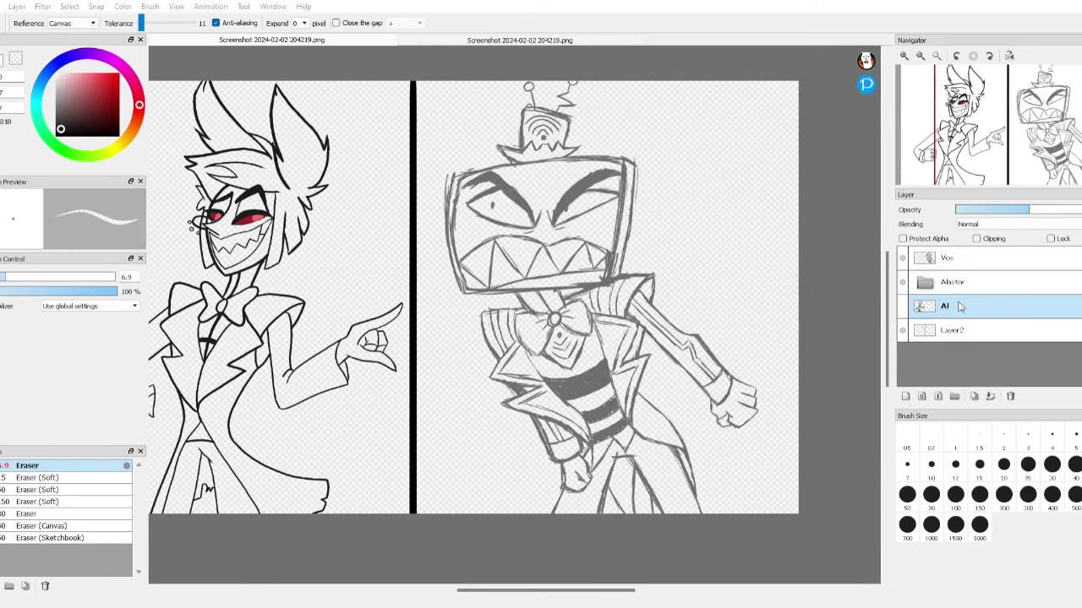
- On the Al's Arms layer, draw a straight vertical staff through the left-hand fist with the Pen's Line shape at size 12
click(914, 282)
click(972, 303)
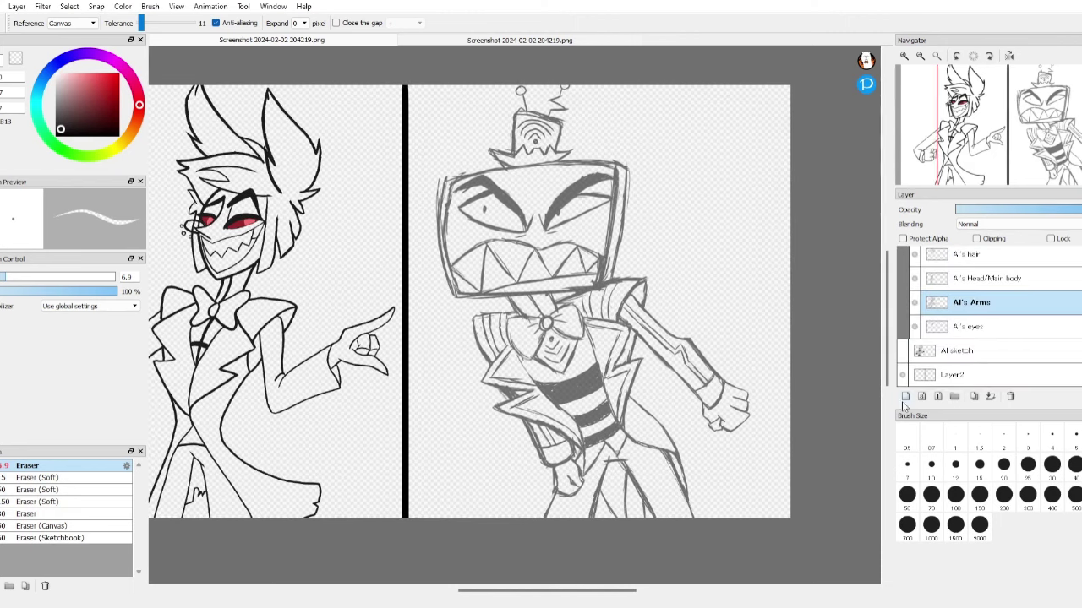
scroll(507, 338, up, 2)
scroll(824, 442, down, 1)
key(b)
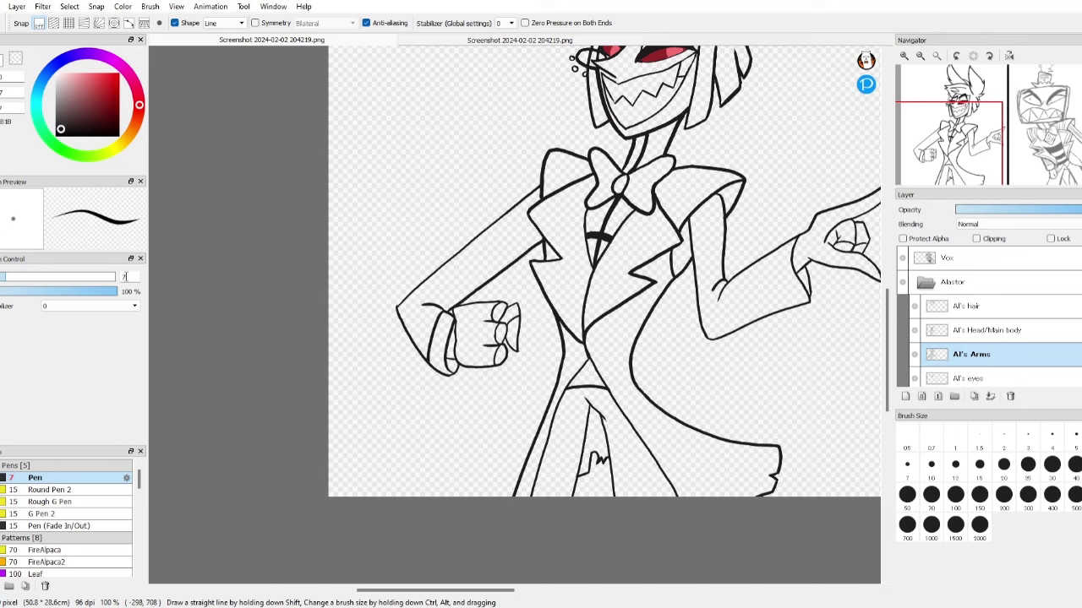
drag(487, 499, 485, 203)
- Erase the part of the staff that crosses the left-hand fist
scroll(482, 325, up, 3)
key(e)
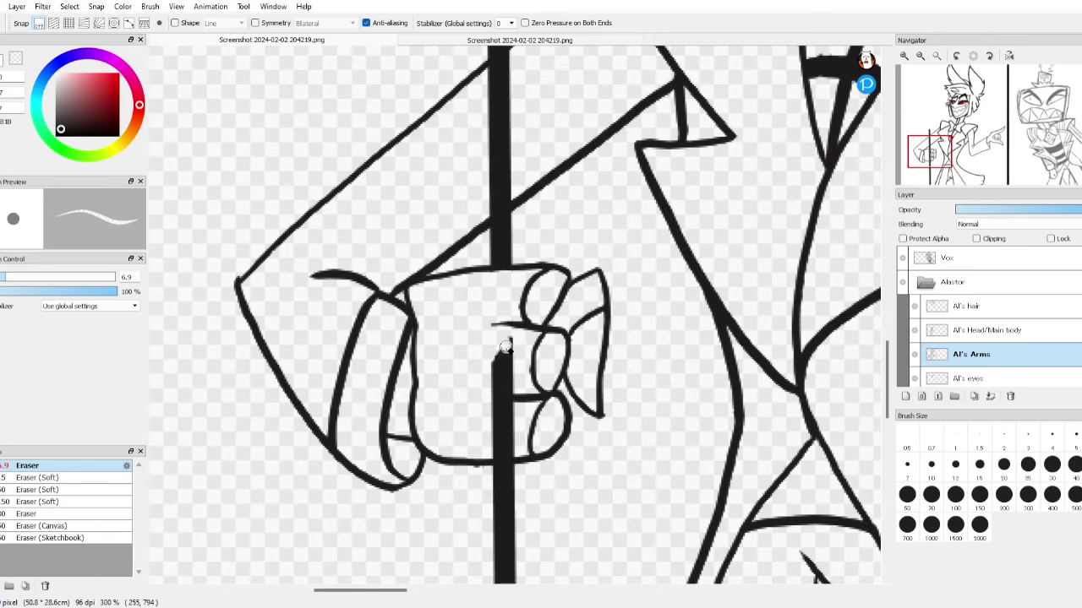
scroll(534, 359, down, 4)
scroll(498, 255, down, 3)
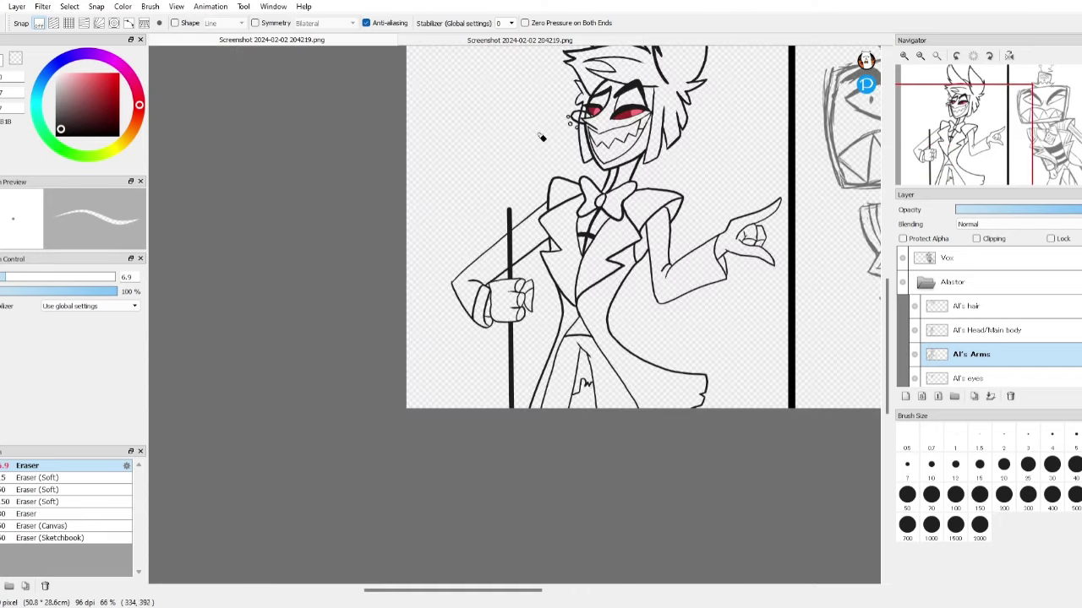
- Draw a filled black bowl shape on the staff's upper end with the size 12 Pen, checking the reference, and trim its edges
key(ctrl+Tab)
key(ctrl+Tab)
key(ctrl+Tab)
key(ctrl+Tab)
key(ctrl+Tab)
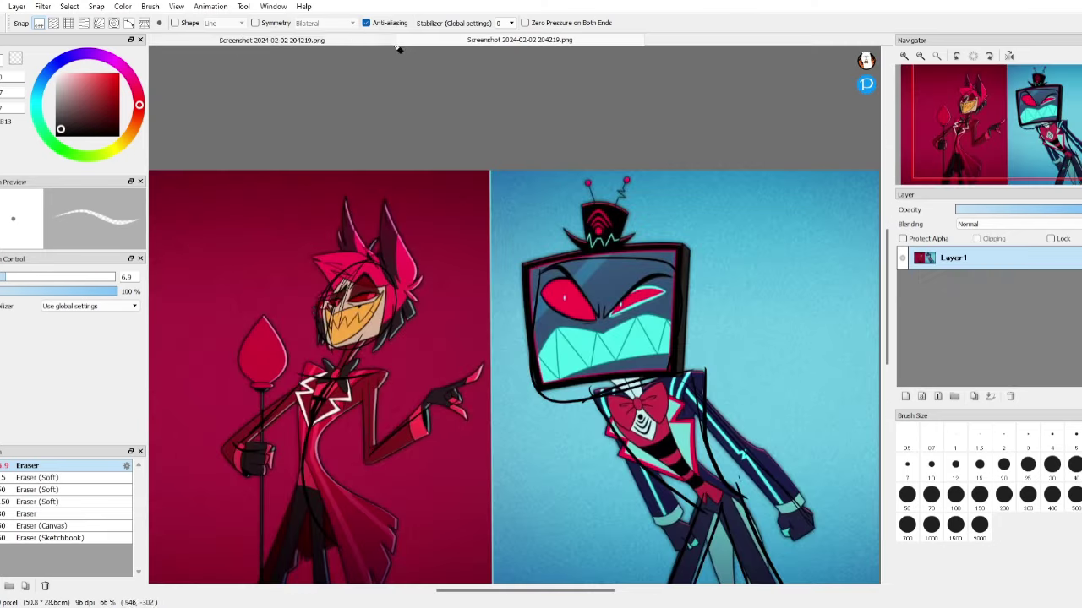
key(ctrl+Tab)
scroll(592, 97, up, 2)
key(b)
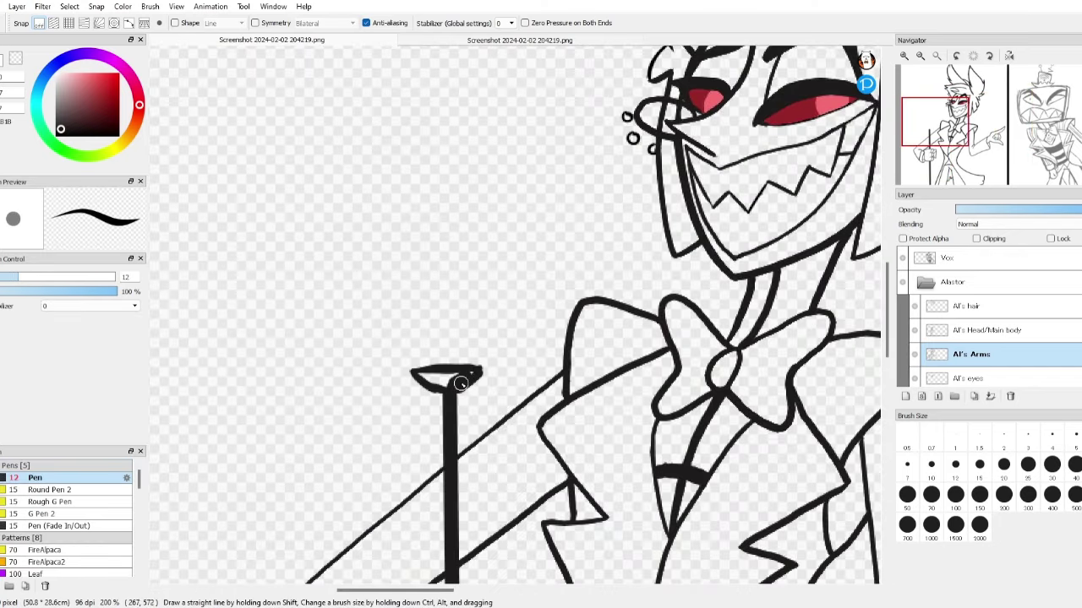
key(e)
scroll(497, 341, down, 1)
scroll(507, 442, up, 2)
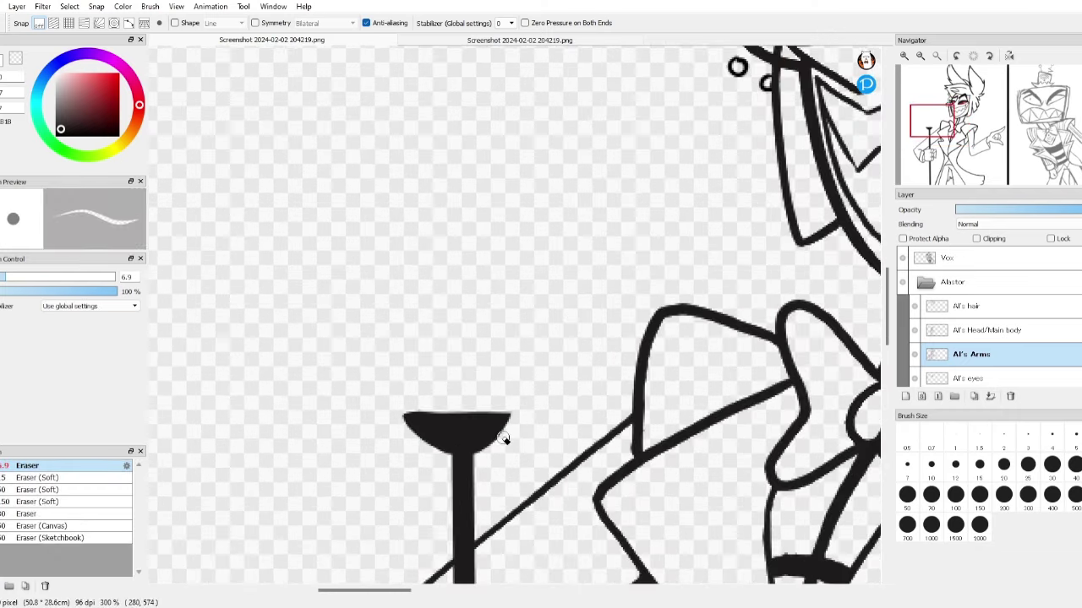
scroll(507, 442, down, 3)
- Ink a rounded oval rim above the staff's bowl with the Pen at size 7, checking it against the reference
key(b)
key(ctrl+Tab)
key(ctrl+Tab)
scroll(566, 427, up, 2)
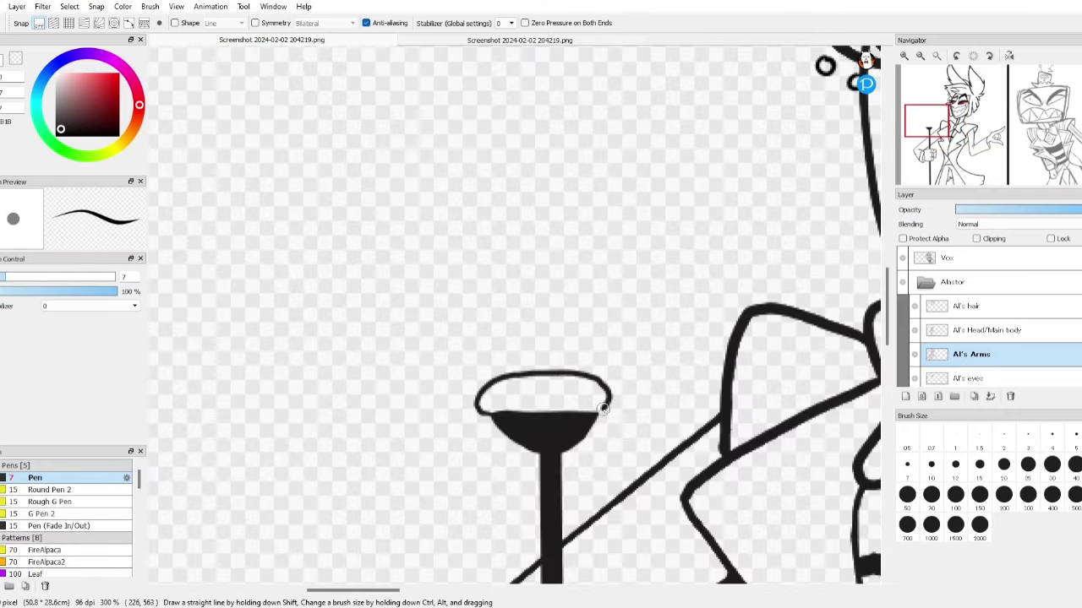
scroll(603, 408, down, 2)
key(ctrl+Tab)
key(ctrl+Tab)
scroll(419, 420, up, 2)
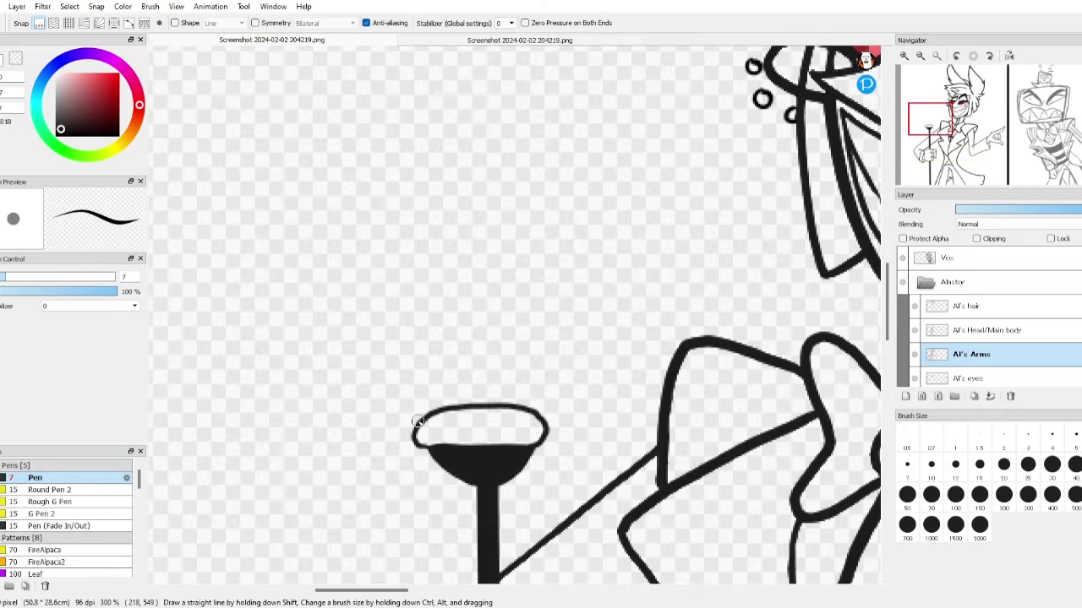
- Ink the left half of the teardrop staff head up from the rim, then lasso it and paste a copy on a new layer
mouse_move(414, 421)
mouse_down()
mouse_move(513, 110)
mouse_move(509, 90)
mouse_move(380, 435)
mouse_move(474, 81)
mouse_up()
key(e)
key(l)
key(ctrl+v)
key(h)
key(h)
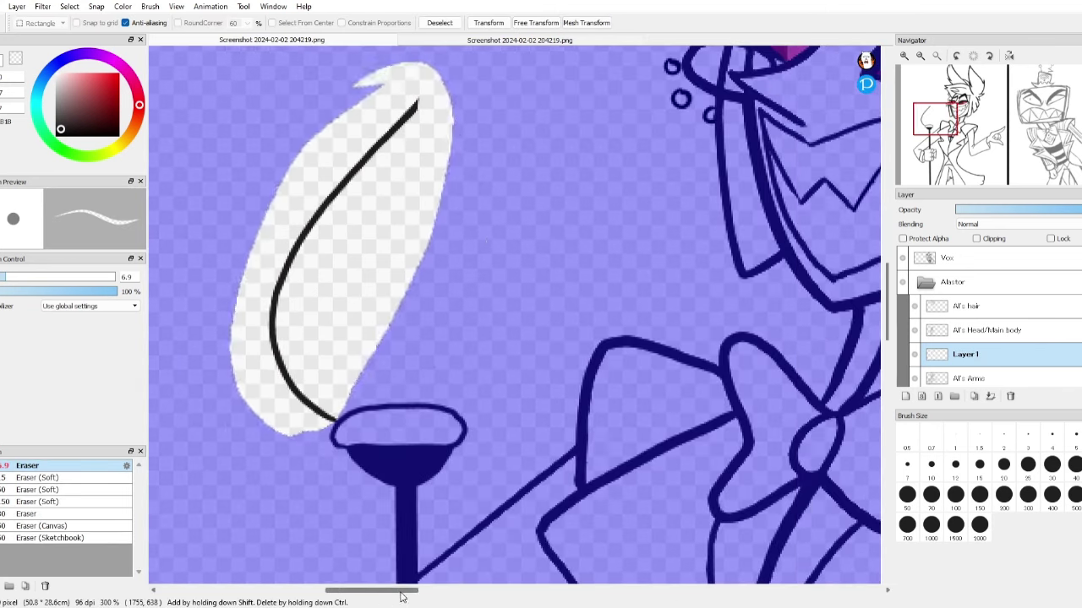
- Mirror the copied curve into the teardrop's right half, erase the overshoot at the tip, and merge it into the Al's Arms layer
key(ctrl+shift+h)
key(v)
mouse_move(473, 254)
mouse_down()
mouse_move(534, 305)
mouse_move(516, 338)
mouse_up()
key(ctrl+t)
key(Return)
key(ctrl+d)
key(b)
key(e)
drag(422, 107, 462, 146)
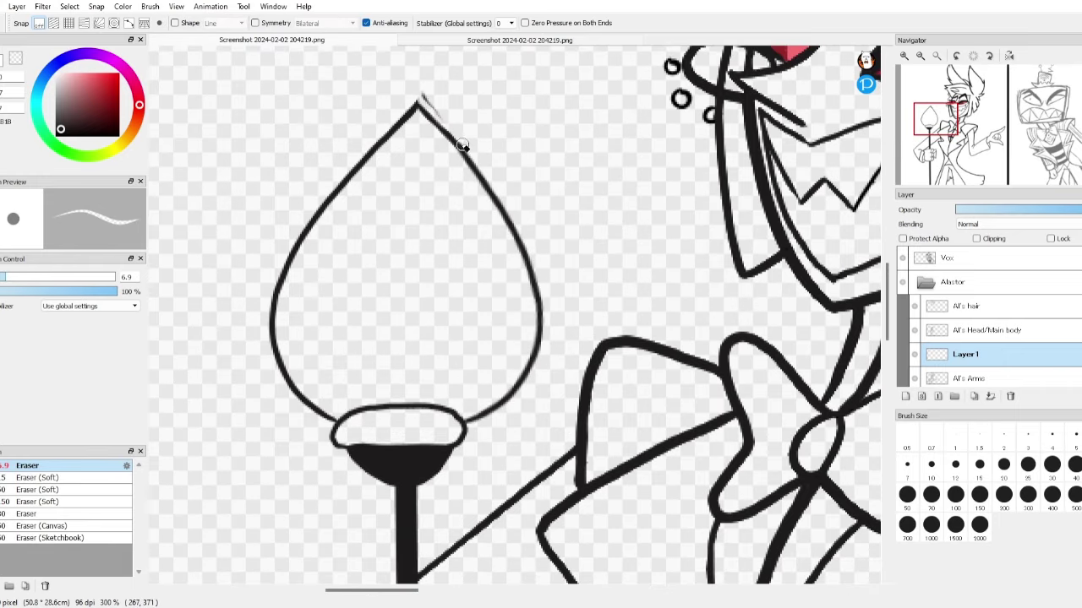
scroll(416, 97, up, 2)
scroll(408, 103, down, 7)
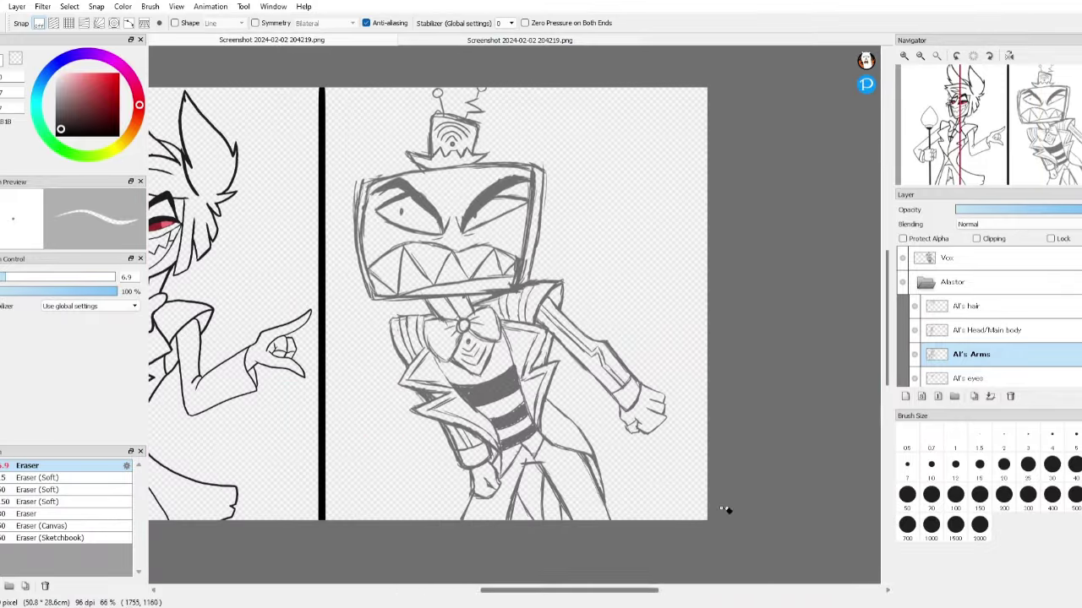
- Check the reference image, then add a new layer above the Vox sketch and name it Vox Body
scroll(971, 334, down, 1)
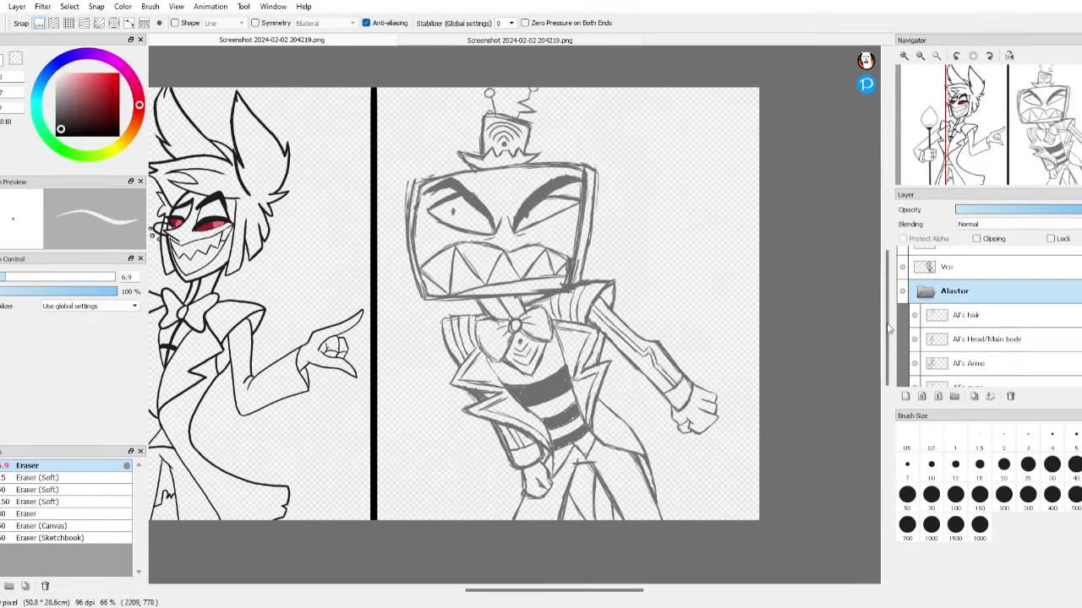
click(526, 41)
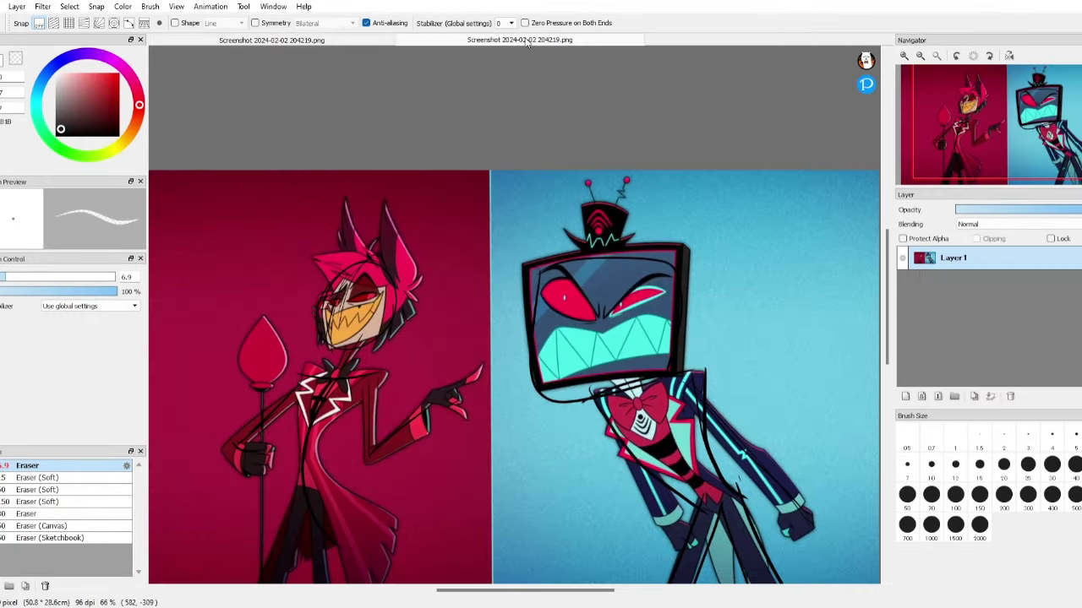
click(338, 42)
click(958, 260)
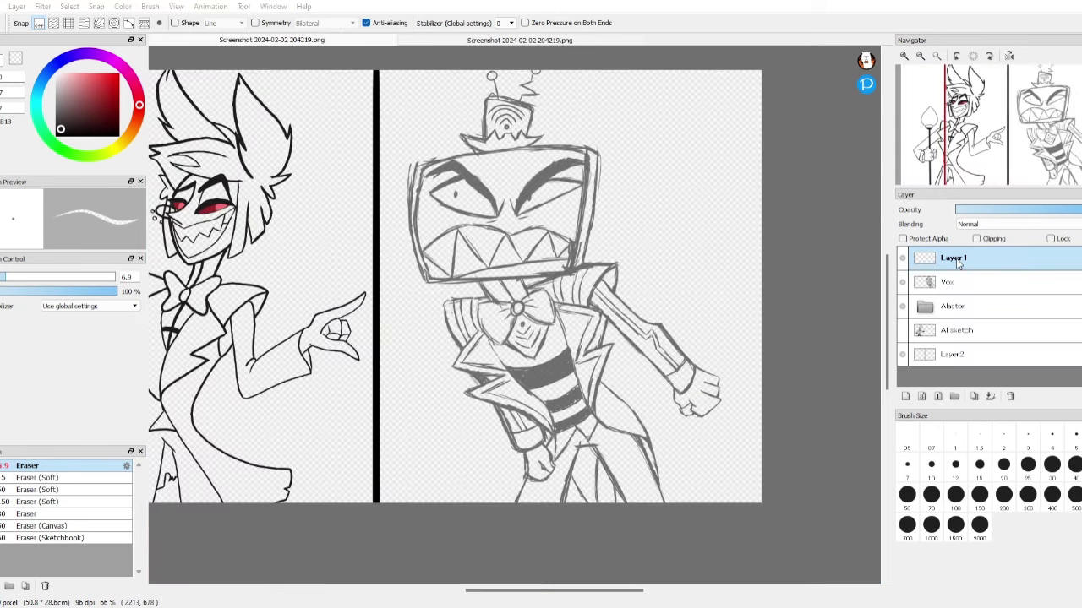
- Ink the front outline of Vox's TV head over the sketch with the Pen at size 7
key(b)
scroll(456, 213, up, 3)
drag(286, 213, 691, 170)
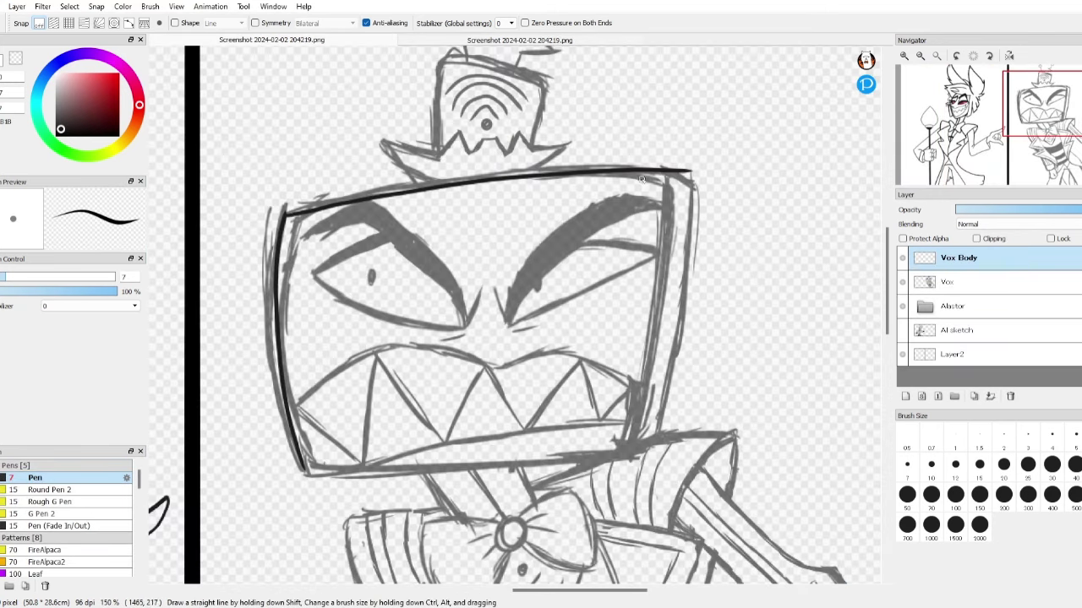
drag(306, 474, 634, 463)
key(e)
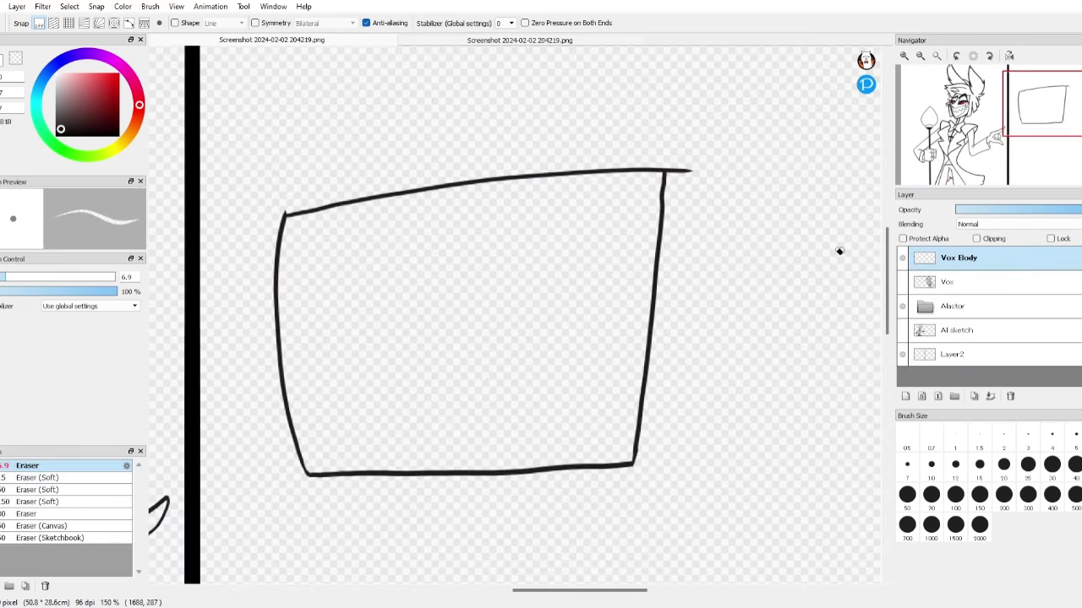
- Ink the narrow side panel along the right edge of Vox's TV head and erase the stray line ends
key(b)
scroll(646, 166, up, 1)
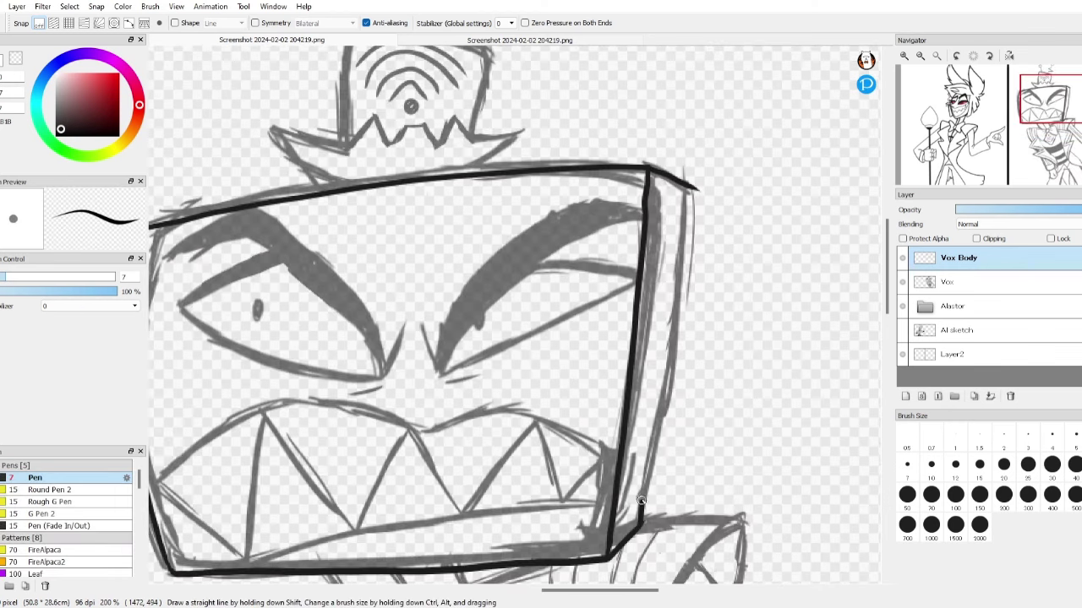
drag(641, 501, 685, 177)
key(e)
scroll(651, 430, down, 4)
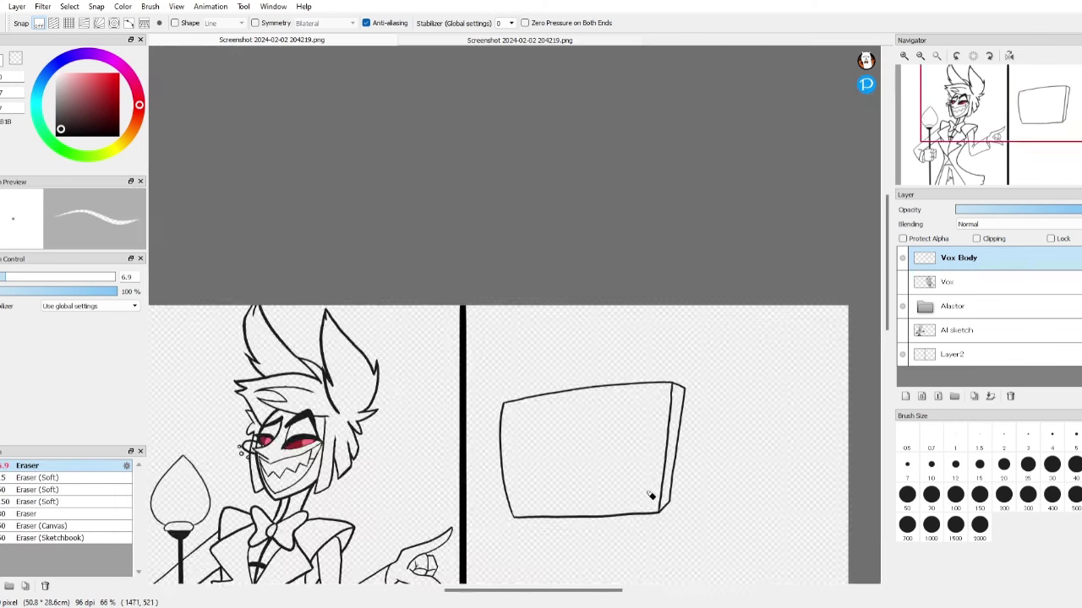
- Ink Vox's hat brim with its pointed ends and zigzag upper edge, erasing the overshooting lines
scroll(645, 309, up, 4)
key(b)
drag(422, 314, 408, 270)
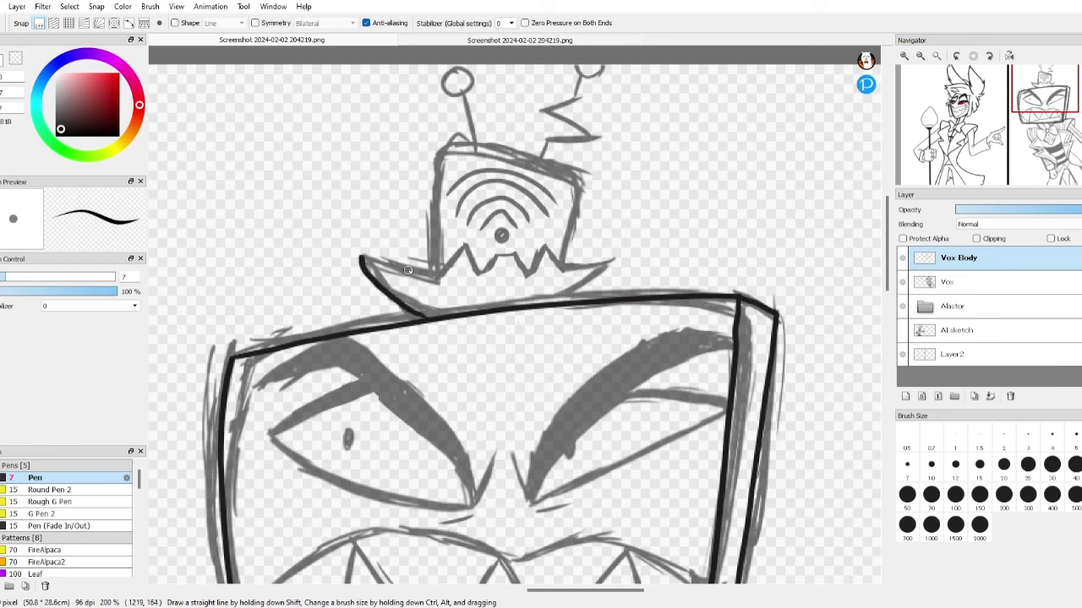
scroll(394, 211, up, 2)
key(e)
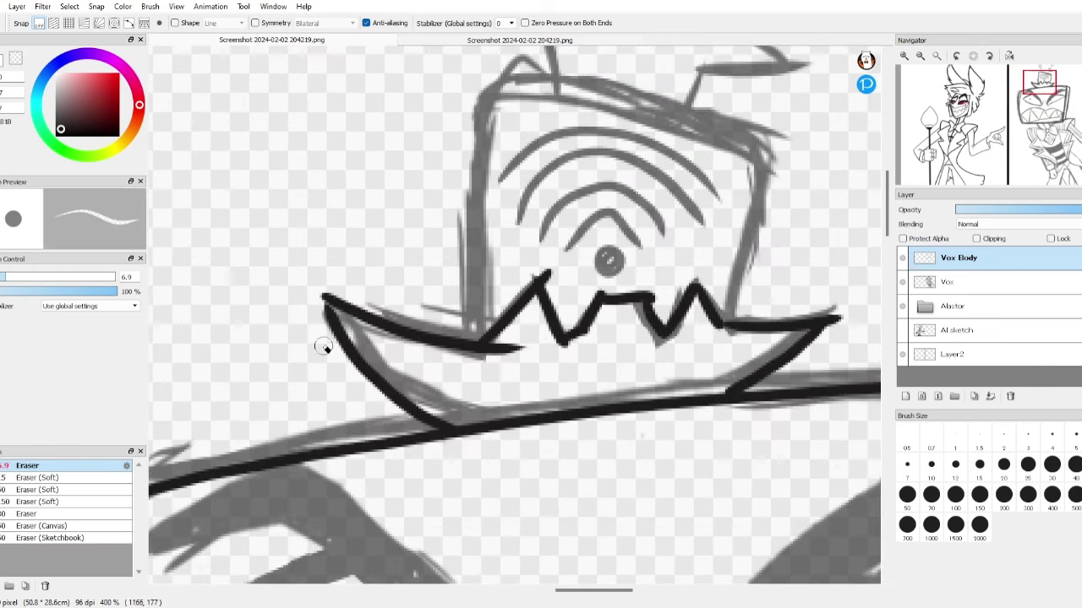
key(b)
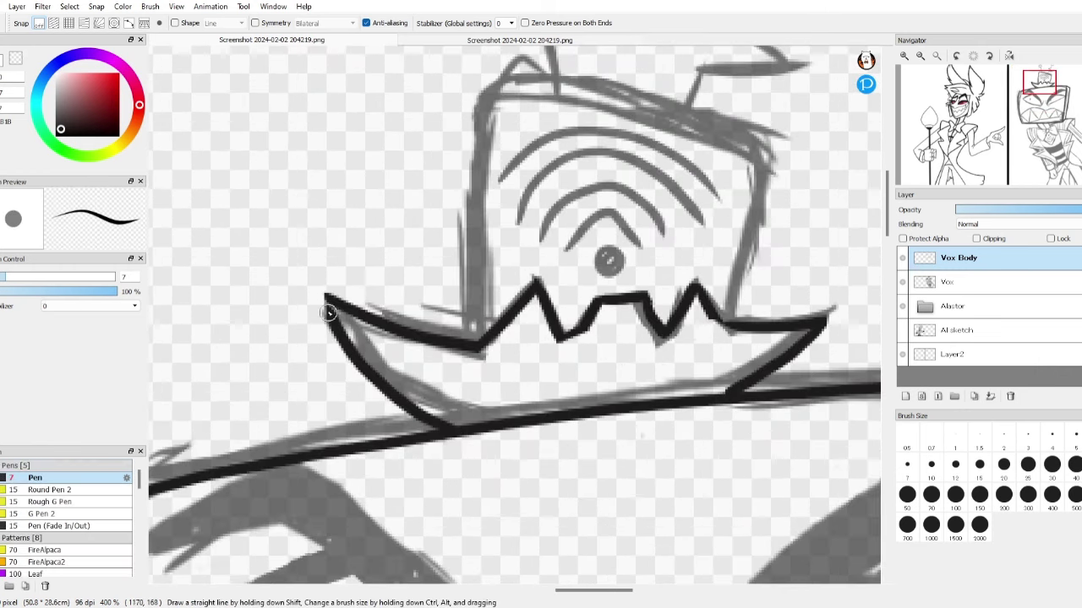
key(e)
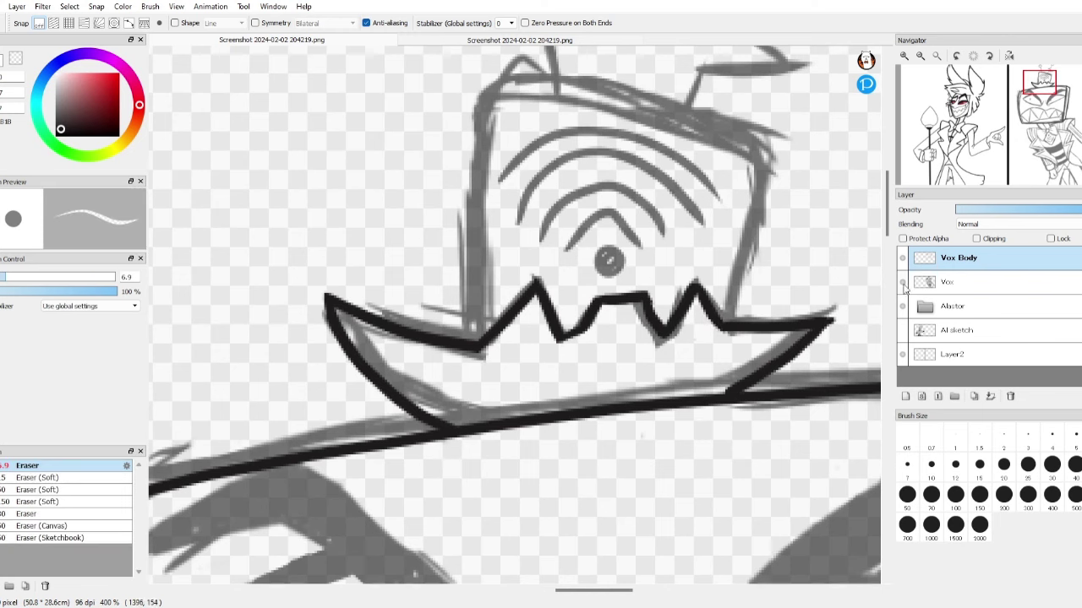
- Ink the sides and curved upper edge of Vox's hat crown above the brim
key(b)
scroll(507, 422, up, 2)
mouse_move(475, 438)
mouse_down()
mouse_move(571, 182)
mouse_move(738, 413)
mouse_up()
scroll(738, 413, down, 2)
scroll(737, 413, up, 3)
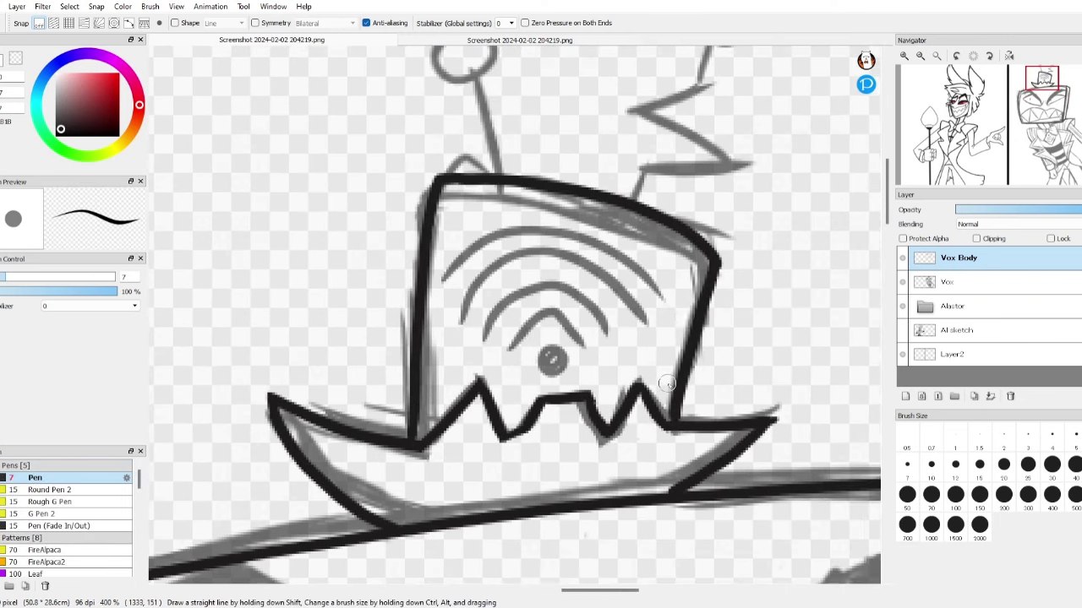
- Redraw the zigzag on Vox's hat in cyan over the black line and erase the leftover edges
click(37, 103)
scroll(507, 381, up, 1)
mouse_move(207, 479)
mouse_down()
mouse_move(251, 457)
mouse_move(386, 448)
mouse_move(304, 372)
mouse_move(326, 345)
mouse_move(445, 435)
mouse_move(609, 460)
mouse_move(727, 444)
mouse_up()
key(ctrl+z)
key(e)
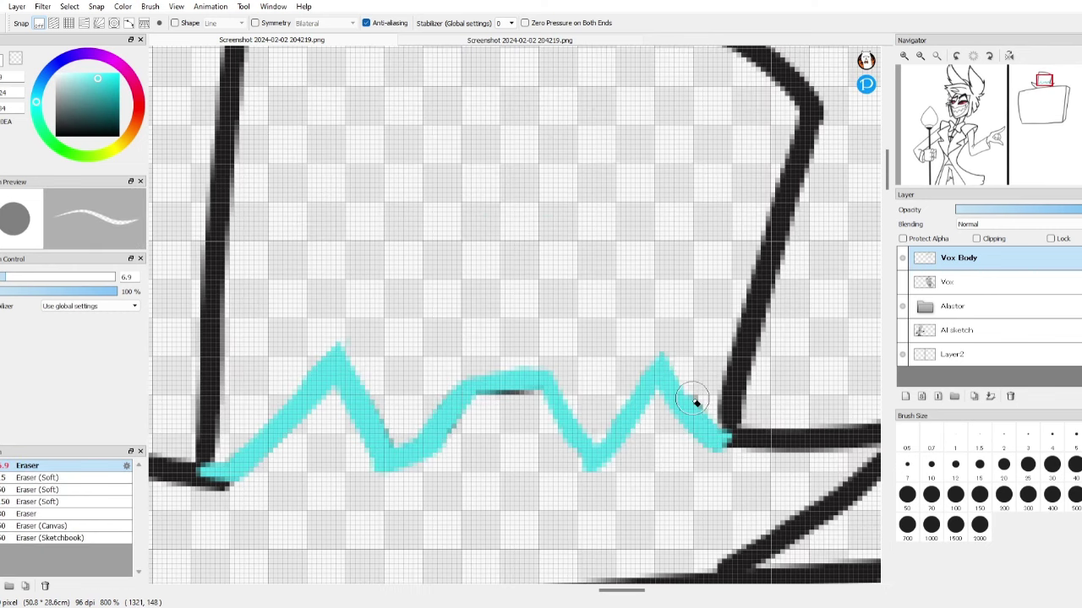
scroll(541, 380, down, 3)
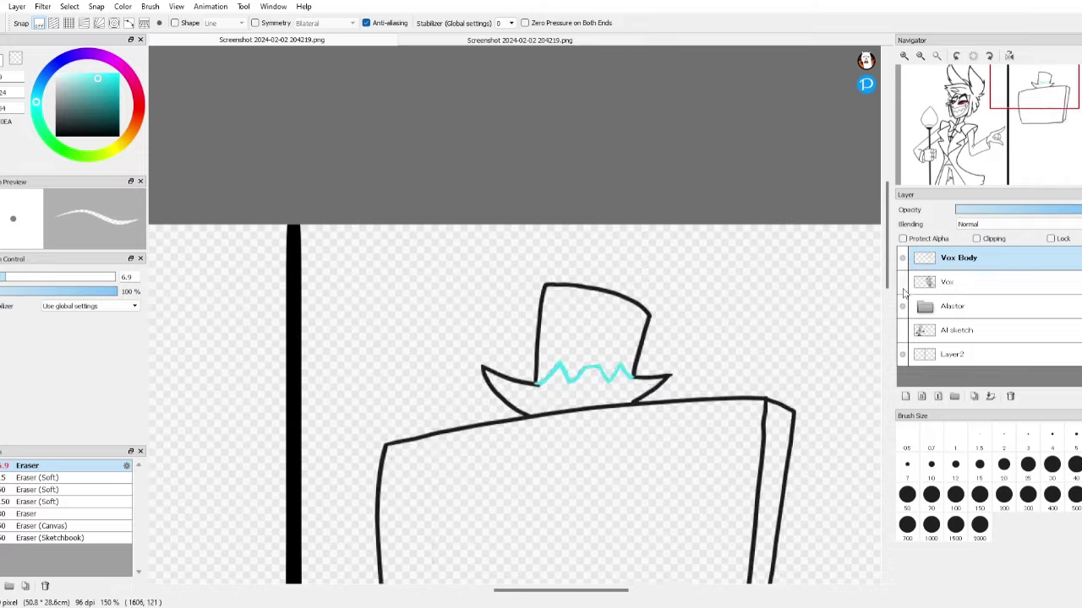
scroll(617, 507, up, 3)
- Check the reference, then ink the signal symbol's dot and smallest arc on Vox's hat in red
key(b)
scroll(617, 563, down, 3)
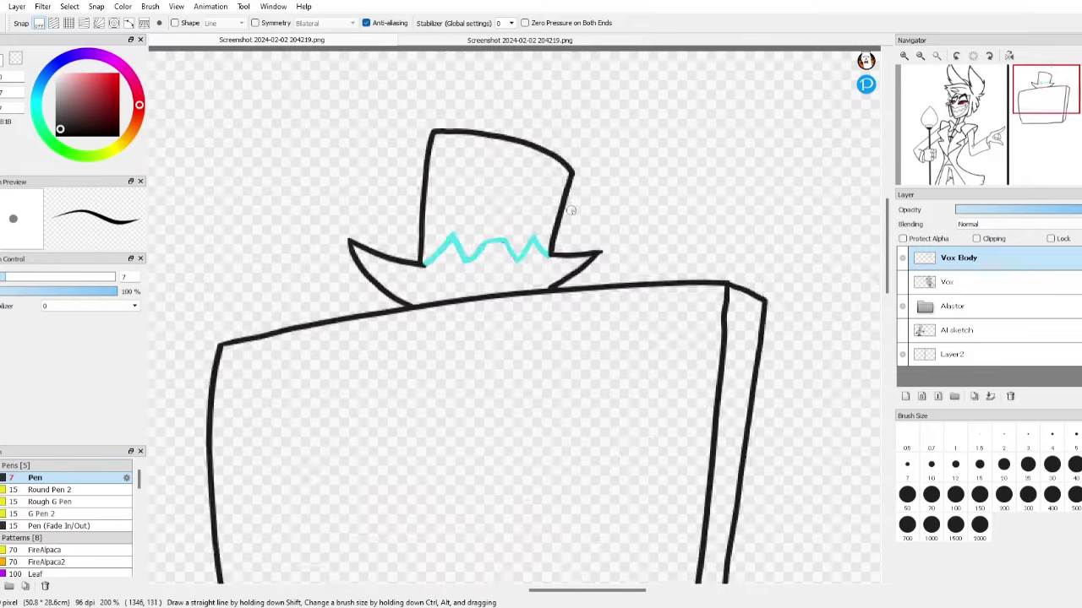
click(560, 41)
click(311, 44)
scroll(540, 338, down, 2)
scroll(532, 395, up, 5)
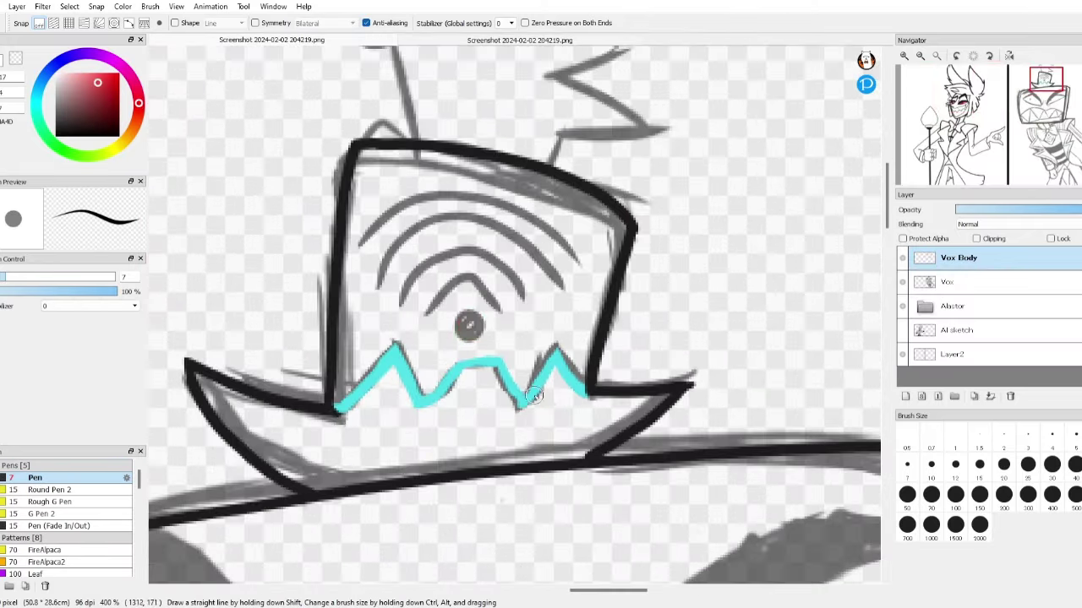
click(469, 325)
scroll(442, 251, up, 2)
drag(418, 346, 531, 339)
- Ink three wider red arcs above the smallest signal arc on Vox's hat, toggling the sketch to check and clean them
drag(377, 332, 564, 325)
key(ctrl+z)
mouse_move(336, 308)
mouse_down()
mouse_move(632, 328)
mouse_move(616, 290)
mouse_up()
click(903, 281)
key(e)
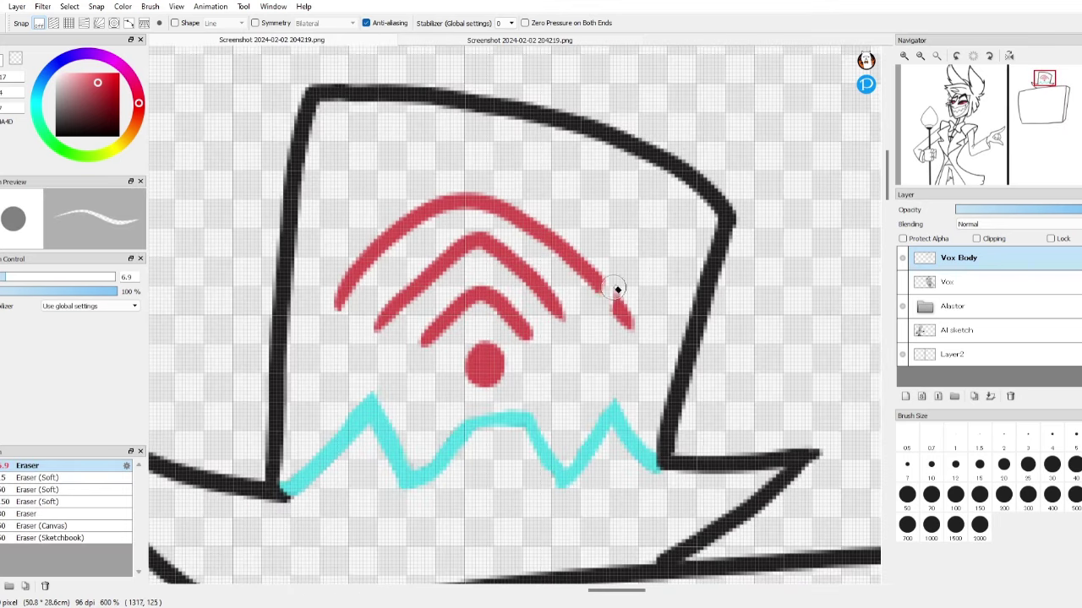
key(b)
click(902, 281)
drag(308, 250, 632, 269)
click(903, 282)
- Check the reference, then ink both hat antennas in black, one straight and one zigzag, each with a round end
click(519, 40)
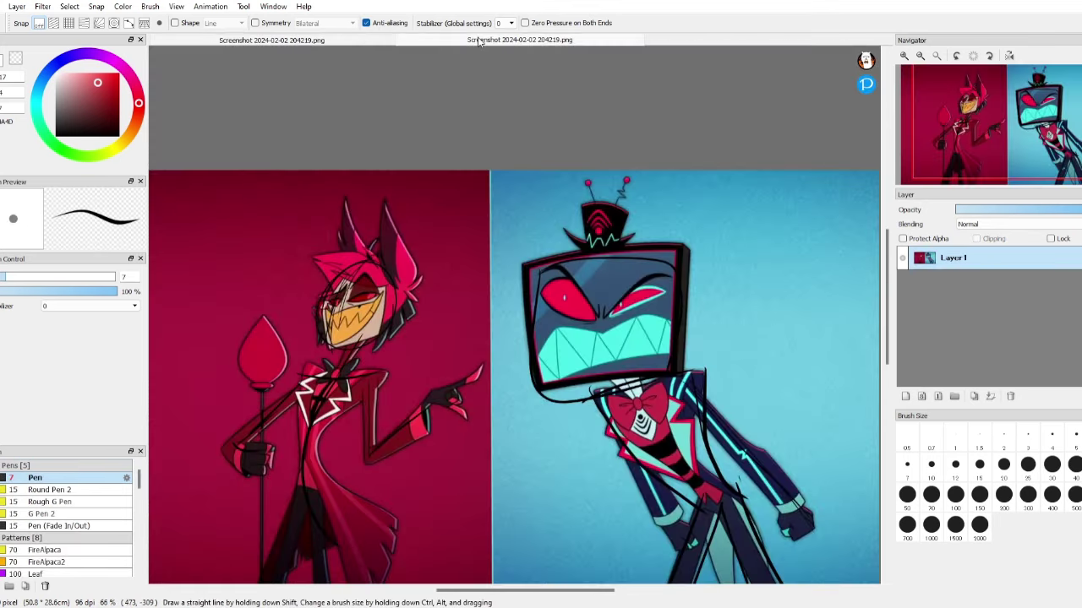
click(272, 40)
click(903, 281)
scroll(508, 338, down, 2)
mouse_move(565, 288)
mouse_down()
mouse_move(509, 231)
mouse_move(625, 148)
mouse_up()
drag(331, 142, 334, 144)
drag(342, 202, 365, 297)
key(e)
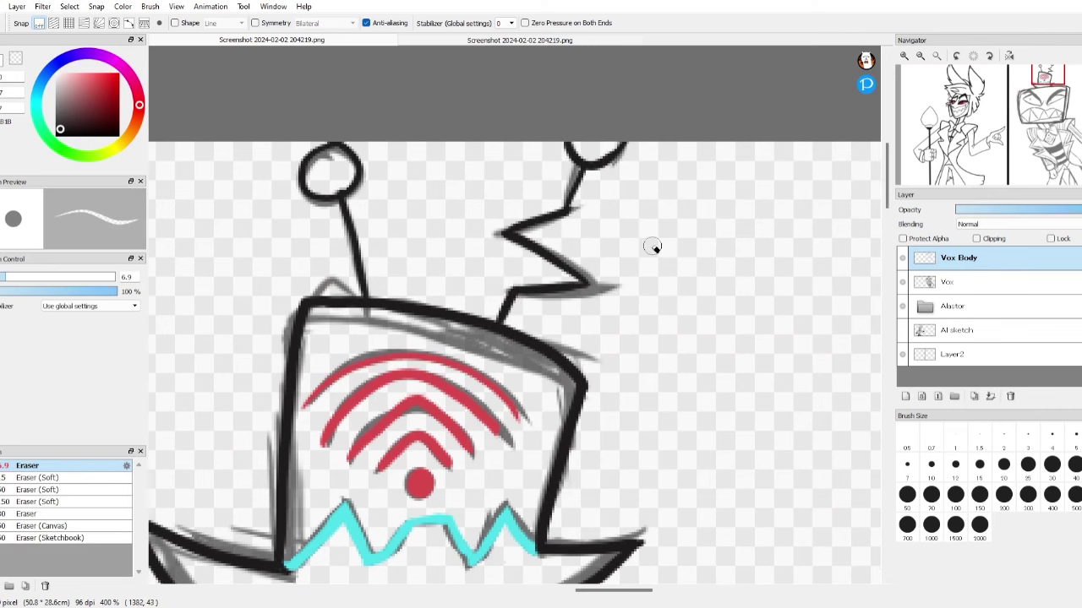
- Ink the two sides of Vox's neck below the TV head, checking the reference
scroll(587, 309, down, 3)
scroll(645, 442, up, 3)
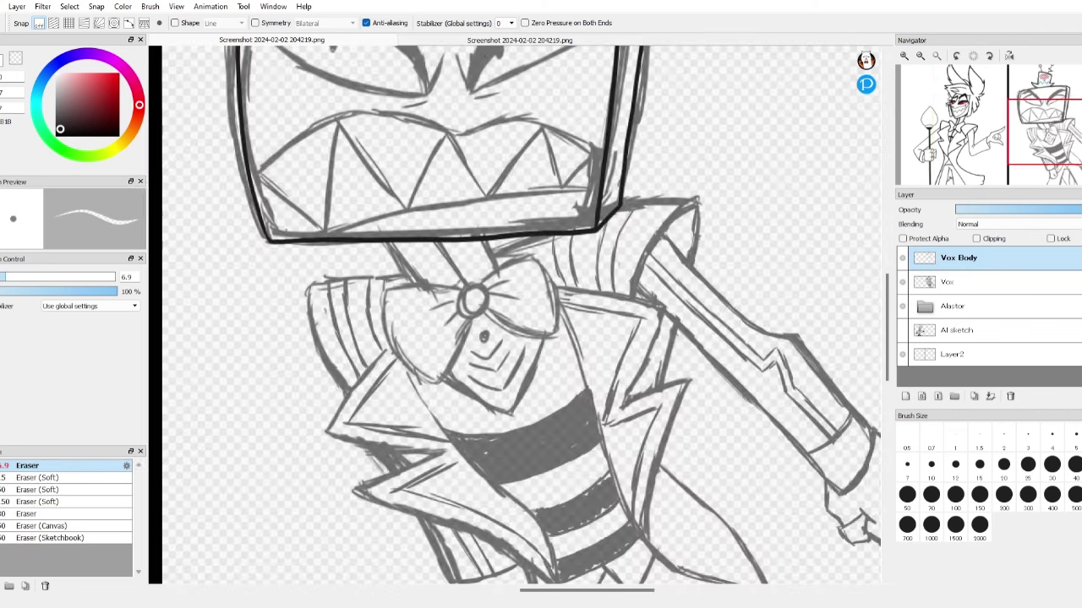
key(b)
click(519, 39)
click(271, 40)
scroll(473, 321, up, 2)
scroll(514, 195, down, 3)
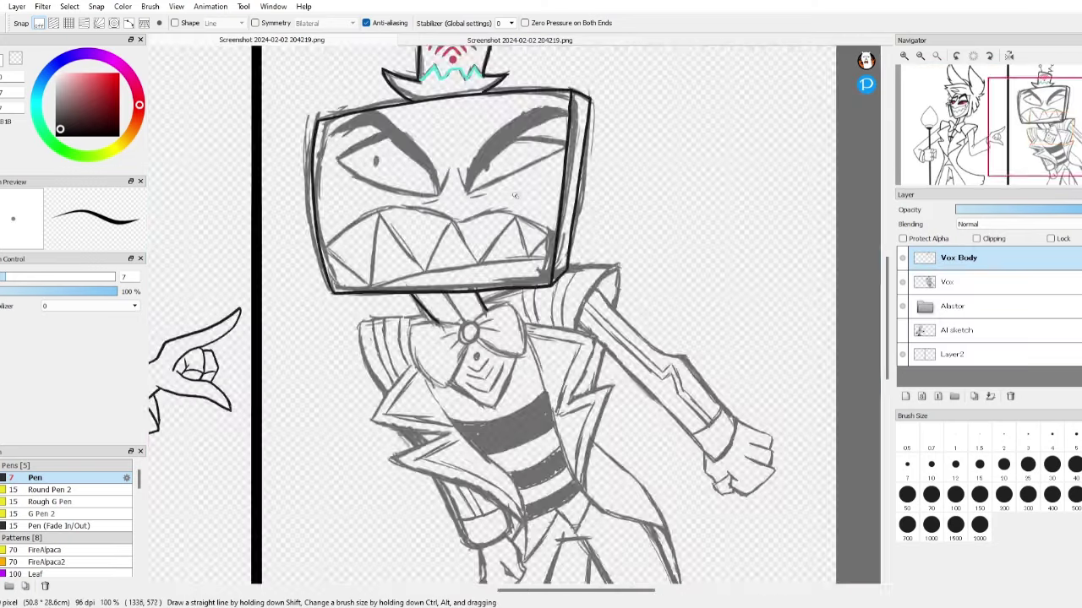
- Ink the outline of Vox's left-hand shoulder and the round knot of the bow tie, after checking the reference
click(519, 40)
click(271, 39)
scroll(450, 393, up, 3)
mouse_move(365, 157)
mouse_down()
mouse_move(210, 275)
mouse_move(268, 391)
mouse_up()
key(e)
key(b)
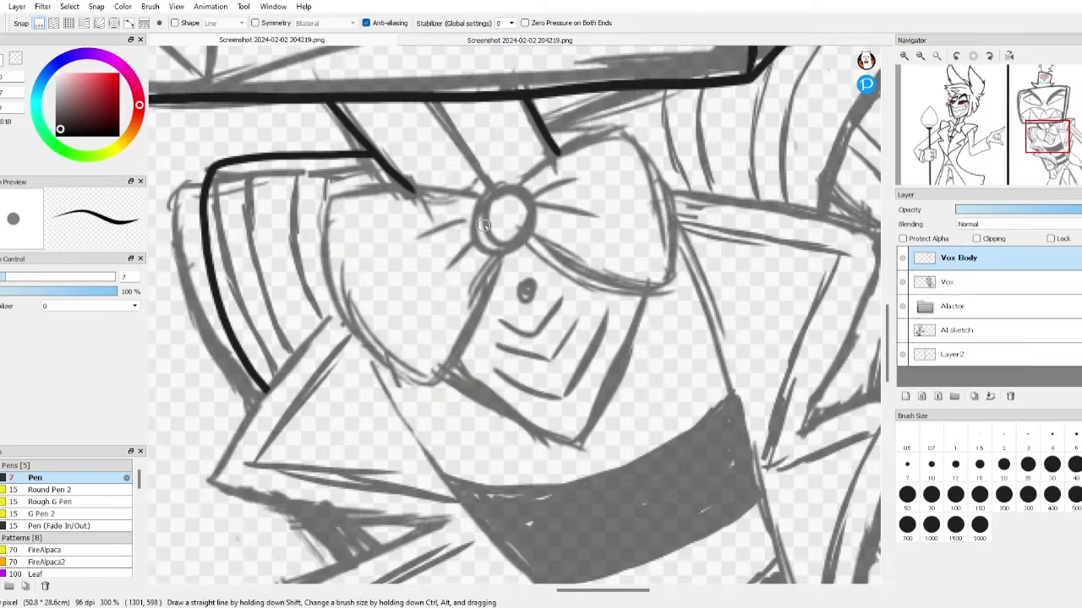
drag(497, 186, 498, 189)
- Ink the notched left-hand lapel of Vox's jacket, including its lower edge down to the waist tip
scroll(498, 203, down, 3)
scroll(482, 254, up, 3)
mouse_move(371, 168)
mouse_down()
mouse_move(231, 338)
mouse_move(508, 364)
mouse_up()
scroll(507, 363, down, 3)
scroll(474, 338, up, 3)
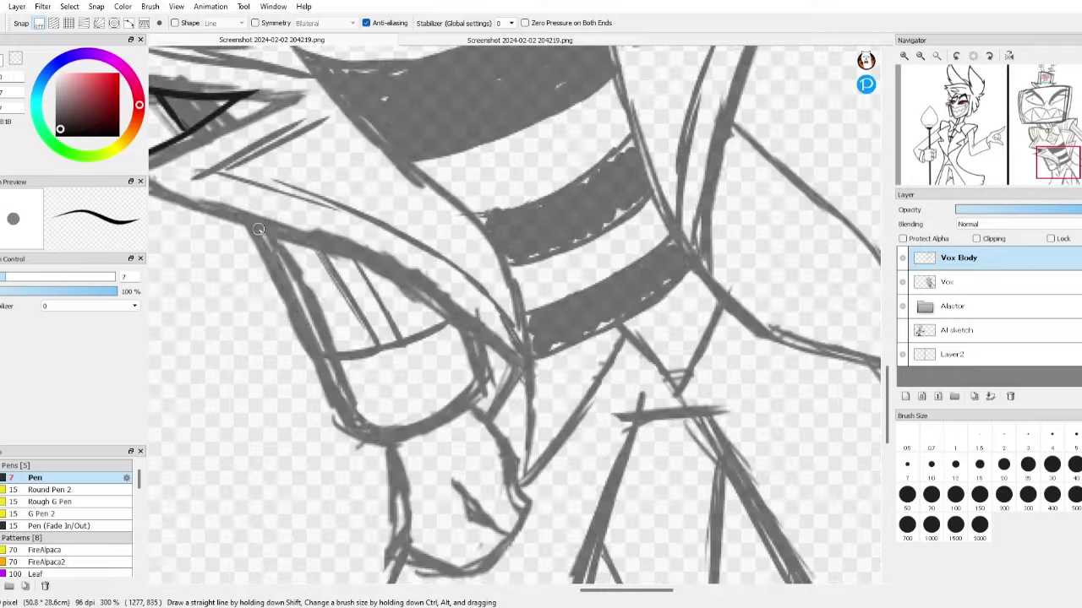
scroll(447, 359, down, 2)
scroll(448, 359, up, 2)
mouse_move(165, 251)
mouse_down()
mouse_move(448, 360)
mouse_move(583, 457)
mouse_up()
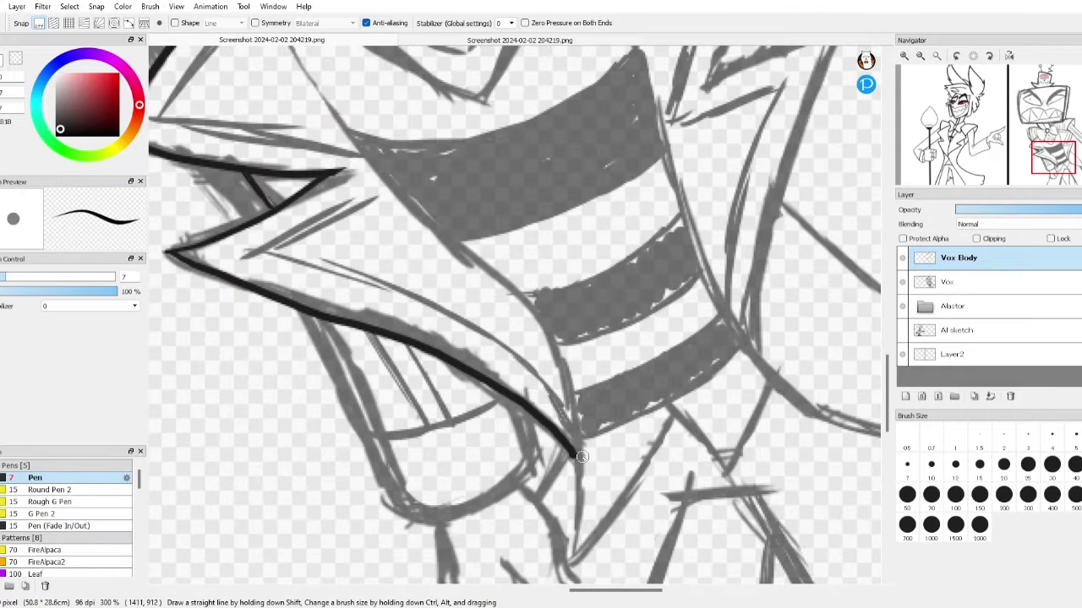
- Ink the left-hand lapel's inner edge along the striped chest, then redraw the lapel's lower edge and erase the old one
scroll(583, 456, down, 1)
drag(507, 507, 270, 122)
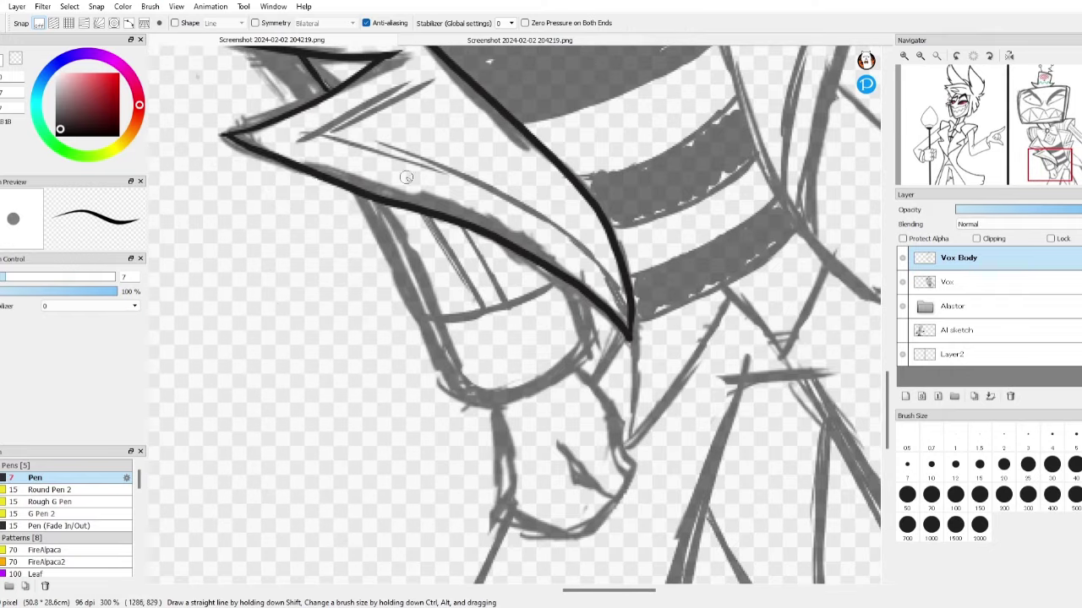
mouse_move(245, 143)
mouse_down()
mouse_move(578, 258)
mouse_move(636, 297)
mouse_up()
scroll(635, 297, up, 1)
key(e)
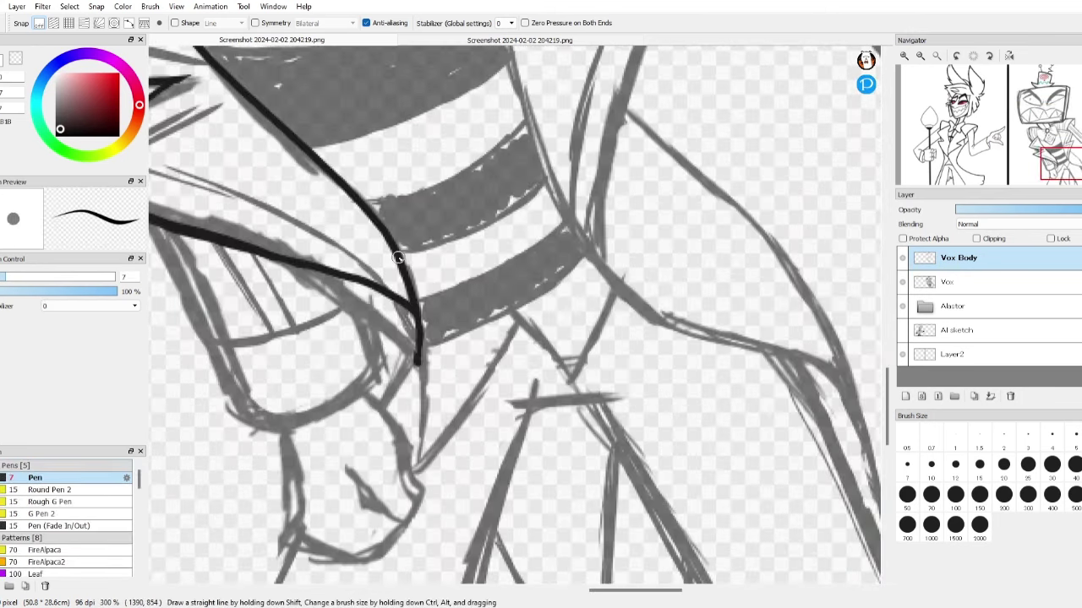
- Ink the outline of Vox's right-hand shoulder and the short side line of the jacket beneath the raised arm
scroll(408, 289, down, 5)
drag(486, 221, 408, 228)
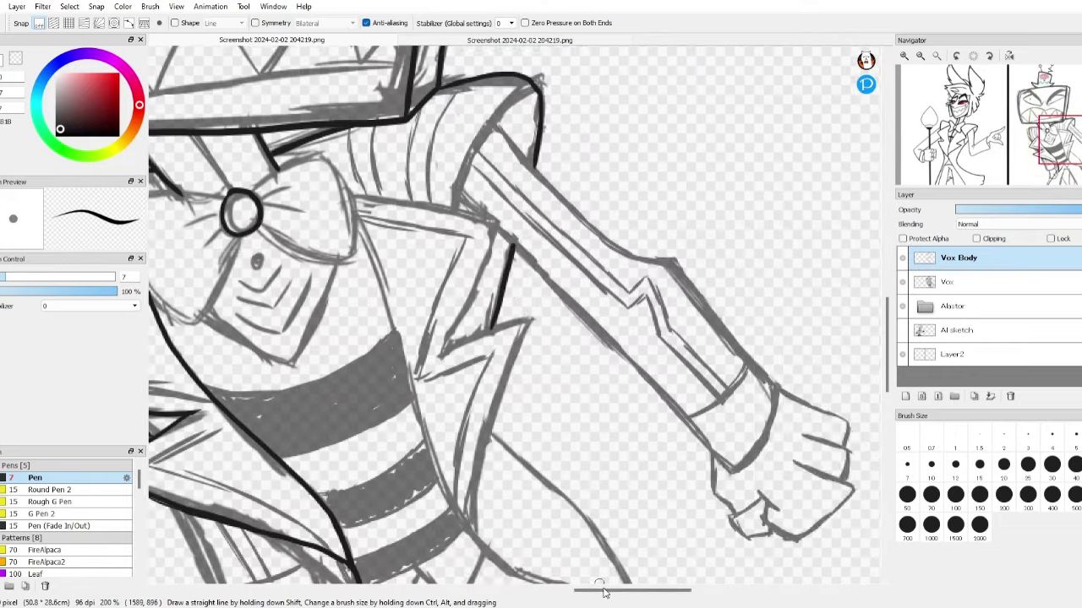
drag(605, 590, 583, 590)
- Ink the two loops of Vox's bow tie on either side of the round knot
drag(245, 197, 354, 194)
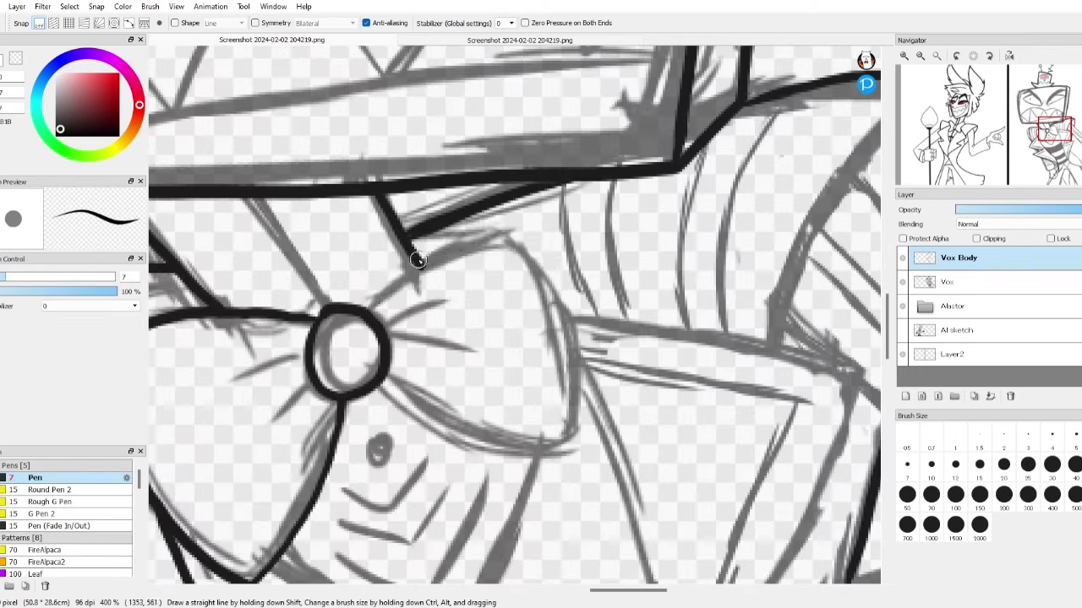
drag(365, 302, 591, 406)
drag(376, 384, 587, 438)
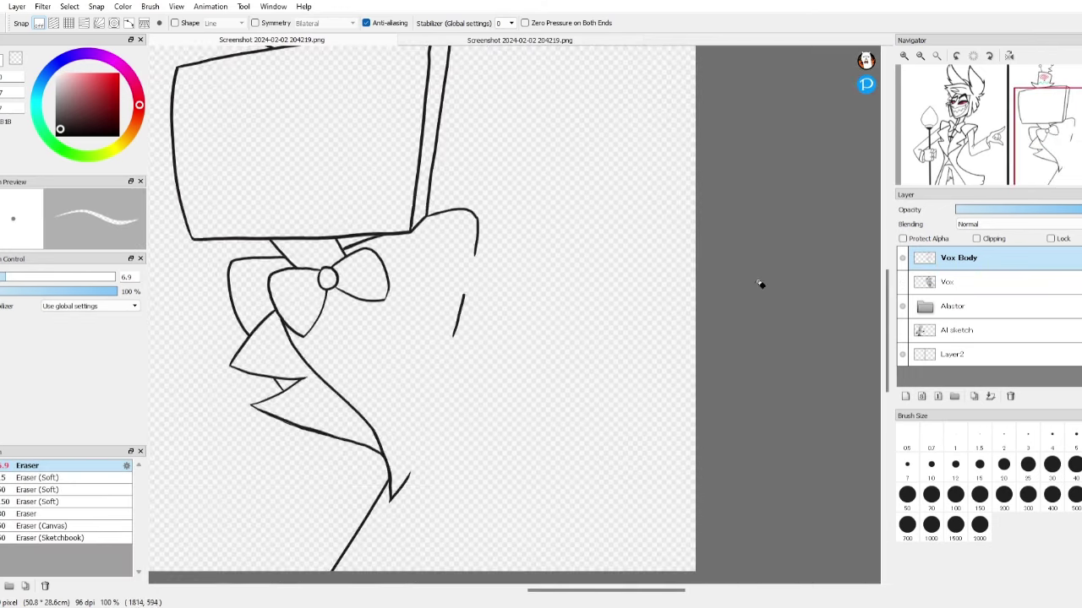
- Ink the outer edge of Vox's right-hand coat tail and the outstretched sleeve down to the cuff, checking the reference
click(414, 40)
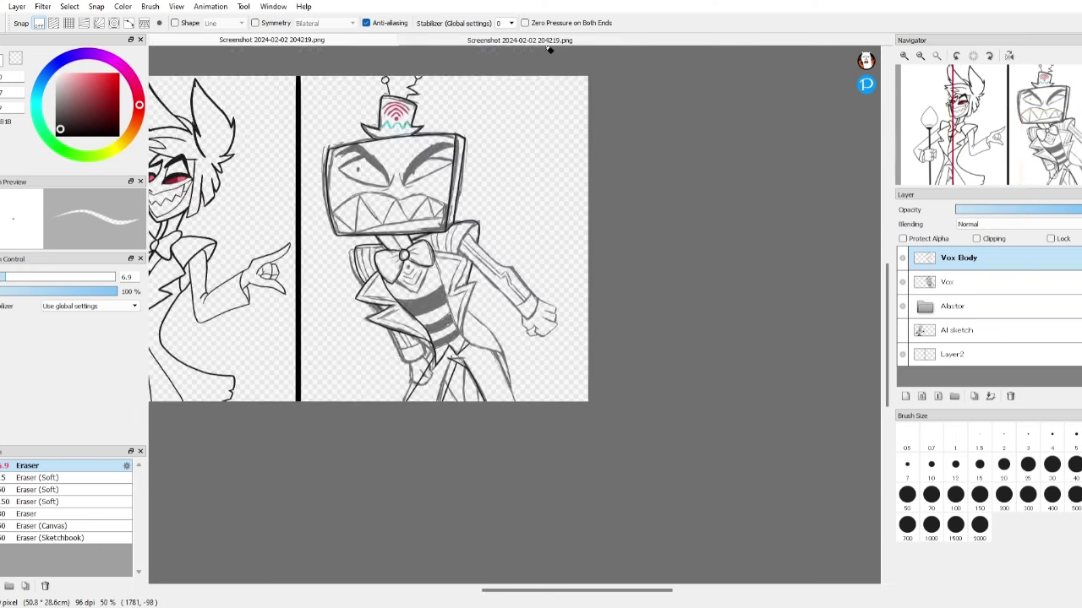
click(346, 39)
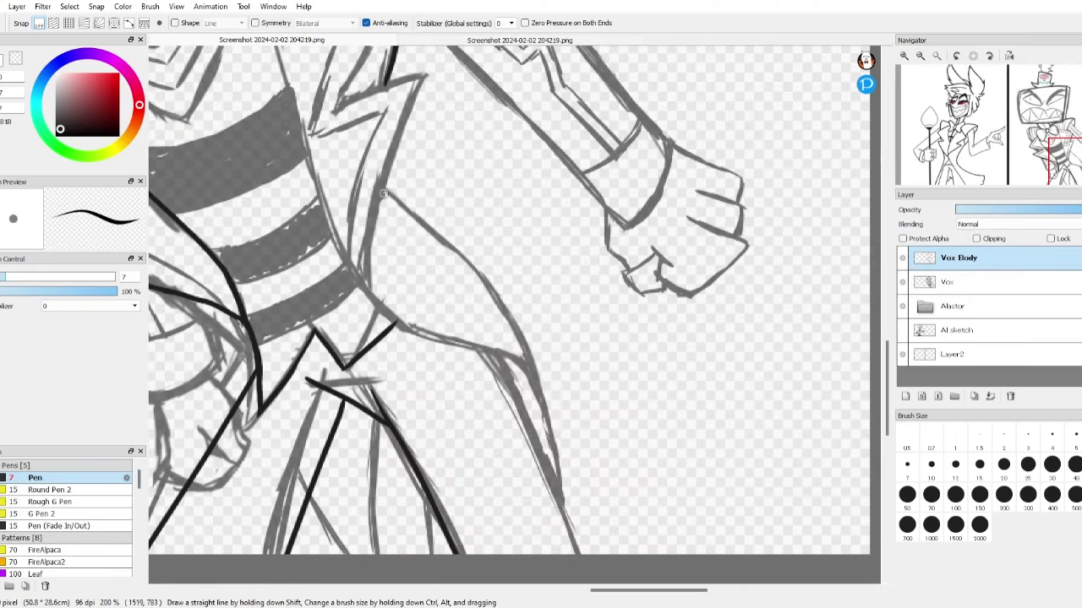
drag(378, 188, 589, 572)
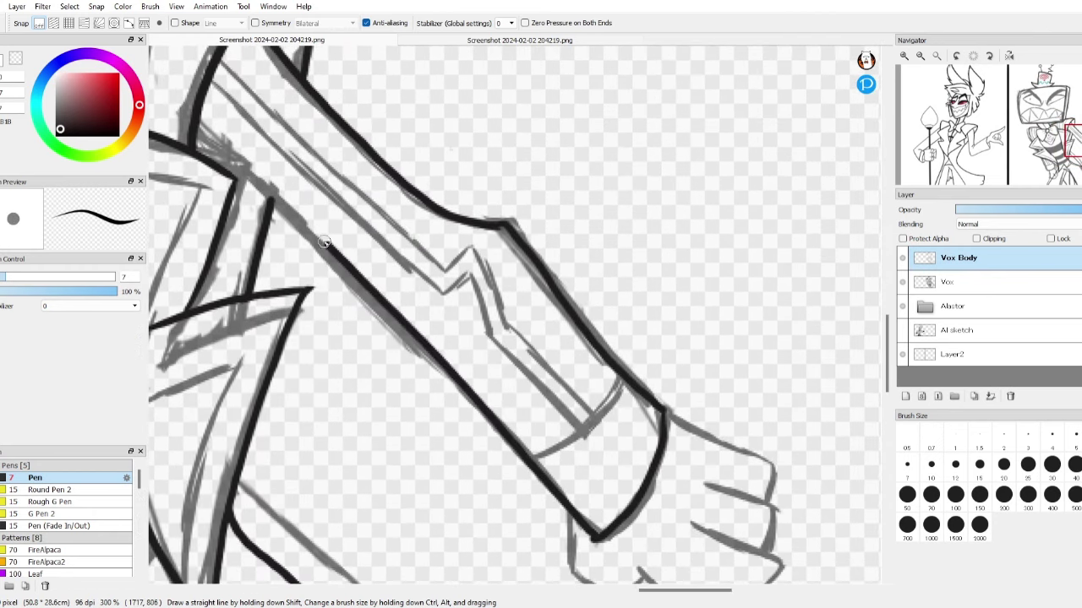
click(902, 281)
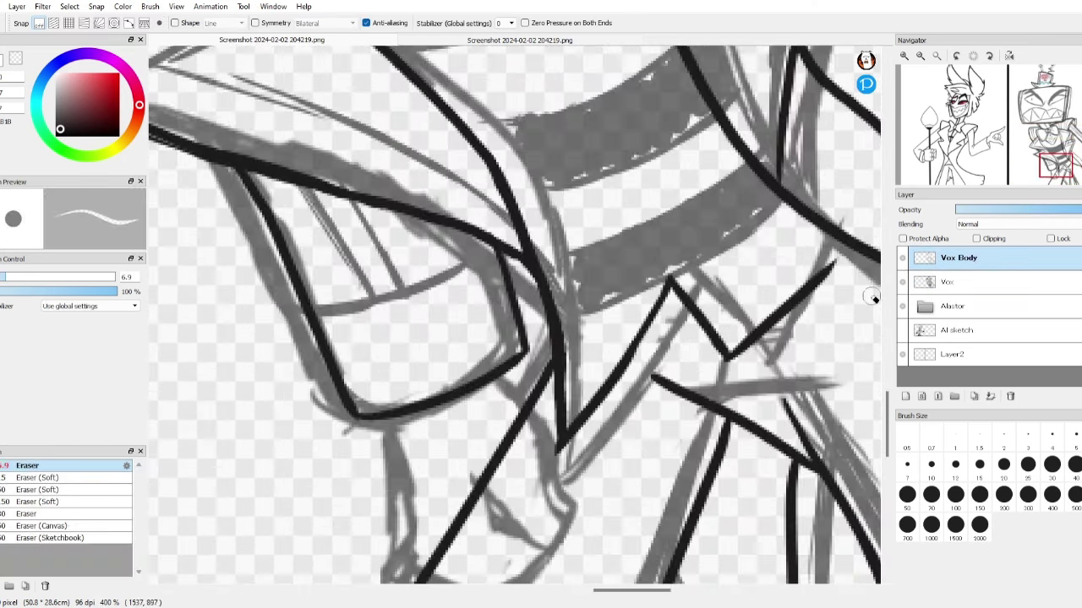
- Ink the outline of Vox's left-hand fist below the cuff and its diagonal inner line, checking the reference
scroll(870, 297, down, 5)
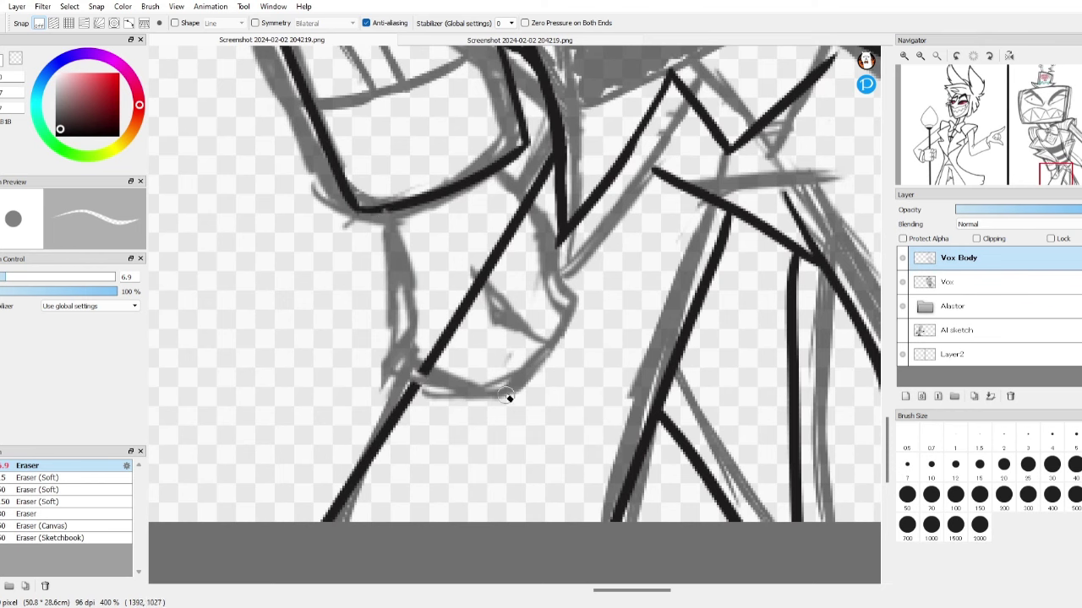
key(p)
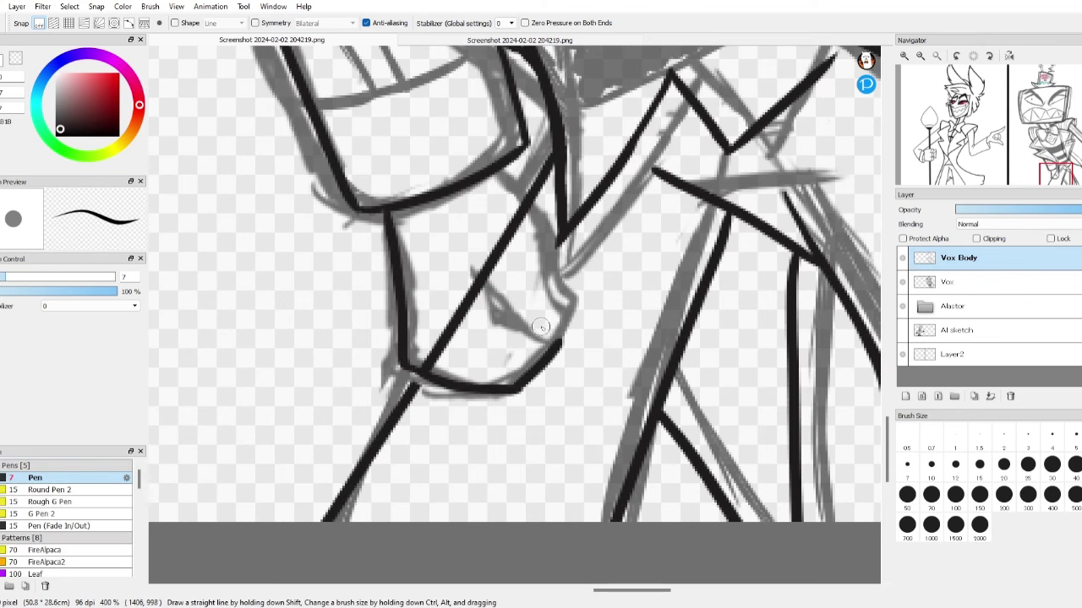
mouse_move(471, 269)
mouse_down()
mouse_move(555, 345)
mouse_move(575, 320)
mouse_up()
click(496, 43)
click(272, 40)
drag(559, 207, 583, 303)
scroll(600, 300, up, 1)
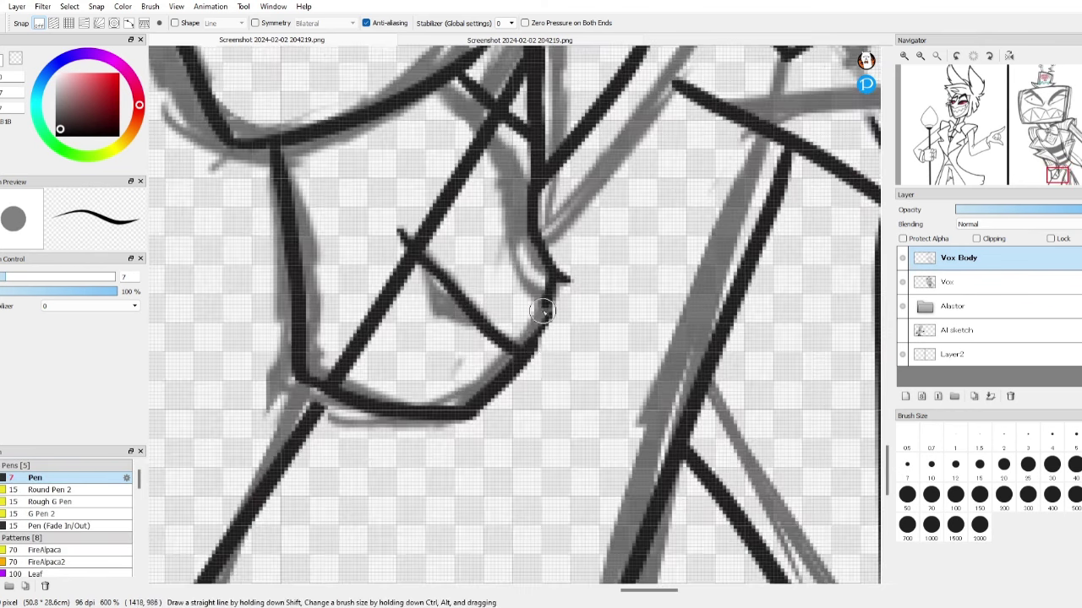
- Erase the overshoot on the fist's outer edge and ink the finger crease lines inside the fist
key(e)
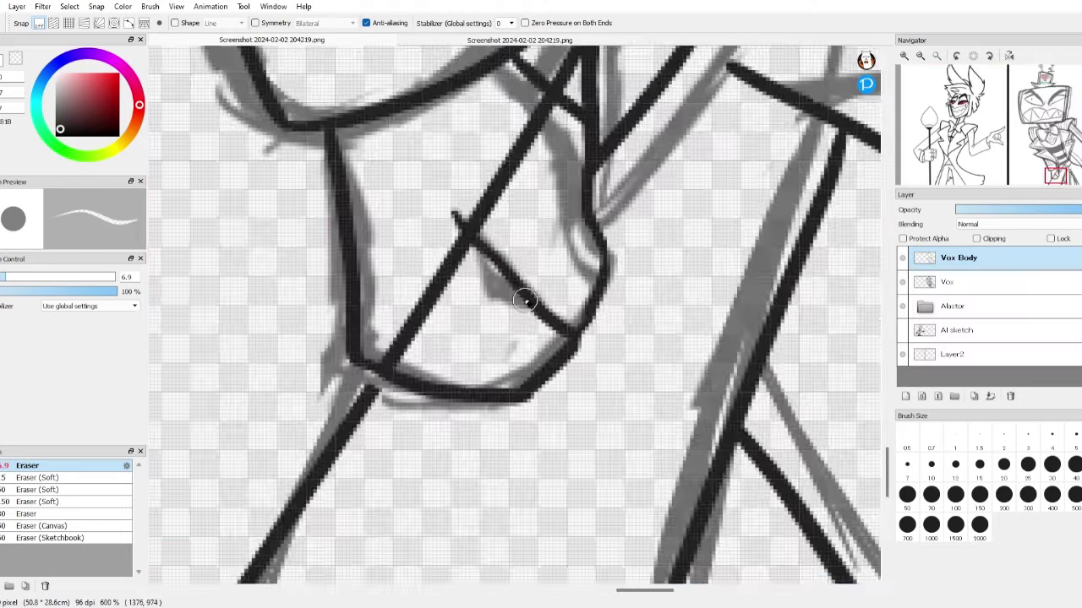
scroll(522, 295, up, 1)
key(p)
mouse_move(584, 200)
mouse_down()
mouse_move(480, 267)
mouse_move(471, 302)
mouse_move(372, 421)
mouse_up()
key(ctrl+z)
drag(461, 308, 376, 419)
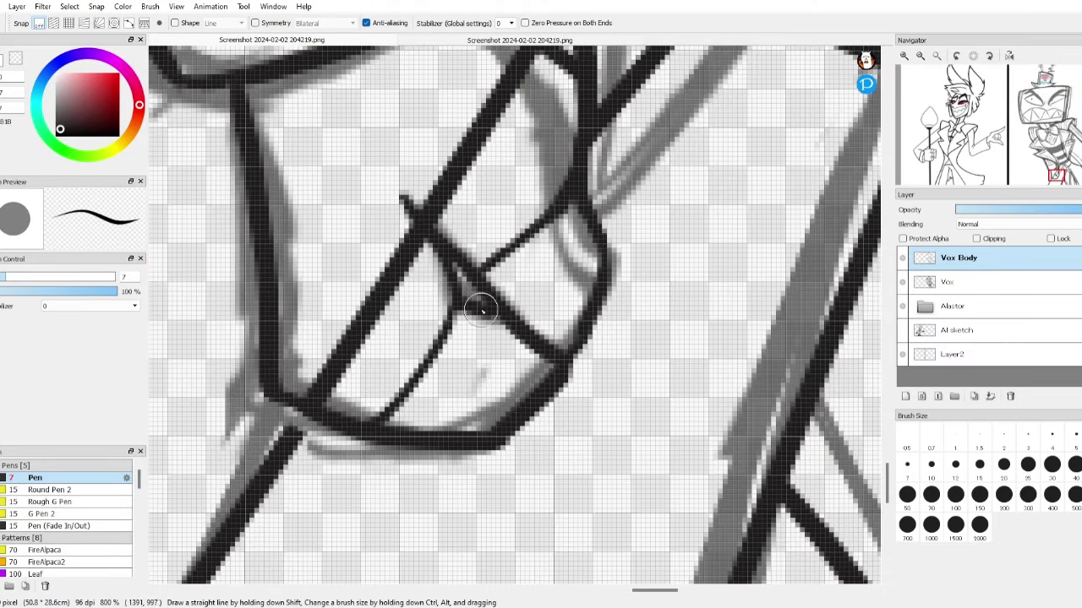
- Erase the part of the trouser-leg line that crosses Vox's fist
key(e)
mouse_move(314, 395)
mouse_down()
mouse_move(353, 367)
mouse_move(431, 256)
mouse_up()
key(p)
scroll(431, 256, down, 8)
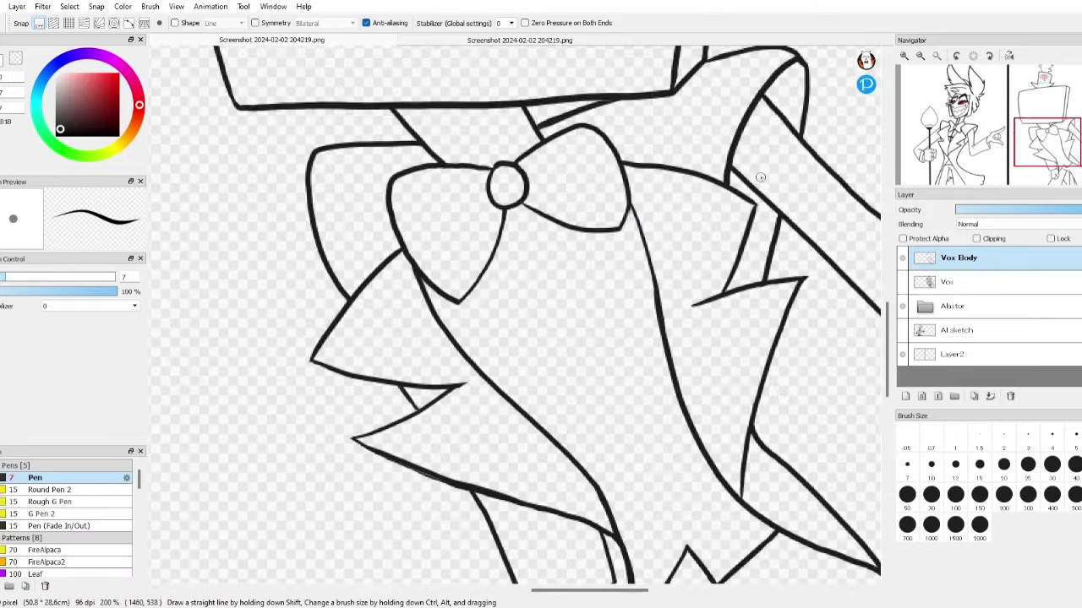
- Ink the curved upper line of Vox's waistband between the two jacket edges
scroll(759, 178, down, 3)
key(e)
key(p)
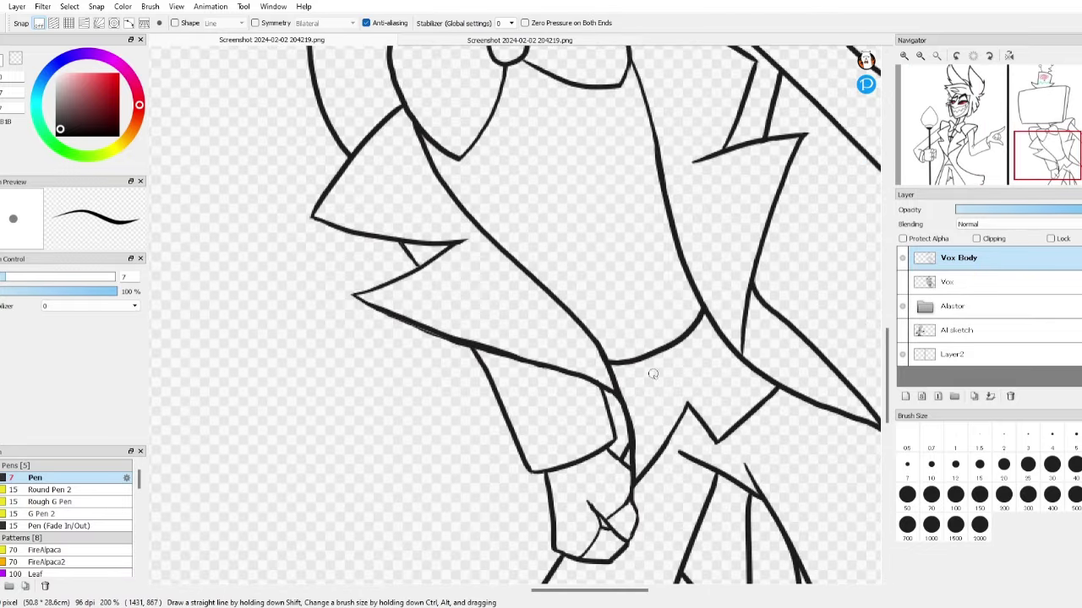
- Ink the pointed shirt panel below the bow tie and erase the overshoot at its lower corner
scroll(628, 402, up, 2)
key(e)
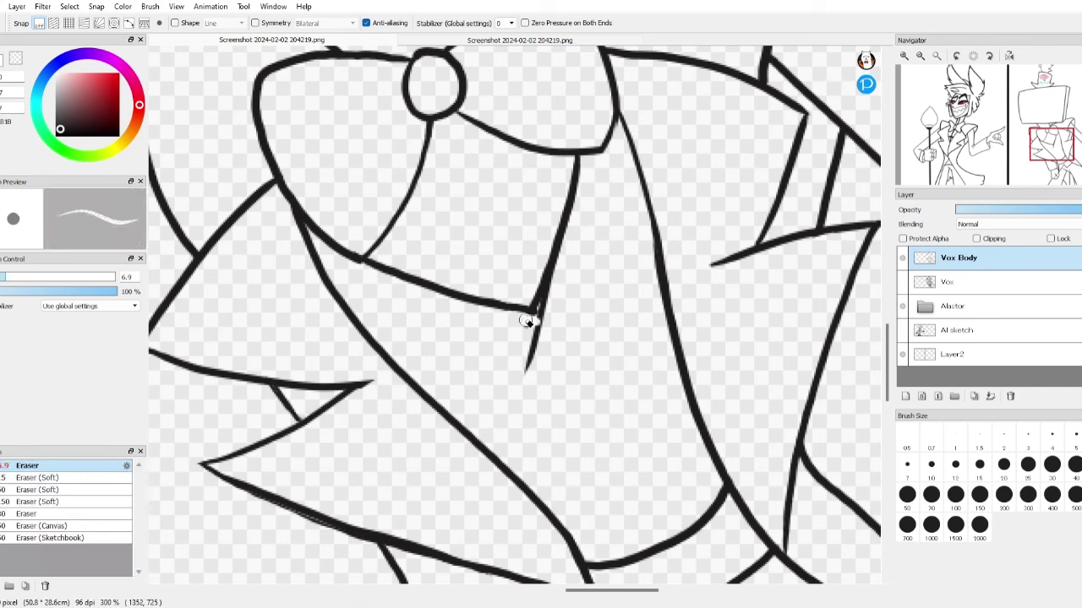
drag(527, 311, 561, 290)
- Ink the waistband's curved lower line and check the whole drawing
key(p)
scroll(522, 339, up, 2)
scroll(522, 339, down, 5)
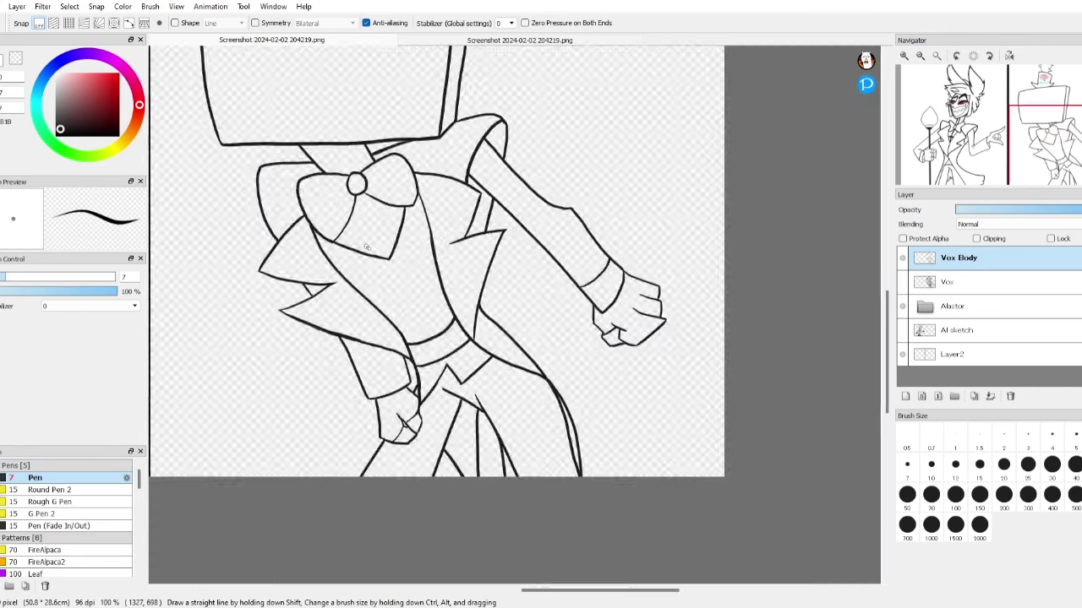
scroll(825, 240, down, 1)
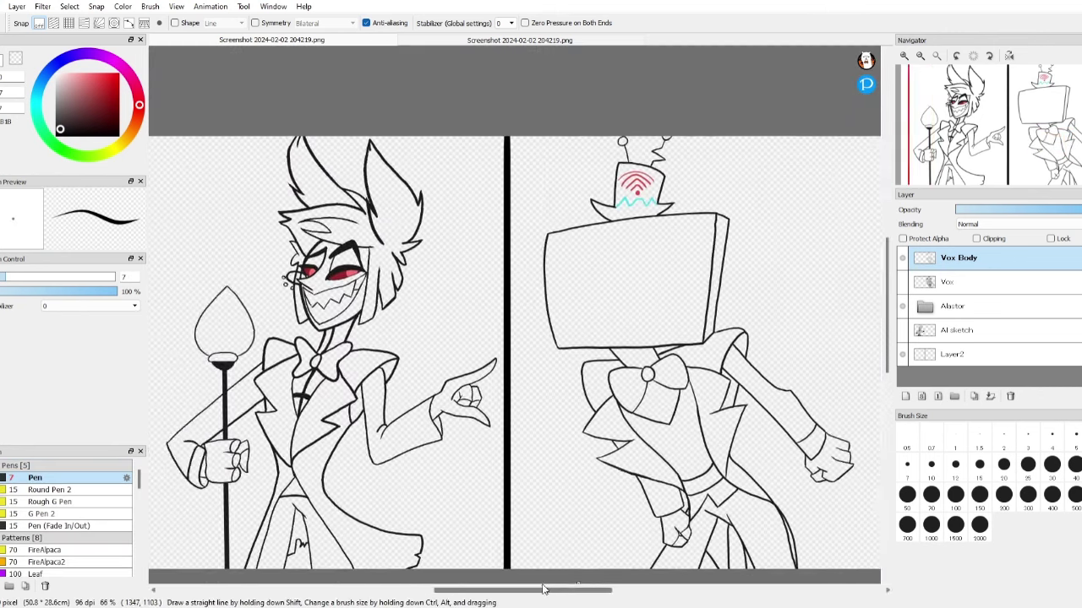
scroll(825, 241, up, 1)
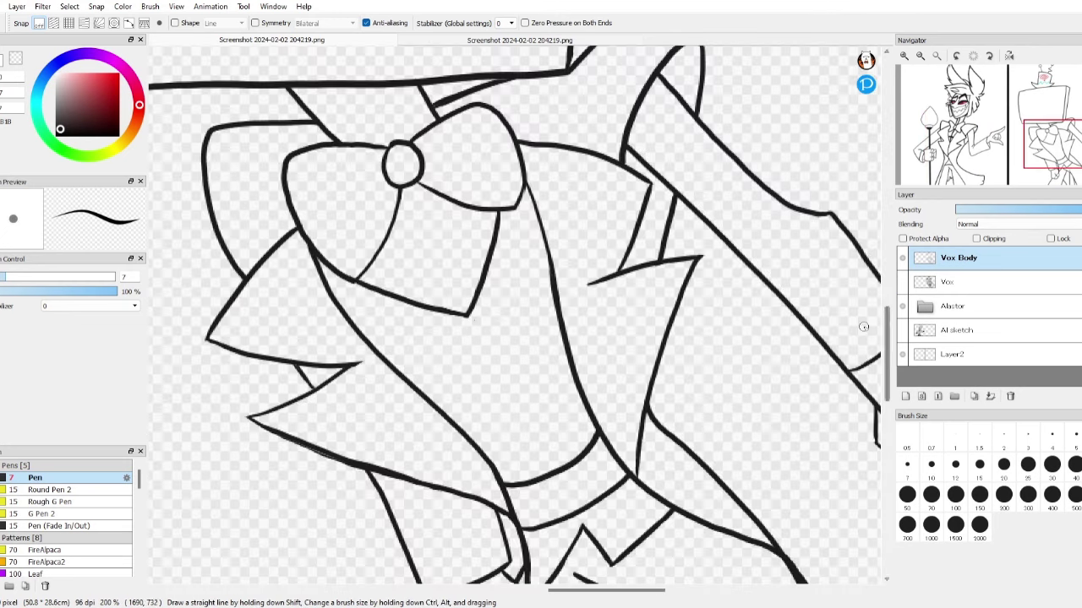
- Ink the curved stripe edges across Vox's chest, from below the shirt panel down to the waistband
drag(373, 354, 551, 340)
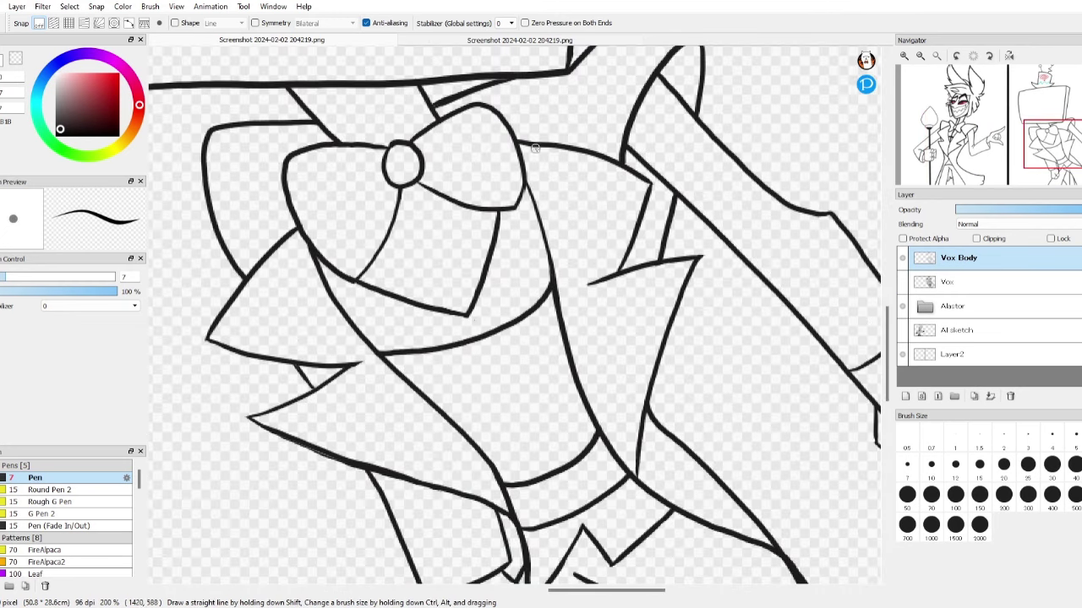
drag(435, 403, 565, 370)
drag(456, 427, 571, 392)
drag(499, 462, 591, 410)
scroll(583, 410, up, 2)
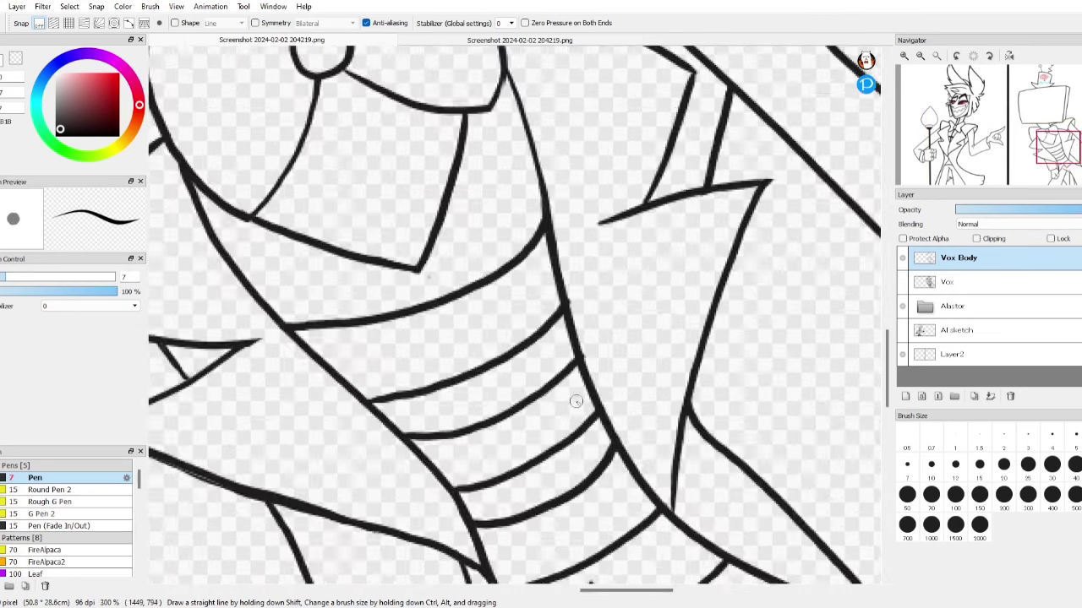
key(e)
scroll(625, 466, down, 5)
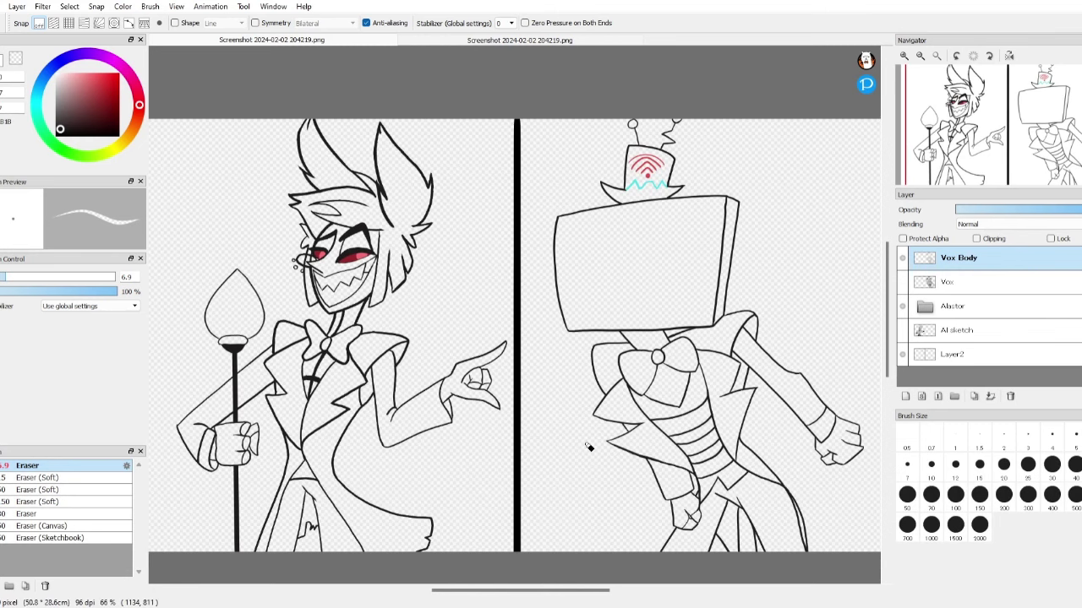
- Open the Alastor folder, select the Al's Arms layer and show the Al sketch layer
scroll(589, 447, right, 3)
click(903, 306)
click(971, 317)
click(905, 367)
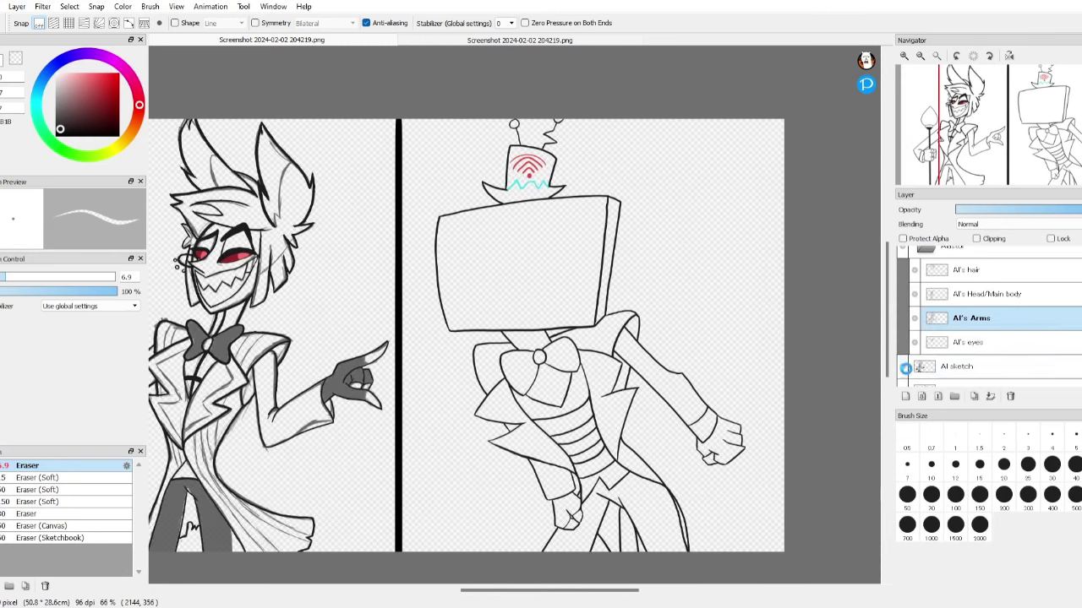
- Ink the curved claw boundary on Alastor's pointing index finger and compare the hand with the sketch
scroll(719, 394, up, 3)
key(b)
scroll(718, 389, up, 2)
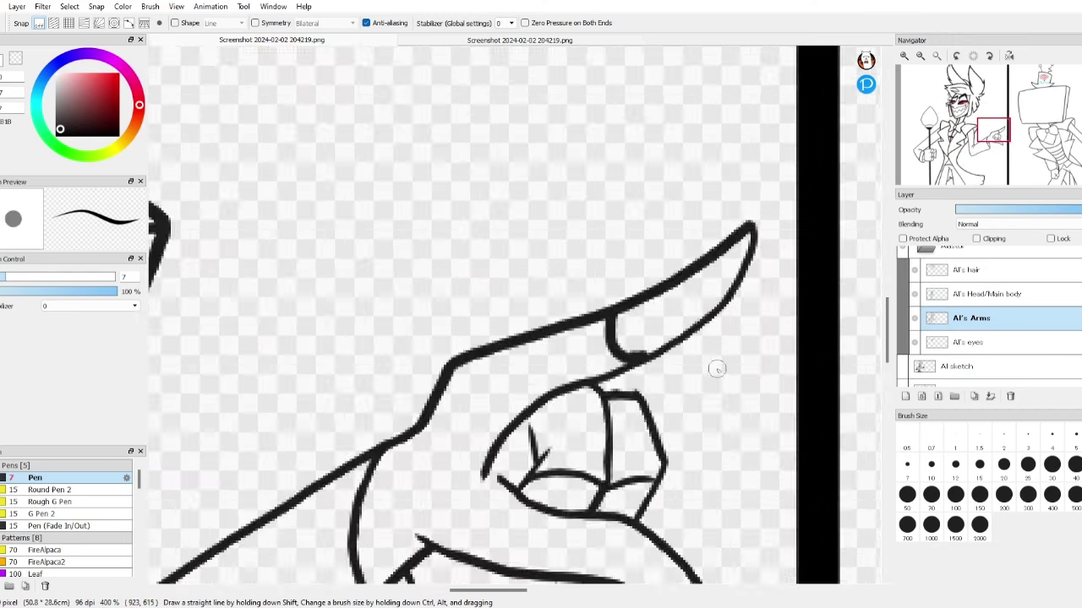
key(e)
scroll(598, 338, down, 2)
scroll(598, 338, up, 1)
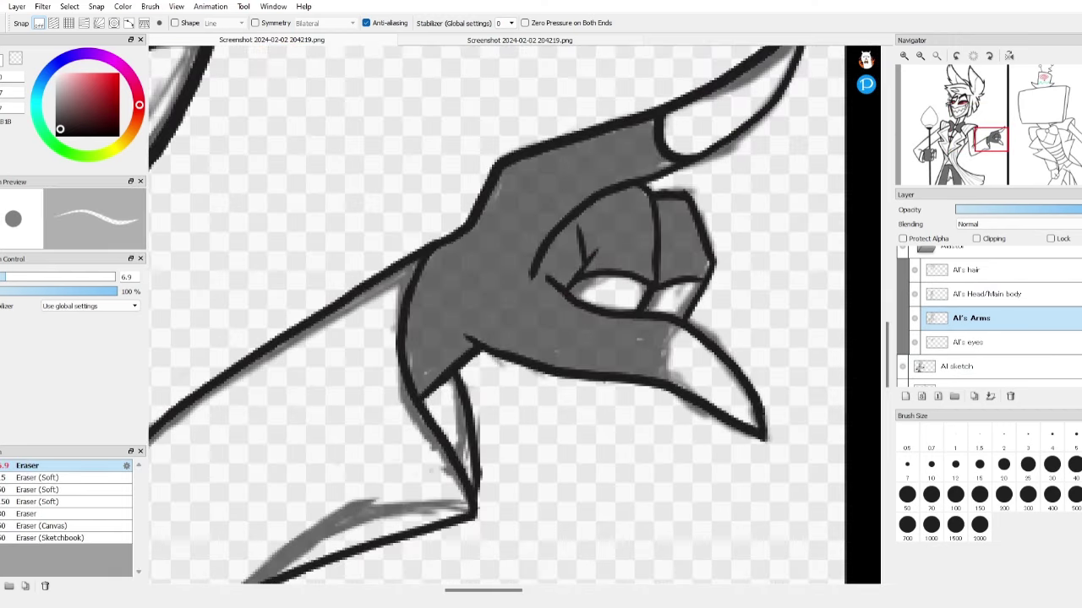
key(b)
key(e)
scroll(693, 341, down, 4)
scroll(693, 340, right, 5)
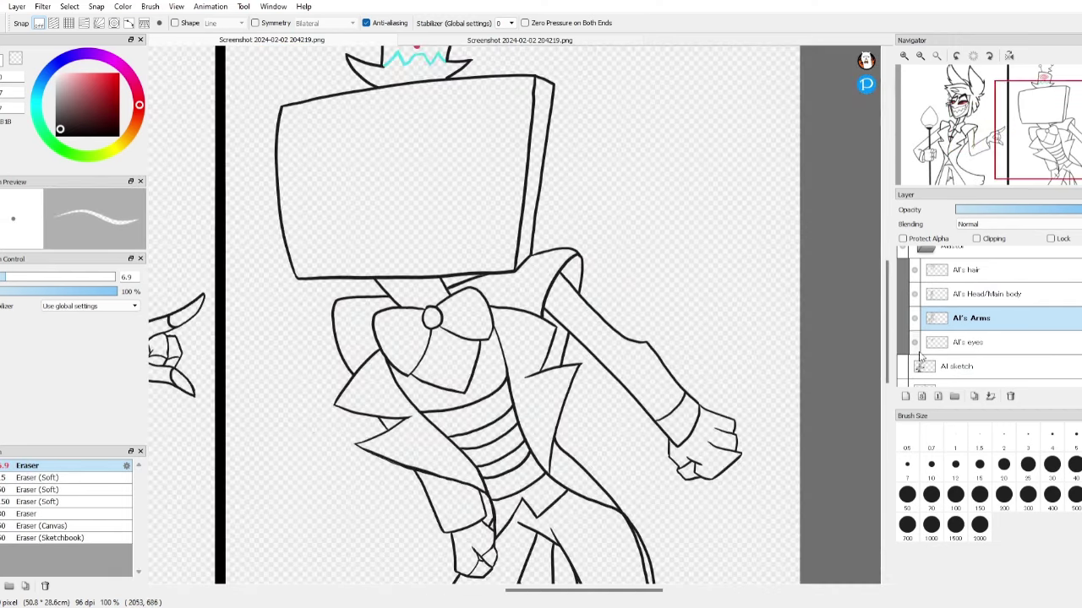
- Hide the Al sketch and ink the curled fold lines around the bow tie's knot on the Vox Body layer
click(920, 357)
key(b)
scroll(474, 364, up, 4)
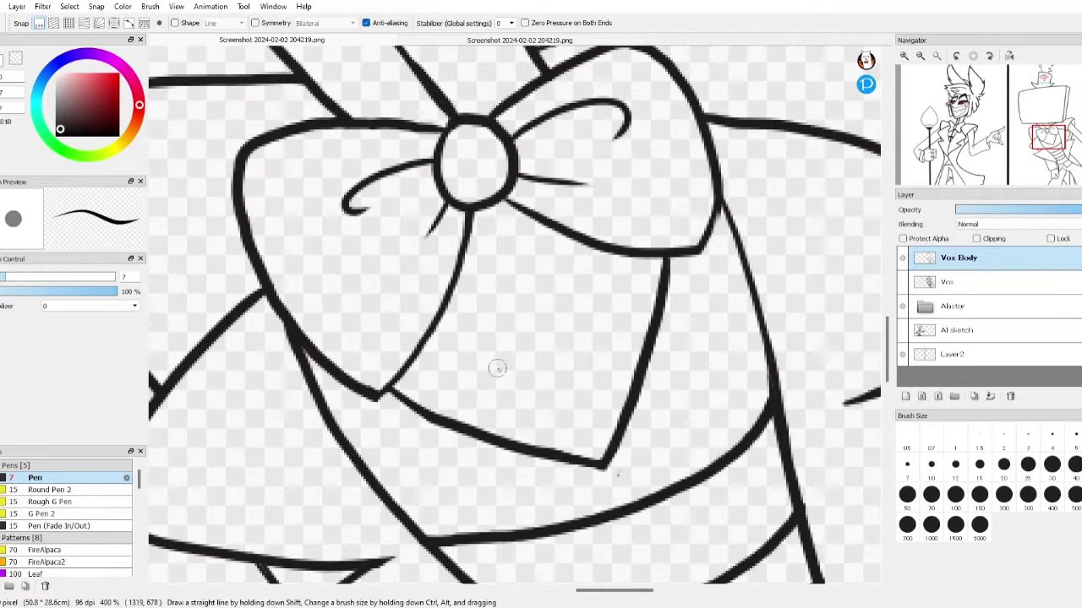
- Ink the round dot and the first thick V-shaped stripe on Vox's shirt panel
click(507, 266)
drag(355, 201, 531, 245)
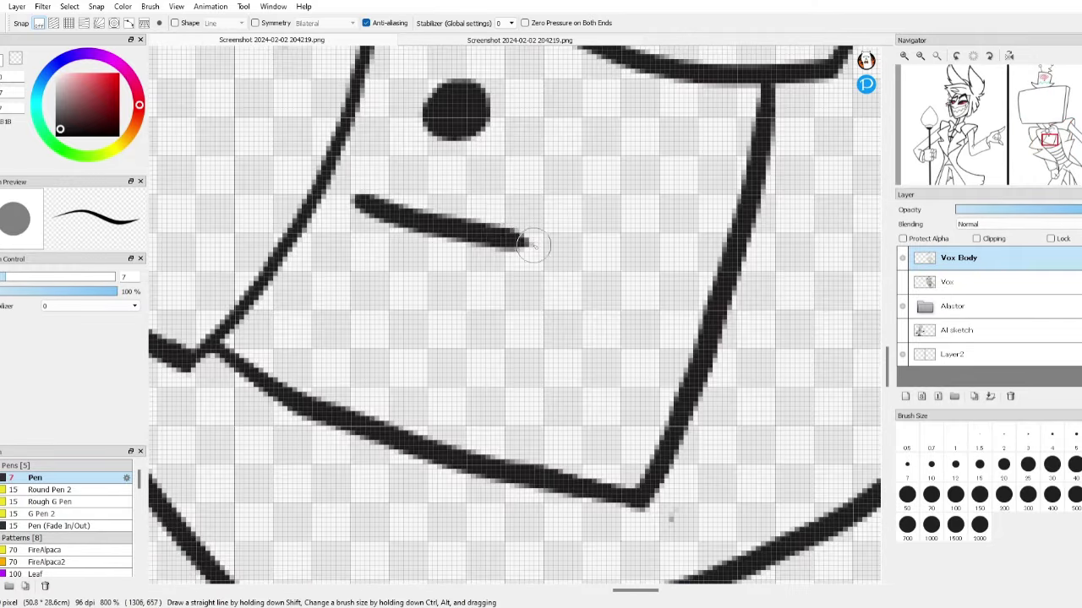
drag(581, 102, 515, 236)
drag(472, 264, 524, 273)
mouse_move(461, 235)
mouse_down()
mouse_move(570, 264)
mouse_move(570, 274)
mouse_move(580, 249)
mouse_up()
scroll(568, 149, up, 2)
- Ink the remaining V-shaped stripes on the shirt panel, checking the Vox sketch and the reference
click(946, 281)
click(902, 308)
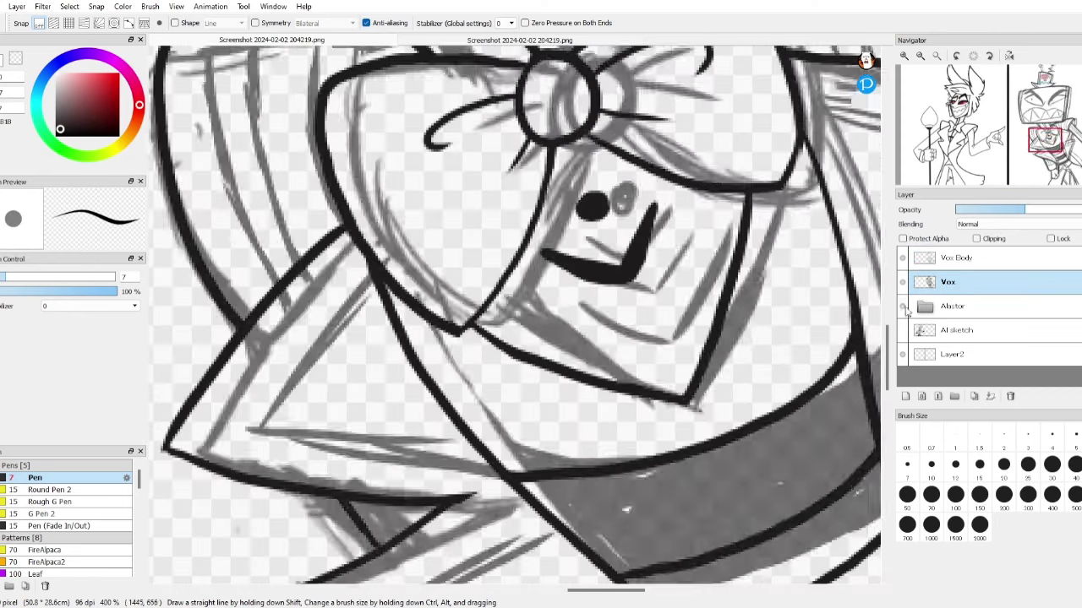
click(902, 308)
click(955, 258)
scroll(663, 285, up, 2)
mouse_move(369, 296)
mouse_down()
mouse_move(650, 254)
mouse_move(699, 140)
mouse_up()
mouse_move(353, 297)
mouse_down()
mouse_move(592, 372)
mouse_move(701, 142)
mouse_up()
drag(604, 376, 550, 364)
click(520, 39)
click(270, 40)
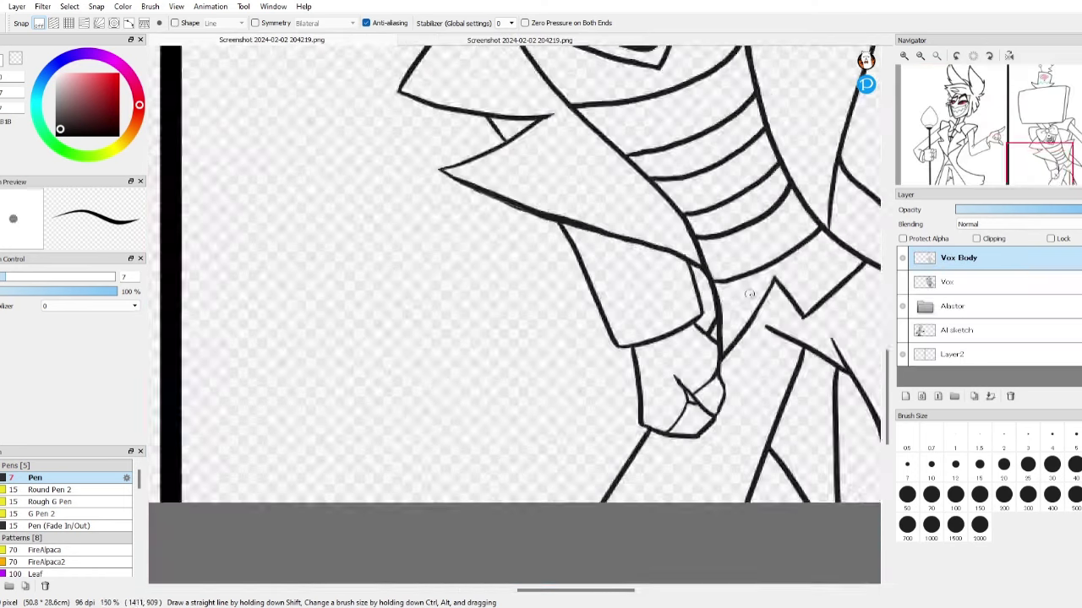
- After comparing the body with the reference, add a layer named VoX Face and shift the Vox sketch about 15 px left
scroll(592, 339, up, 2)
key(e)
scroll(507, 338, down, 3)
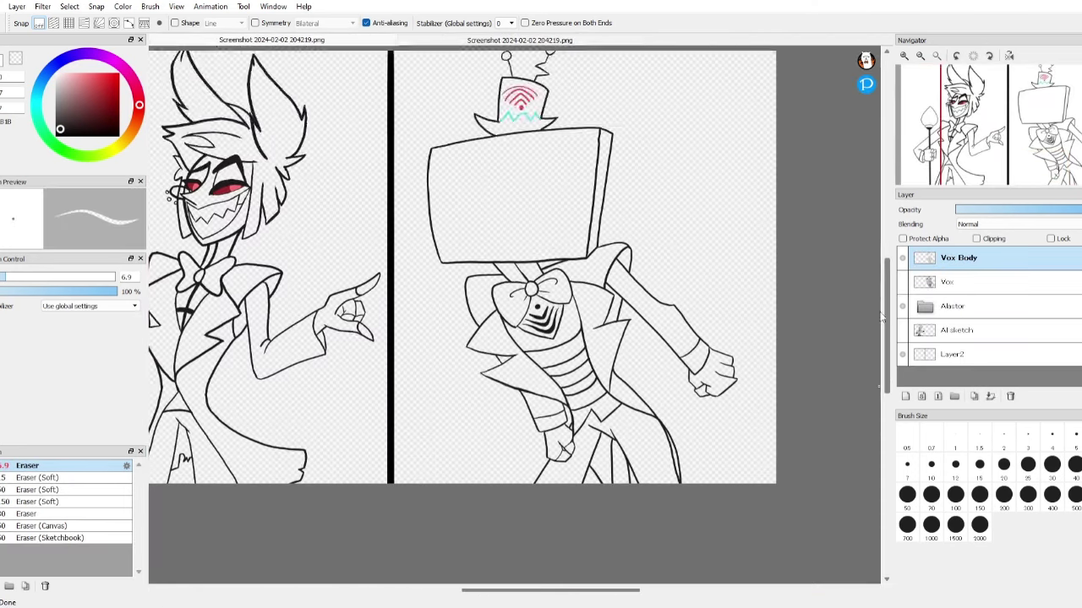
click(533, 40)
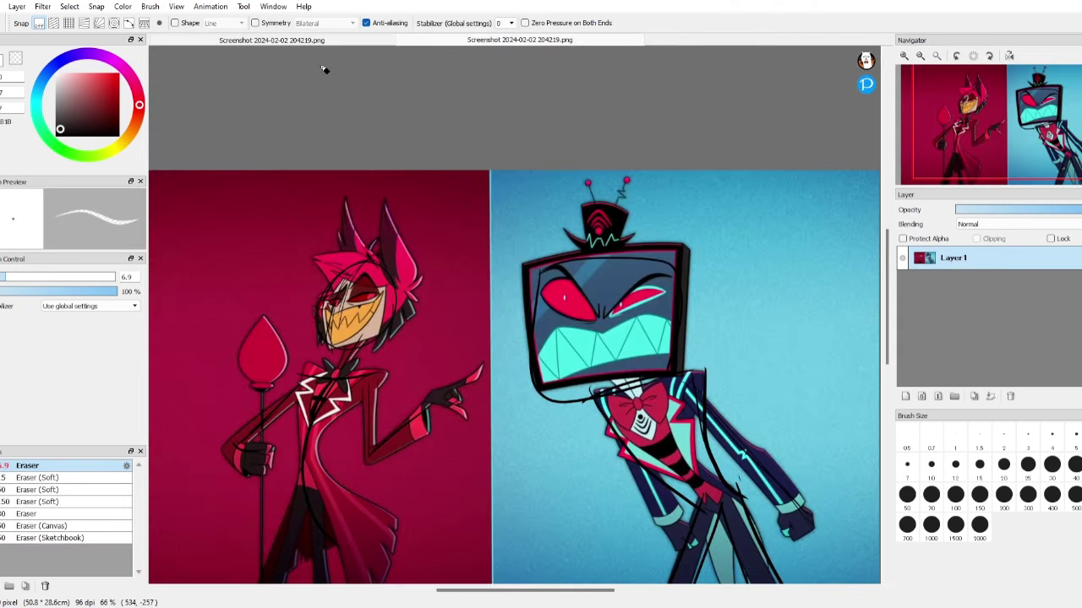
click(270, 39)
key(ctrl+shift+n)
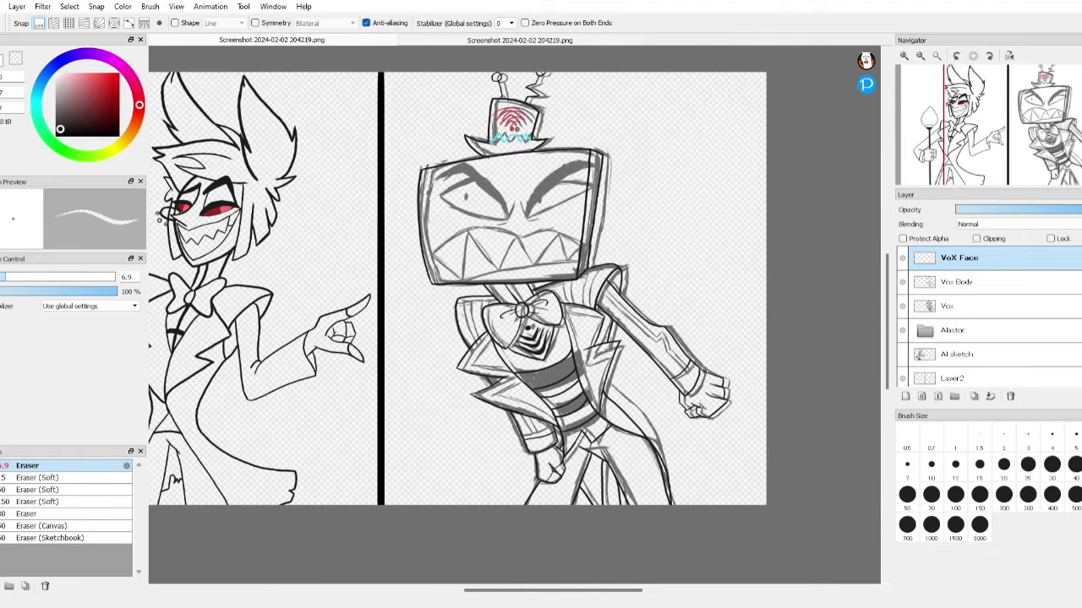
click(948, 306)
key(v)
drag(625, 286, 616, 287)
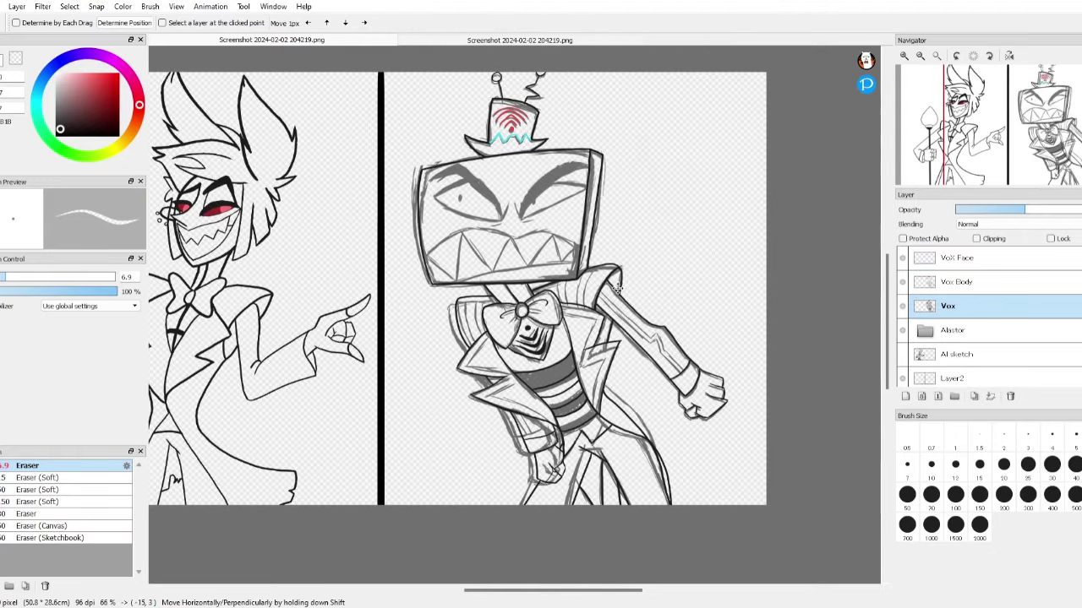
- Ink Vox's left-hand eye on the VoX Face layer, with the heavy brow outline and the curved lower lid
click(958, 258)
scroll(466, 152, up, 5)
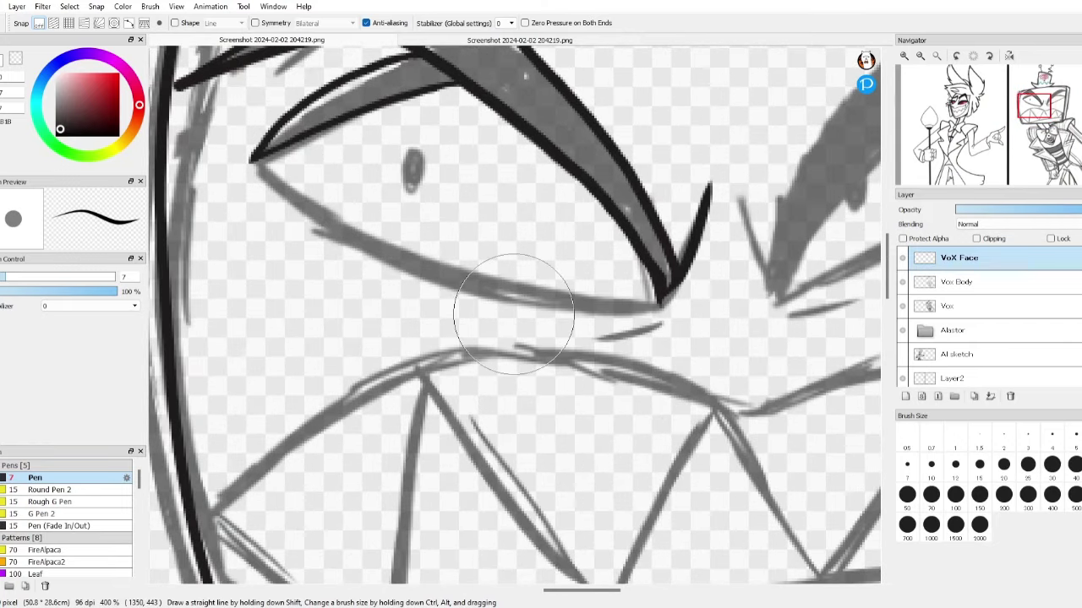
mouse_move(635, 250)
mouse_down()
mouse_move(674, 309)
mouse_move(372, 262)
mouse_move(254, 161)
mouse_up()
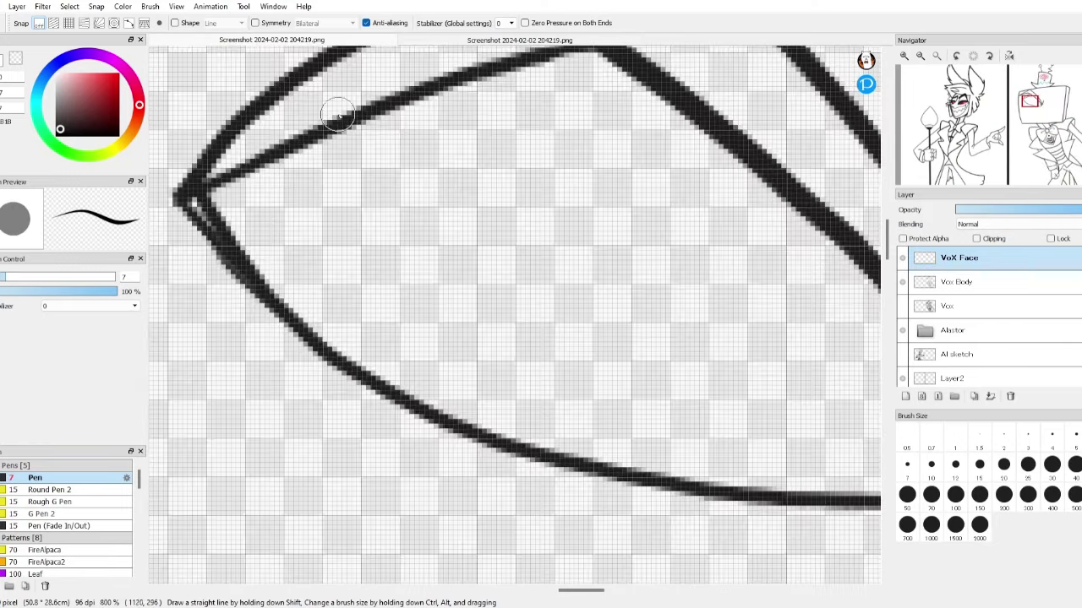
- Erase the doubled line at the outer corner of Vox's left-hand eye
key(e)
drag(189, 206, 270, 294)
drag(271, 295, 292, 304)
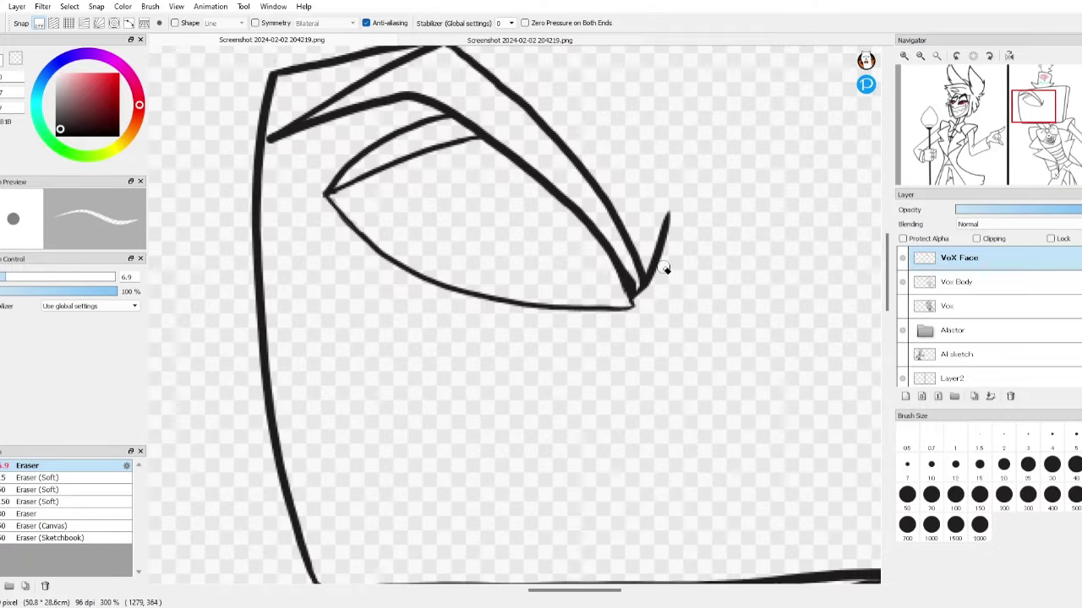
- Fill the side panel of Vox's TV head solid black, covering the thin gaps along its outline
click(487, 41)
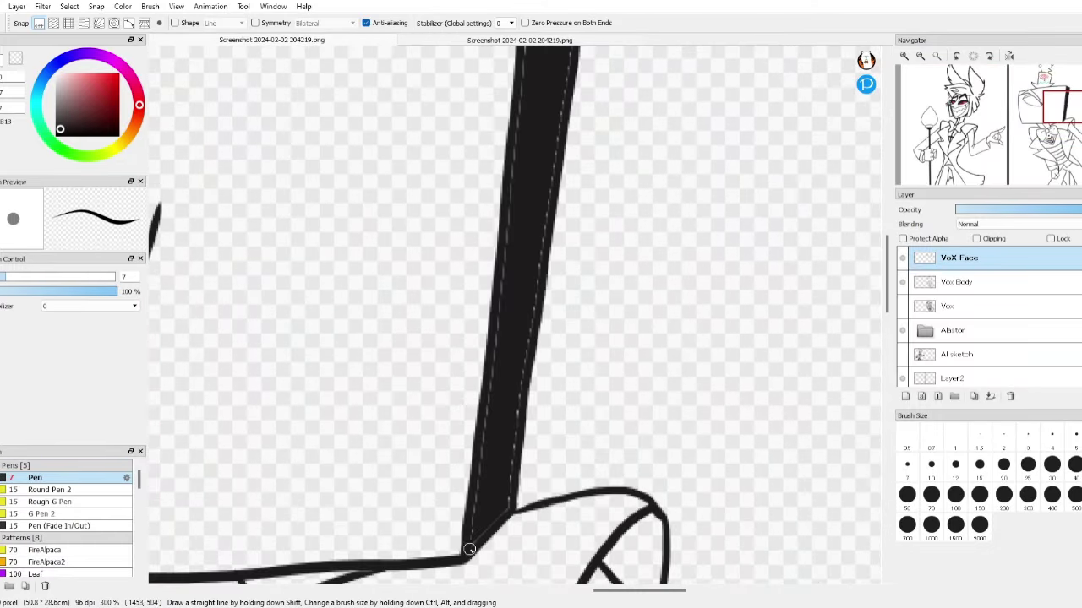
mouse_move(475, 541)
mouse_down()
mouse_move(519, 415)
mouse_move(507, 229)
mouse_move(477, 532)
mouse_up()
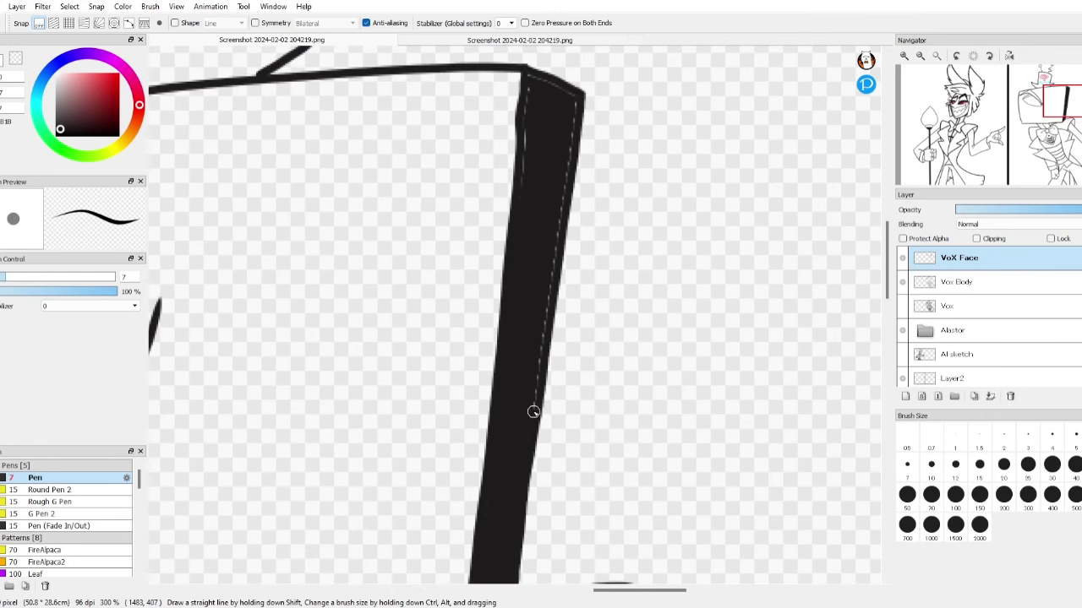
mouse_move(531, 410)
mouse_down()
mouse_move(568, 162)
mouse_move(562, 90)
mouse_move(532, 77)
mouse_up()
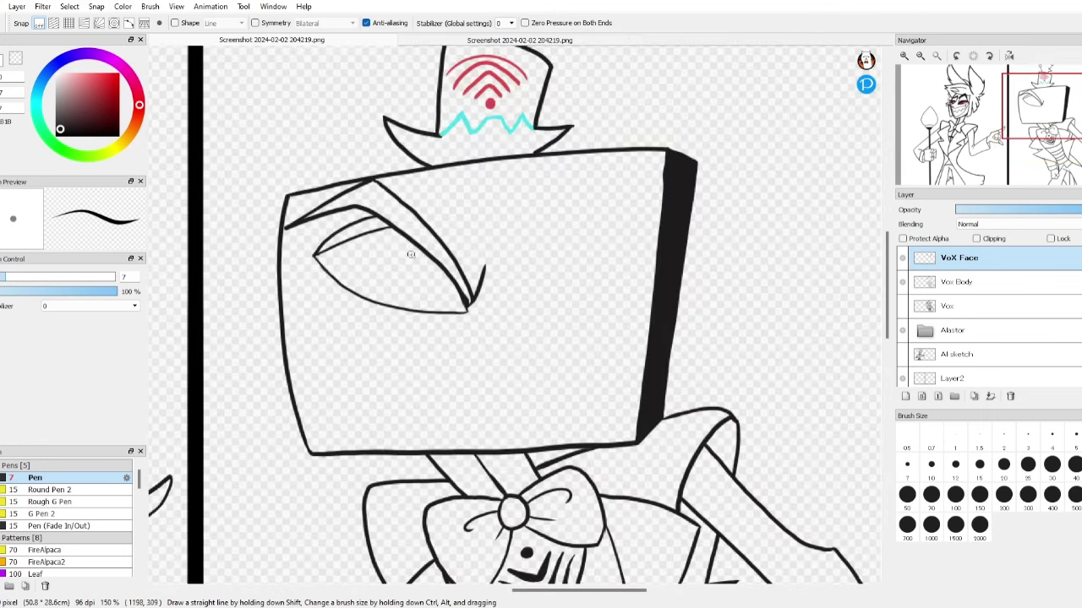
- Thicken the TV head's outline into a heavy black frame along its upper, left-hand and lower edges
key(l)
mouse_move(285, 239)
mouse_down()
mouse_move(354, 190)
mouse_move(391, 181)
mouse_move(519, 283)
mouse_up()
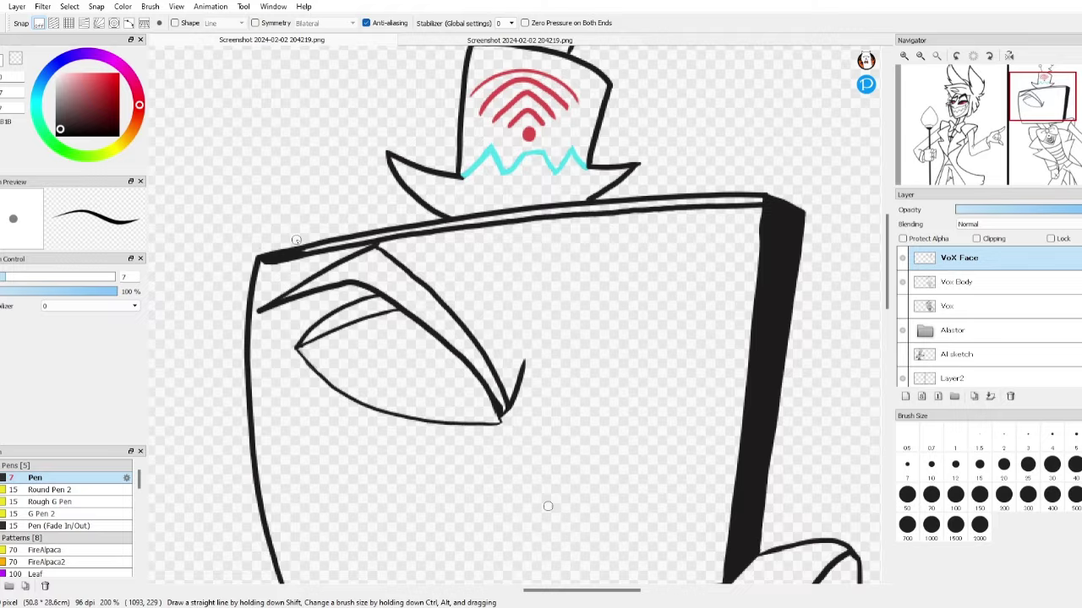
scroll(516, 313, down, 3)
mouse_move(264, 161)
mouse_down()
mouse_move(259, 281)
mouse_move(296, 482)
mouse_move(720, 467)
mouse_up()
scroll(403, 72, up, 1)
mouse_move(290, 180)
mouse_down()
mouse_move(449, 140)
mouse_move(526, 139)
mouse_move(368, 127)
mouse_up()
mouse_move(369, 127)
mouse_down()
mouse_move(651, 112)
mouse_move(457, 355)
mouse_move(743, 161)
mouse_up()
- Ink Vox's right-hand brow and upper eyelid over the sketch and fill both solid black
drag(448, 372, 583, 152)
key(ctrl+minus)
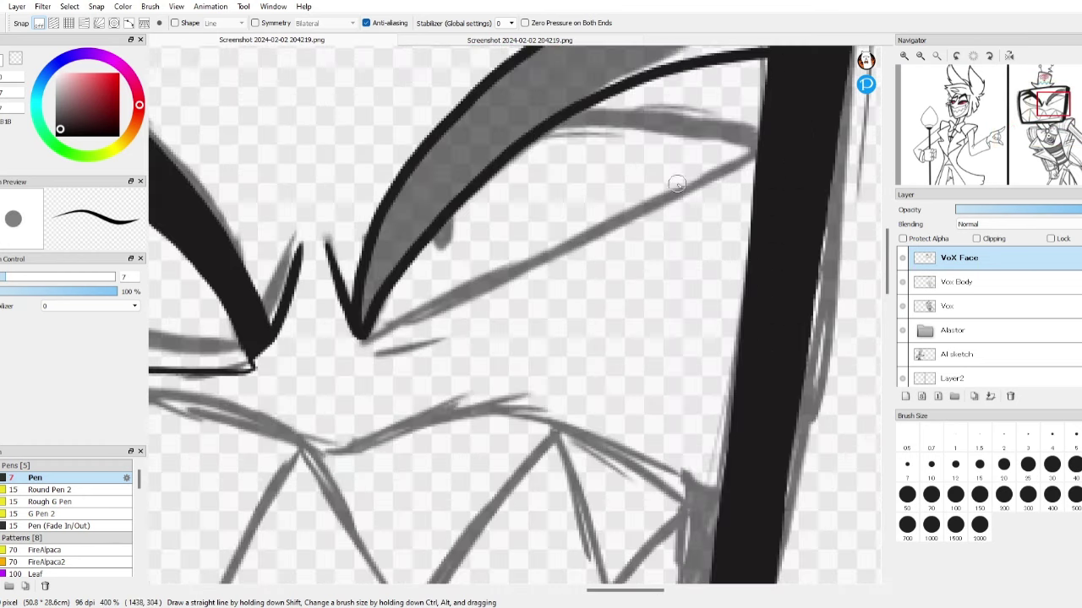
drag(549, 150, 756, 123)
scroll(514, 315, up, 5)
drag(550, 398, 691, 394)
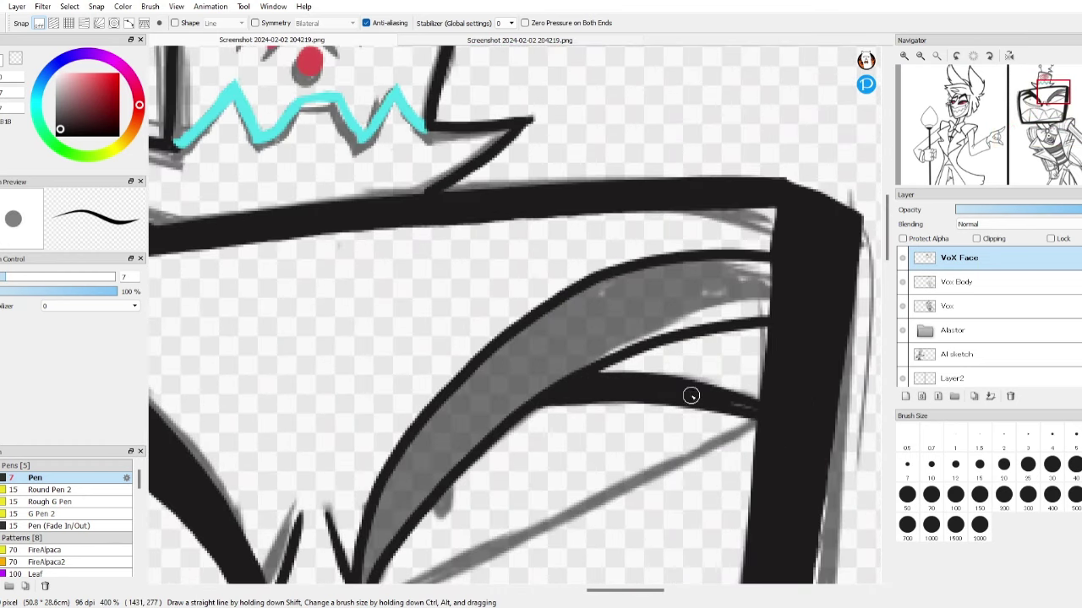
scroll(690, 393, down, 3)
mouse_move(771, 243)
mouse_down()
mouse_move(601, 294)
mouse_move(492, 365)
mouse_move(385, 489)
mouse_move(368, 469)
mouse_move(431, 350)
mouse_move(420, 386)
mouse_move(599, 217)
mouse_up()
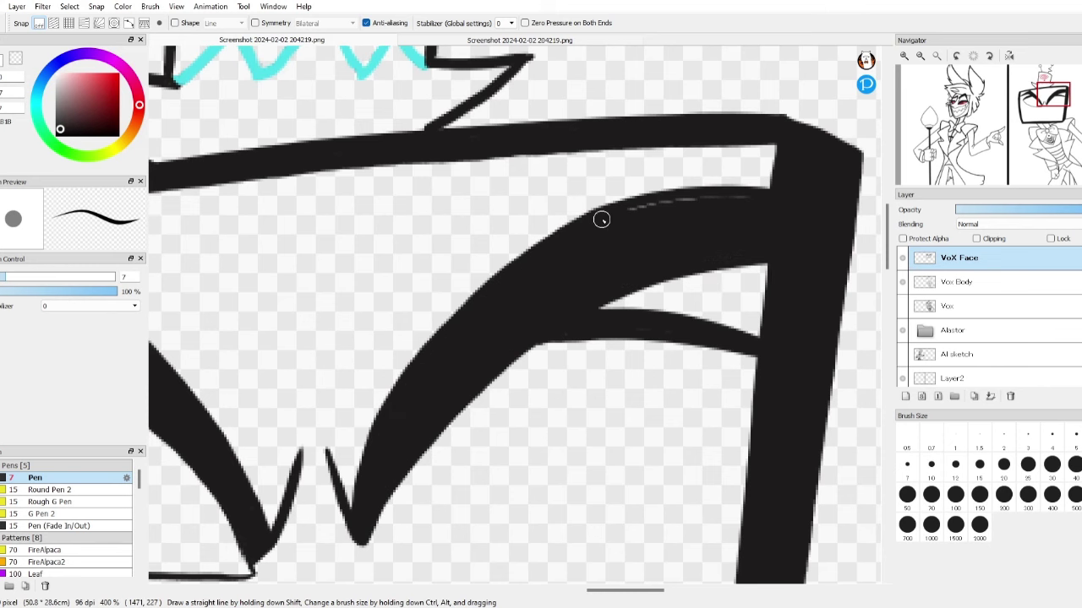
scroll(599, 218, down, 2)
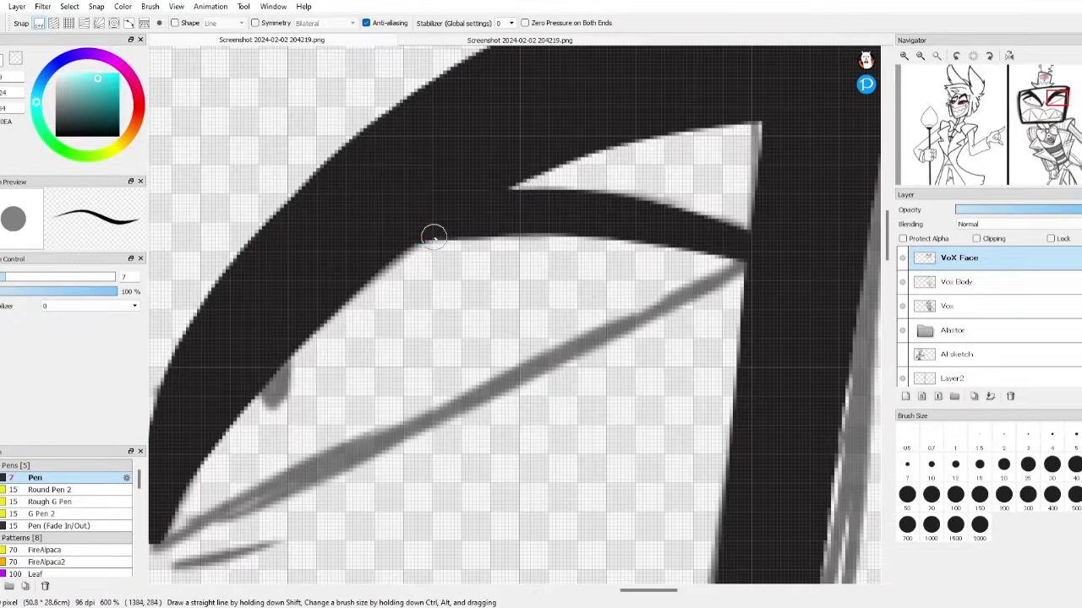
- Recolour the right-hand eye's upper lid cyan, outlining it and filling it evenly up to the black brow
drag(431, 234, 460, 218)
mouse_move(736, 269)
mouse_down()
mouse_move(502, 201)
mouse_move(698, 221)
mouse_move(742, 262)
mouse_up()
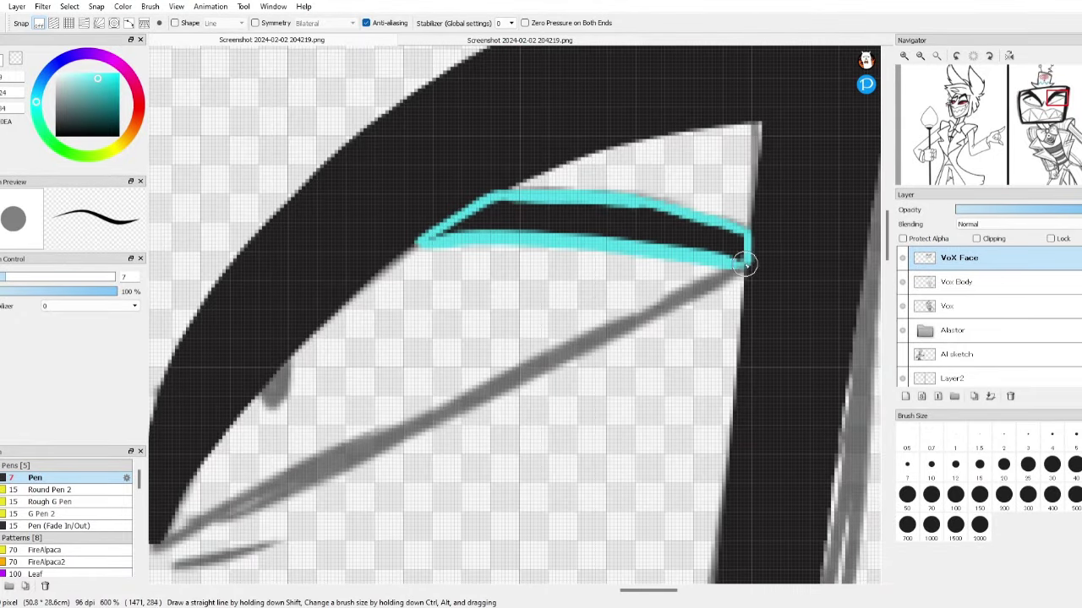
mouse_move(431, 241)
mouse_down()
mouse_move(509, 218)
mouse_move(736, 241)
mouse_up()
scroll(736, 241, down, 3)
scroll(725, 183, up, 6)
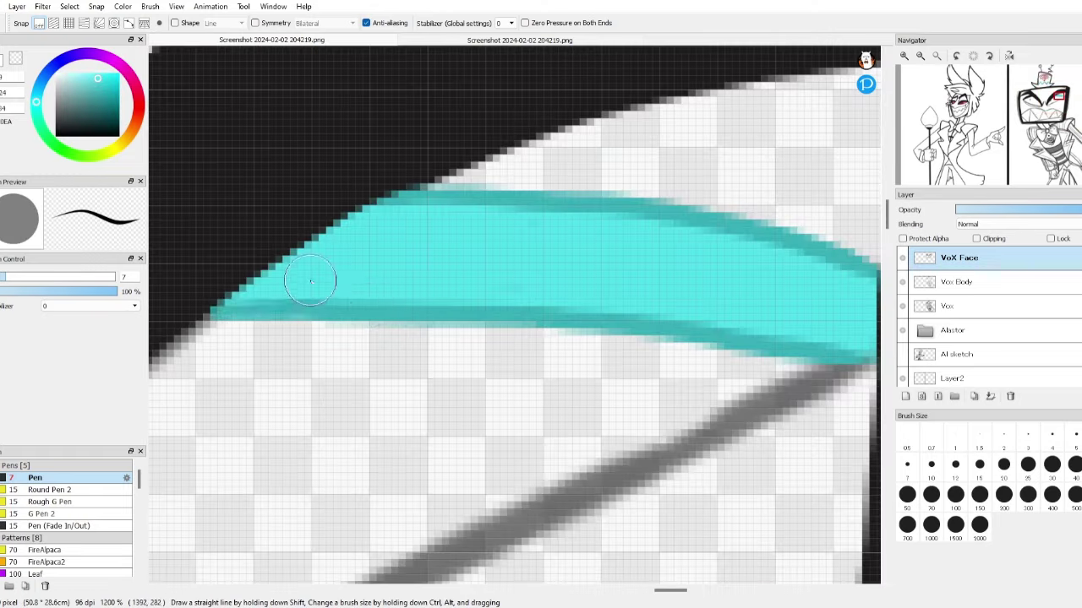
mouse_move(307, 282)
mouse_down()
mouse_move(495, 316)
mouse_move(625, 313)
mouse_up()
scroll(390, 308, up, 1)
mouse_move(391, 308)
mouse_down()
mouse_move(580, 350)
mouse_move(524, 245)
mouse_move(347, 211)
mouse_up()
scroll(347, 211, left, 5)
drag(541, 211, 622, 219)
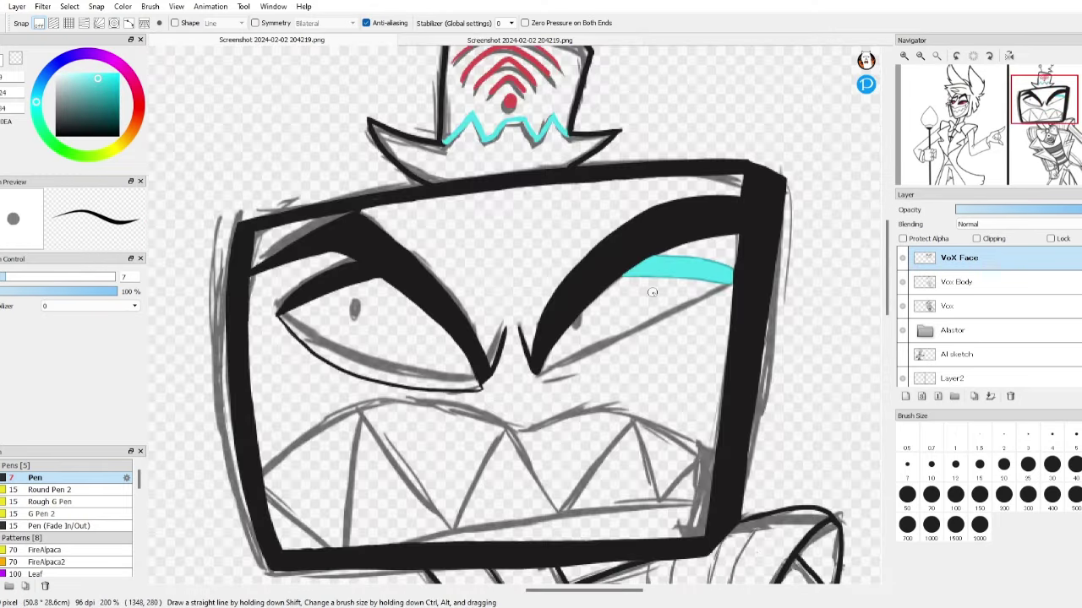
- Ink the right-hand eye's lower lid and inner corner in dark cyan and fill the band with bright cyan
scroll(652, 293, up, 2)
mouse_move(409, 350)
mouse_down()
mouse_move(627, 260)
mouse_move(786, 157)
mouse_up()
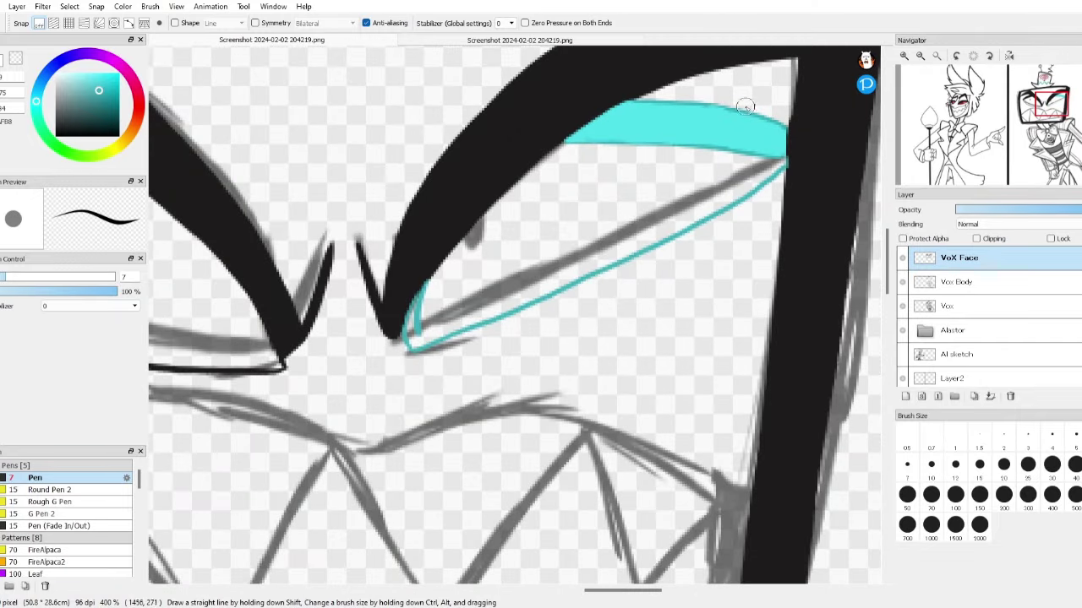
drag(422, 330, 624, 236)
click(624, 241)
scroll(400, 296, up, 3)
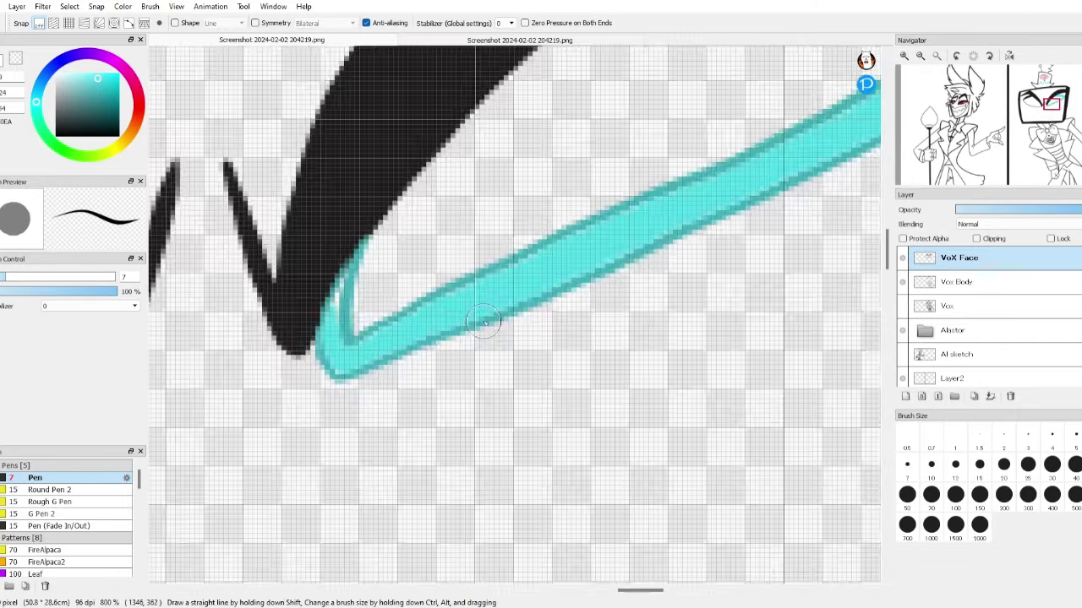
scroll(401, 296, up, 1)
scroll(406, 423, down, 2)
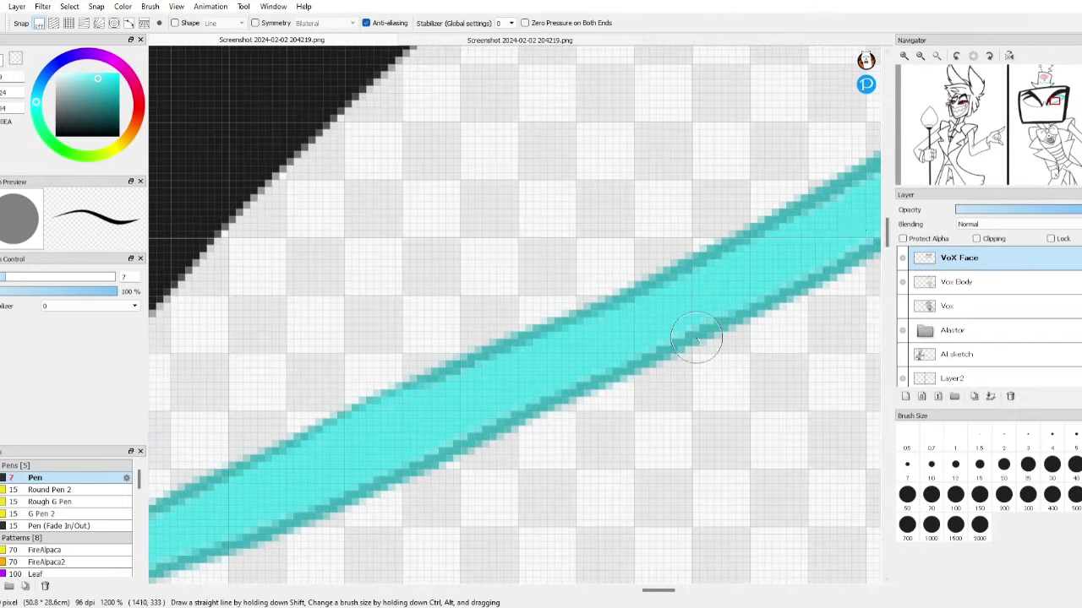
scroll(507, 473, up, 2)
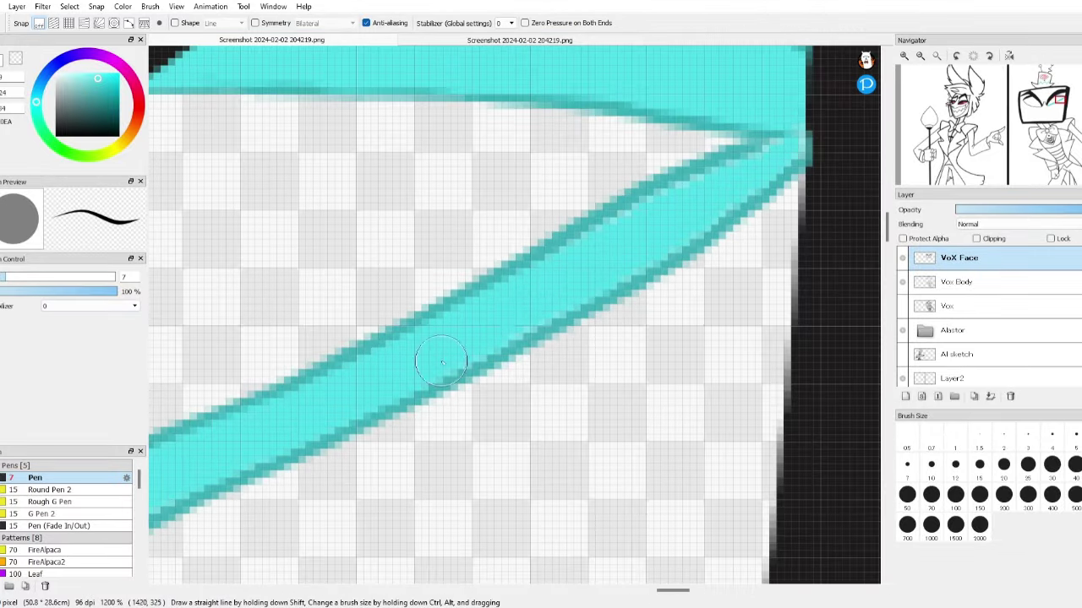
scroll(845, 254, up, 2)
scroll(828, 321, down, 3)
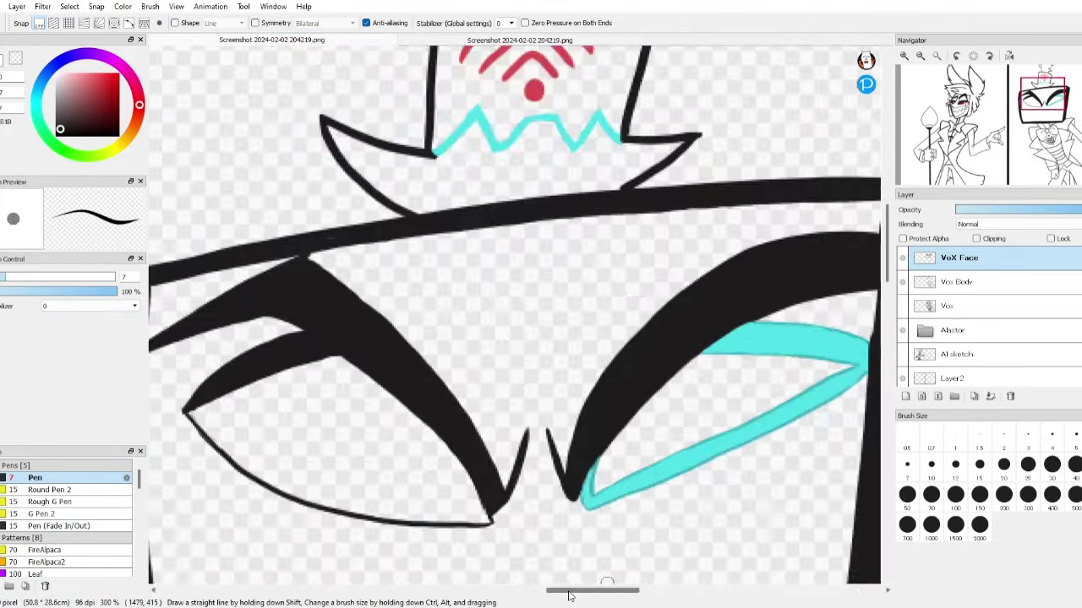
- Thicken the left-hand eye's lower lid in black, comparing the shape with the coloured reference
click(524, 40)
click(271, 39)
scroll(338, 338, up, 1)
mouse_move(568, 465)
mouse_down()
mouse_move(457, 454)
mouse_move(252, 393)
mouse_move(177, 337)
mouse_move(230, 387)
mouse_move(336, 442)
mouse_up()
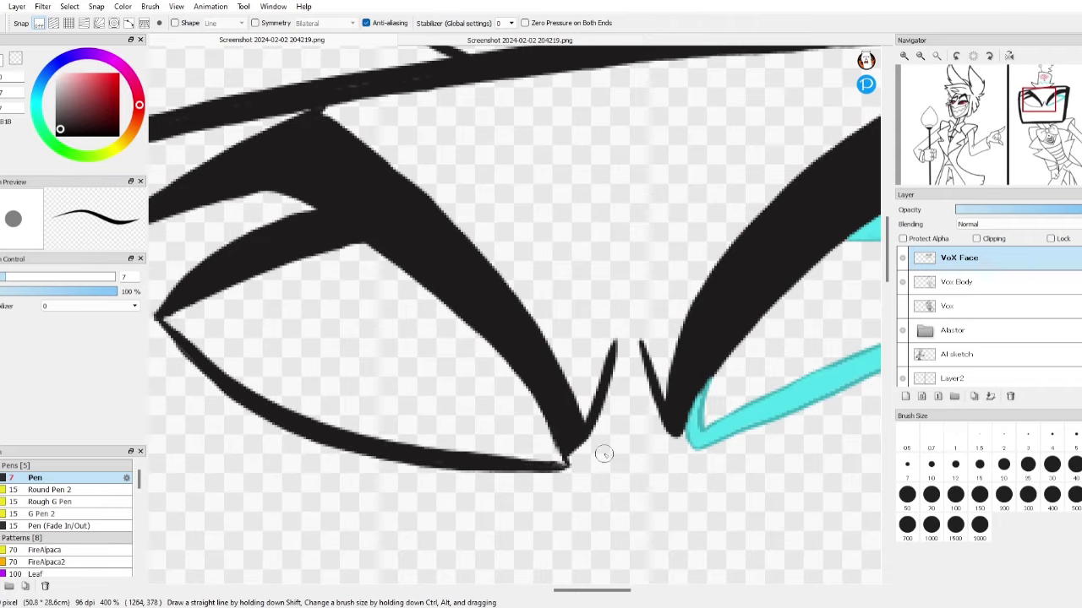
scroll(603, 455, down, 3)
scroll(507, 338, right, 1)
click(524, 39)
click(271, 40)
- Ink a short crease under each eye, black under the left-hand one and cyan under the right-hand one, checking the reference
scroll(541, 210, up, 4)
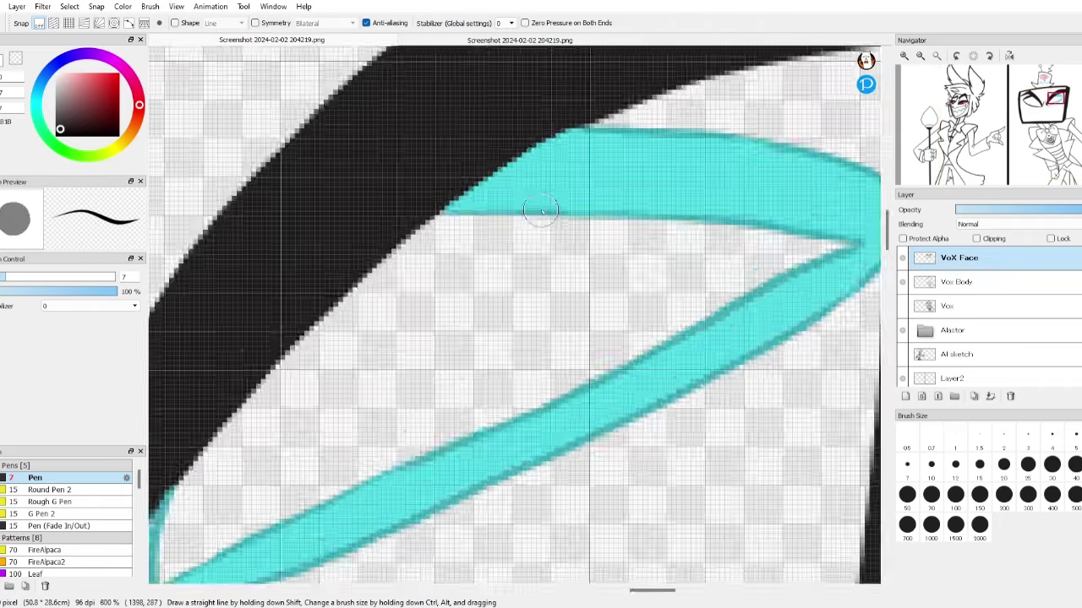
scroll(541, 210, down, 4)
scroll(442, 442, up, 3)
click(506, 40)
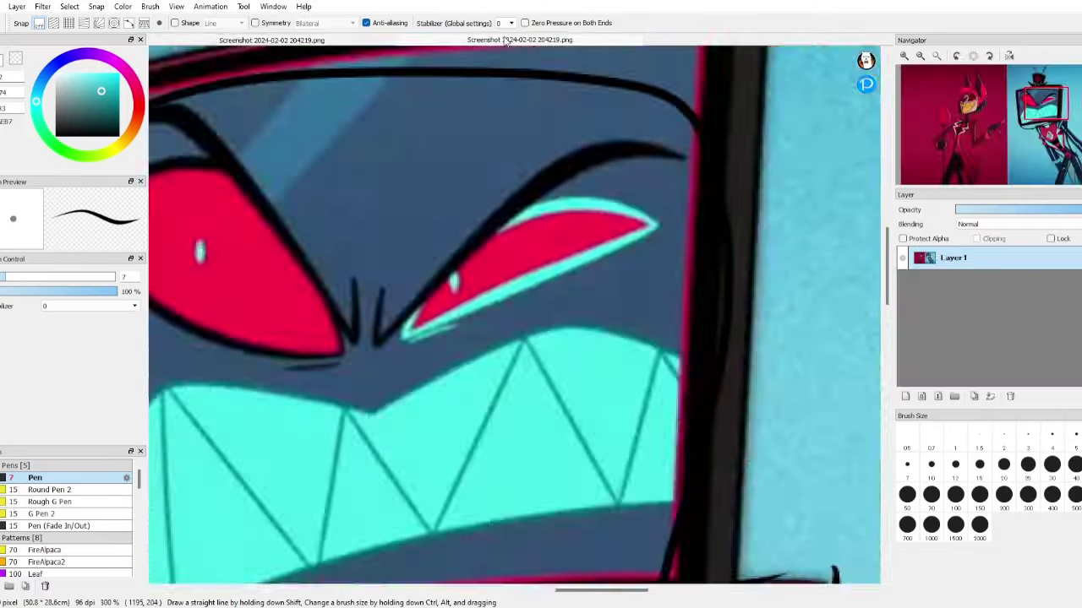
click(271, 40)
scroll(733, 414, down, 4)
scroll(733, 414, up, 3)
scroll(732, 414, down, 2)
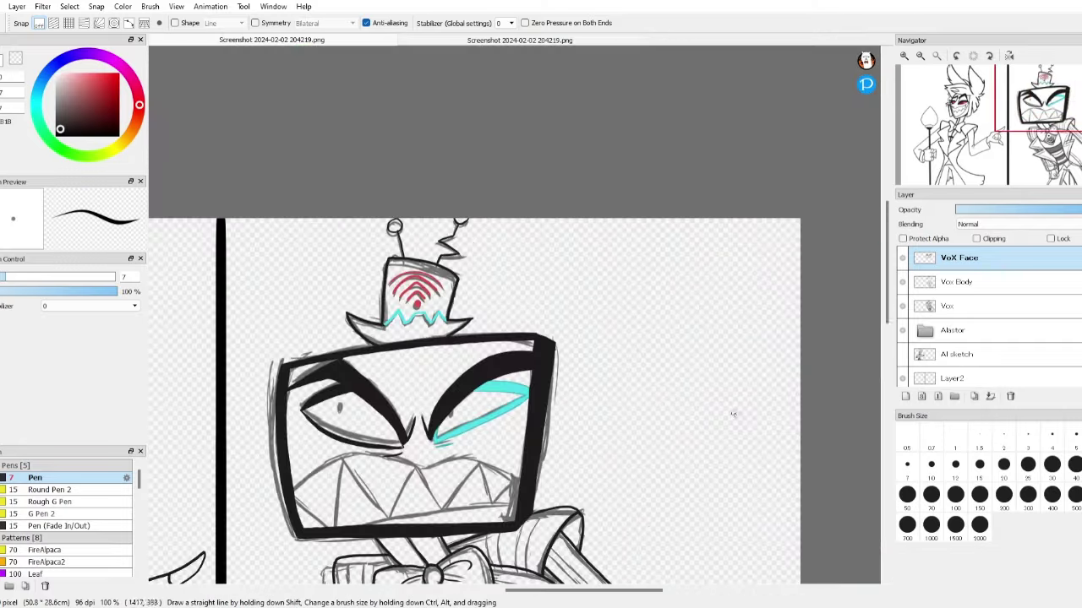
scroll(733, 414, up, 2)
- After checking the reference, shift the Vox sketch layer about 6 px right and 8 px down
click(506, 40)
click(271, 40)
scroll(546, 218, down, 1)
key(v)
click(547, 218)
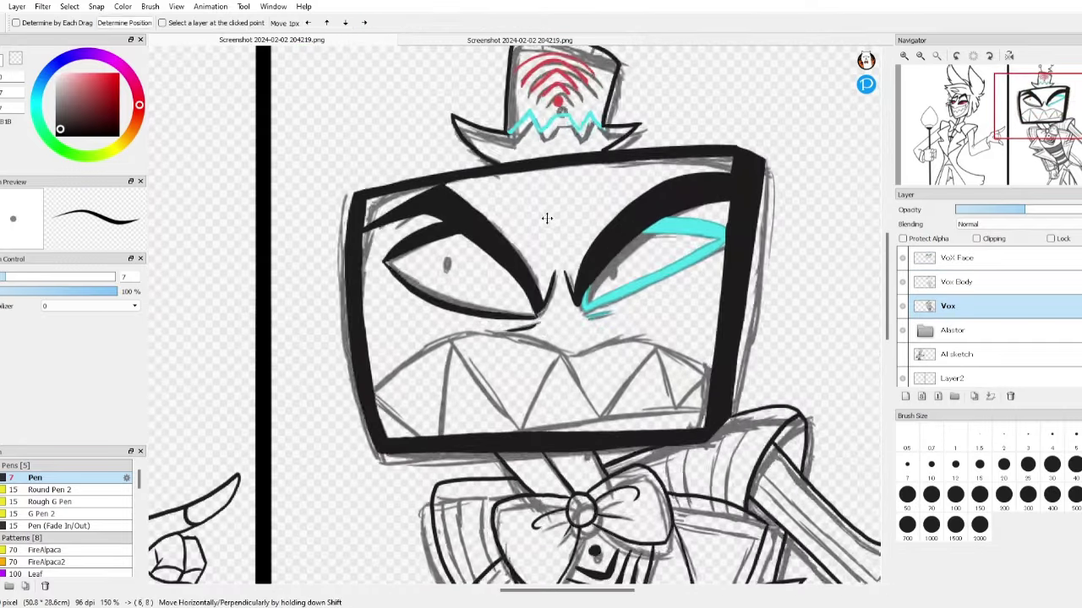
- Ink the wavy upper and curved lower mouth lines in dark cyan on the VoX Face layer
key(b)
scroll(668, 271, up, 2)
click(959, 258)
mouse_move(629, 591)
mouse_down()
mouse_move(593, 595)
mouse_move(613, 594)
mouse_up()
mouse_move(152, 365)
mouse_down()
mouse_move(388, 259)
mouse_move(546, 288)
mouse_move(611, 262)
mouse_move(837, 277)
mouse_up()
mouse_move(216, 467)
mouse_down()
mouse_move(380, 427)
mouse_move(830, 365)
mouse_up()
scroll(446, 365, down, 2)
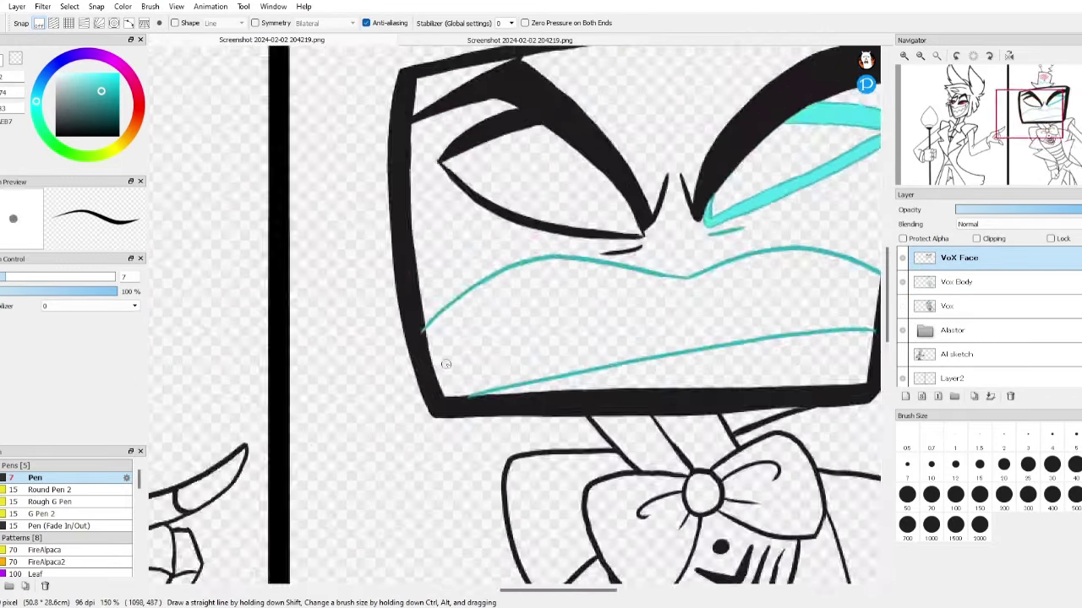
- Compare the line art of both characters with the coloured reference picture
scroll(446, 364, up, 2)
alt+click(474, 420)
scroll(572, 603, right, 5)
scroll(665, 309, down, 3)
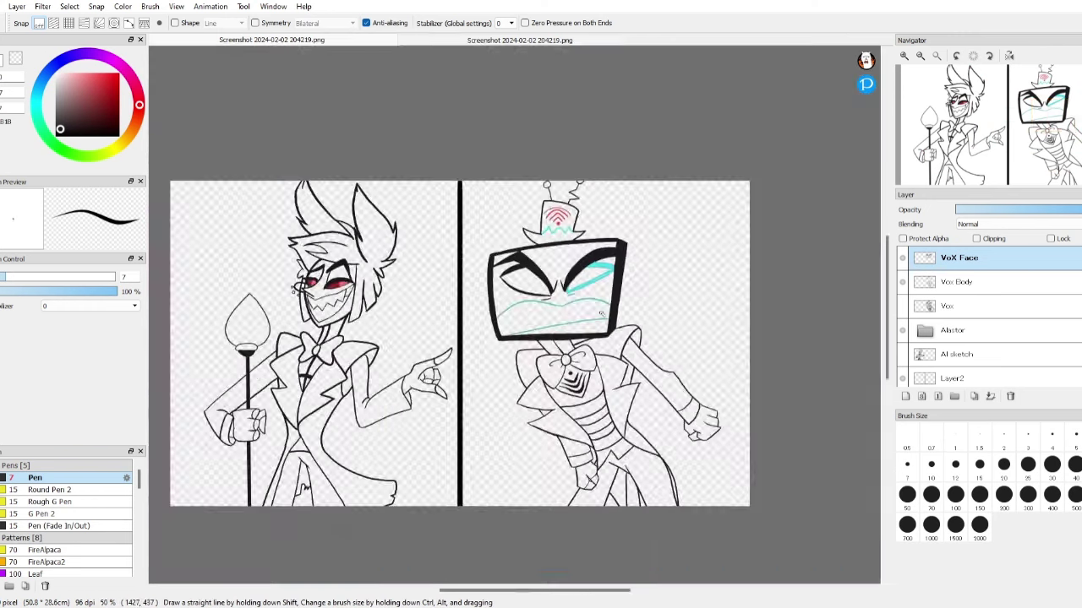
click(520, 40)
click(304, 40)
click(520, 40)
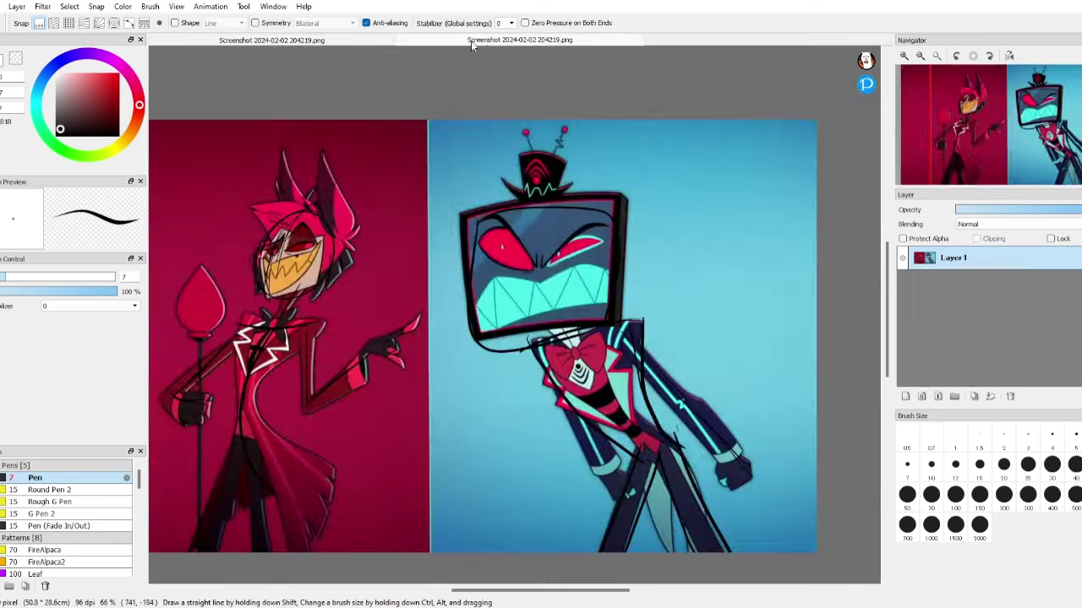
click(272, 40)
- Line the inside edge of the TV head's black frame with a thin red border
scroll(415, 336, up, 3)
scroll(316, 327, up, 1)
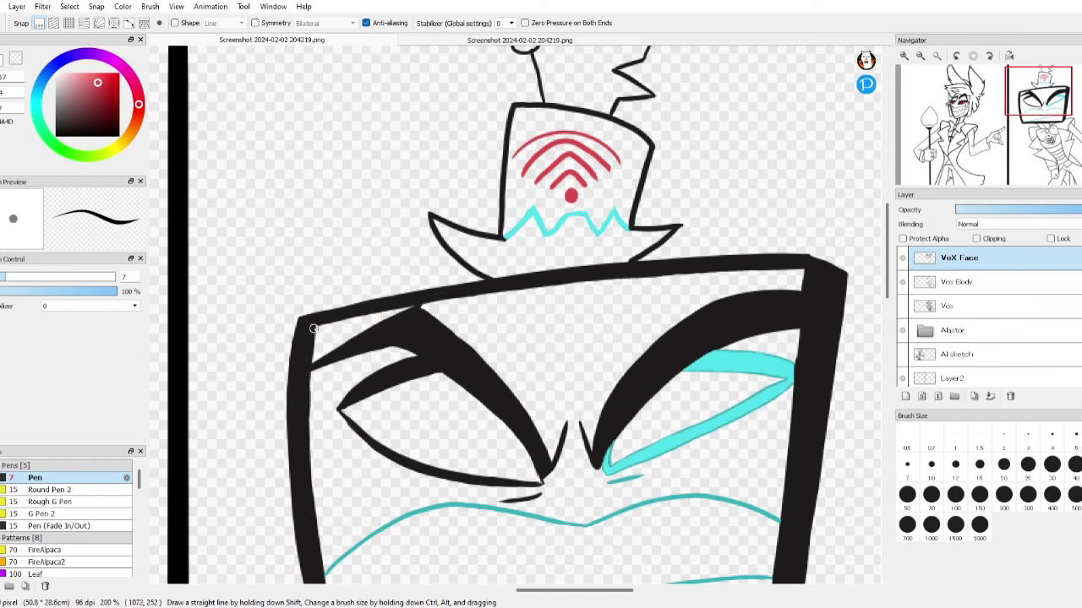
drag(701, 273, 805, 268)
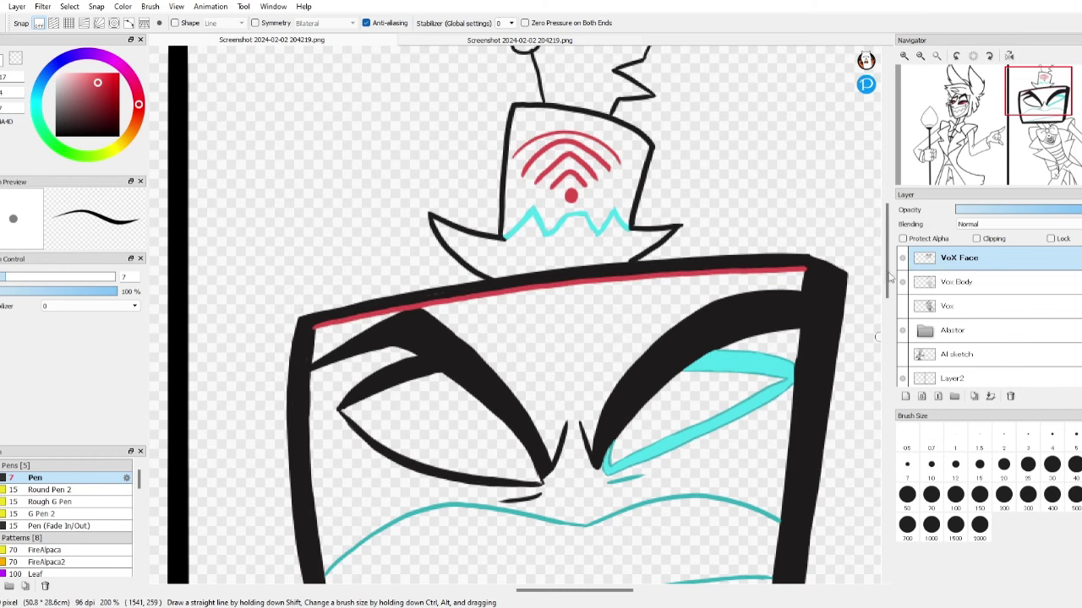
scroll(313, 161, down, 4)
drag(313, 159, 310, 207)
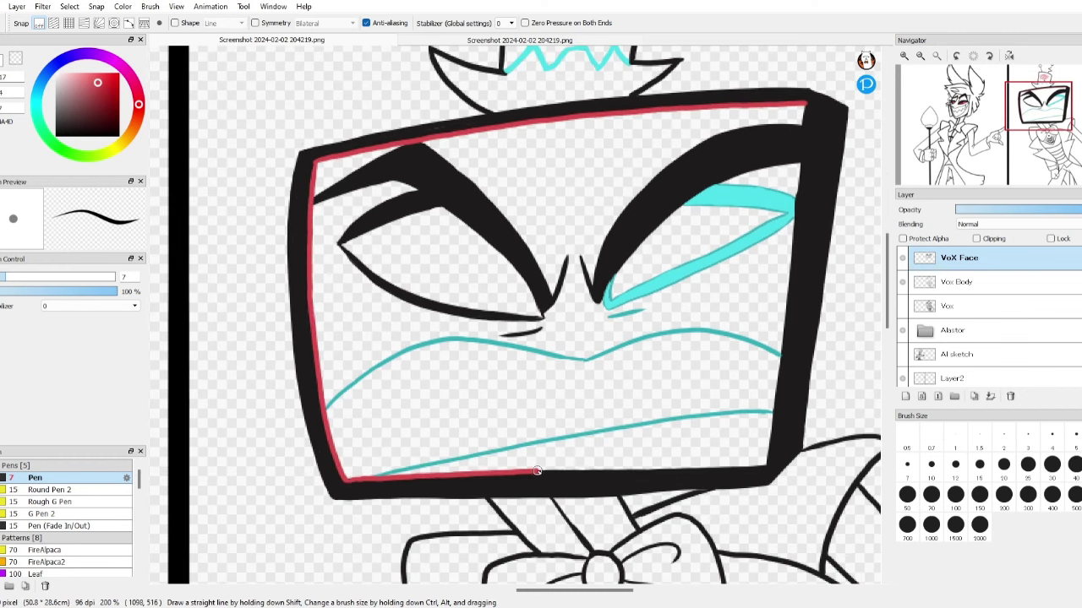
- Fill the inside of Vox's eyes with red on the Vox eyes layer
drag(473, 355, 609, 271)
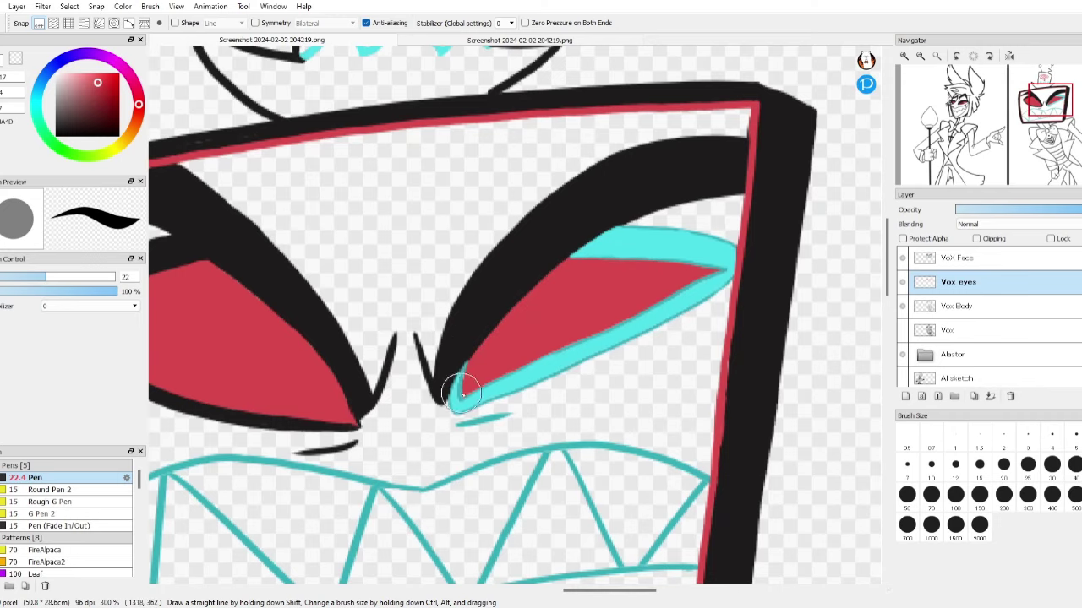
scroll(462, 394, down, 5)
scroll(616, 229, up, 4)
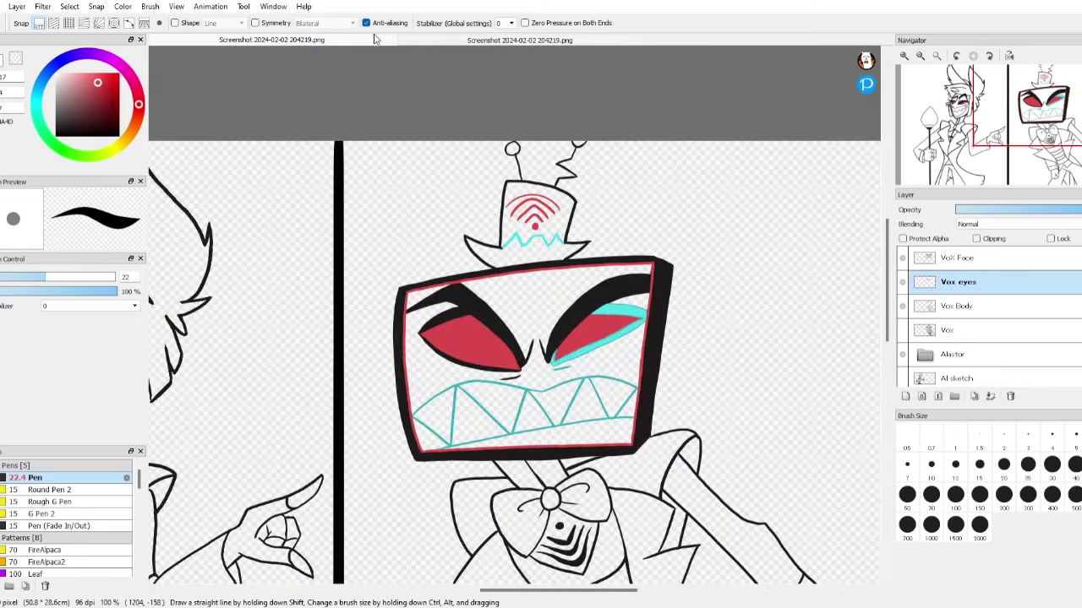
- Draw the right-hand eye's pupil against the brow in cyan with a 3.6 px pen and fill it
click(351, 41)
click(350, 42)
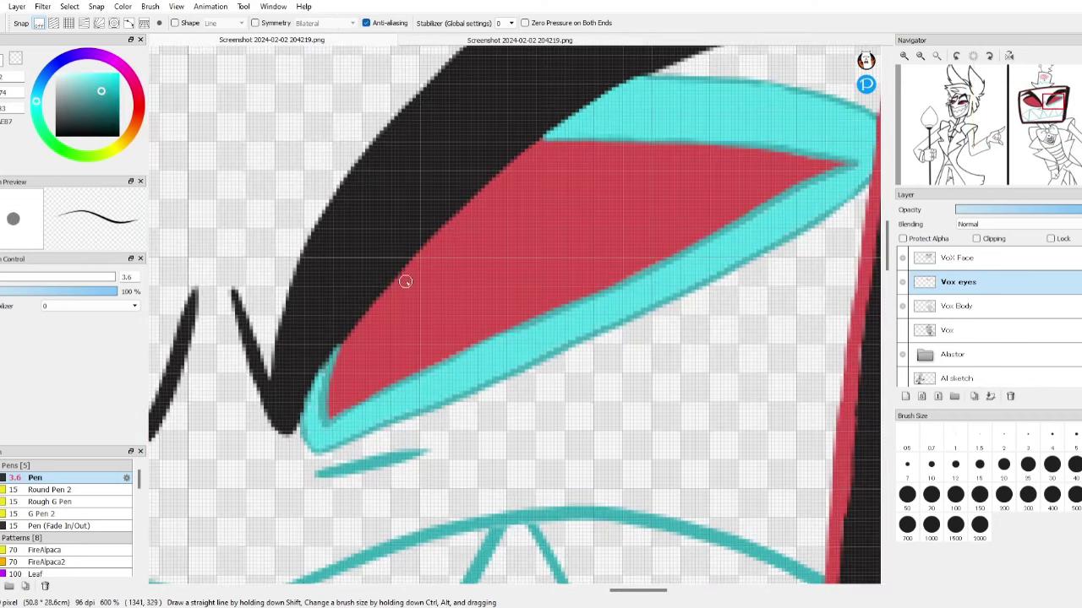
scroll(447, 306, down, 5)
scroll(447, 306, up, 6)
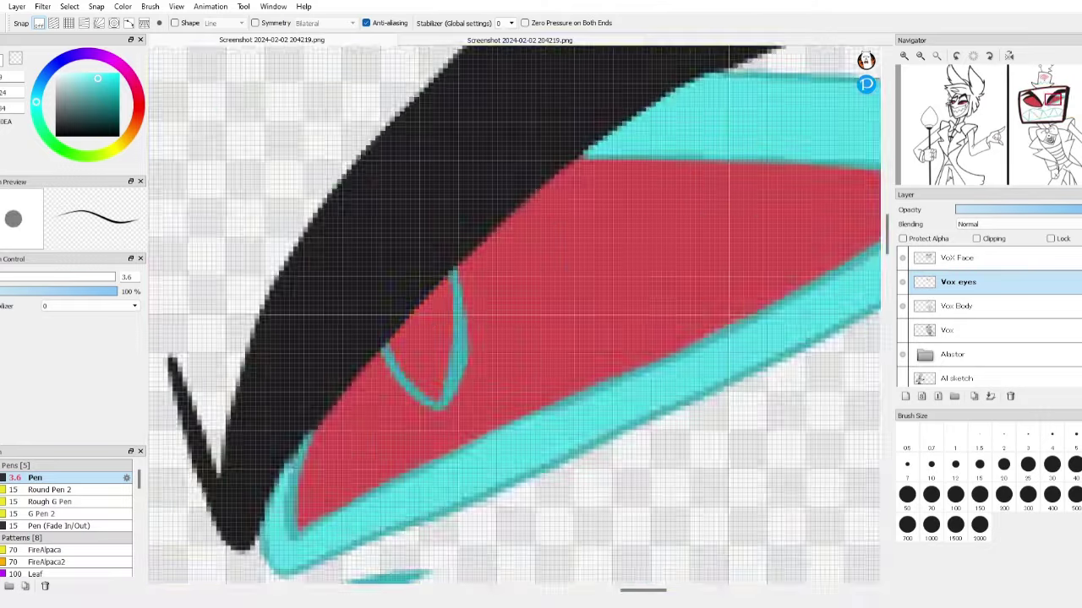
drag(423, 363, 448, 304)
scroll(408, 374, down, 5)
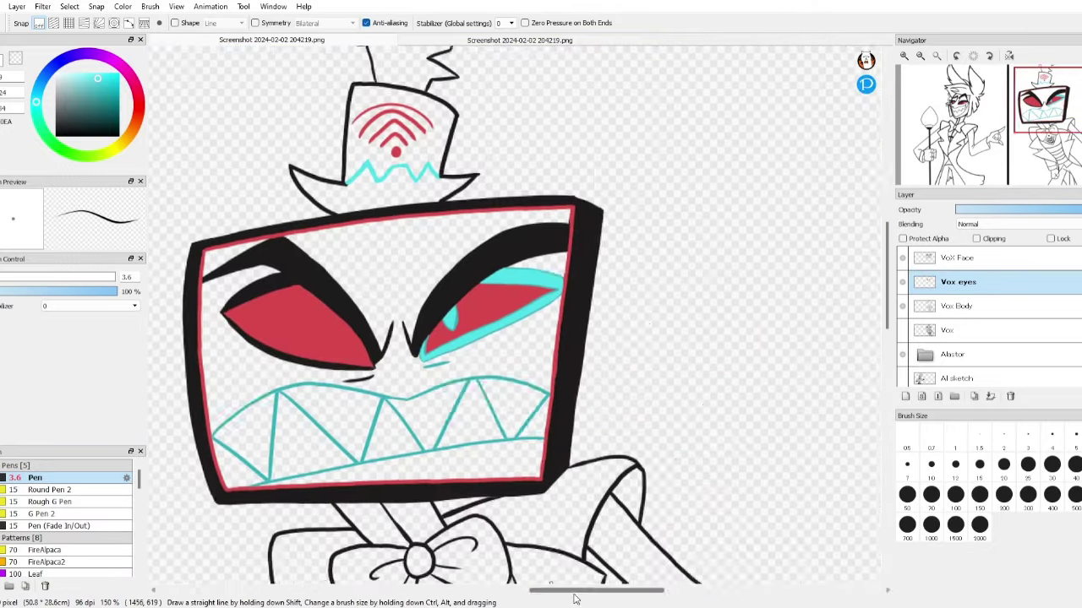
- After checking the reference, outline a narrow oval pupil in the left-hand eye and fill it with cyan
click(519, 39)
click(272, 40)
scroll(431, 290, up, 5)
drag(431, 290, 483, 406)
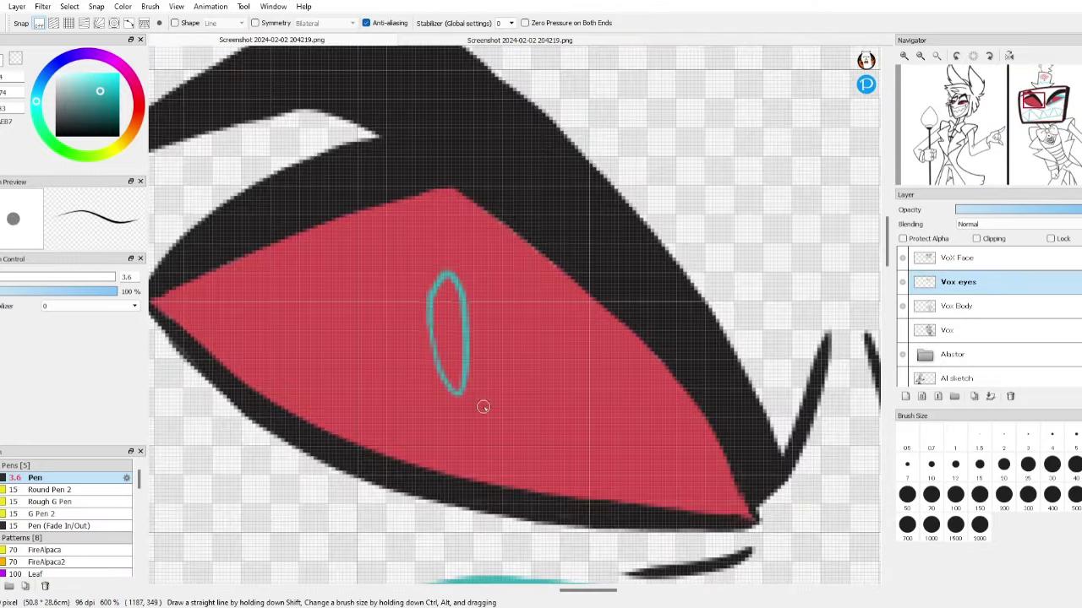
scroll(482, 405, up, 2)
key(g)
click(482, 397)
key(b)
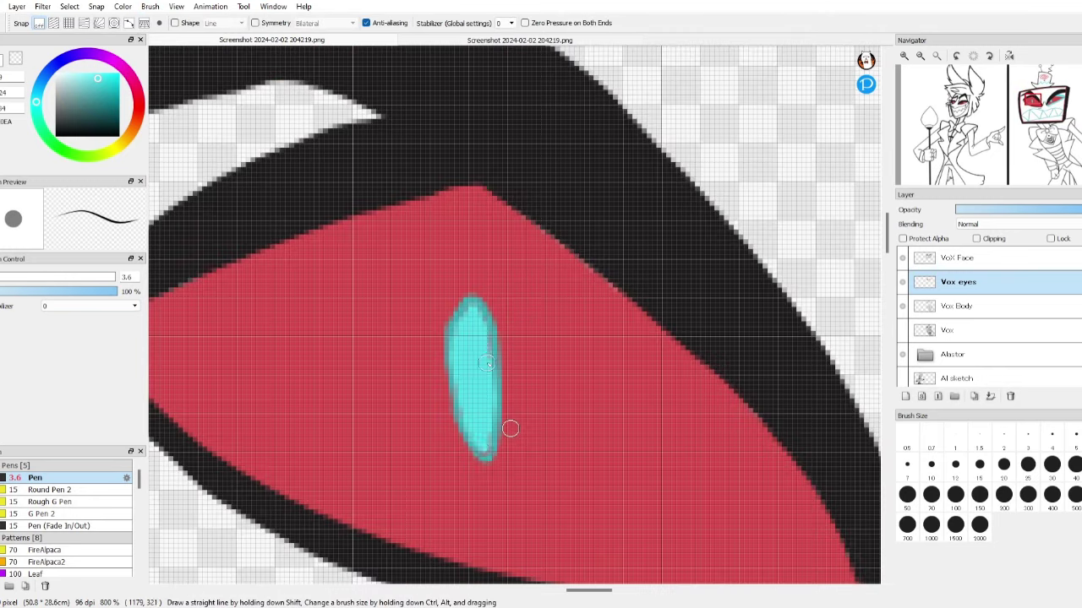
- Select the areas between Vox's teeth lines on the VoX Face layer and fill the mouth with bright cyan
scroll(502, 380, down, 6)
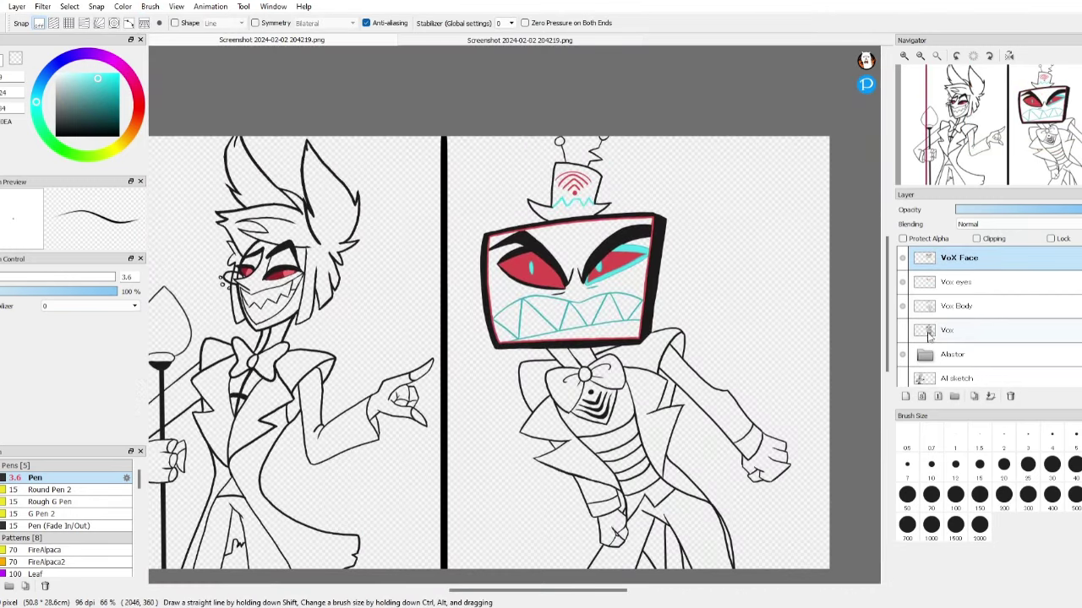
scroll(566, 286, up, 3)
key(w)
click(508, 372)
key(b)
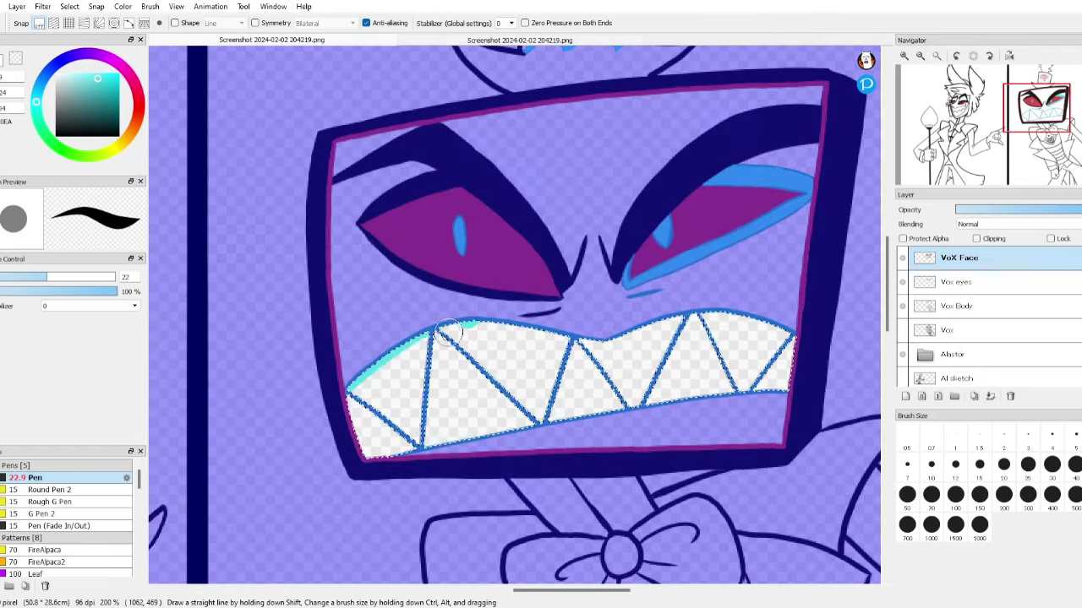
mouse_move(448, 332)
mouse_down()
mouse_move(741, 311)
mouse_move(812, 344)
mouse_up()
key(ctrl+d)
scroll(517, 418, up, 1)
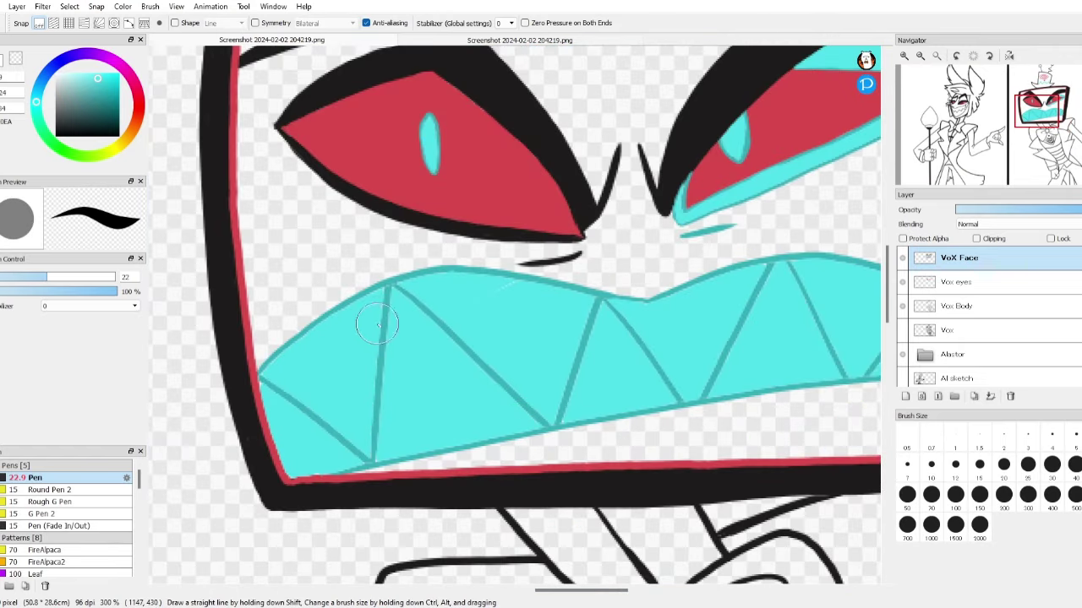
scroll(534, 334, up, 2)
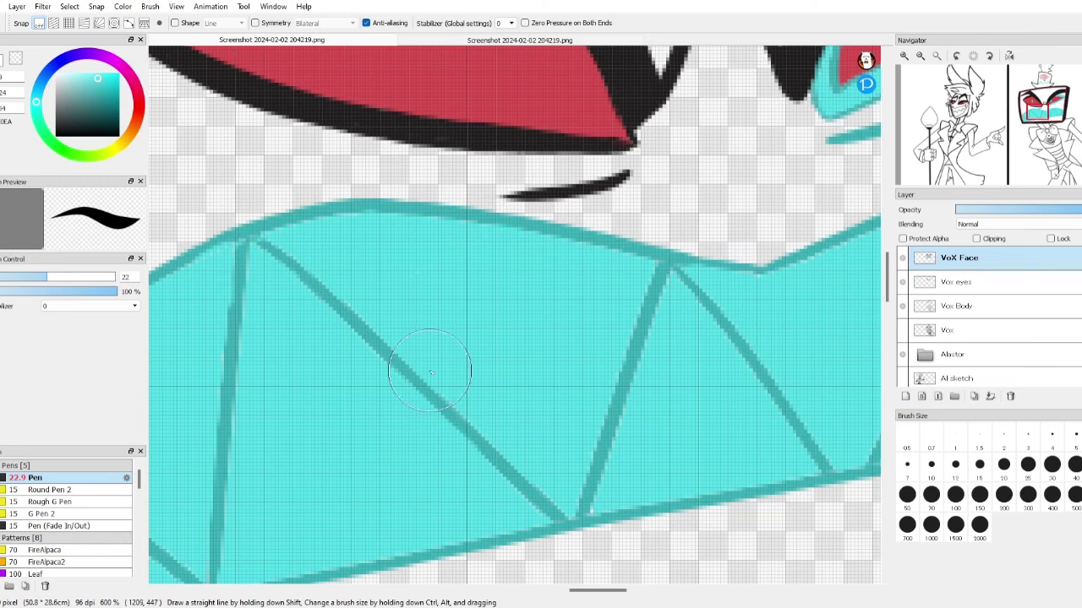
scroll(642, 220, right, 3)
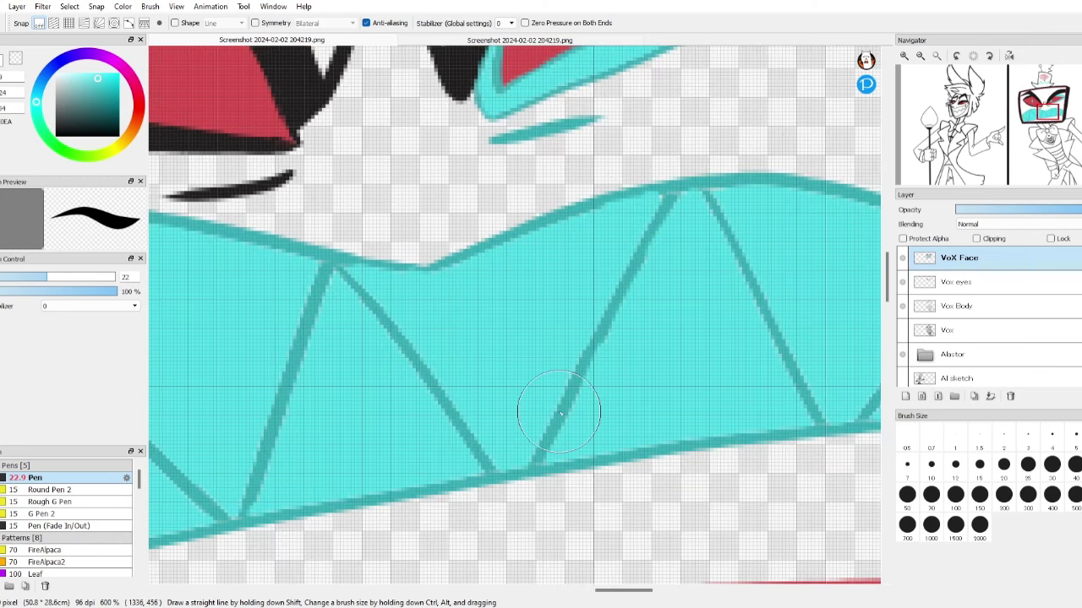
scroll(591, 458, right, 3)
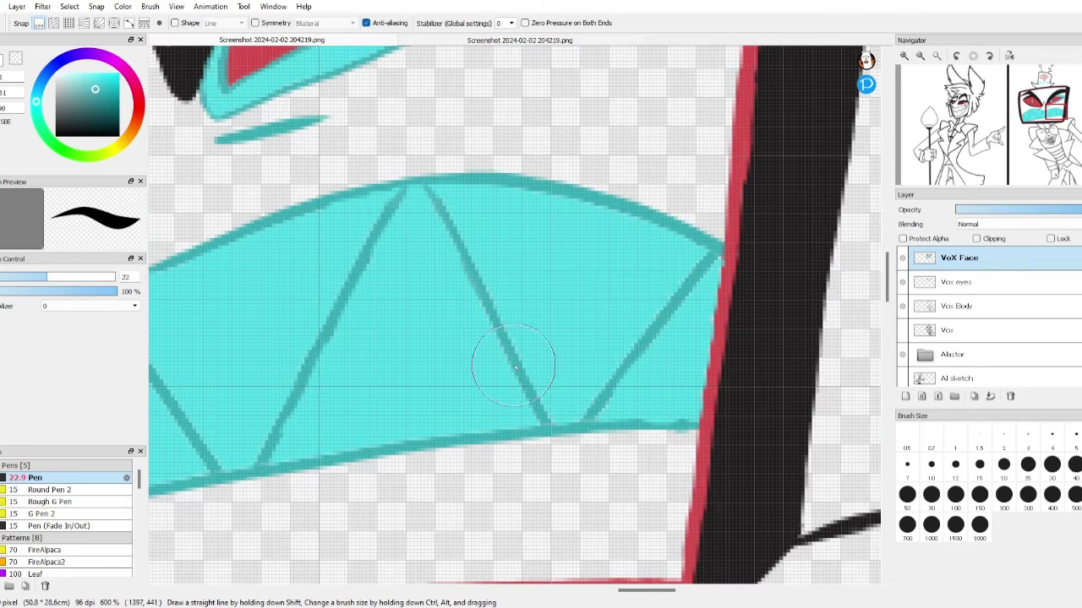
- Group the Vox layers in a folder named Vox and add a layer named Colors below Vox Body
scroll(625, 422, down, 8)
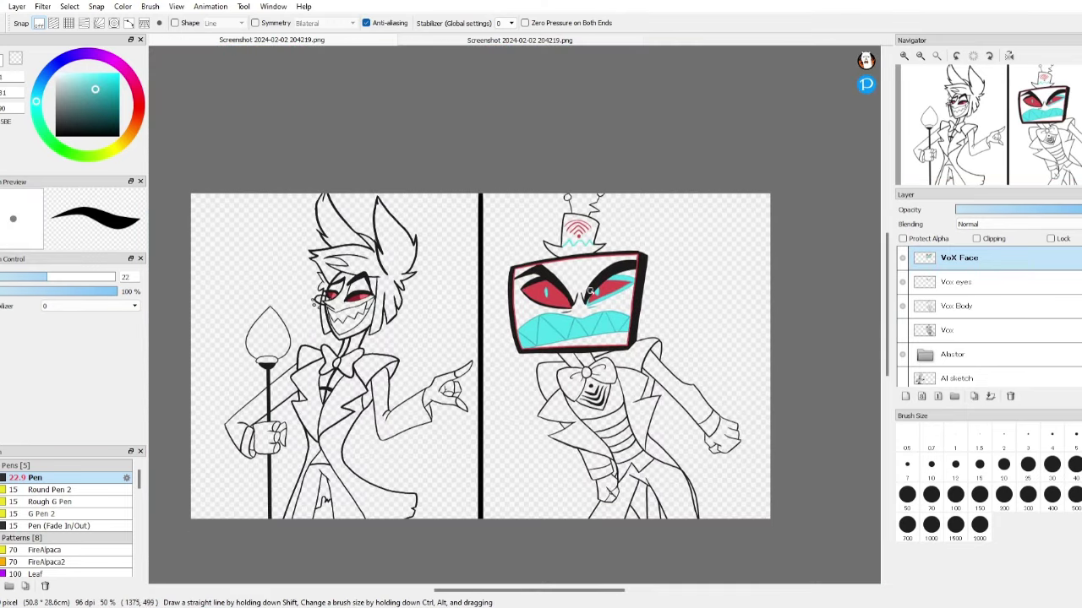
click(954, 396)
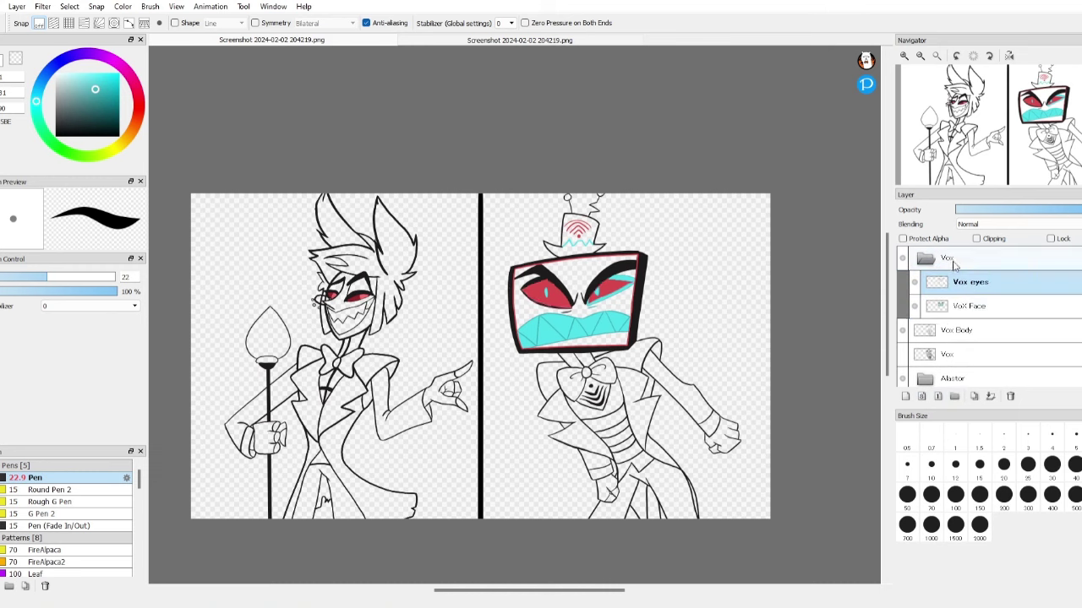
drag(963, 306, 911, 355)
click(906, 395)
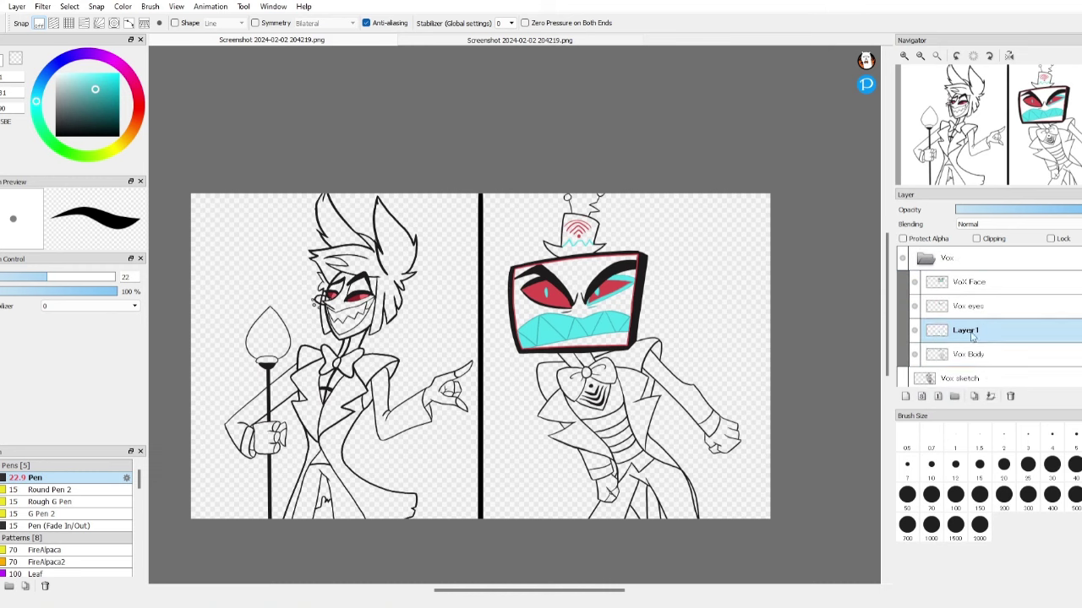
drag(972, 339, 983, 372)
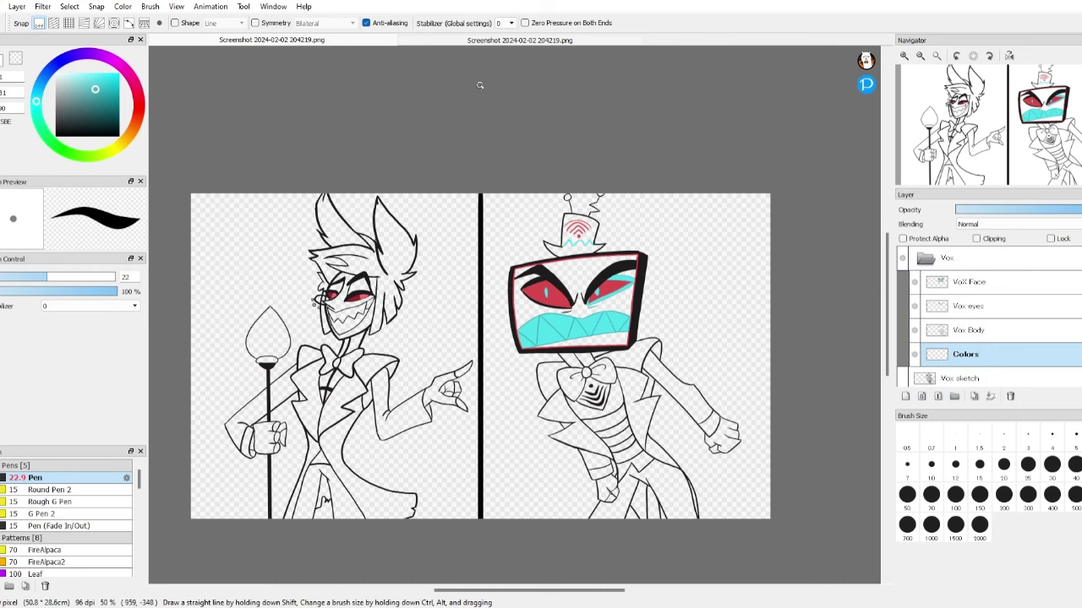
- Fill the TV screen behind Vox's face with muted teal on the Colors layer and add lighter diagonal glare bands
scroll(583, 304, up, 5)
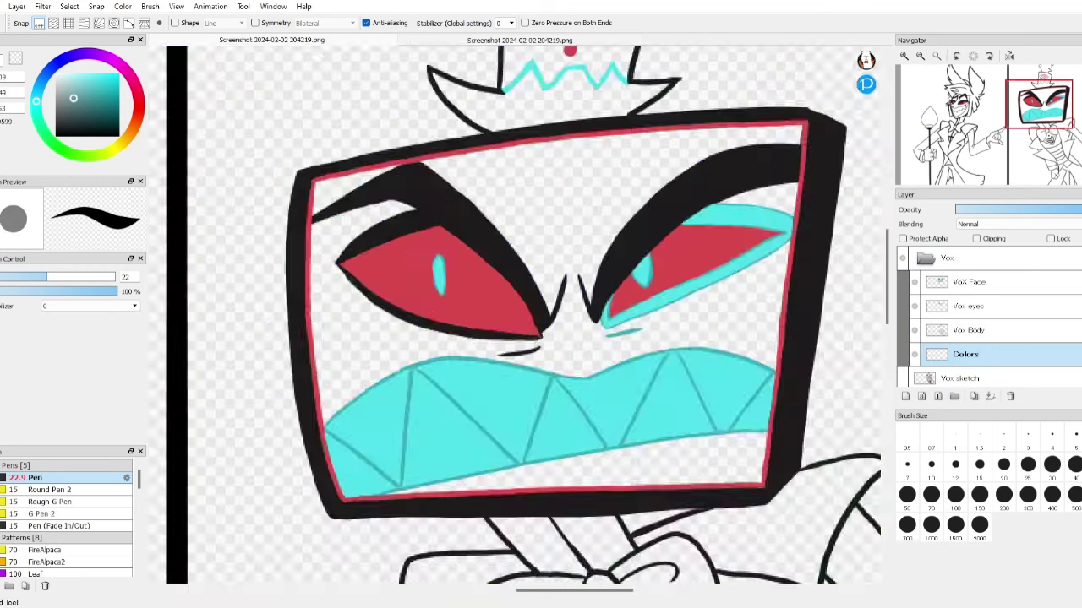
key(w)
click(784, 199)
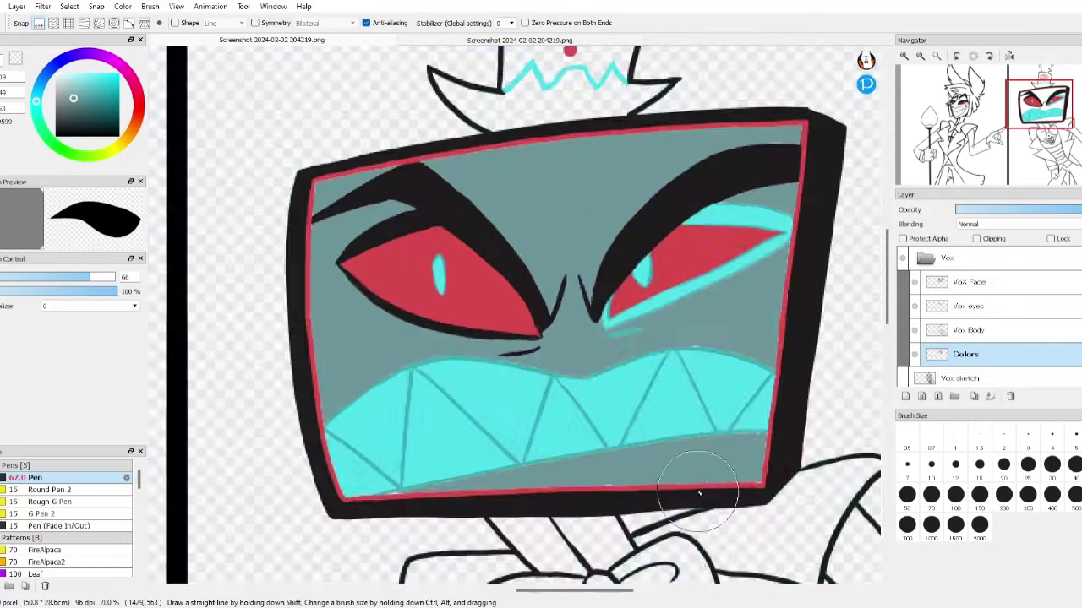
scroll(503, 42, down, 3)
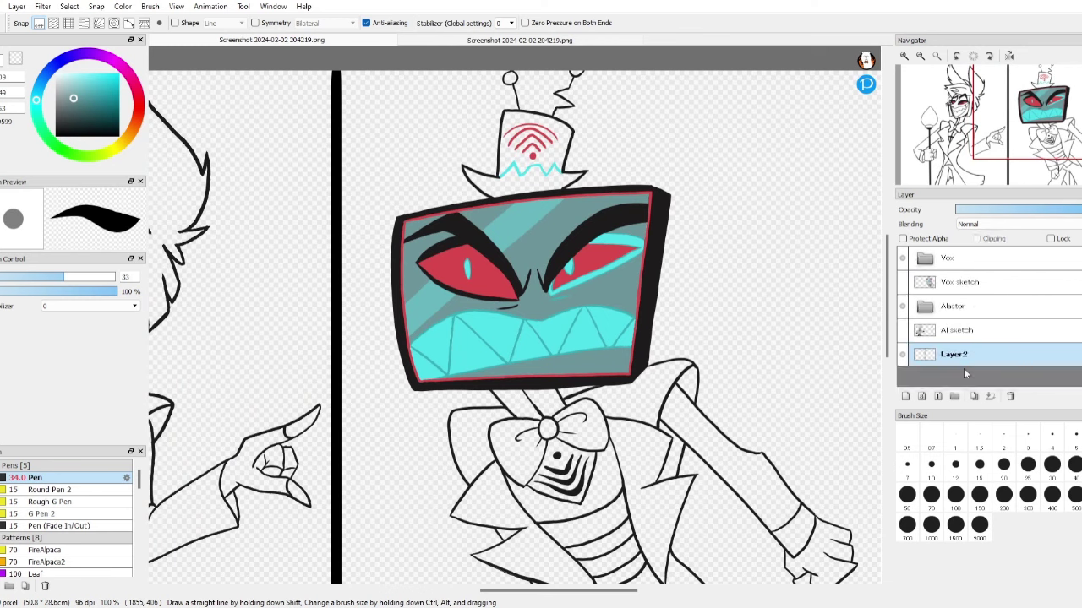
- On a new layer beneath everything, fill the right half with pale teal and add a dark teal circular gradient in its lower-left corner
key(ctrl+shift+n)
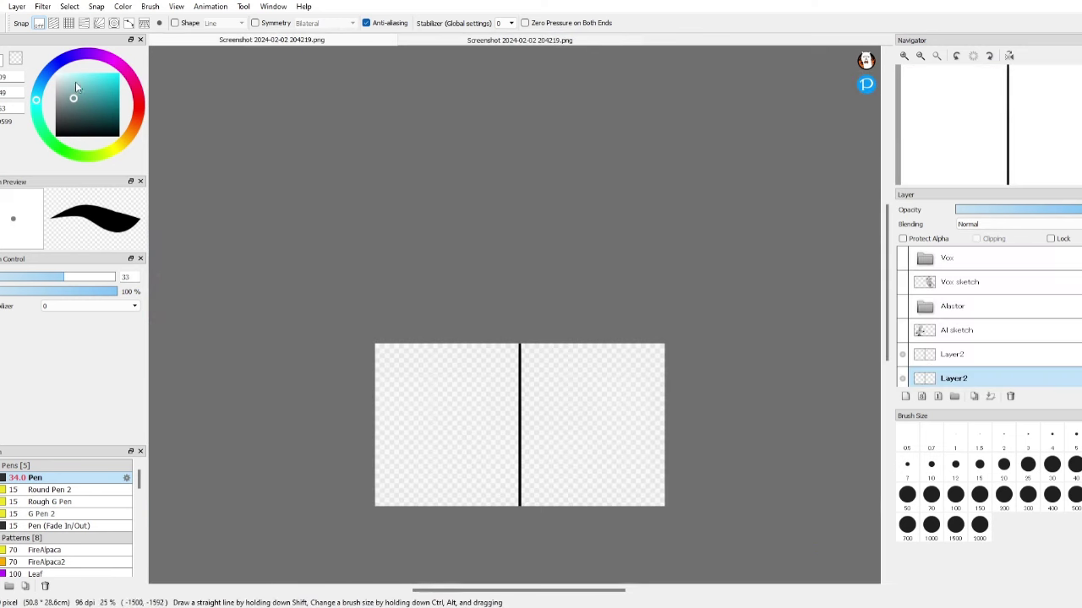
click(661, 478)
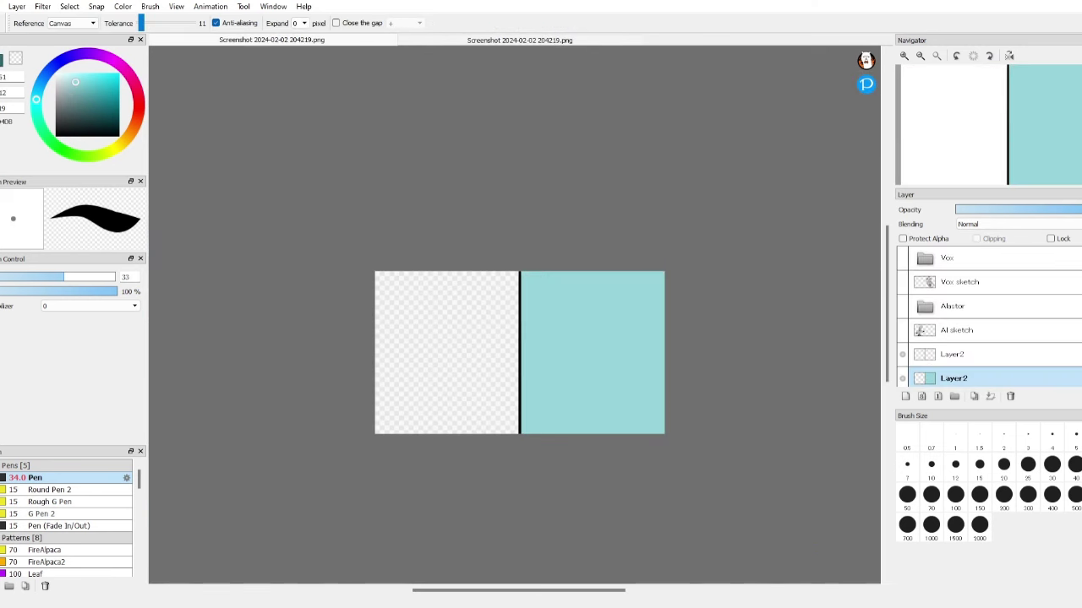
key(g)
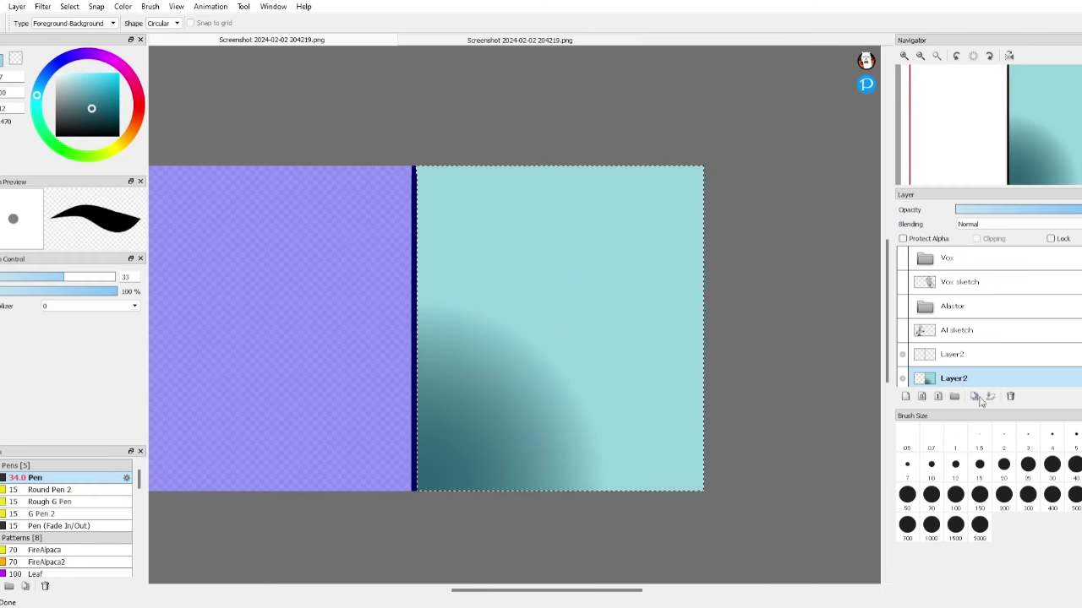
key(ctrl+shift+n)
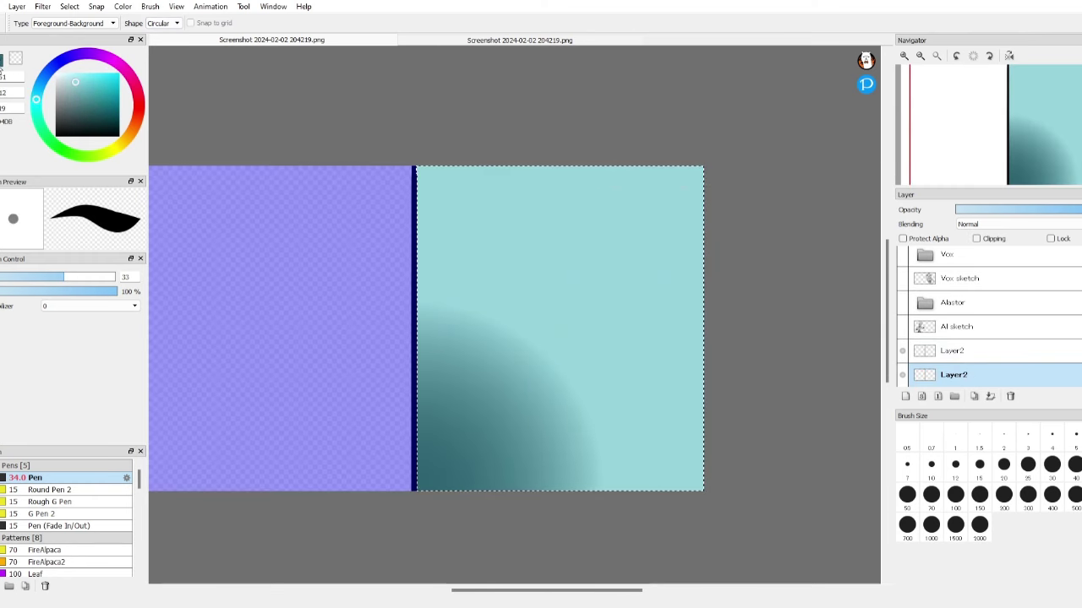
click(74, 82)
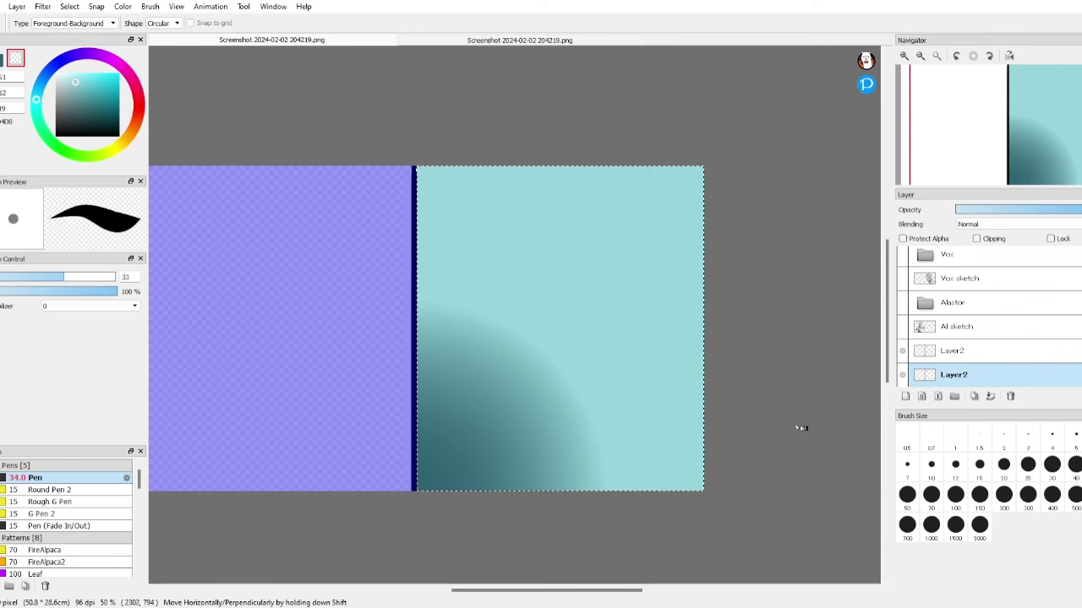
- Shade the corners of the teal half with dark teal using a 150 px AirBrush, and blend their edges with mid-teal strokes
scroll(62, 501, down, 3)
scroll(61, 501, up, 1)
click(51, 480)
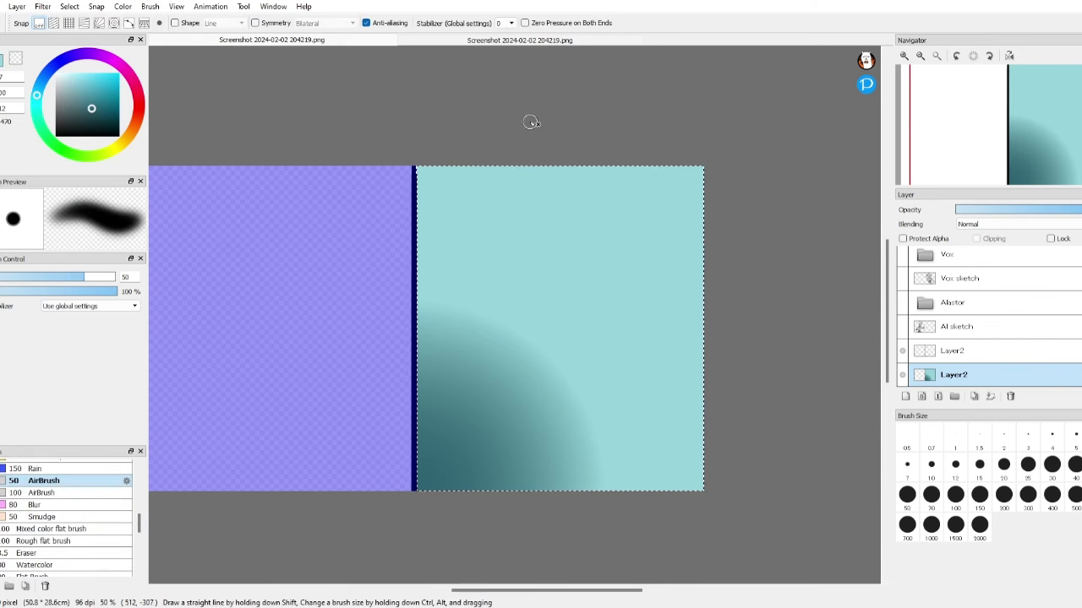
mouse_move(618, 156)
mouse_down()
mouse_move(701, 160)
mouse_move(782, 375)
mouse_up()
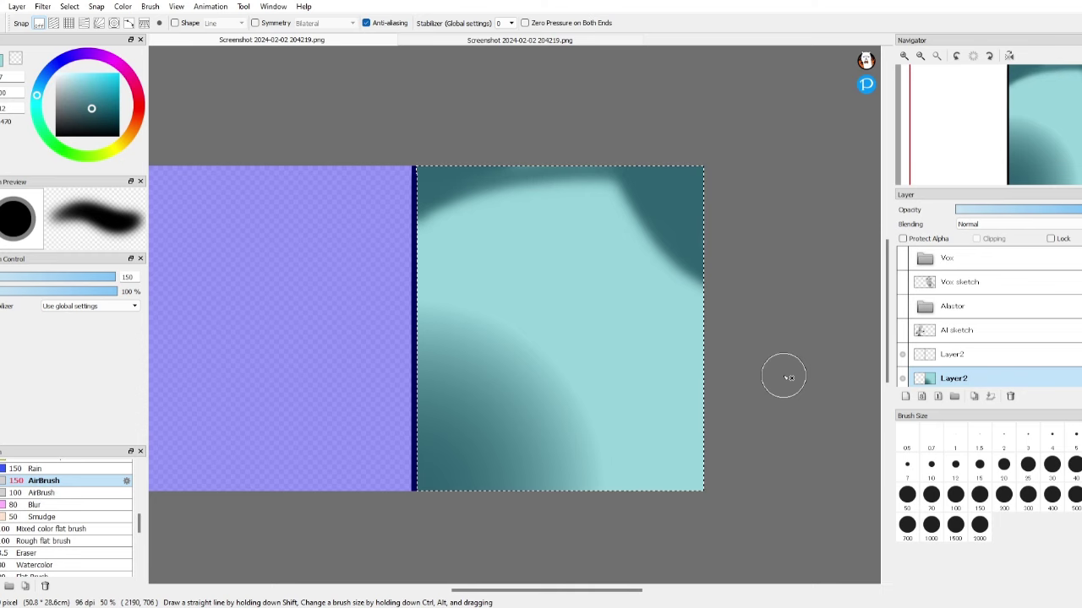
mouse_move(507, 448)
mouse_down()
mouse_move(442, 410)
mouse_move(507, 389)
mouse_up()
click(688, 473)
mouse_move(688, 473)
mouse_down()
mouse_move(699, 423)
mouse_move(601, 515)
mouse_move(699, 442)
mouse_up()
alt+click(616, 177)
drag(616, 177, 557, 193)
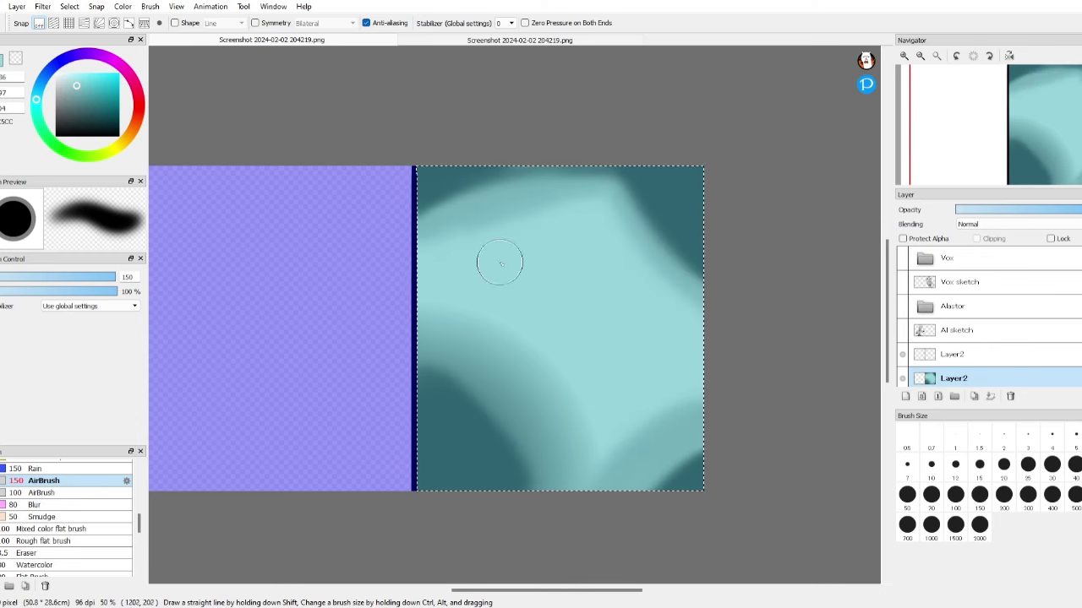
- Check the reference, step back through the recent background strokes and soften the shading of the teal half
click(519, 40)
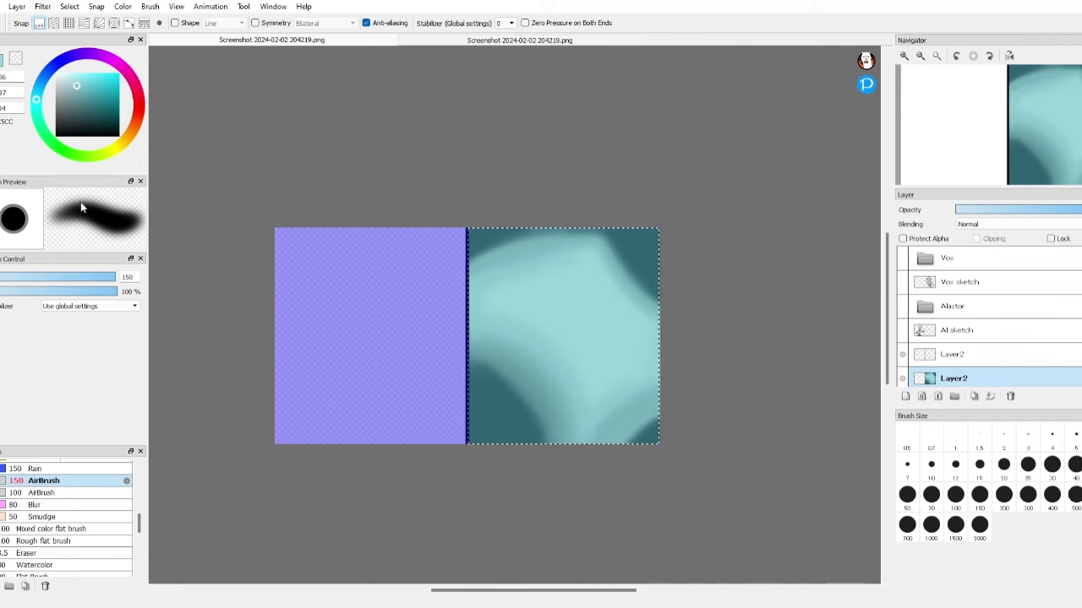
key(ctrl+z)
key(ctrl+y)
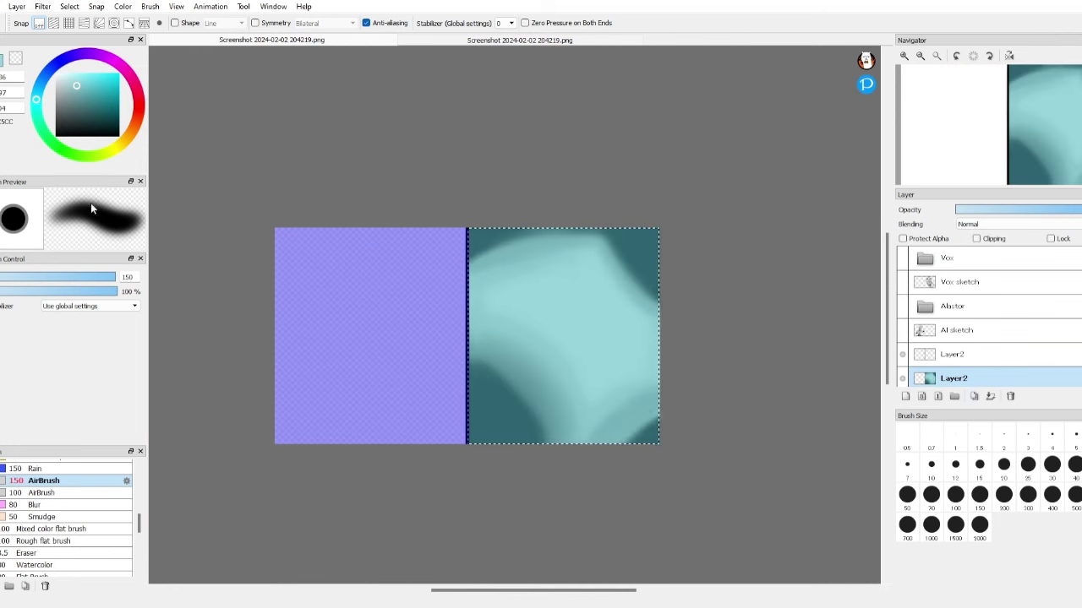
key(ctrl+z)
key(ctrl+z)
key(ctrl+z)
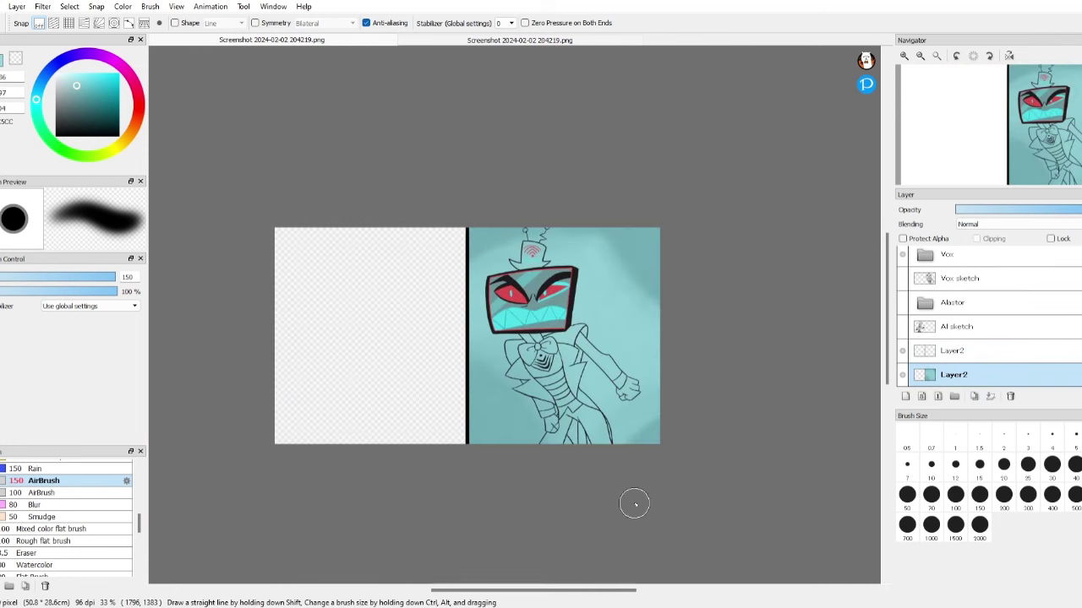
- After checking the reference, fill the left half behind Alastor with red and shade its corners dark red with a 150 px AirBrush
click(503, 41)
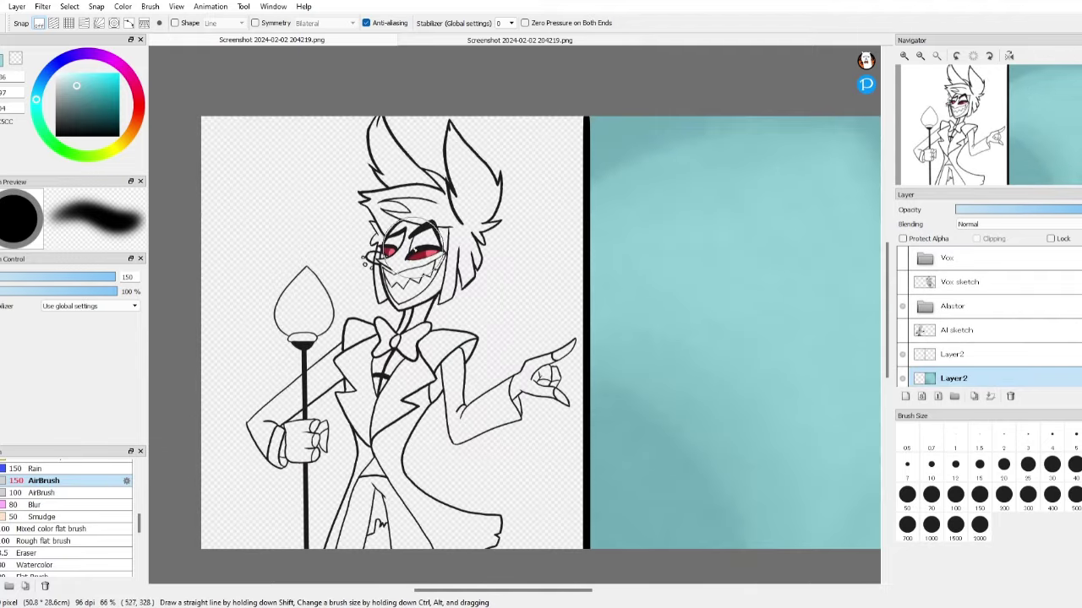
key(ctrl+z)
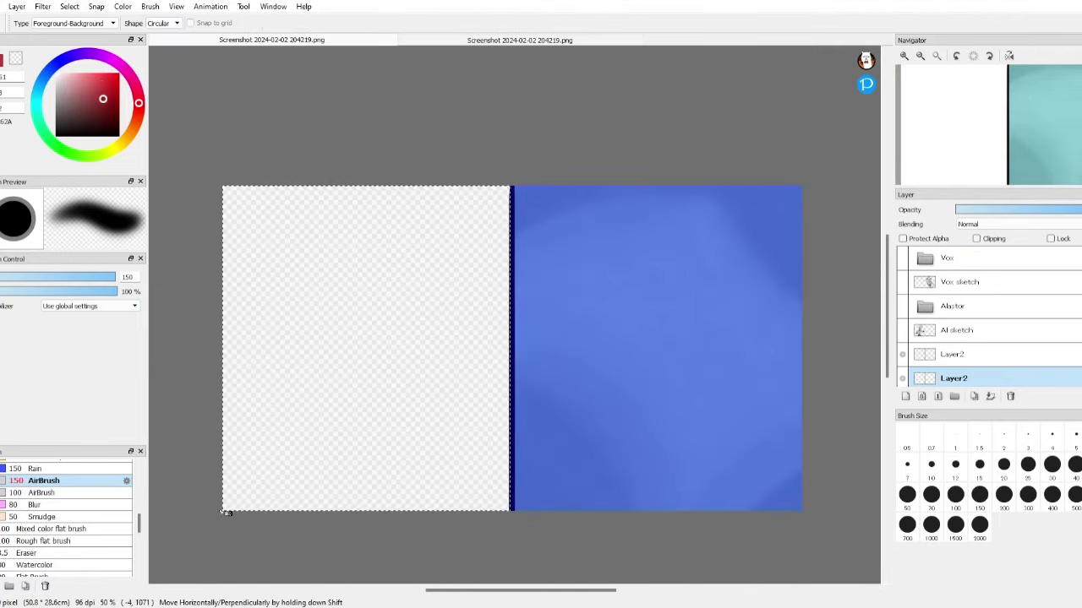
drag(228, 507, 507, 190)
key(b)
mouse_move(218, 180)
mouse_down()
mouse_move(205, 241)
mouse_move(326, 228)
mouse_move(513, 268)
mouse_move(490, 516)
mouse_up()
mouse_move(447, 157)
mouse_down()
mouse_move(400, 180)
mouse_move(477, 306)
mouse_up()
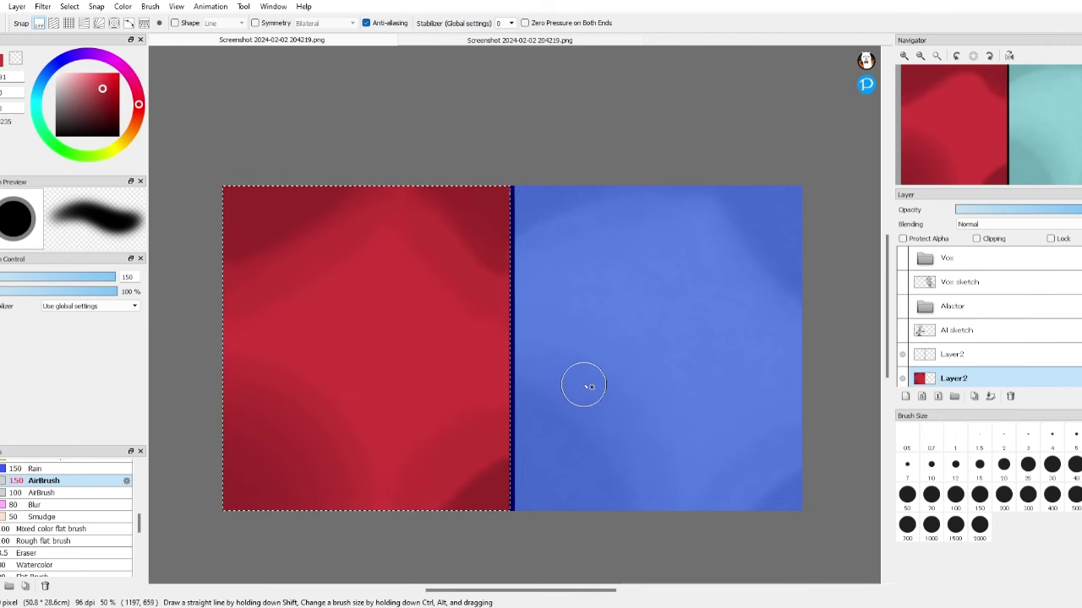
- Merge the divider and backdrop layers and airbrush a lighter pink glow into the middle of the red half at 150 px
key(ctrl+d)
key(ctrl+z)
key(ctrl+z)
key(ctrl+z)
key(ctrl+z)
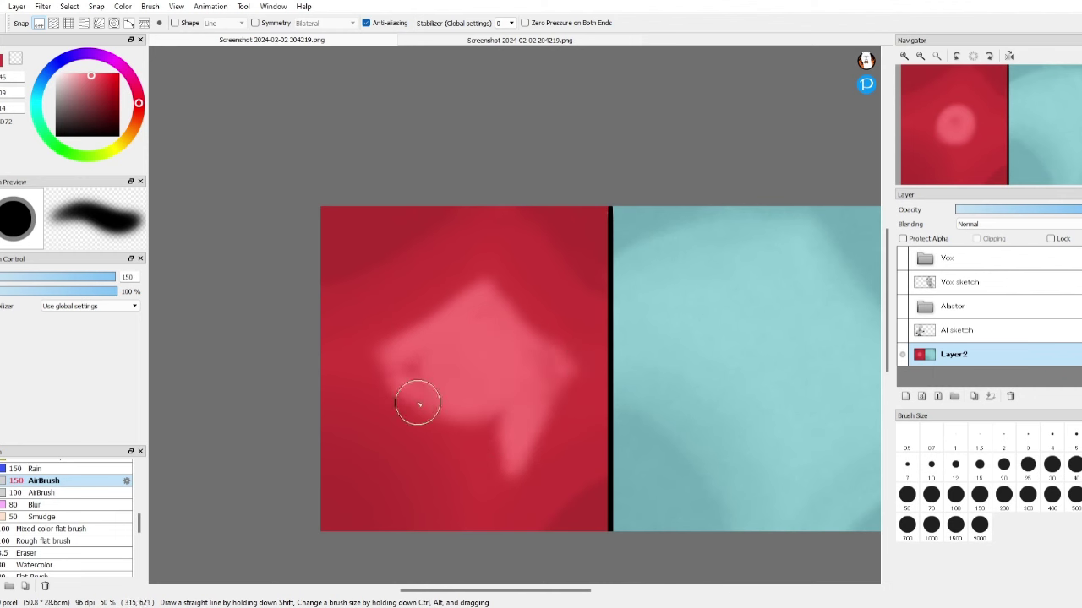
mouse_move(415, 398)
mouse_down()
mouse_move(503, 409)
mouse_move(449, 298)
mouse_move(371, 354)
mouse_move(497, 287)
mouse_move(561, 382)
mouse_move(495, 419)
mouse_move(398, 384)
mouse_move(583, 327)
mouse_move(487, 270)
mouse_move(574, 451)
mouse_move(380, 371)
mouse_move(570, 507)
mouse_up()
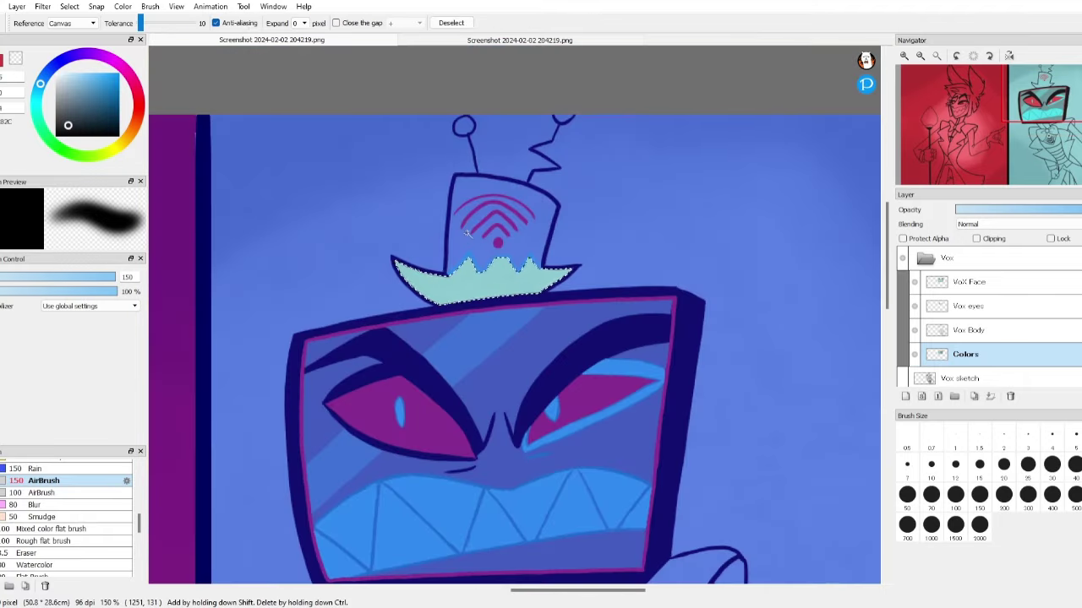
- Fill Vox's hat with near-black and its antenna tips with red on the Colors layer, checking the reference
drag(507, 219, 410, 269)
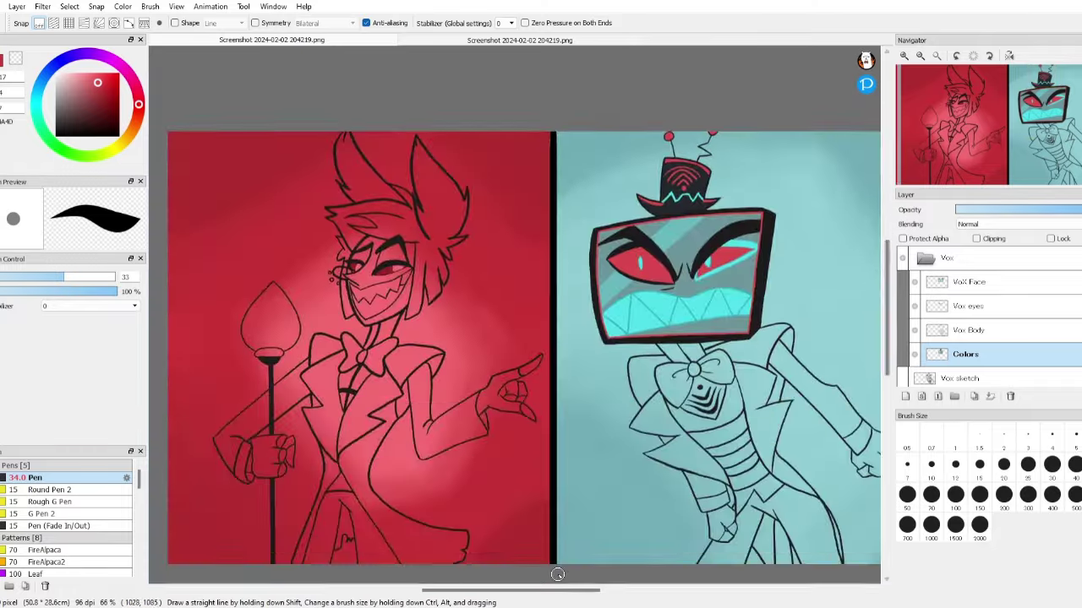
click(520, 39)
click(367, 42)
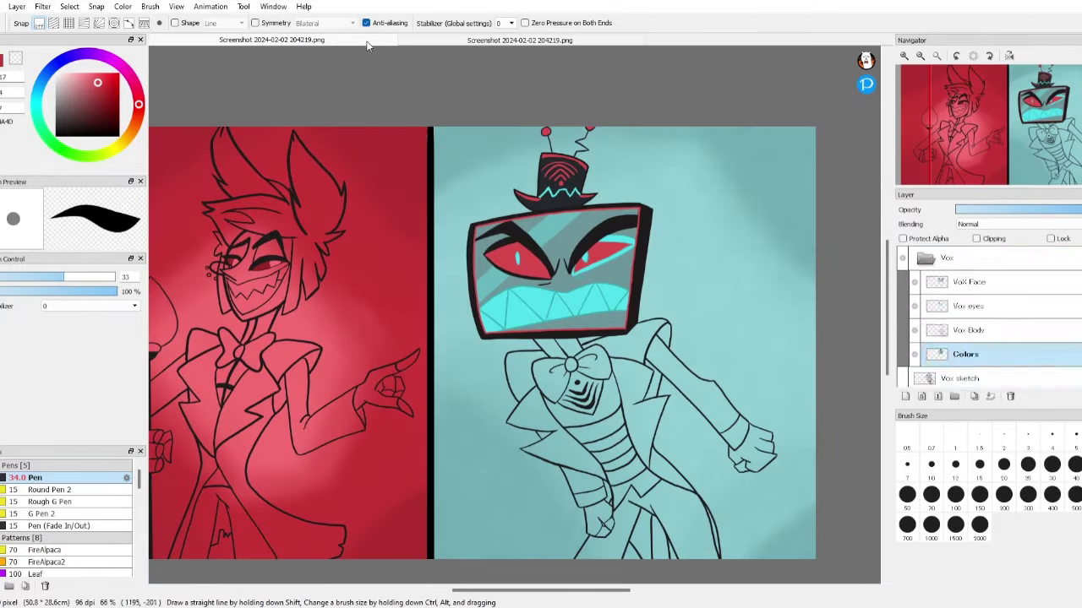